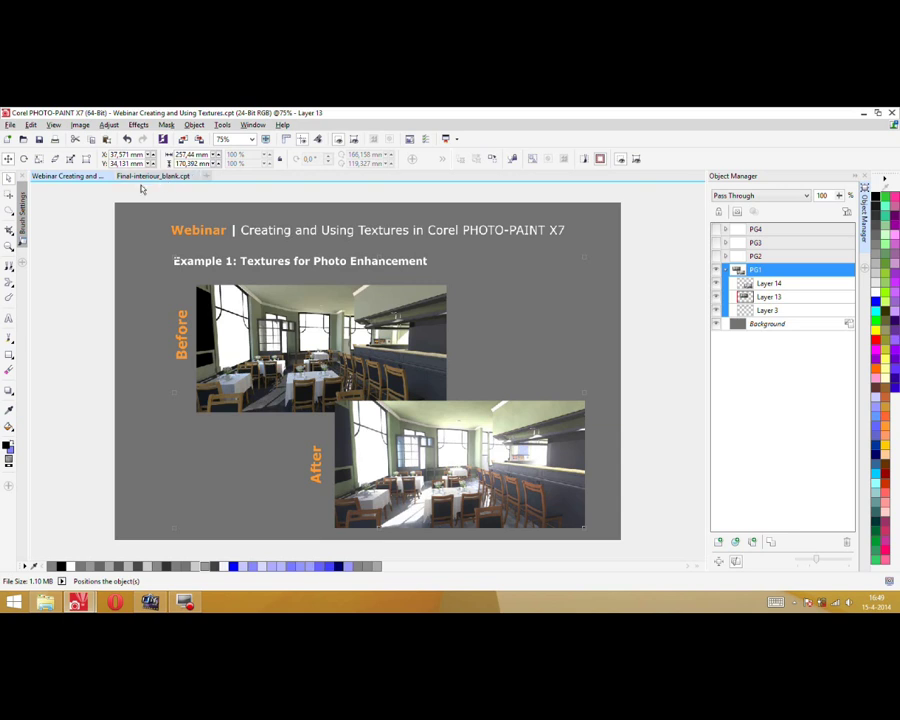
Switch to the Final-interiour_blank.cpt document and toggle the visibility of the light and color layers to compare their effects
click(155, 178)
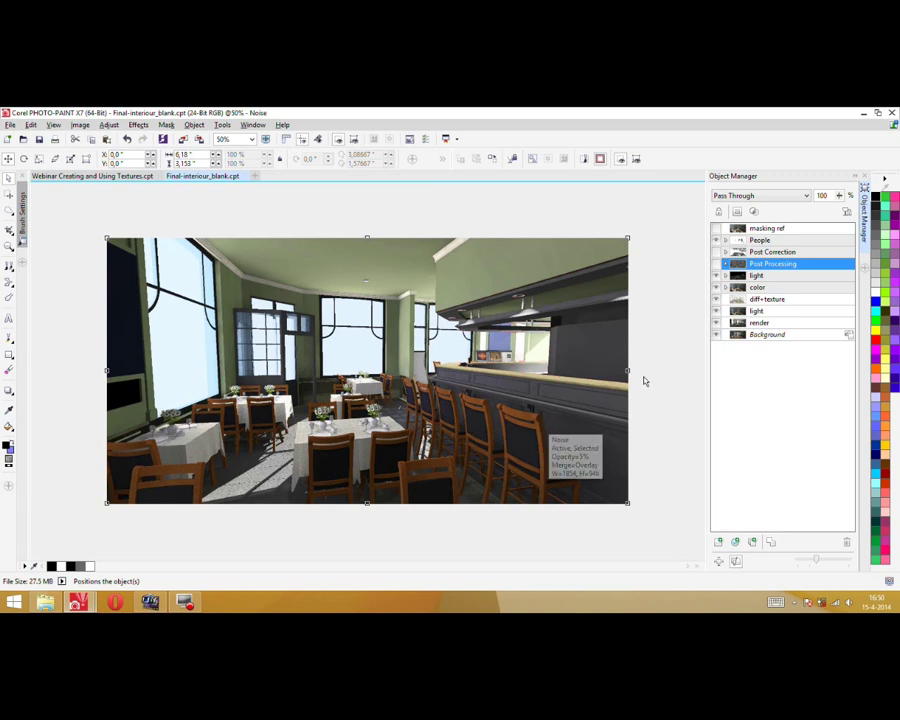
click(716, 311)
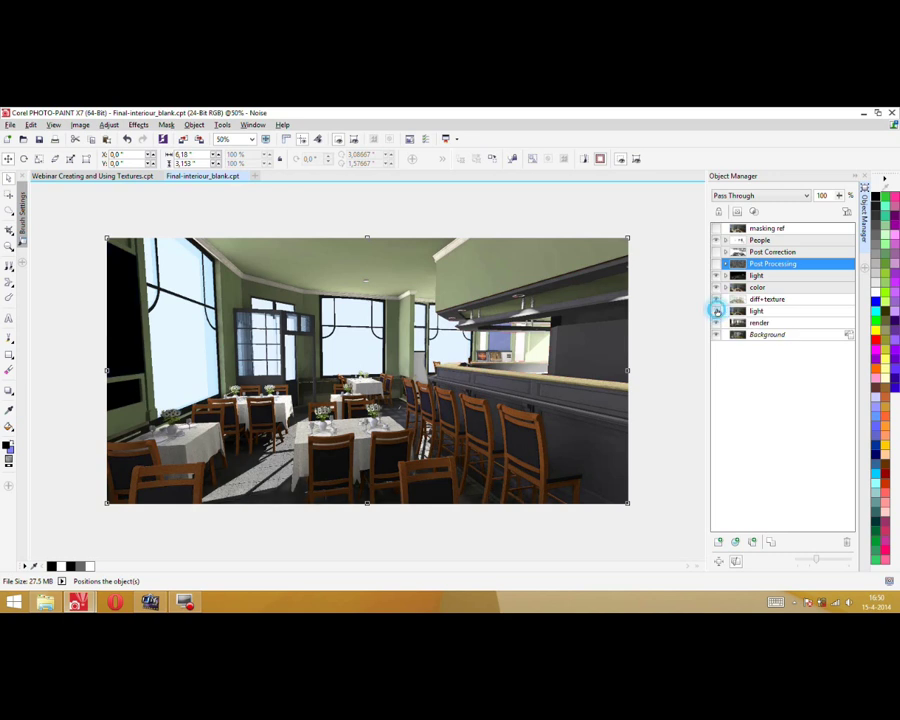
click(716, 311)
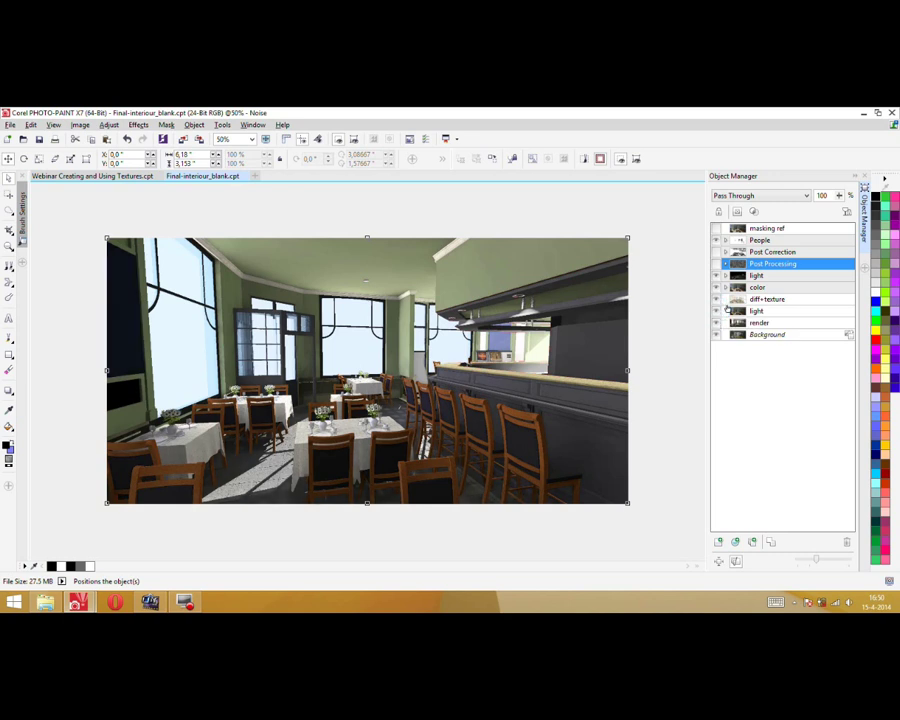
click(716, 287)
click(716, 287)
click(716, 275)
click(716, 275)
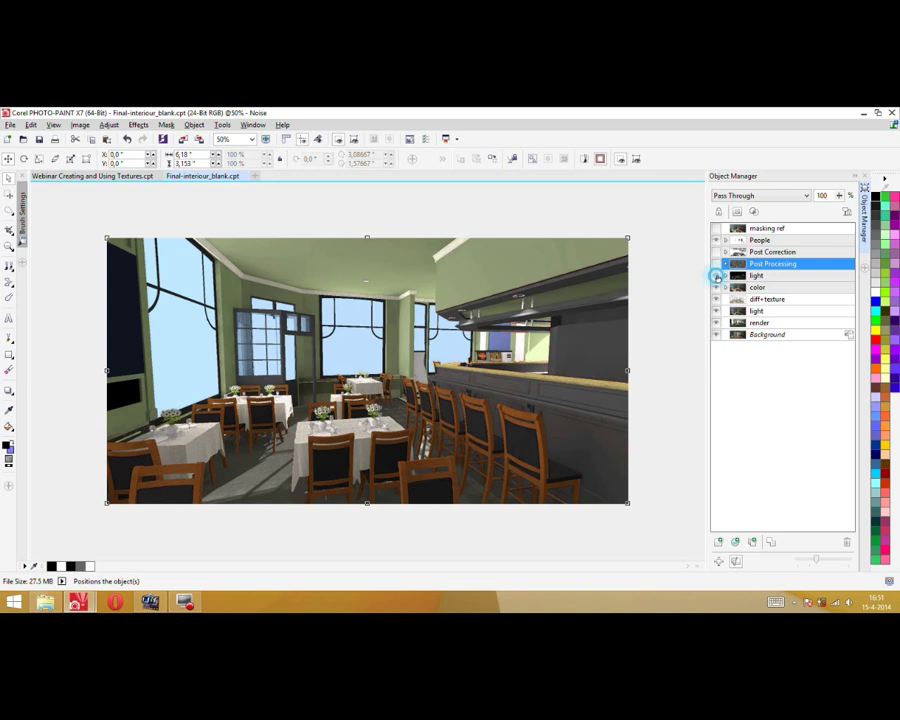
click(716, 276)
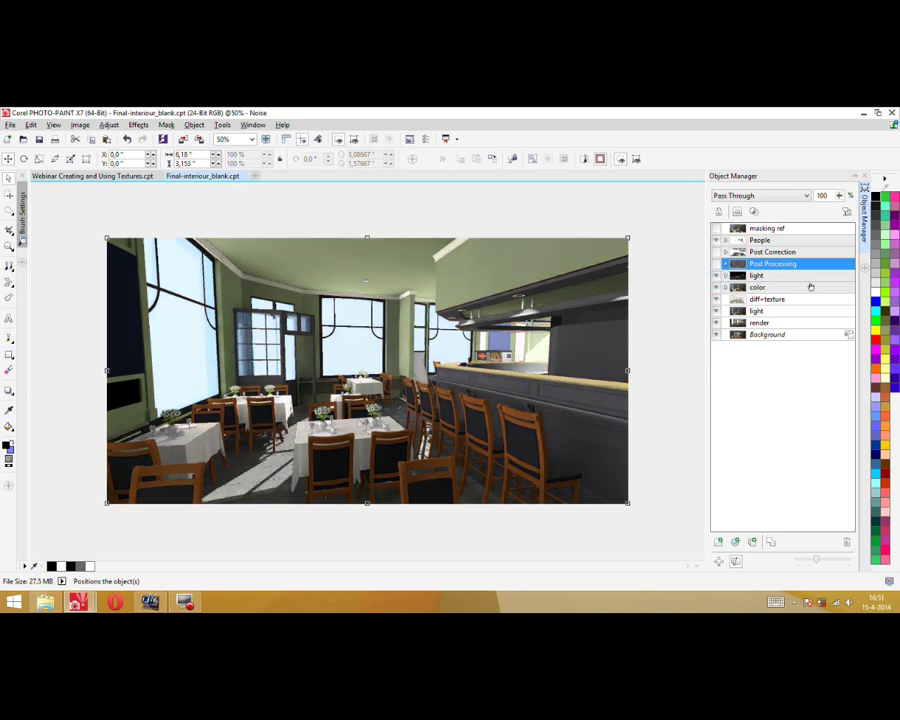
Show and expand the Post Processing group, and compare the image with and without its bloom layer
click(716, 264)
click(725, 264)
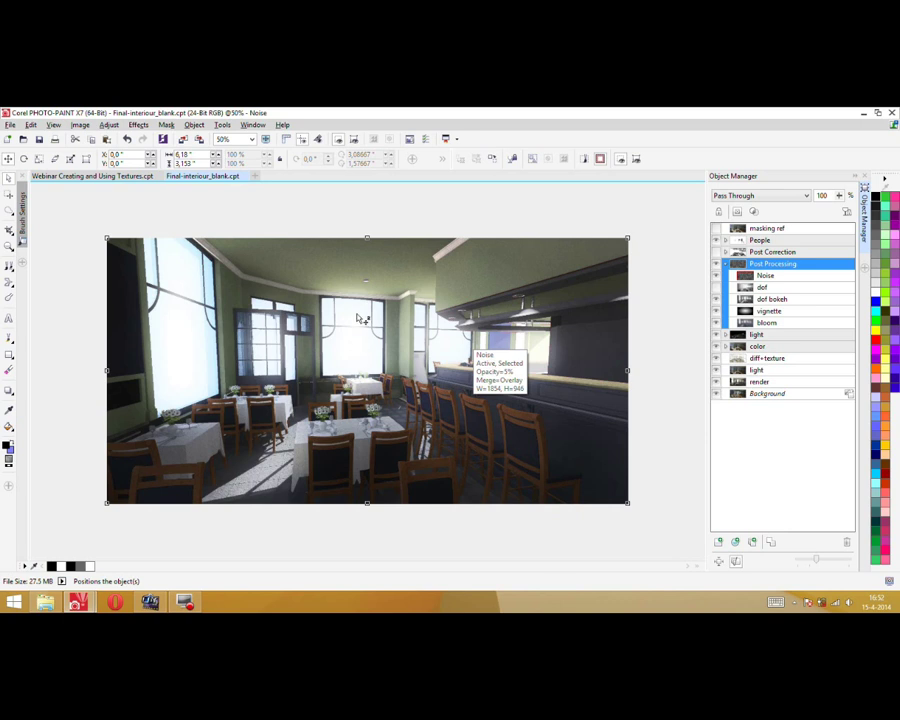
click(716, 323)
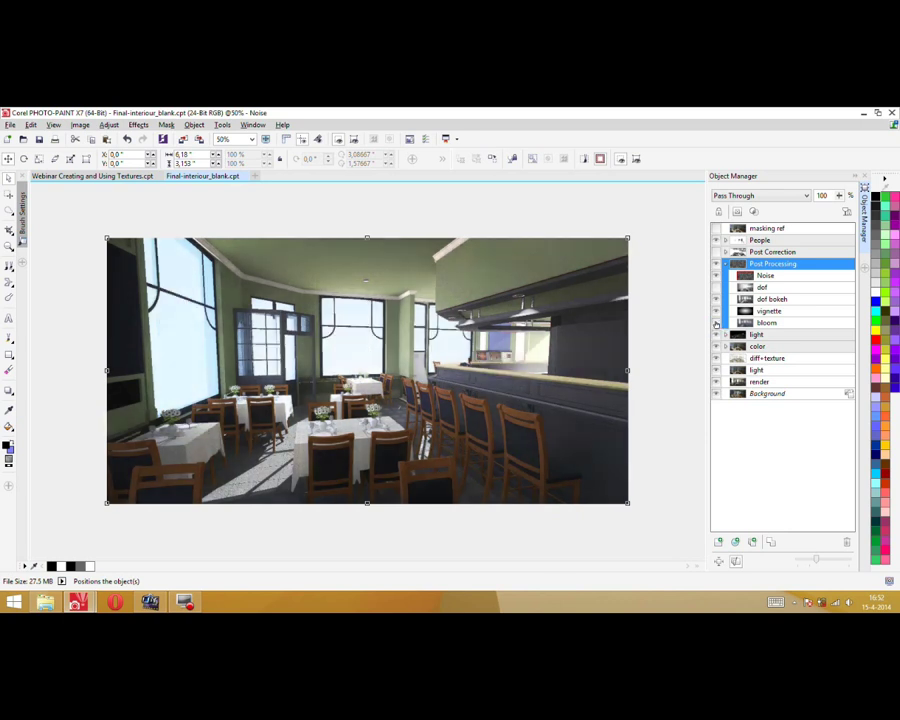
click(716, 323)
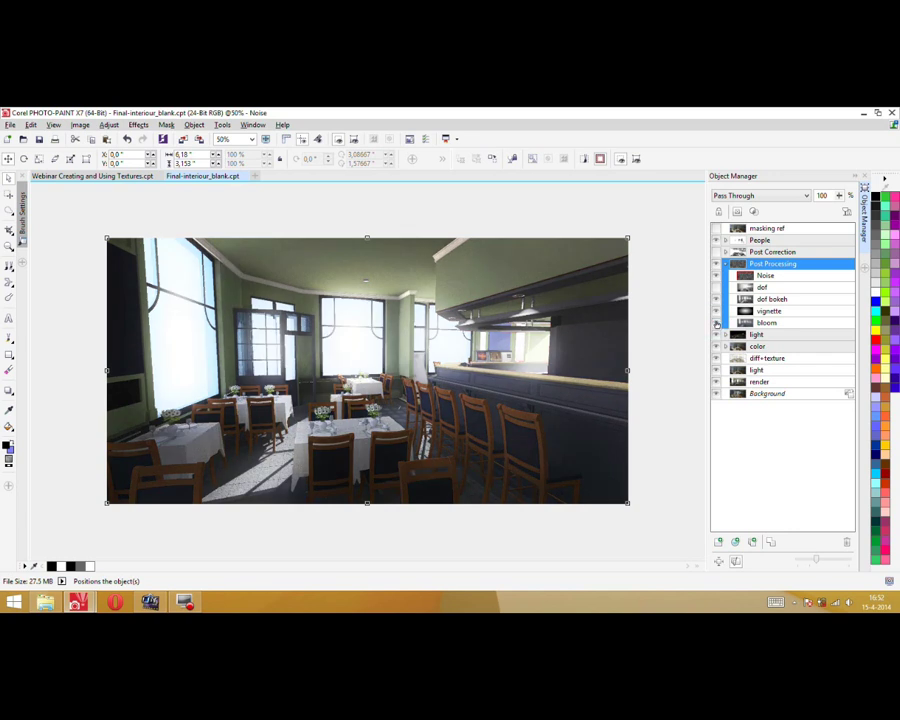
click(716, 323)
click(716, 323)
Select the vignette layer and toggle its visibility to compare the image with and without it
click(770, 312)
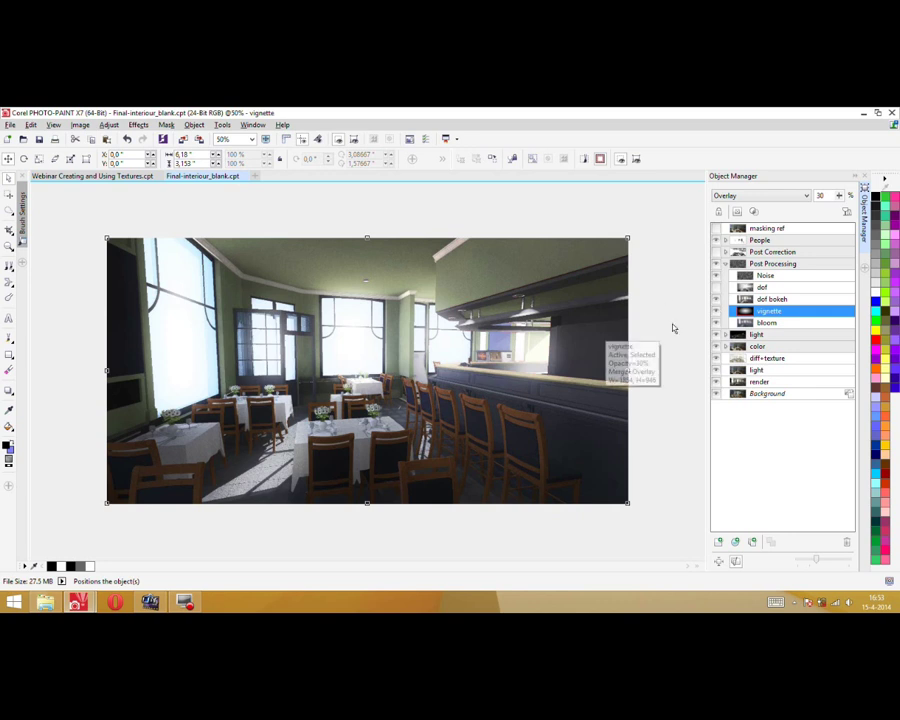
click(717, 311)
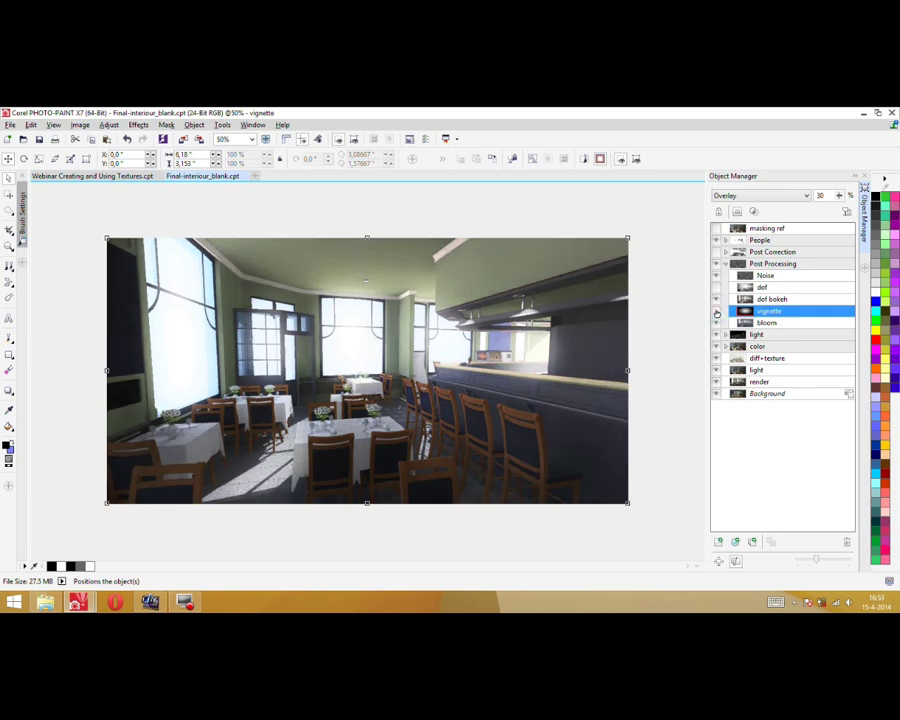
click(717, 311)
click(717, 311)
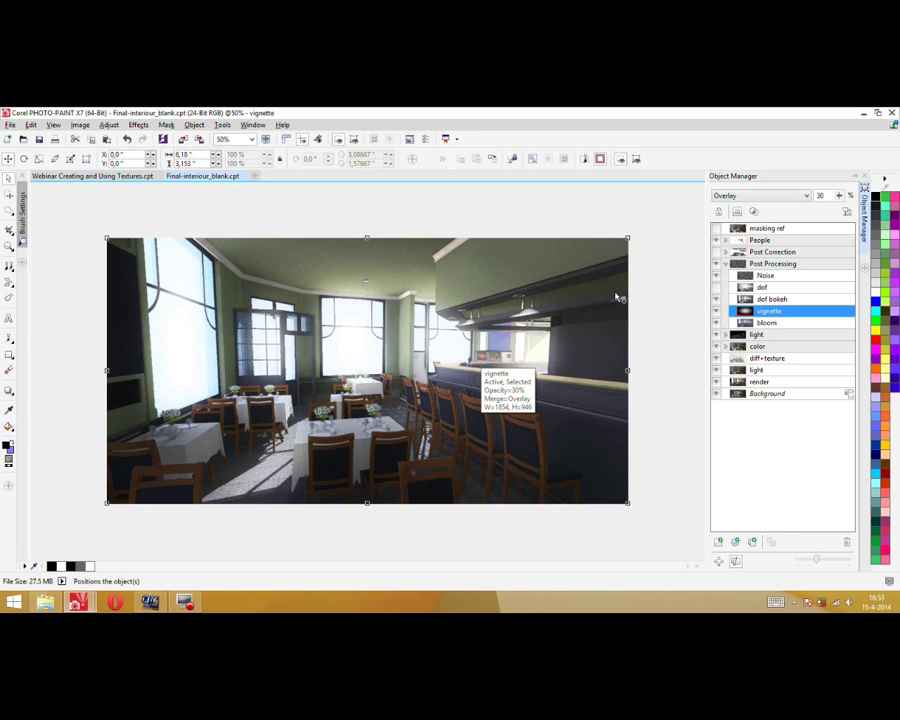
Compare the image with and without the dof bokeh layer, and look through the available blur effects for it
click(716, 300)
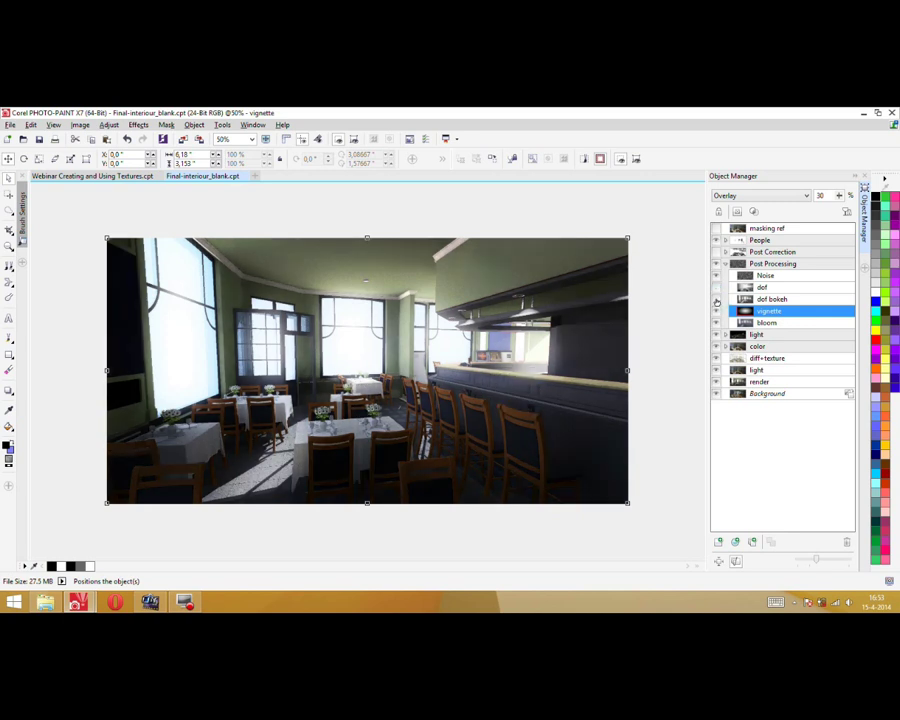
click(716, 300)
click(773, 301)
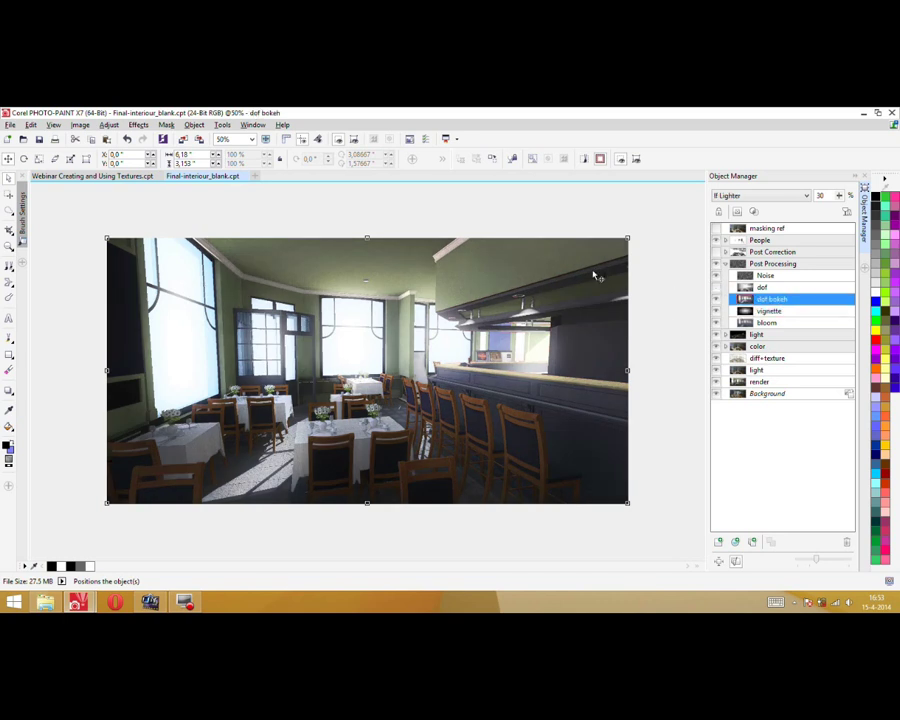
click(138, 125)
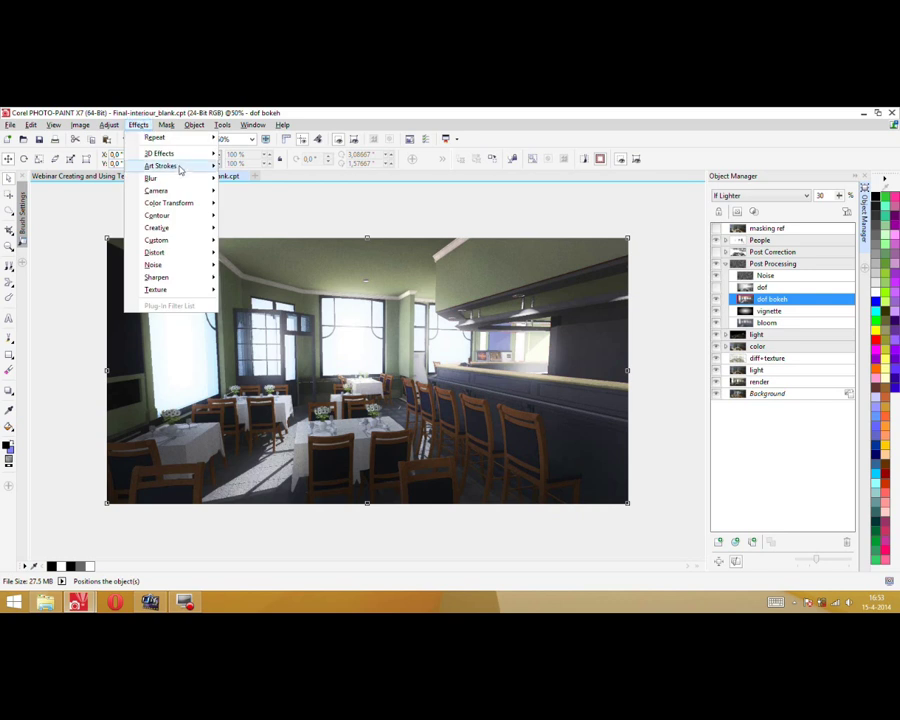
mouse_move(176, 181)
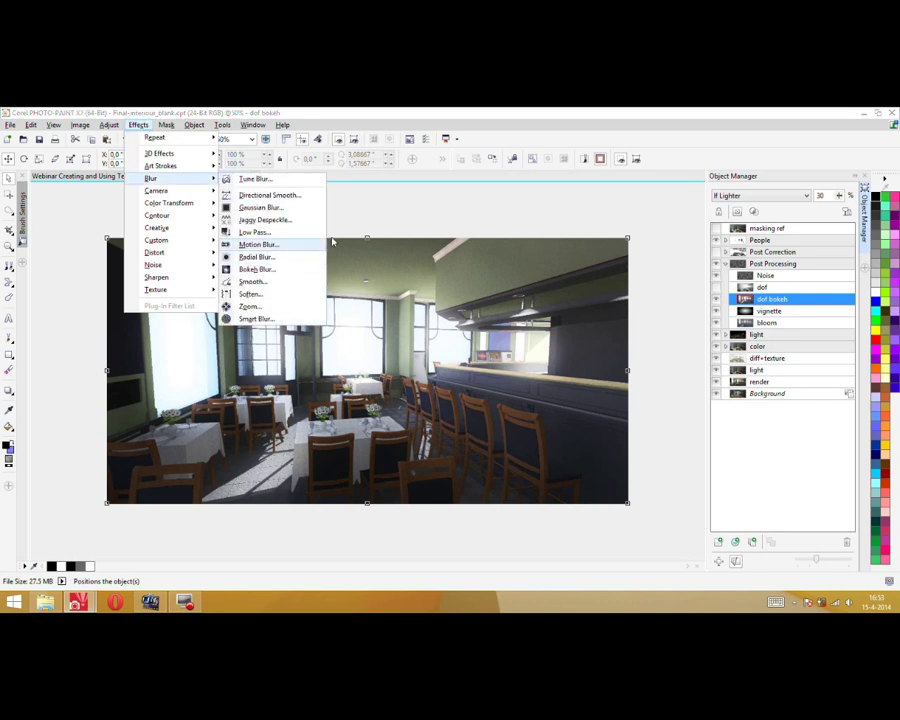
click(366, 212)
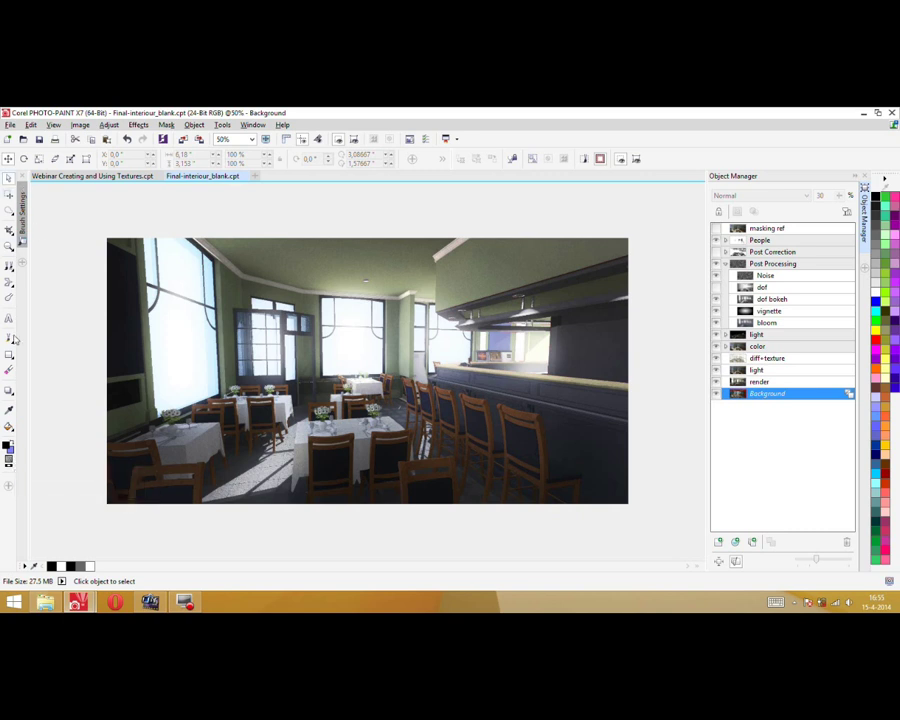
Open the fill settings, review the uniform, fountain and bitmap fill types, and switch to the texture fill
double_click(8, 462)
drag(238, 188, 276, 144)
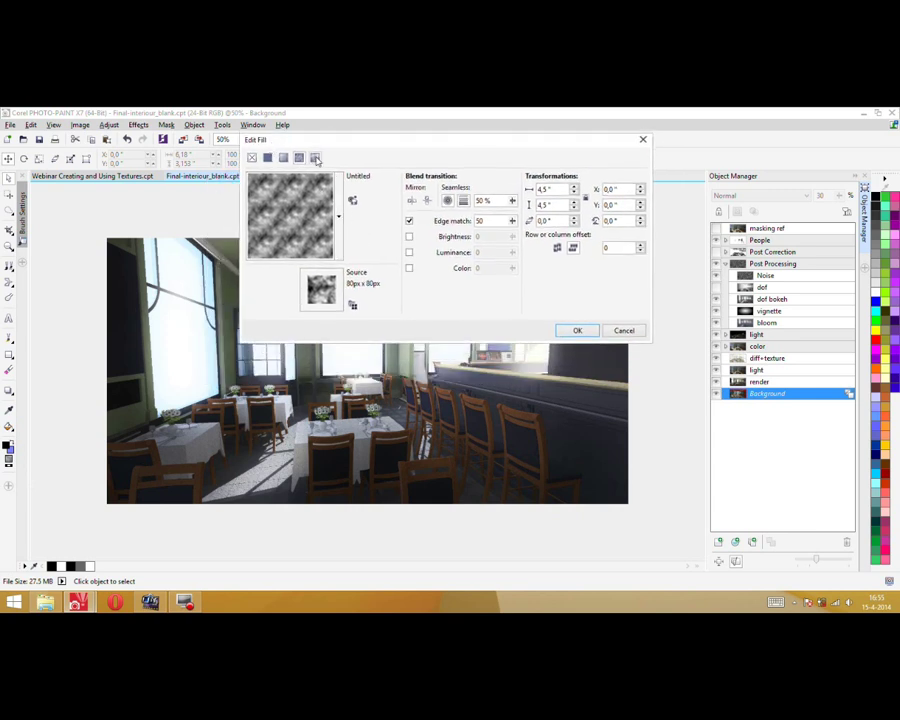
click(268, 158)
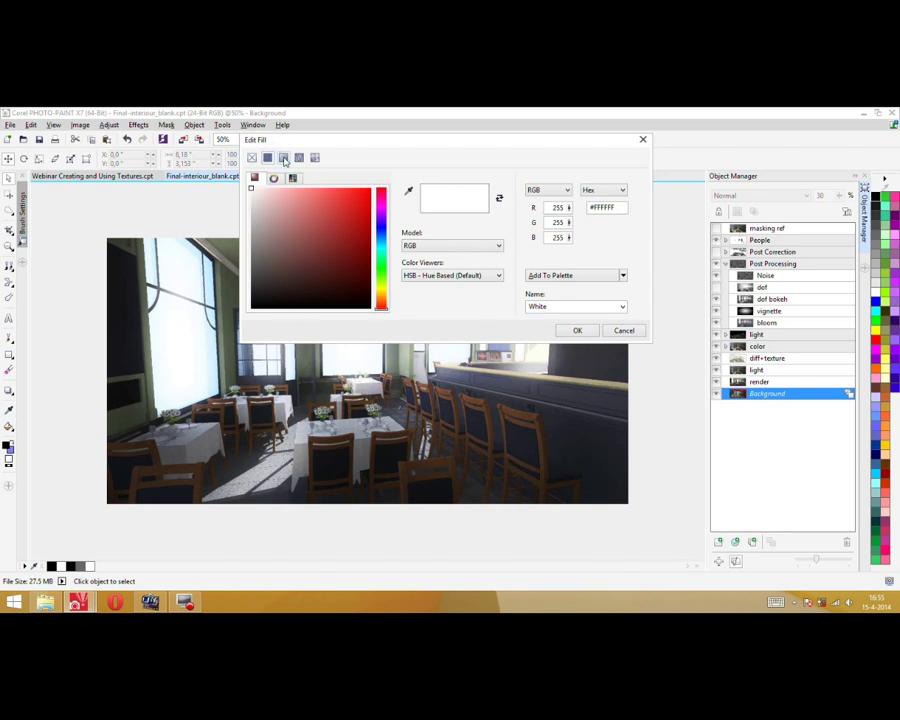
click(284, 158)
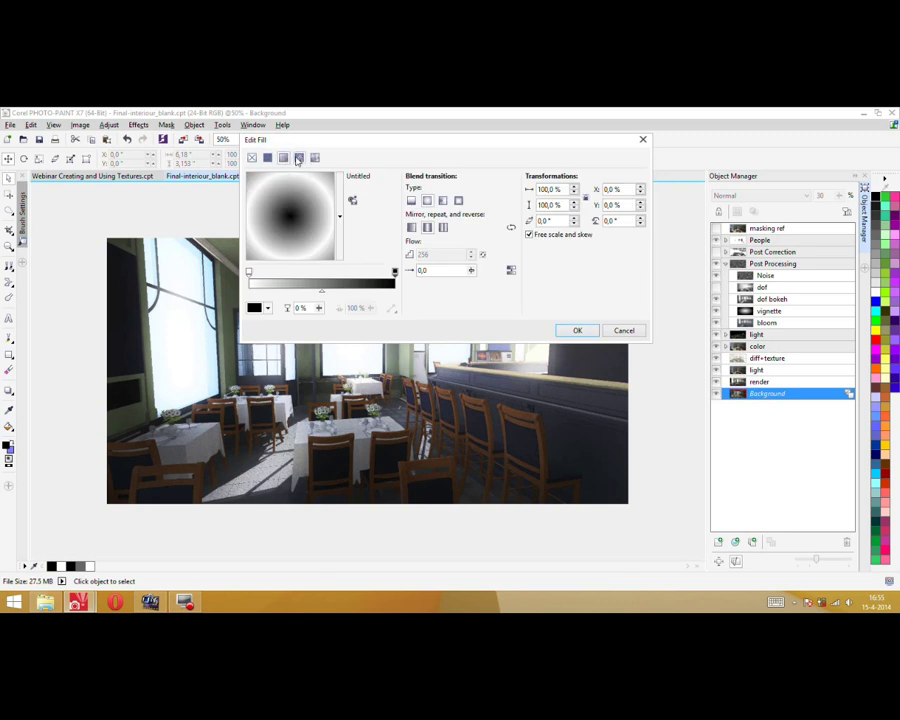
click(298, 158)
click(315, 158)
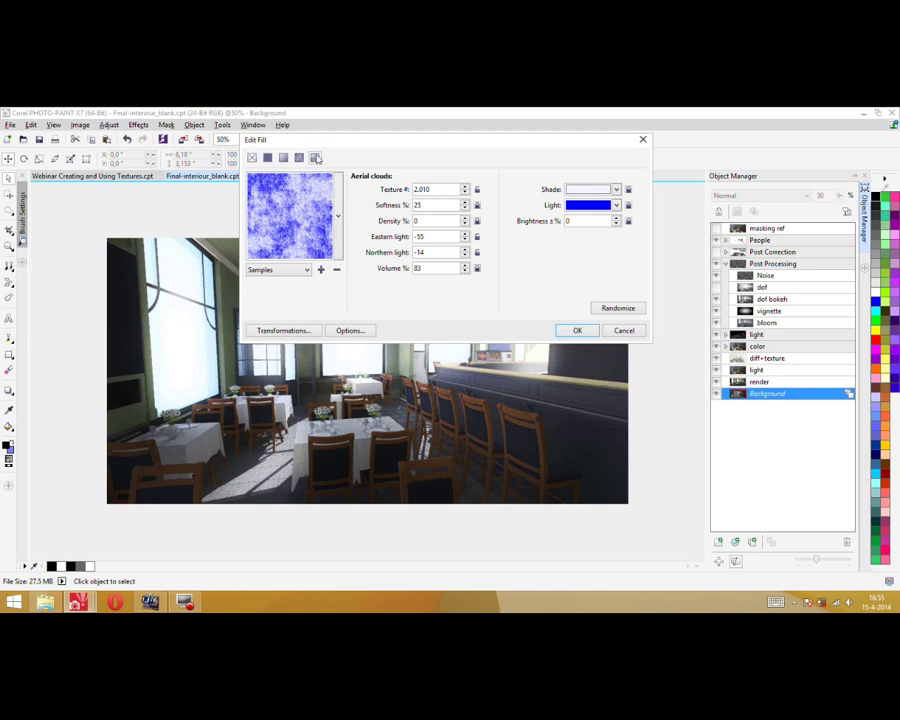
Set the softness of the Aerial clouds texture to 24%
click(464, 201)
click(465, 202)
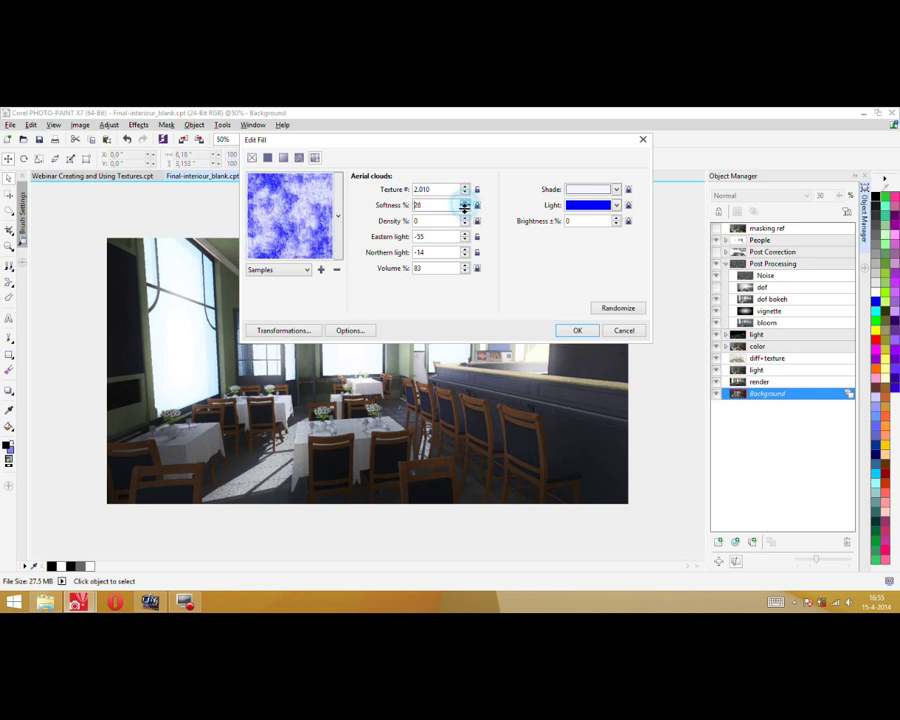
drag(465, 204, 477, 210)
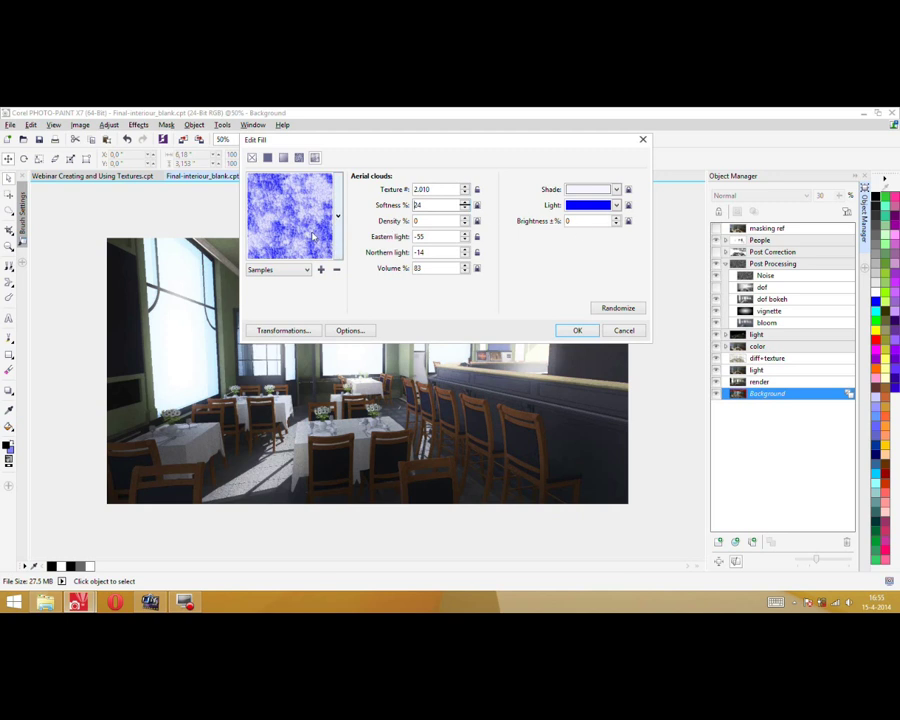
Choose the black-and-white Diorite noise sample as the texture fill and accept it
click(337, 236)
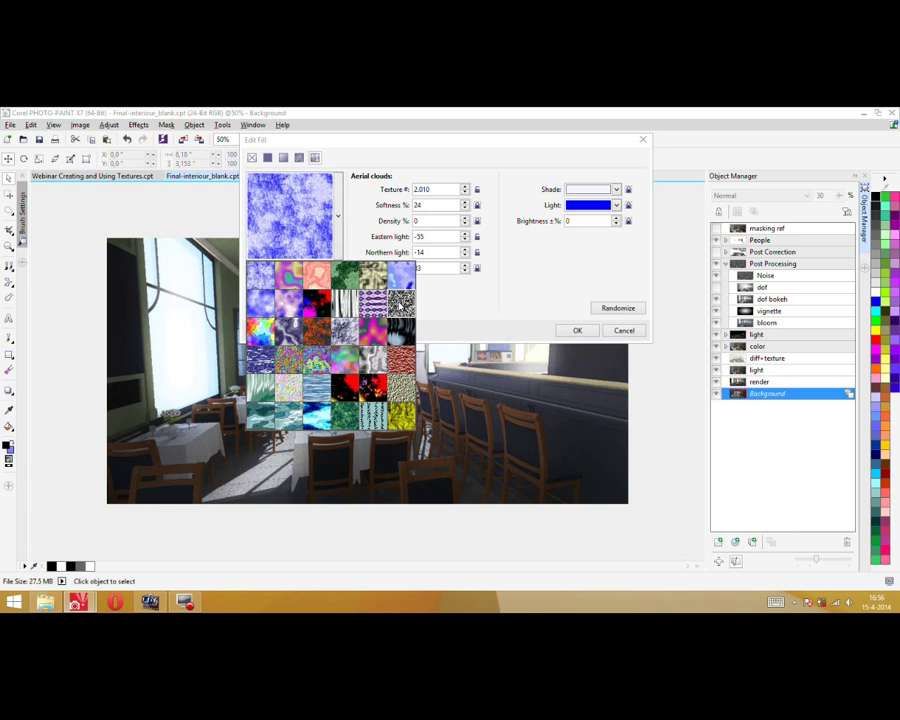
click(400, 299)
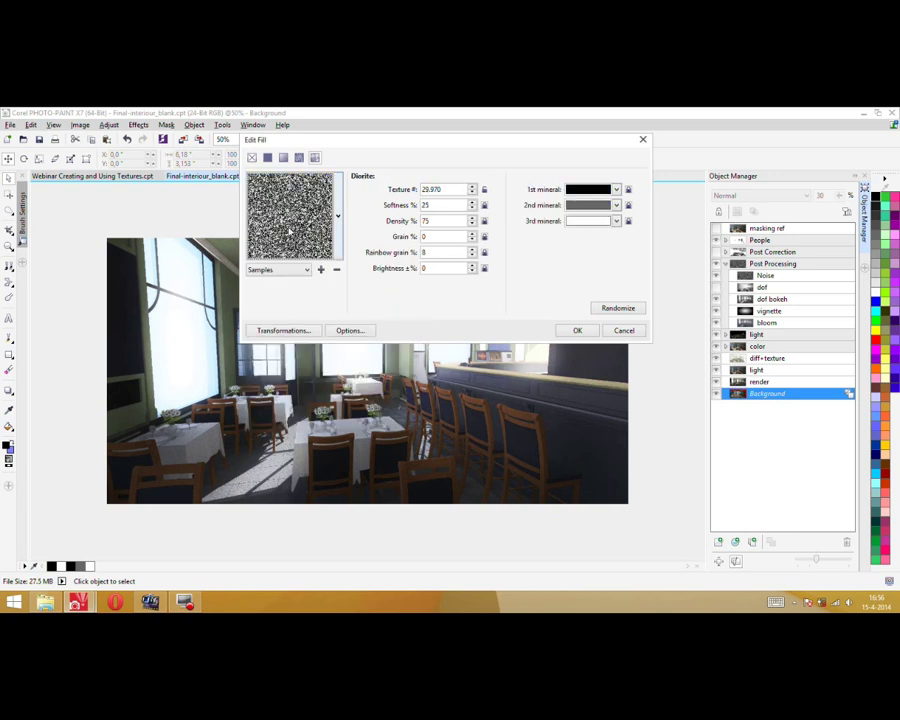
click(578, 331)
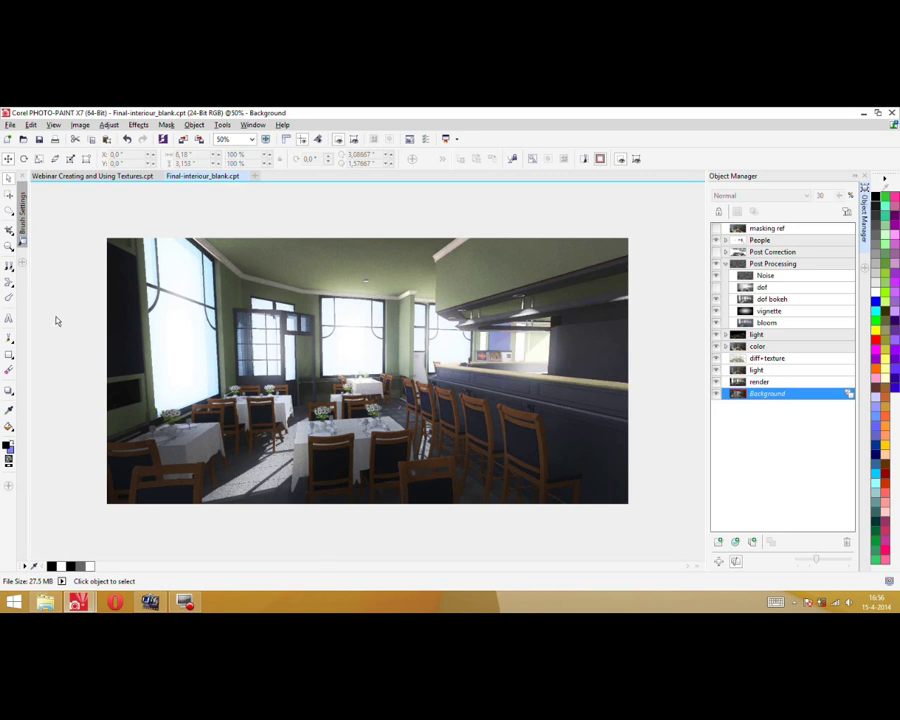
Draw a rectangle filled with the Diorite texture over the entire image
click(9, 358)
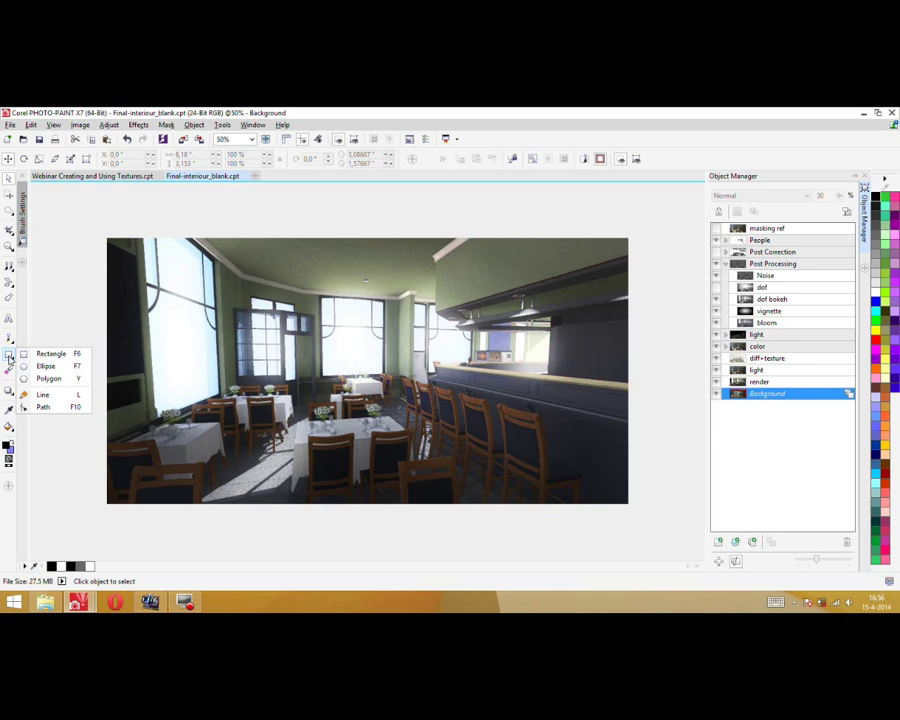
click(9, 356)
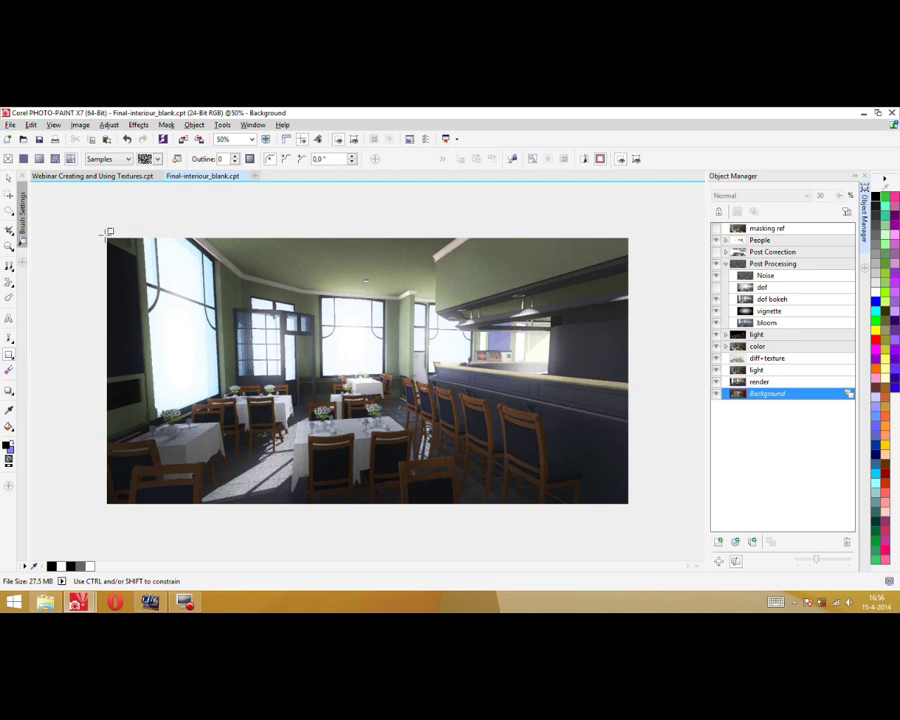
drag(106, 233, 636, 503)
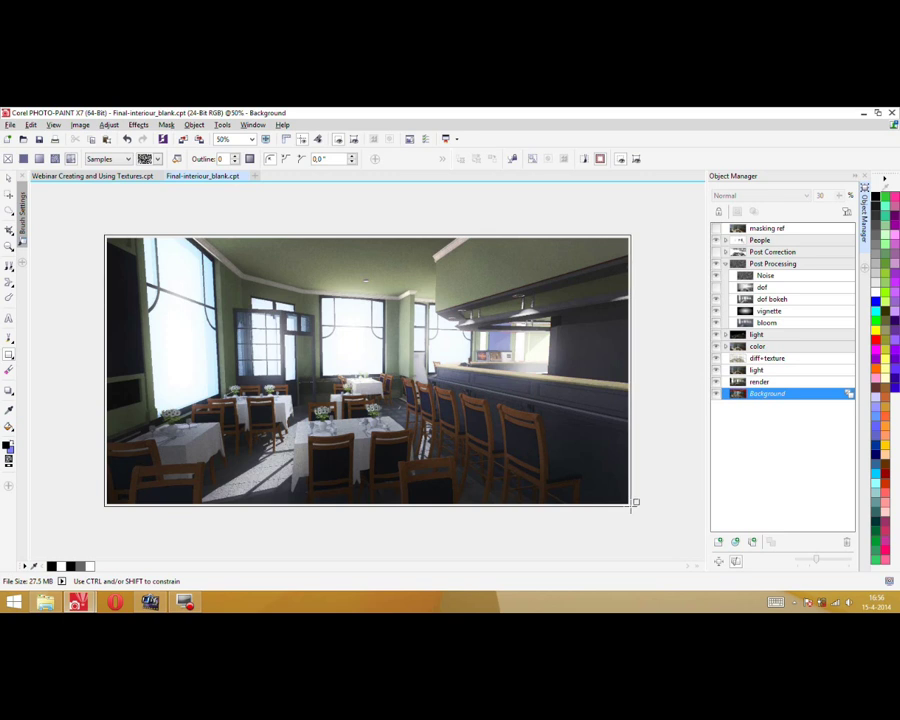
drag(634, 502, 628, 502)
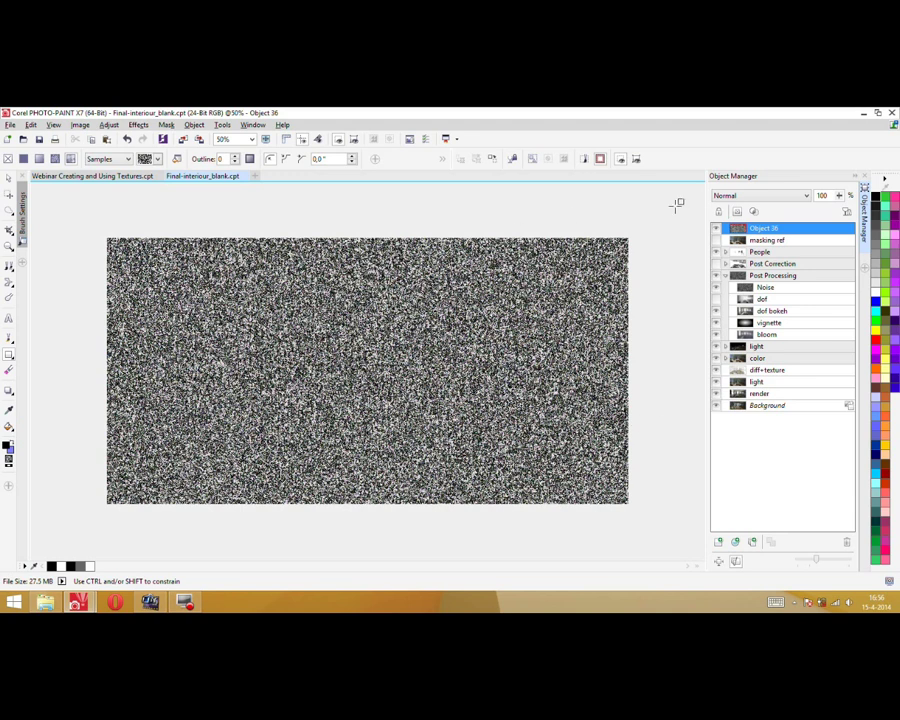
Blend the texture rectangle in Overlay mode at 10% opacity, and delete it after viewing the noise effect
click(733, 196)
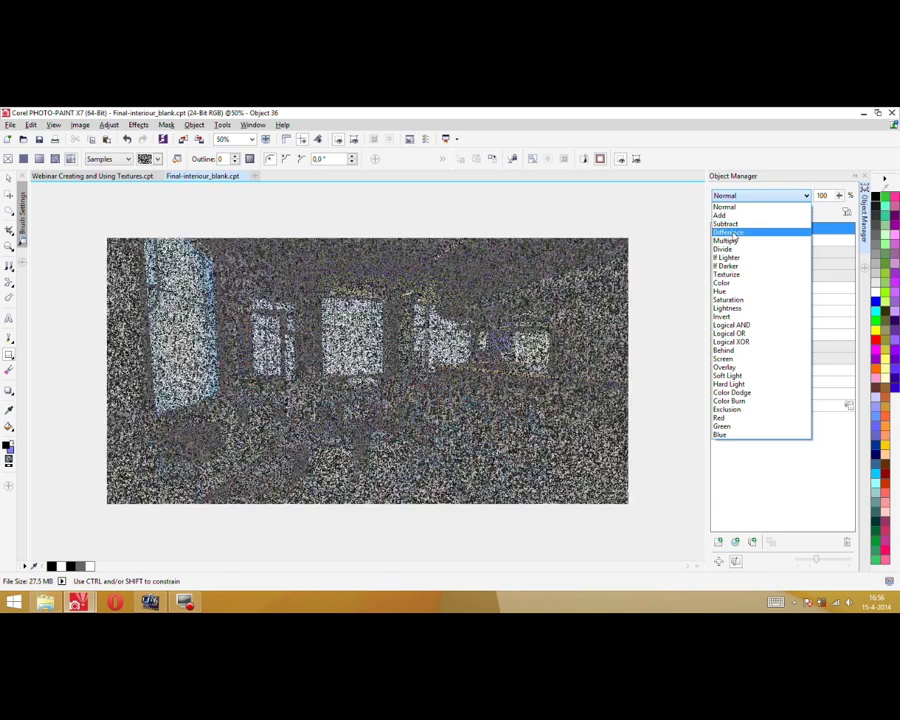
click(728, 368)
click(826, 195)
text(1)
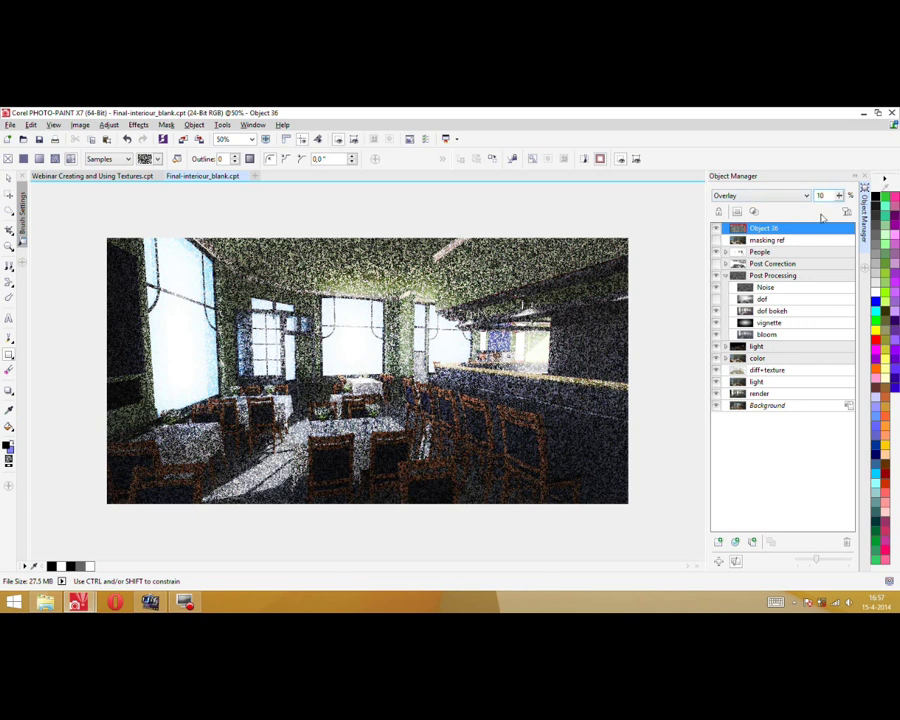
key(Return)
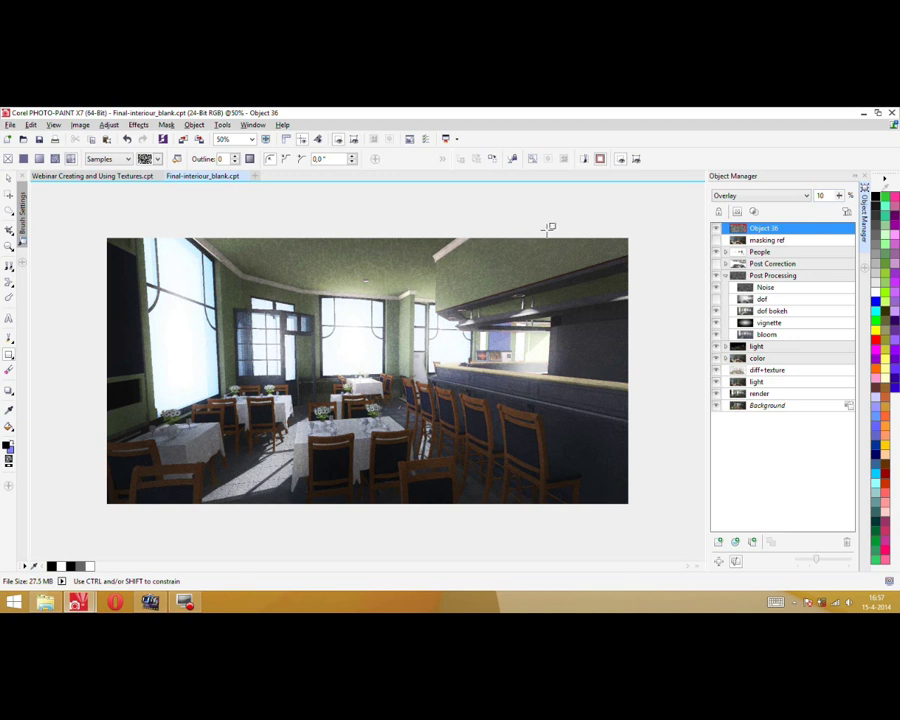
click(847, 542)
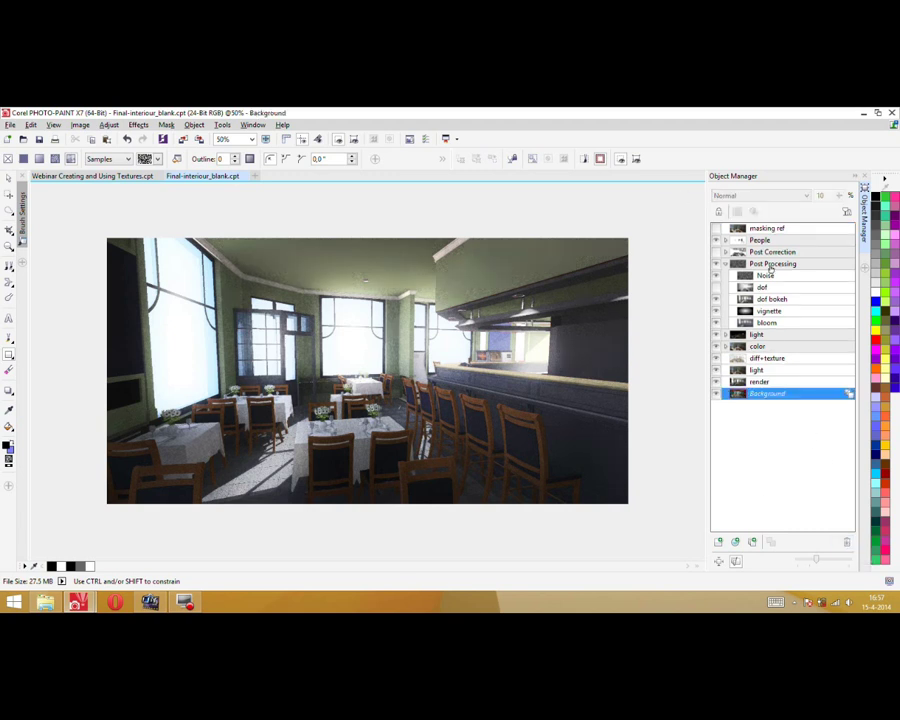
Collapse the Post Processing group, and show and expand the Post Correction group
click(725, 263)
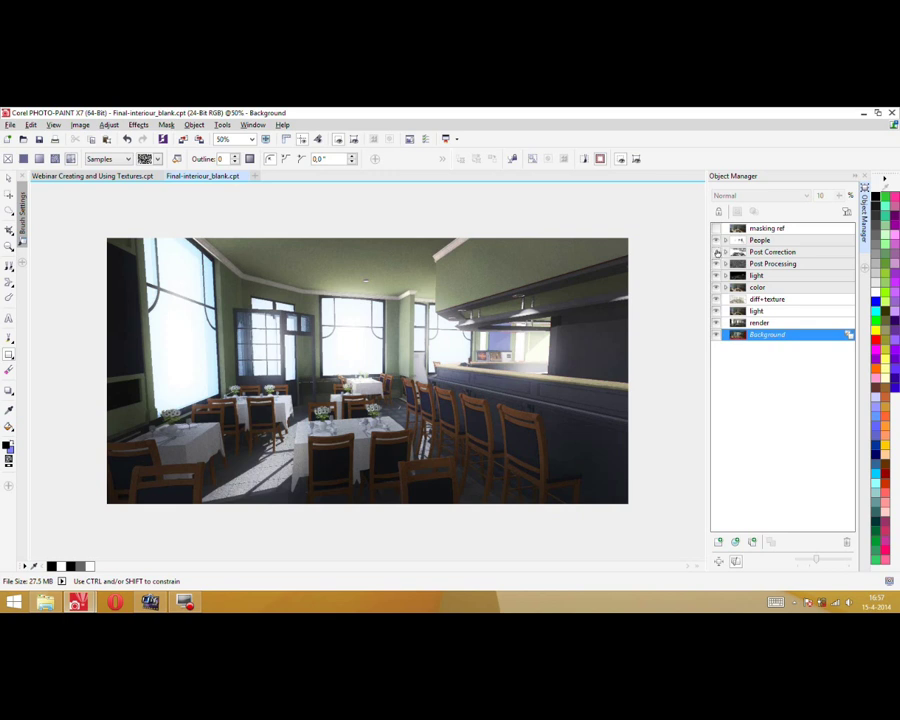
click(725, 252)
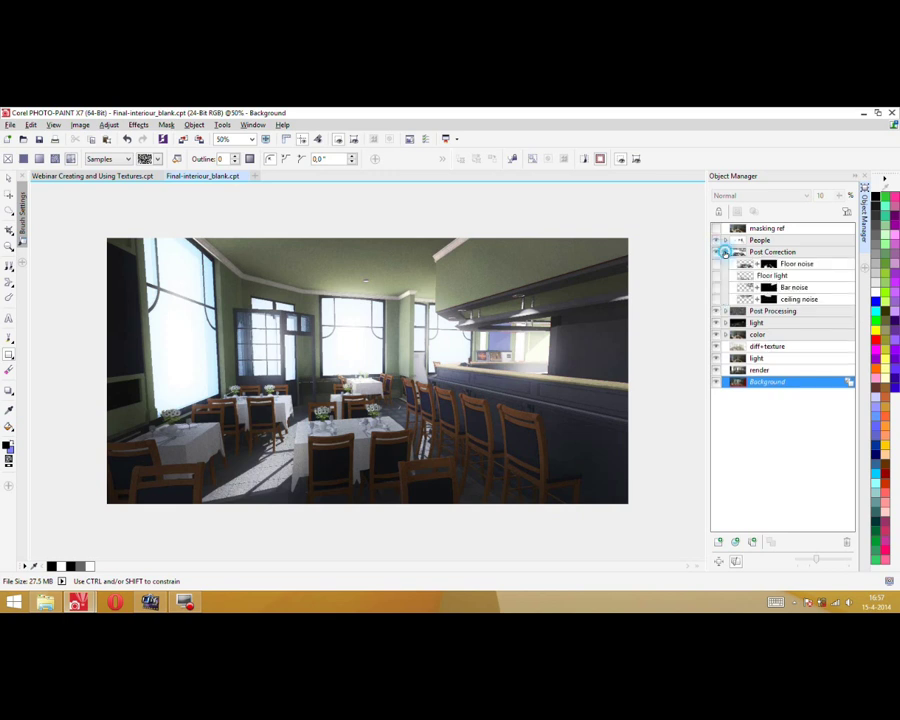
Show the Floor noise, Floor light, Bar noise and ceiling noise layers, and compare the image with the Post Correction group hidden and shown
click(716, 263)
click(716, 275)
click(716, 287)
click(716, 299)
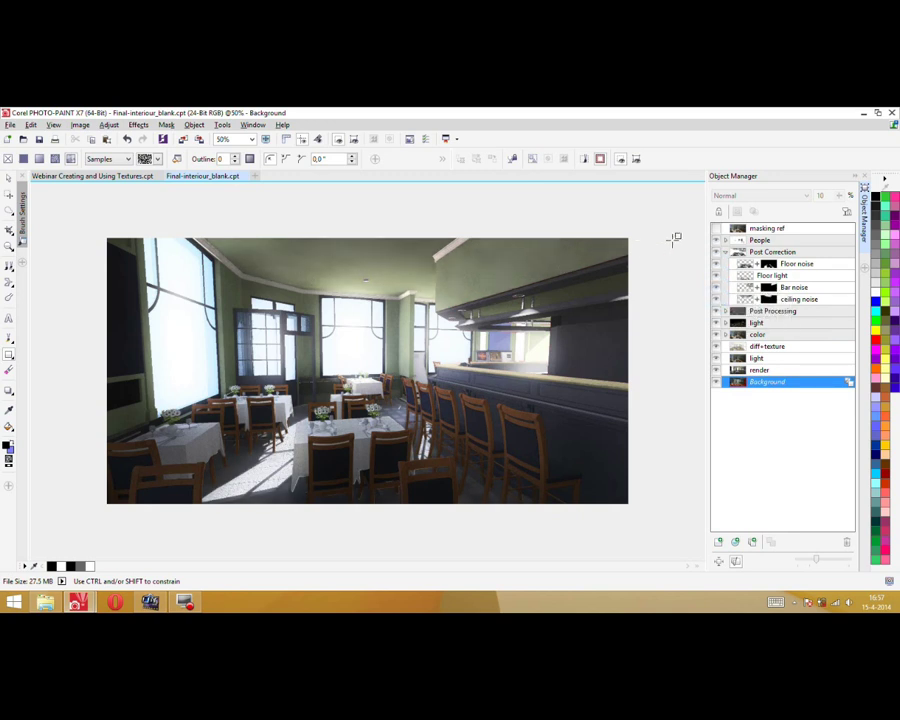
click(716, 252)
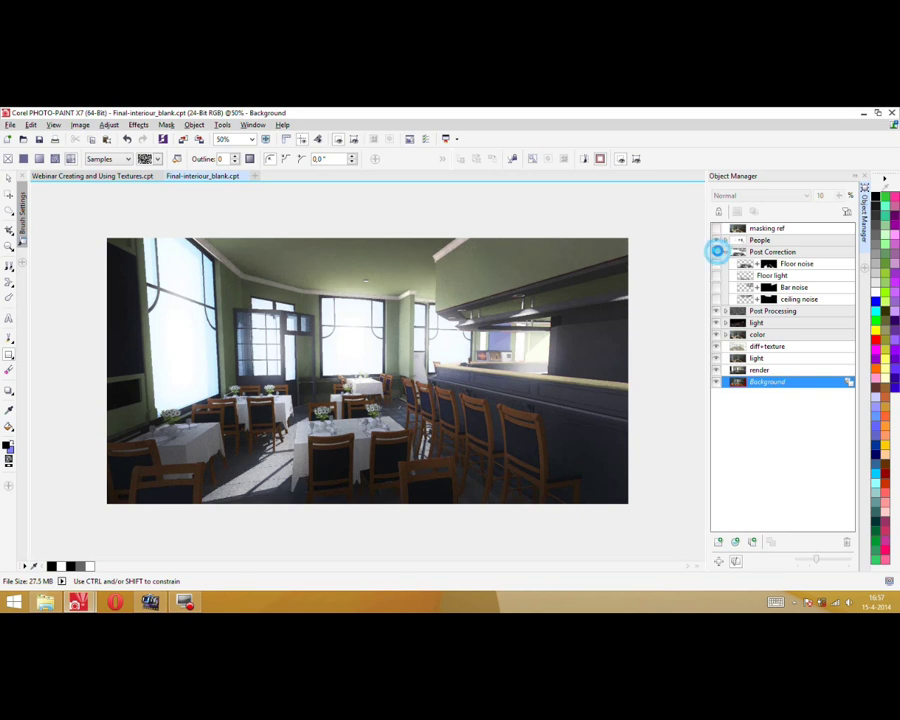
click(717, 252)
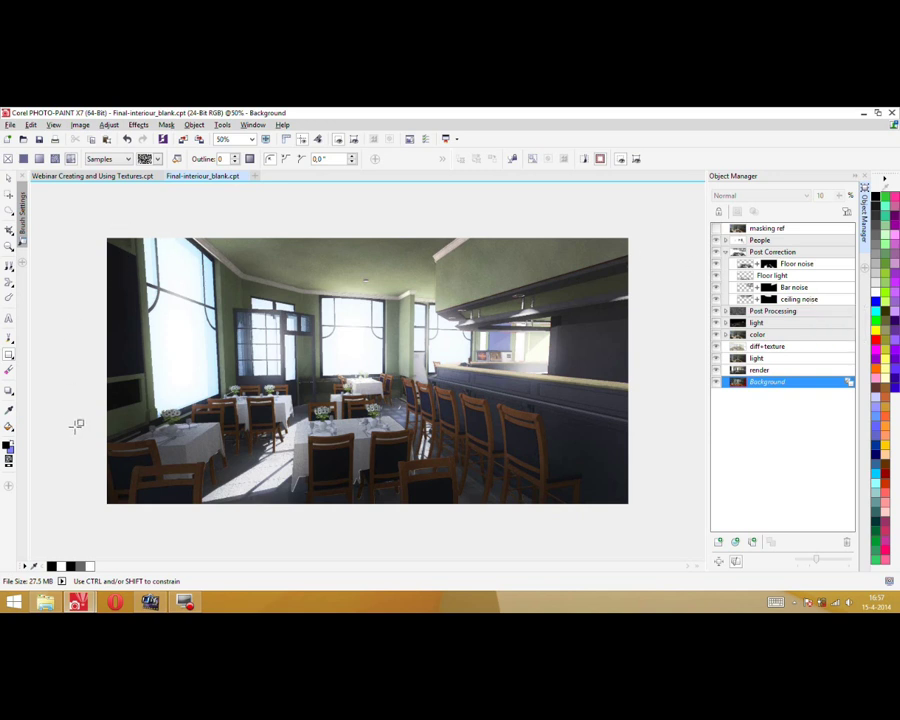
Outline the ceiling with the Freehand Mask tool, from the window-side moulding to the edge of the bar canopy, and close the mask
click(10, 212)
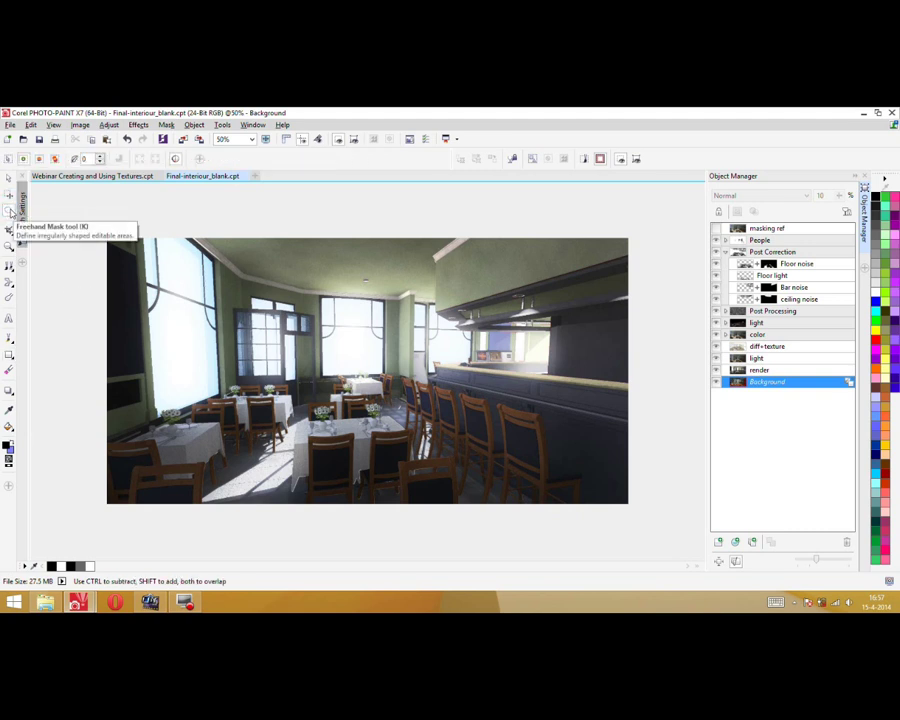
click(10, 212)
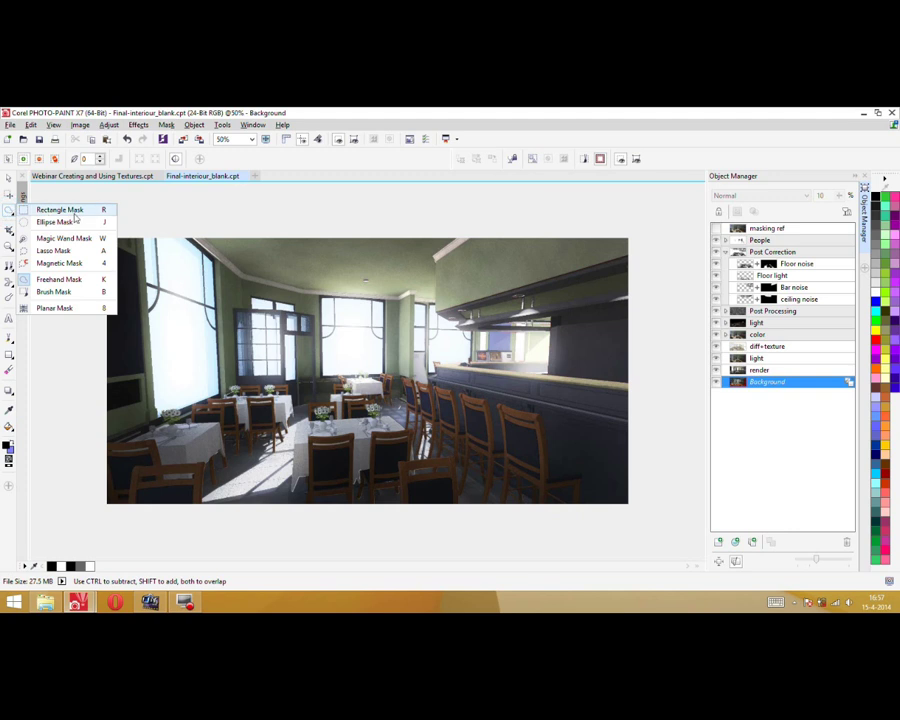
click(57, 281)
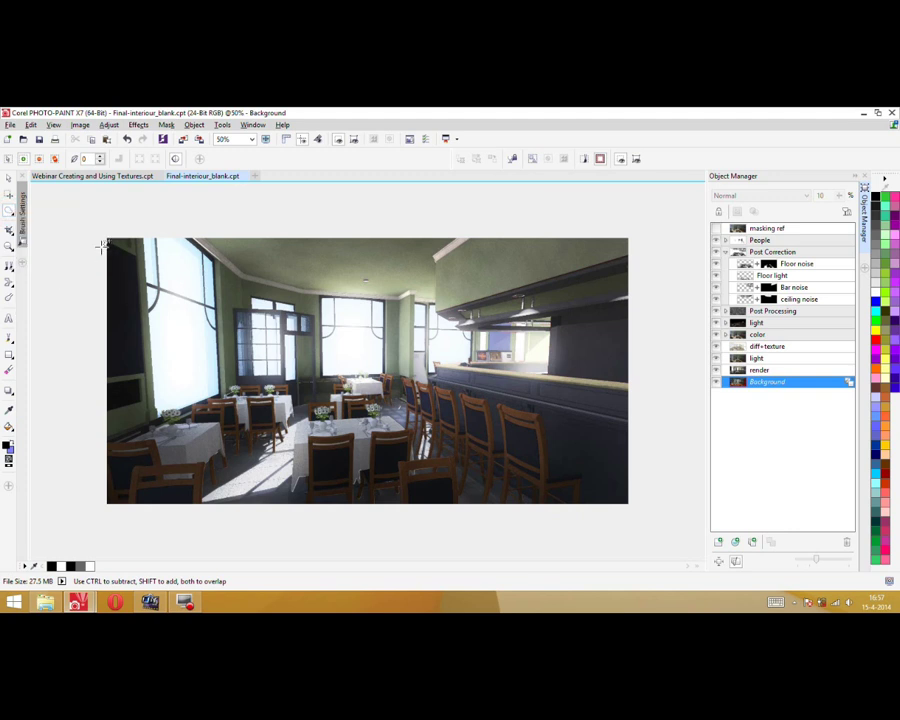
click(202, 235)
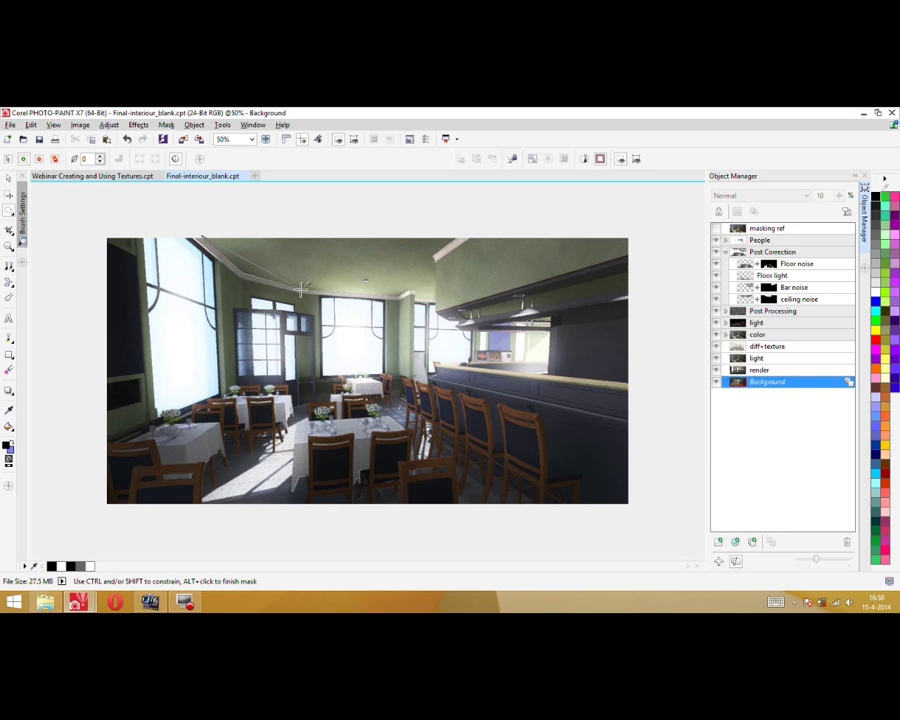
click(399, 293)
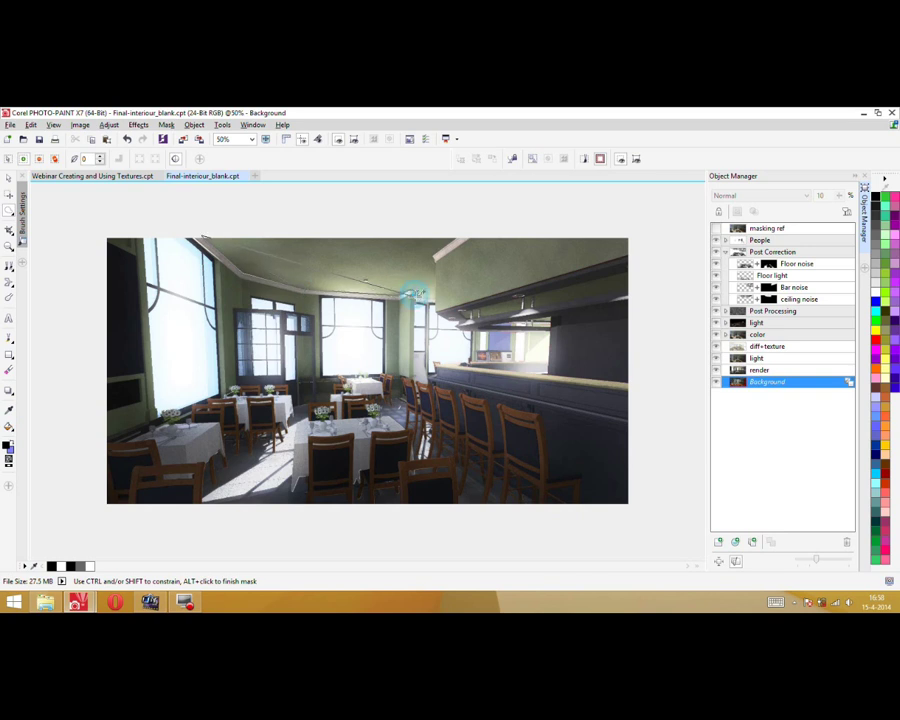
click(432, 296)
click(436, 256)
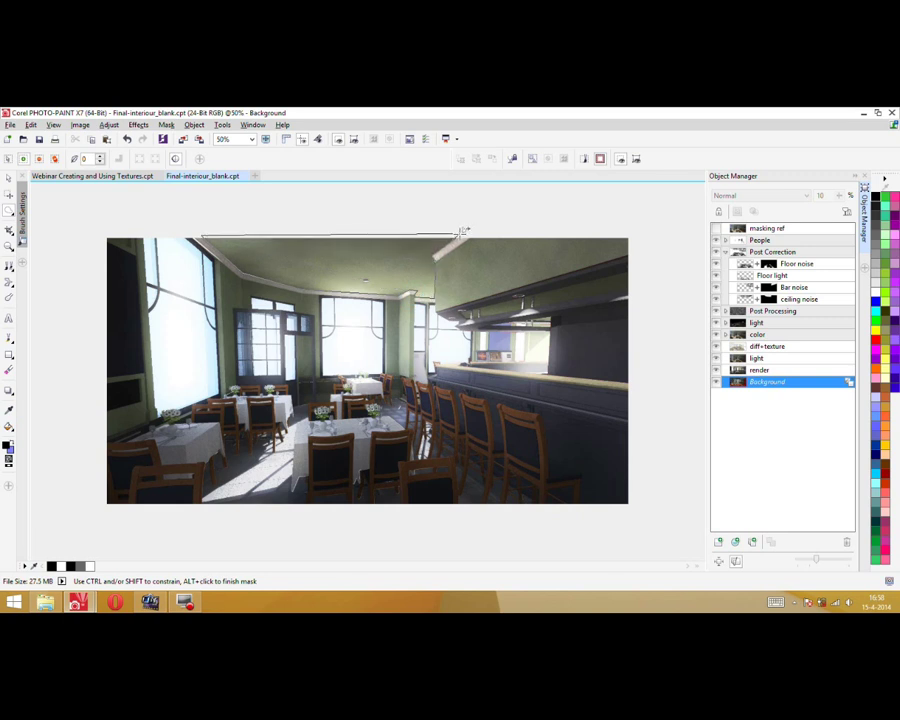
double_click(460, 233)
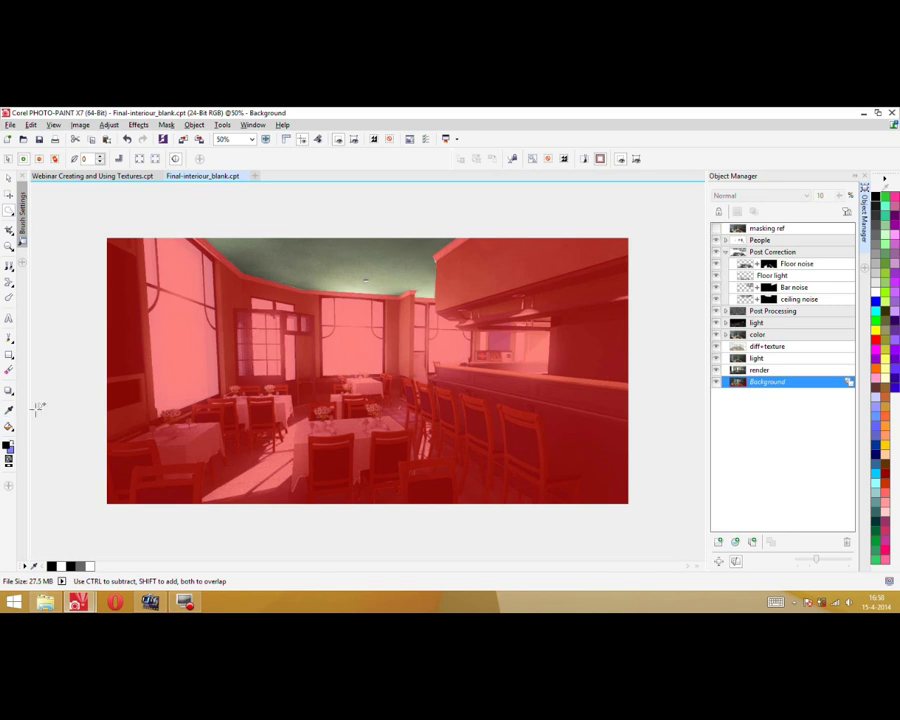
Change the texture fill to the Clouds.Midday sample with a black sky colour and accept it
double_click(9, 459)
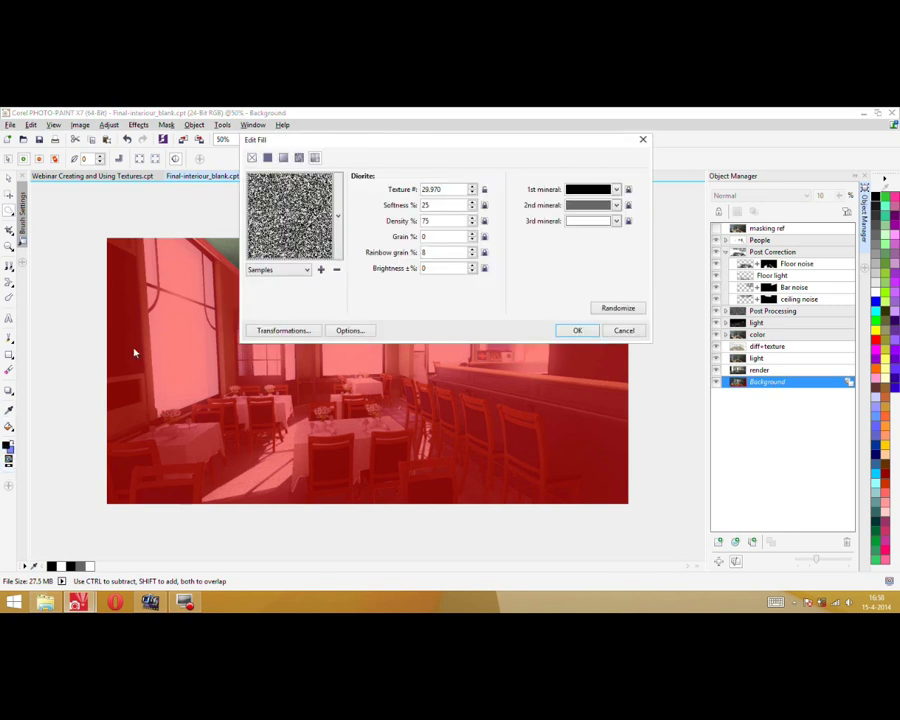
click(338, 216)
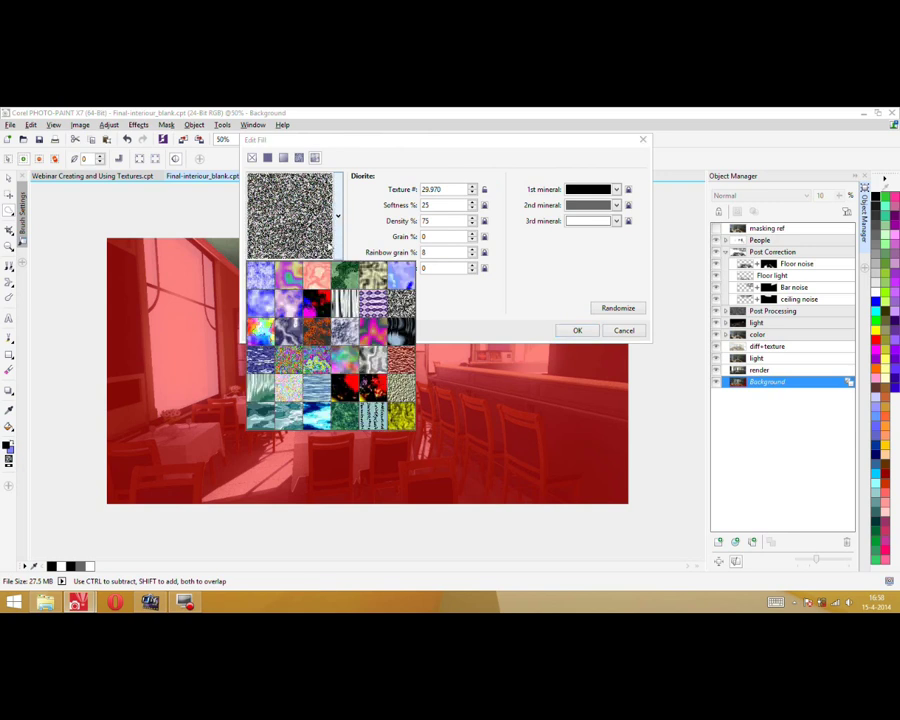
click(262, 304)
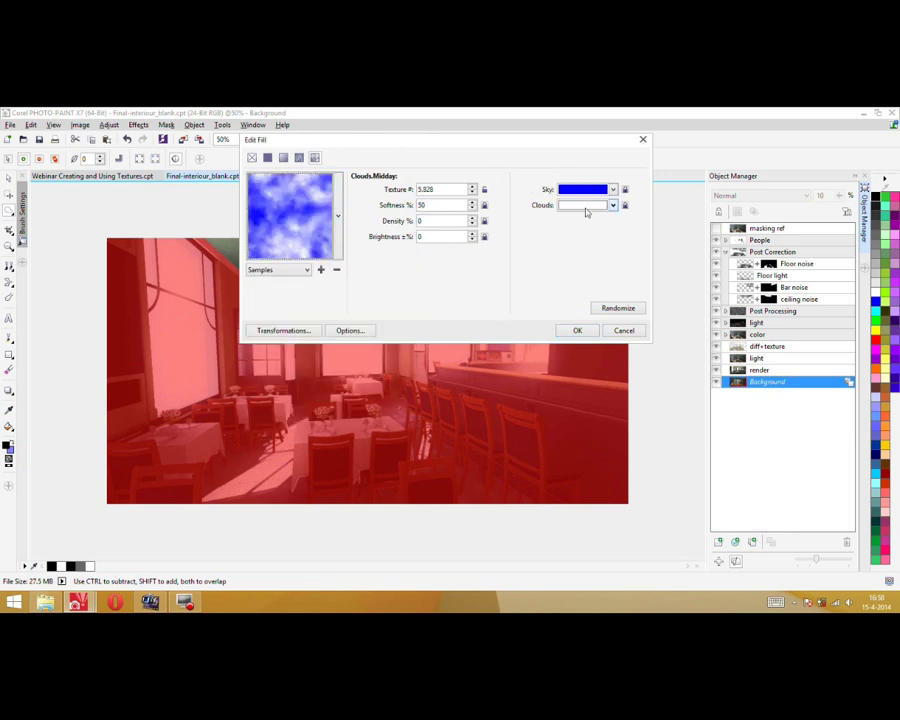
click(614, 190)
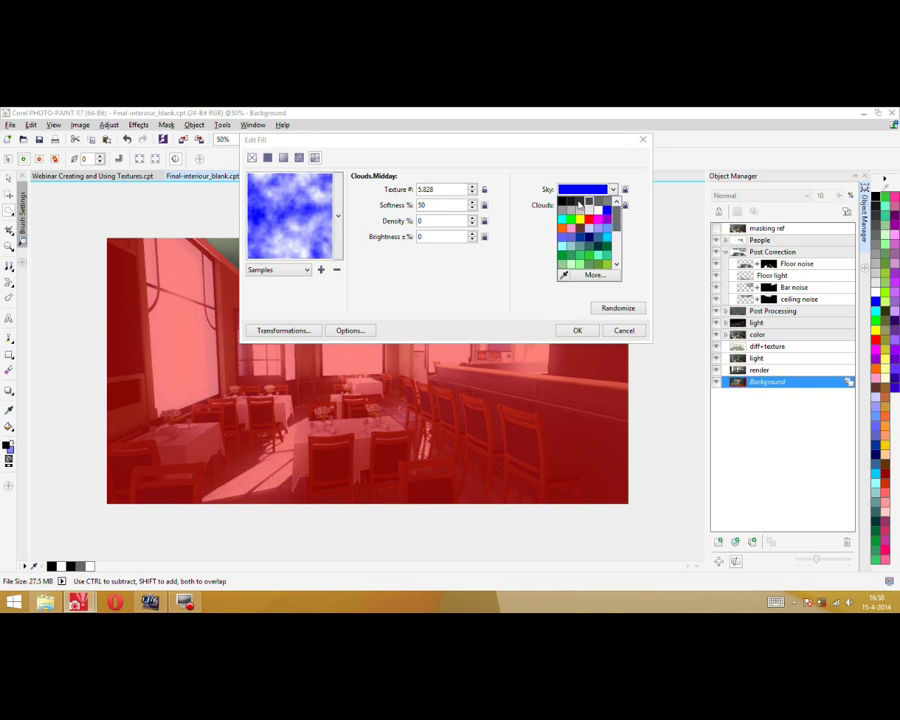
click(562, 201)
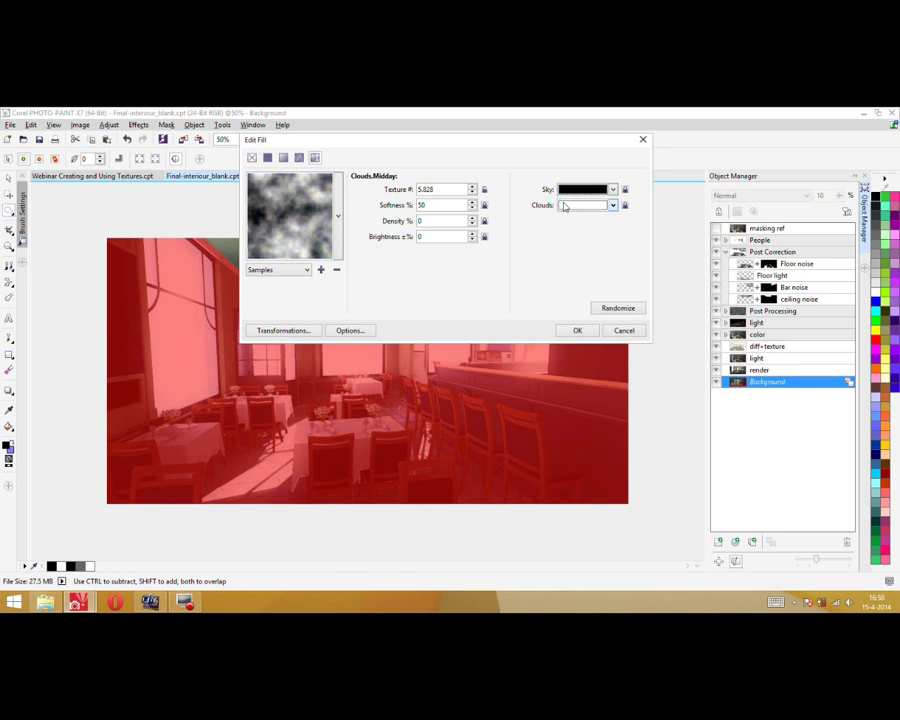
click(576, 331)
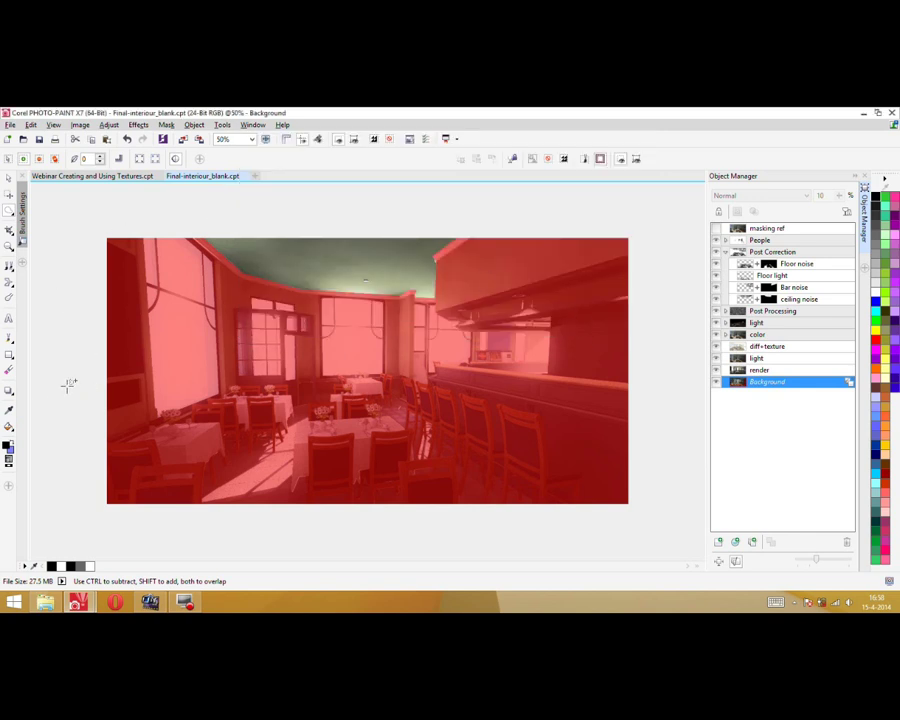
Draw a cloud-textured rectangle about 6.39 by 2.86 inches over the image, and distort it in perspective to follow the ceiling
click(9, 355)
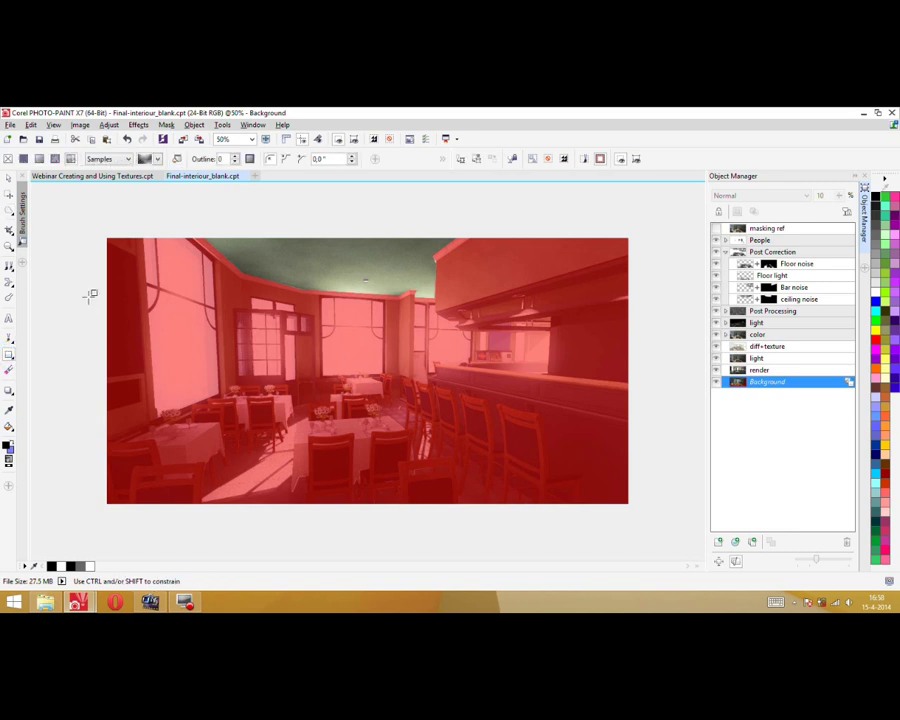
drag(93, 233, 633, 467)
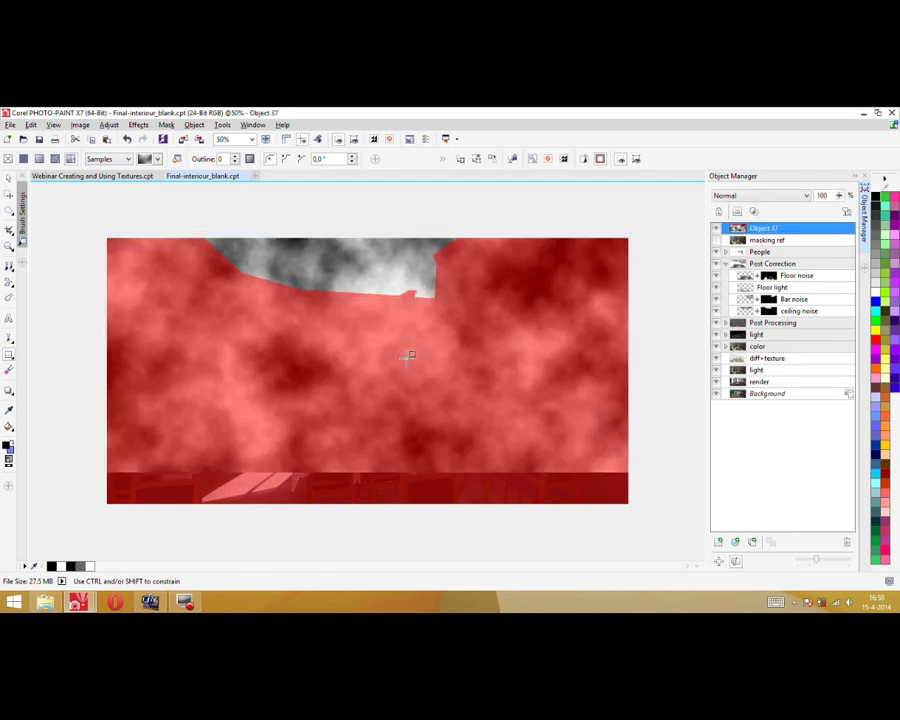
click(8, 179)
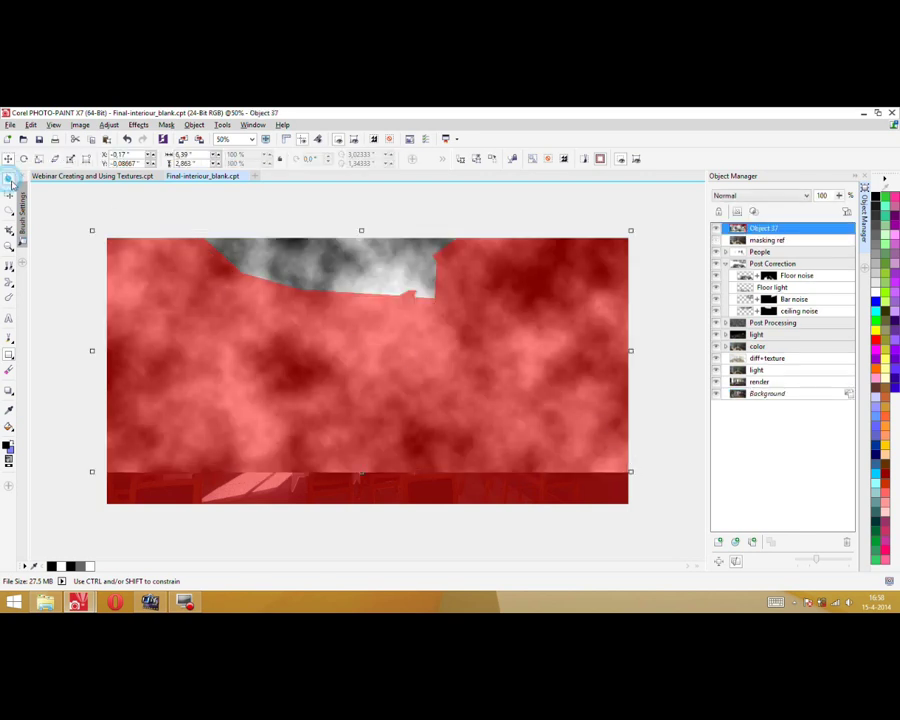
click(343, 268)
click(343, 268)
click(343, 269)
click(343, 270)
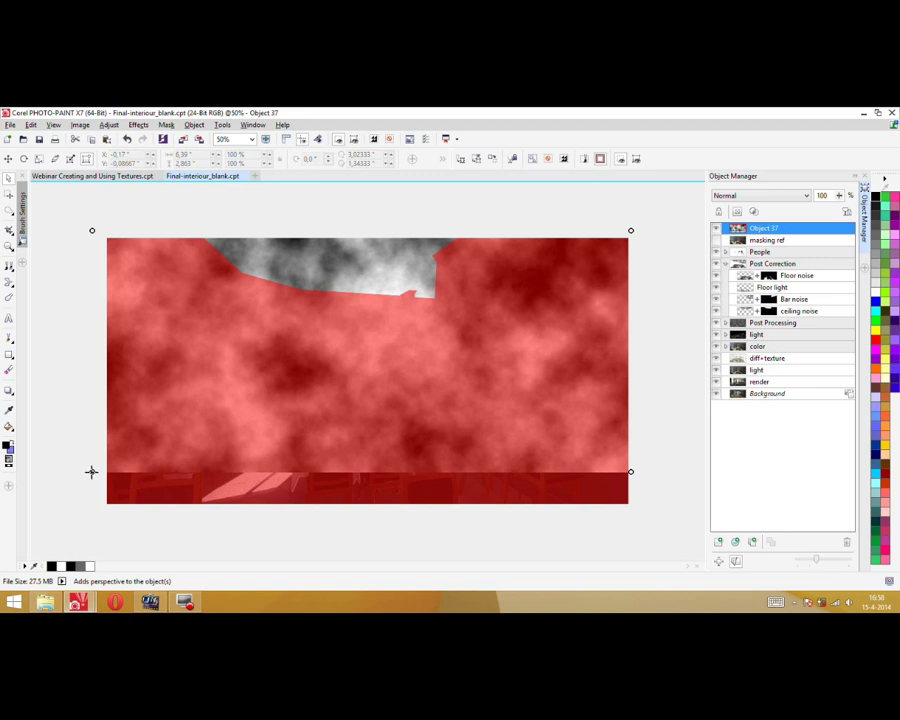
drag(91, 471, 281, 300)
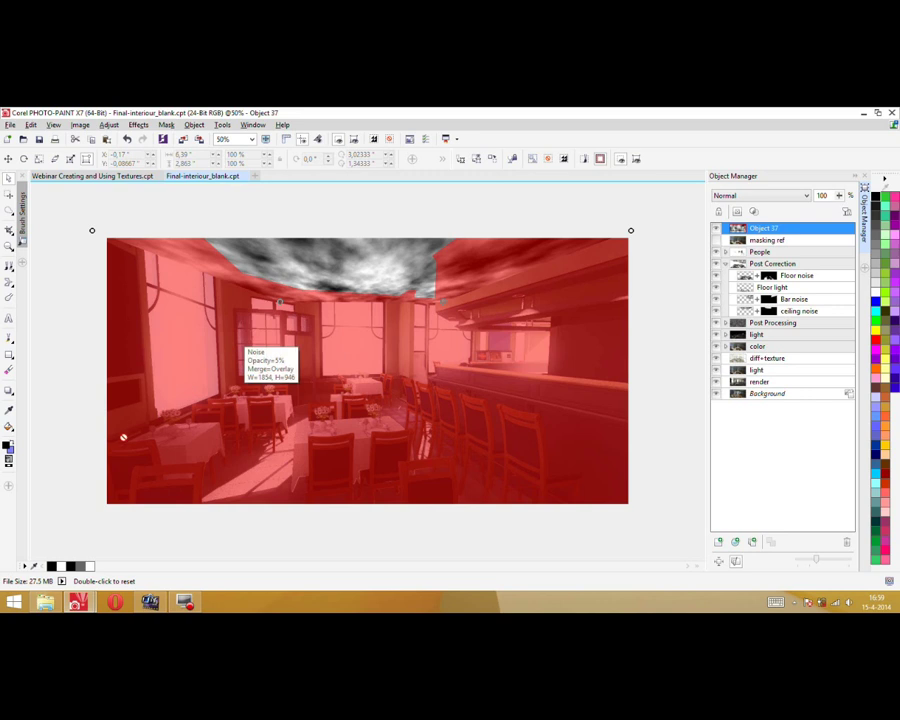
click(8, 178)
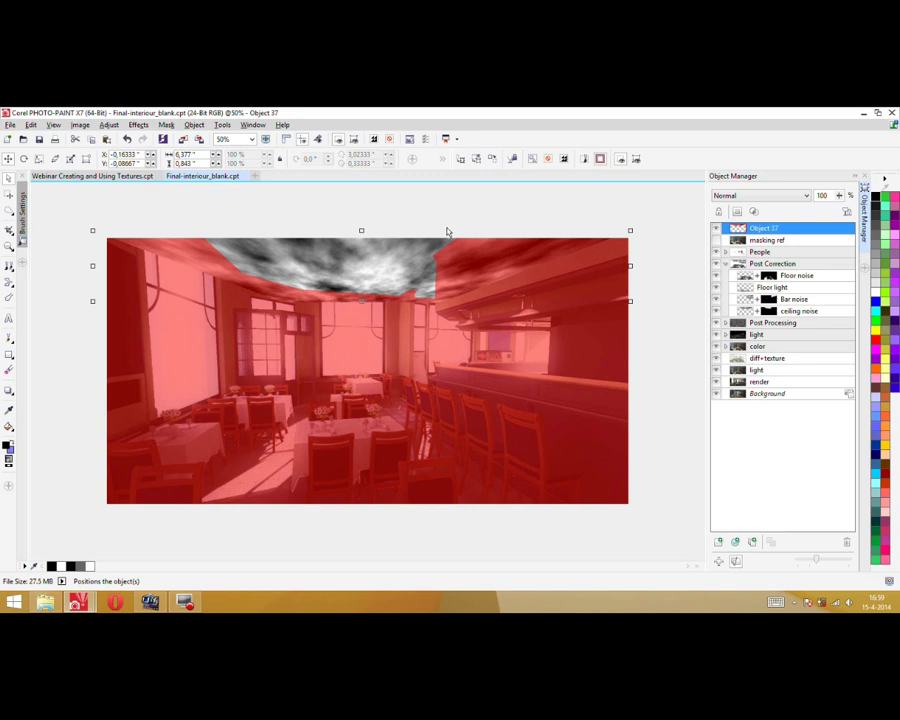
Try trimming the cloud texture to the ceiling with the inverted mask, and undo the trim and the mask changes
click(564, 161)
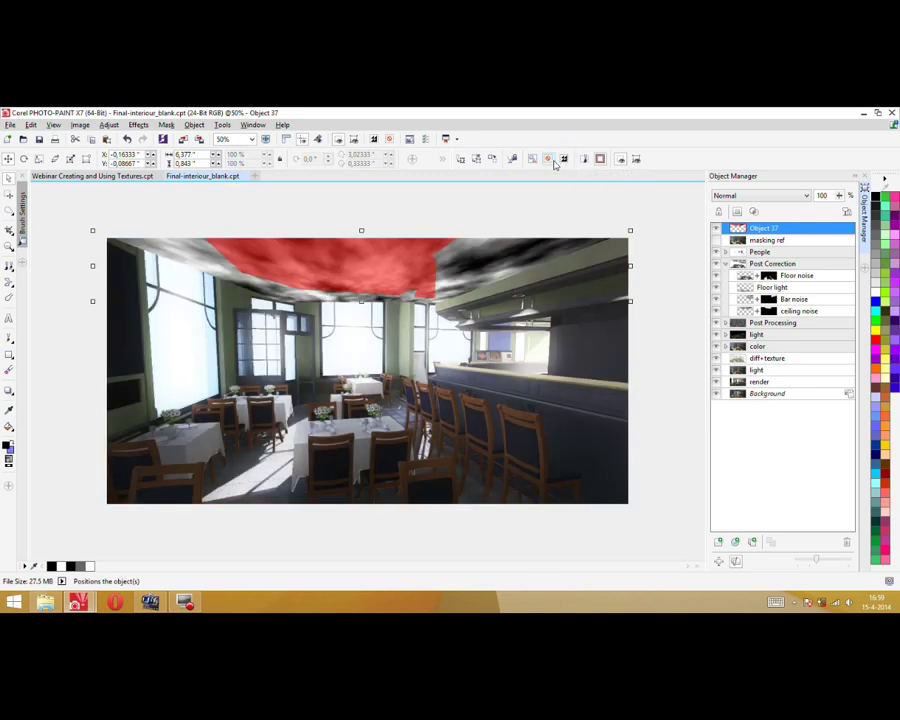
click(548, 160)
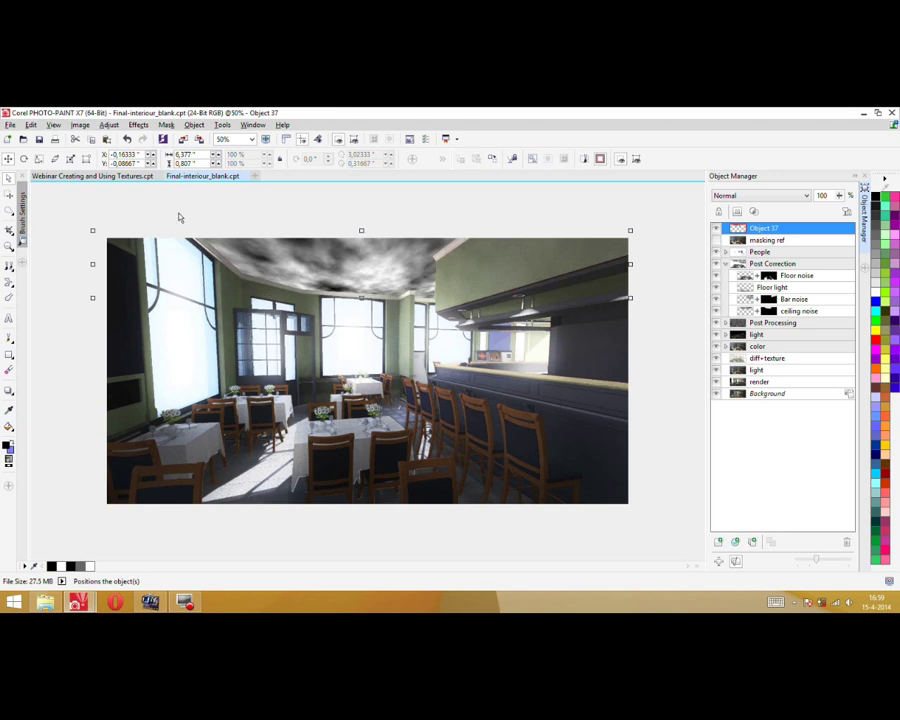
click(127, 140)
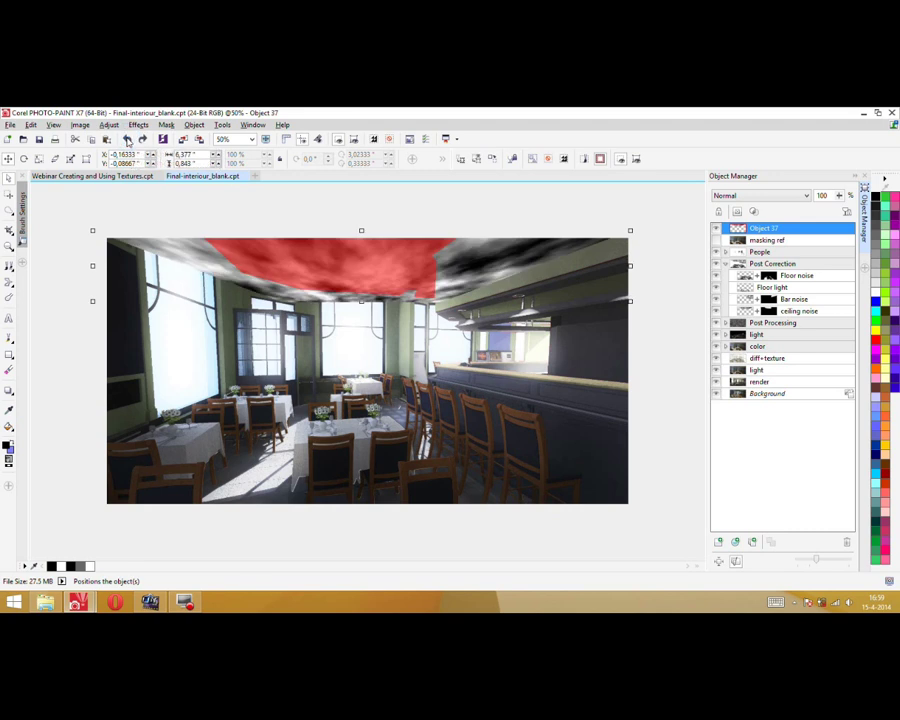
click(127, 140)
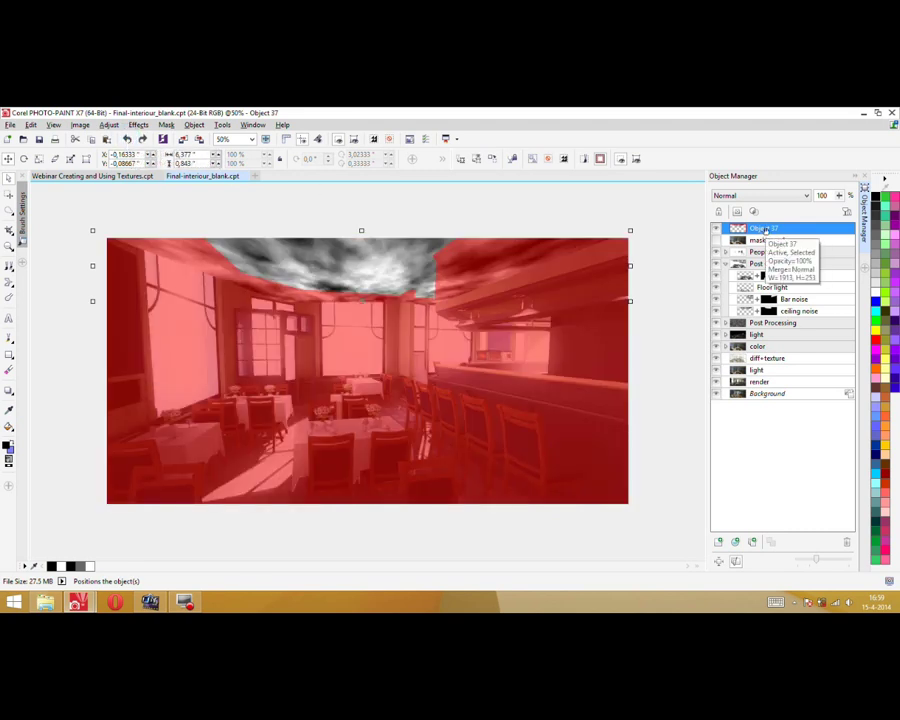
Create a clip mask from the ceiling mask on the cloud texture object, and select the clip mask
right_click(765, 230)
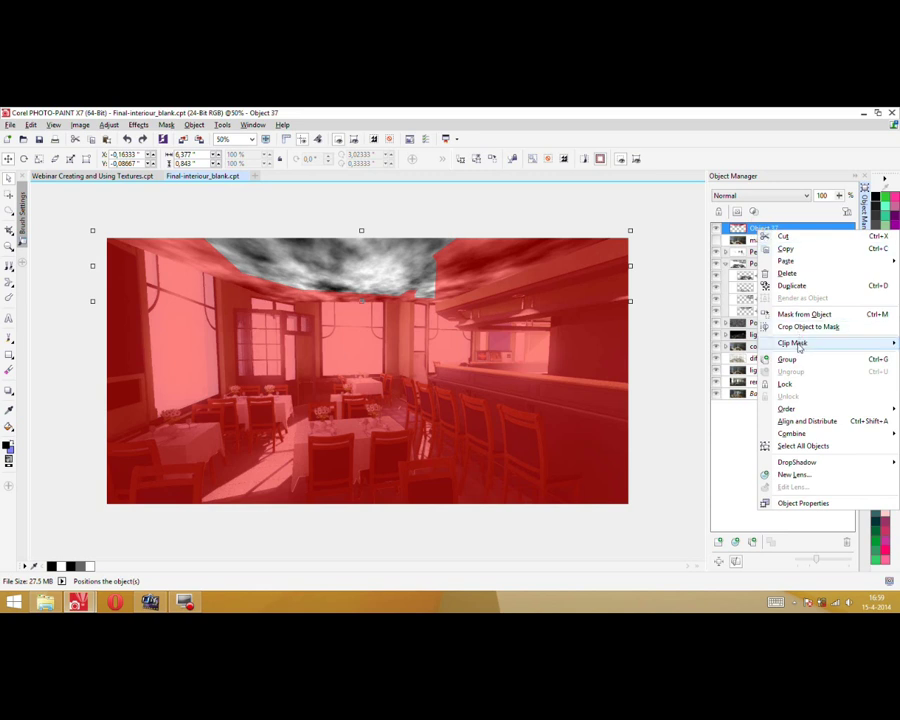
mouse_move(797, 345)
mouse_move(739, 346)
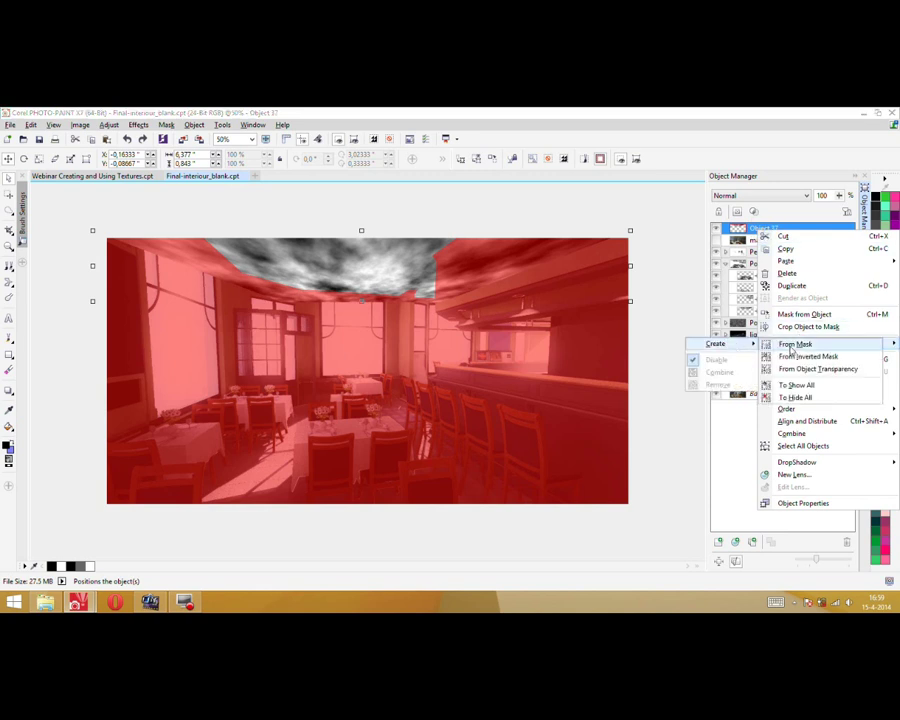
click(792, 345)
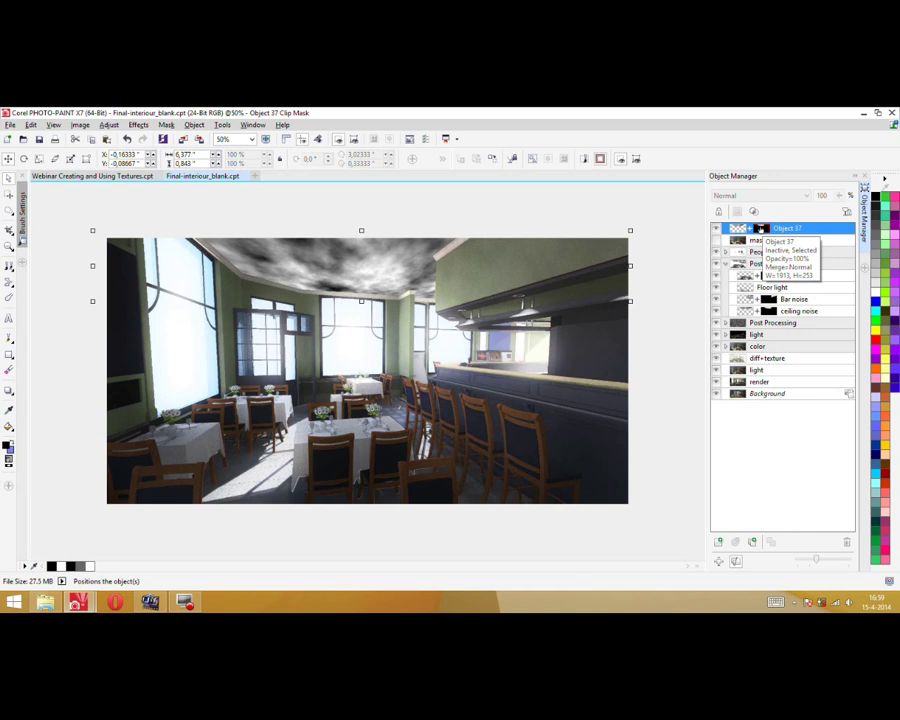
click(763, 229)
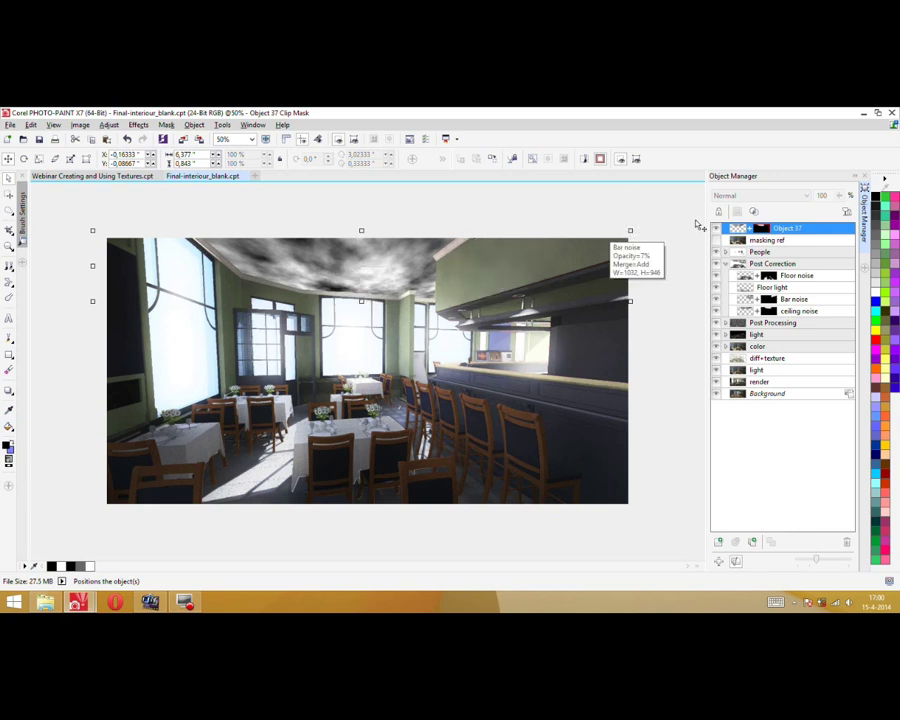
Select the cloud texture itself instead of its clip mask, and blend it in Add mode at 11% opacity
click(738, 228)
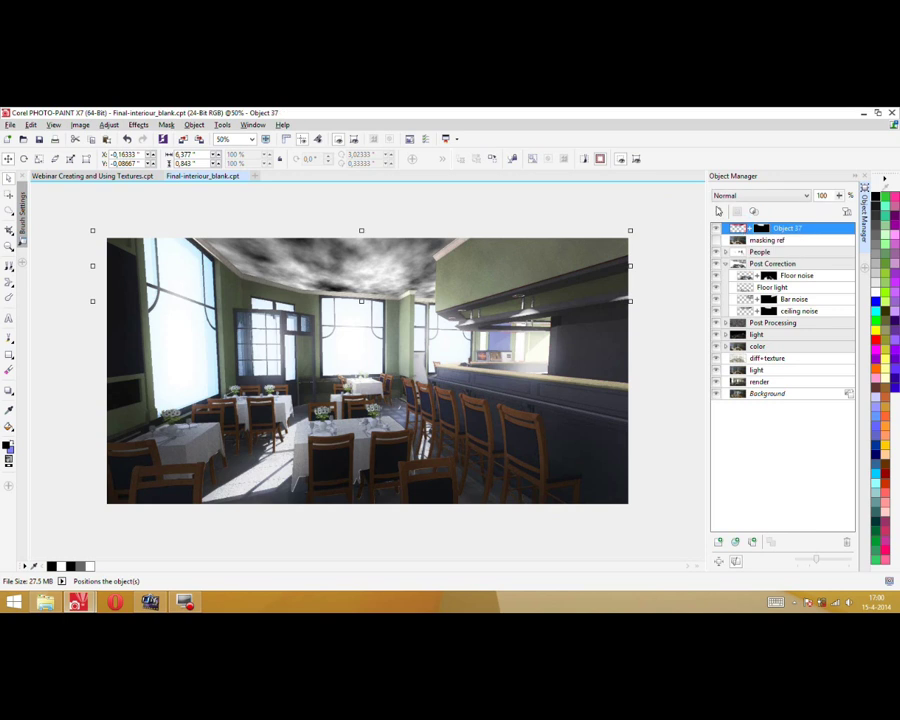
click(740, 196)
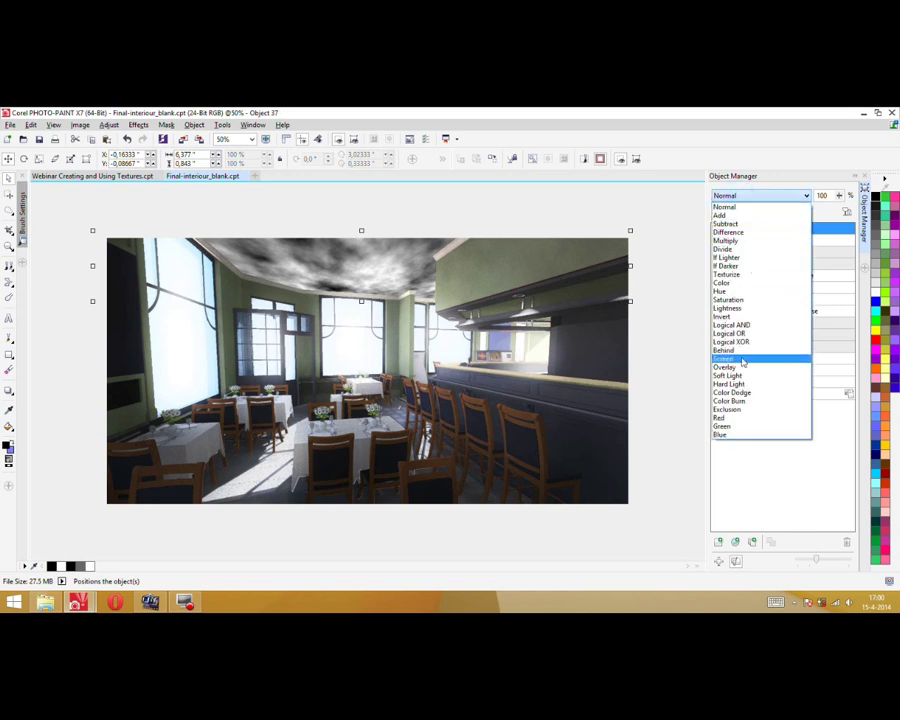
click(722, 215)
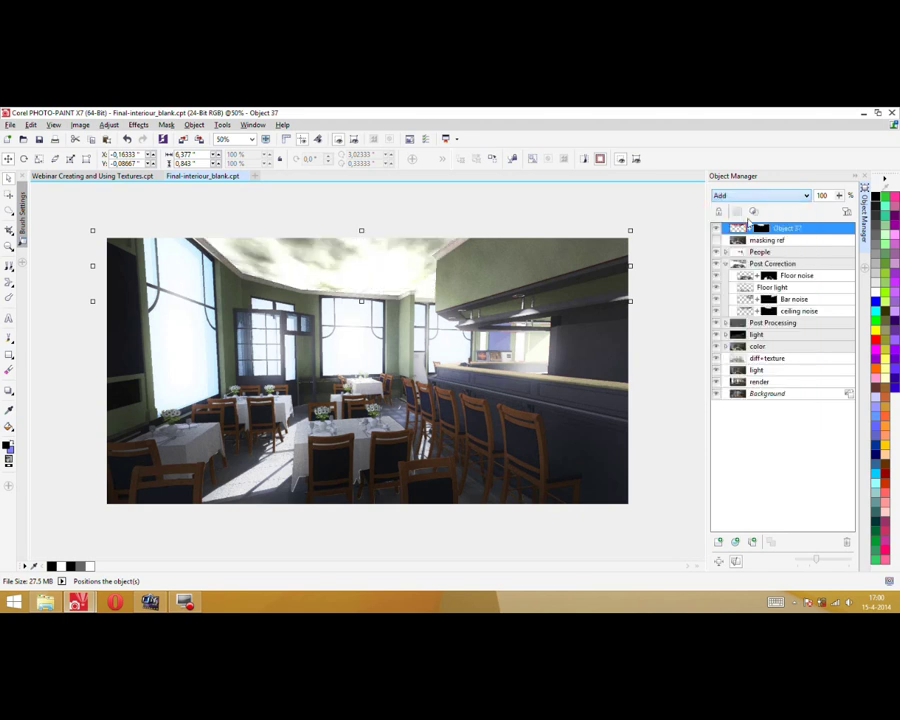
click(839, 195)
drag(812, 211, 793, 212)
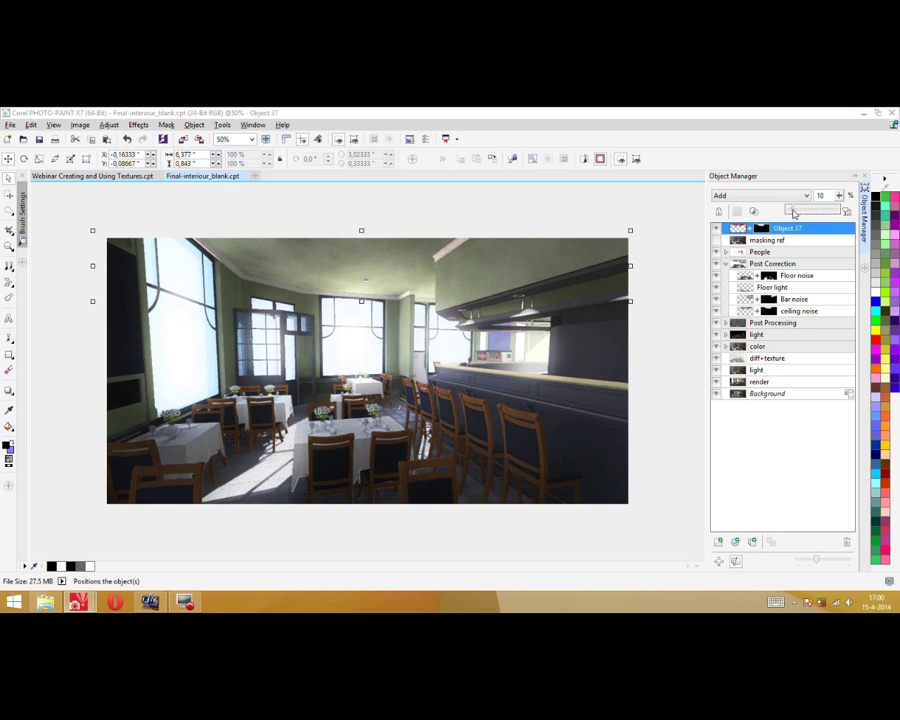
click(824, 195)
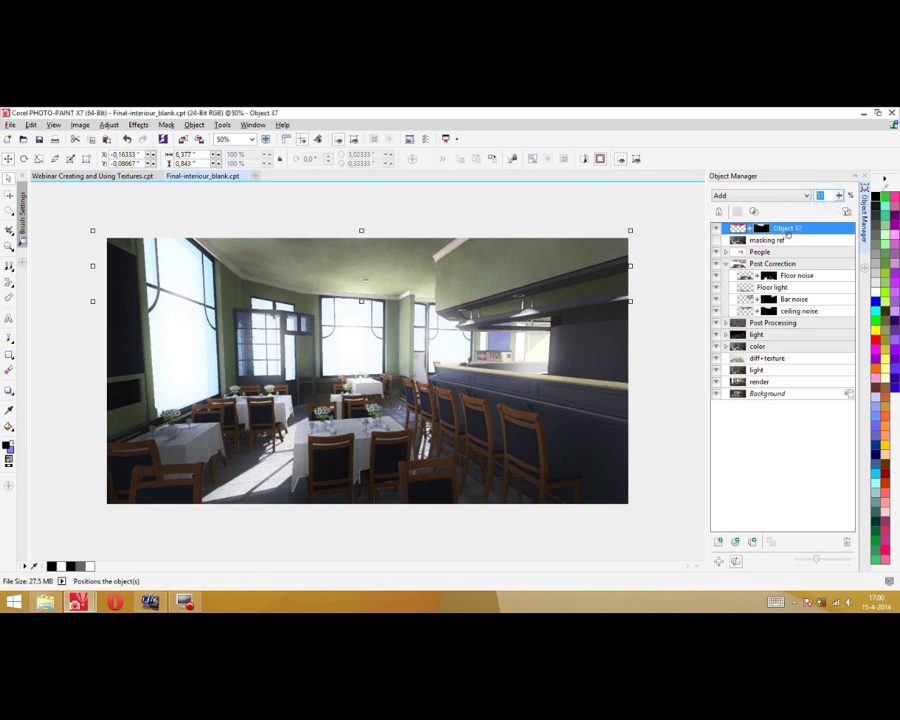
Set the ceiling cloud texture's opacity to 10%, and delete that texture object
text(10)
key(Return)
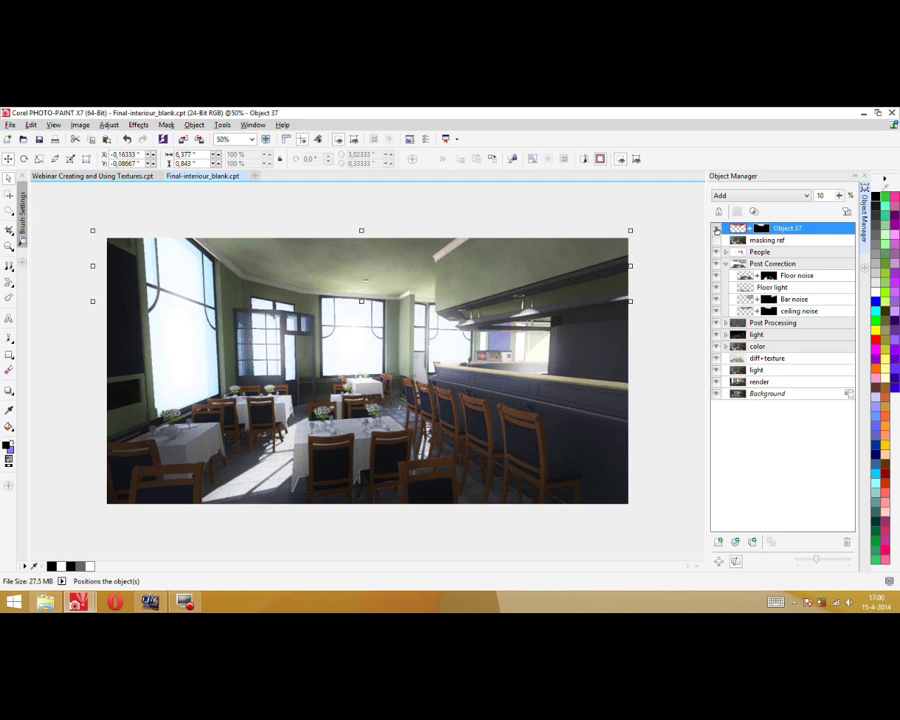
double_click(787, 228)
key(Return)
click(847, 541)
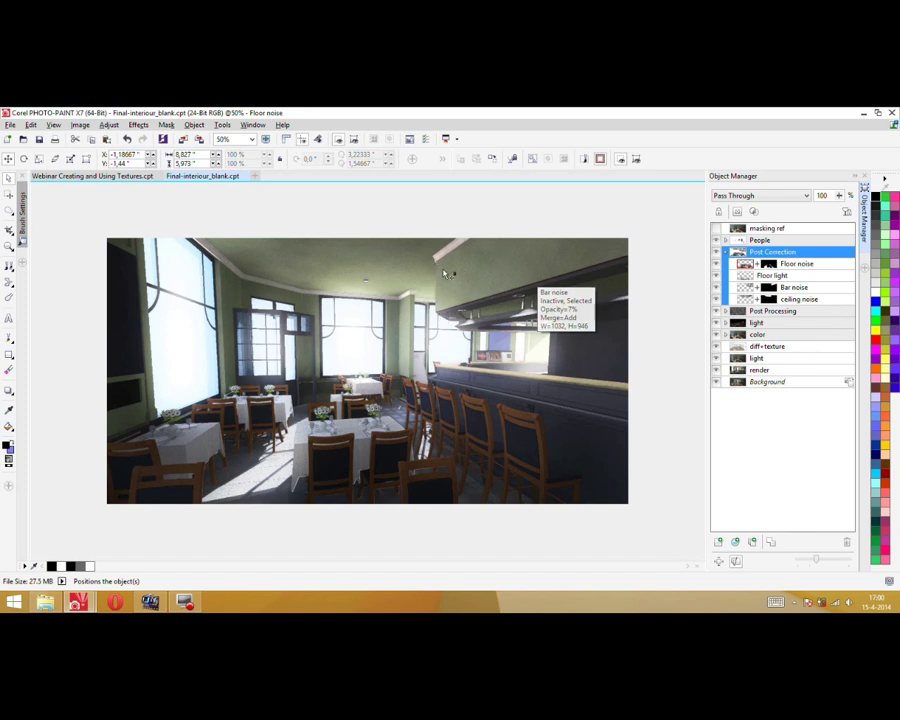
Compare the interior with the Floor light object hidden and shown
click(715, 277)
click(715, 277)
click(715, 277)
click(715, 278)
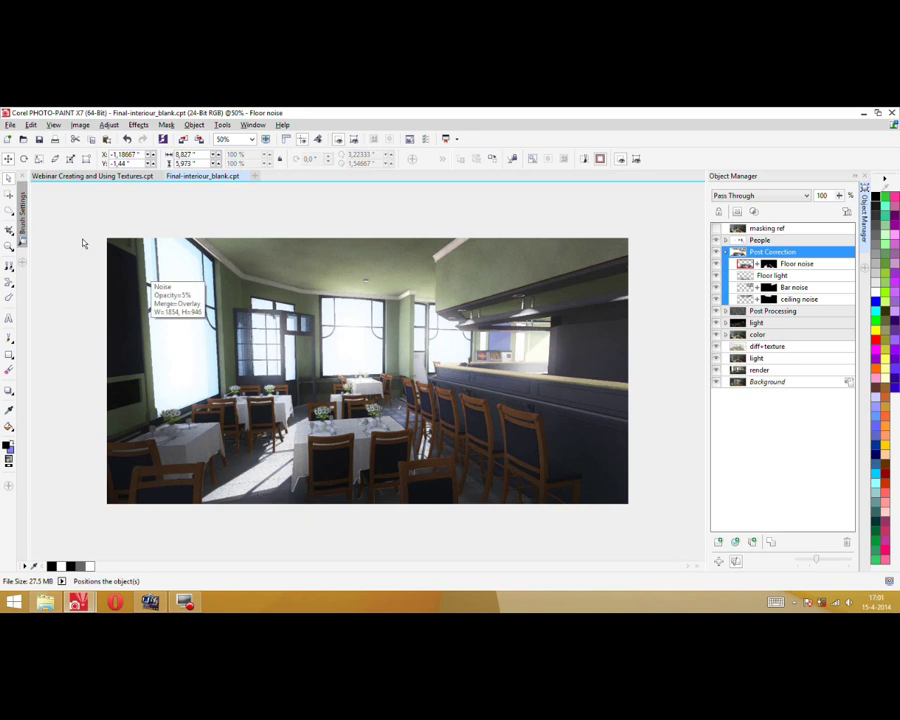
Activate the Magic Wand Mask tool, and collapse the Post Correction group
click(10, 211)
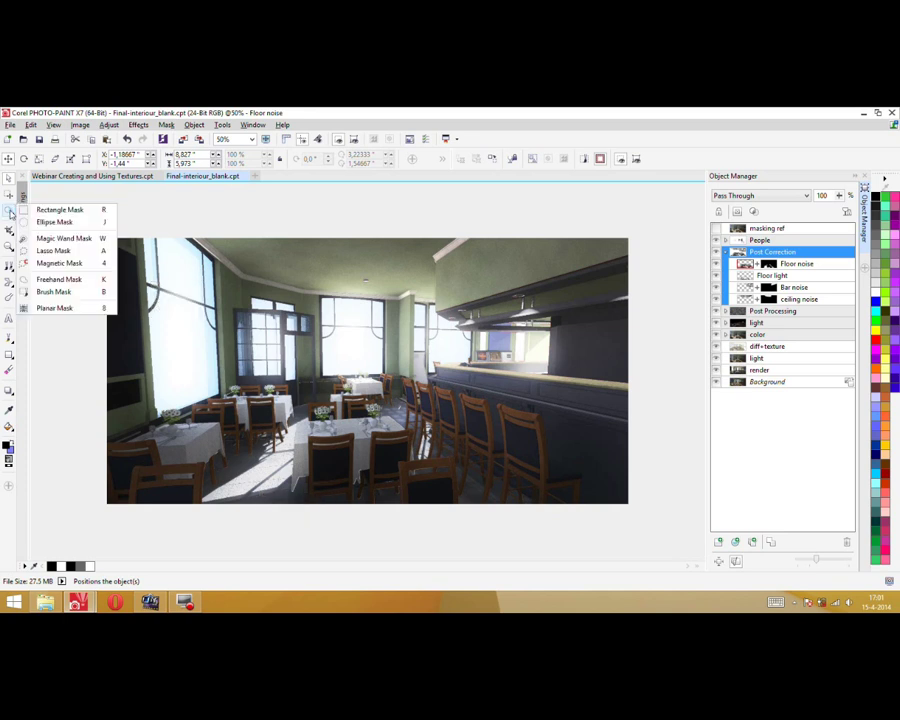
click(58, 240)
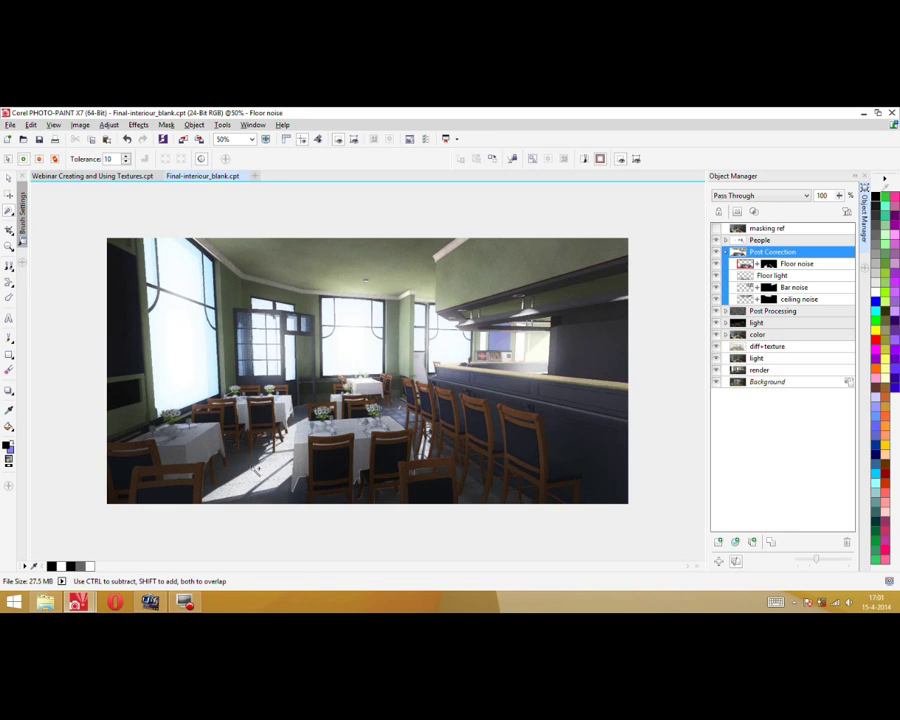
click(725, 252)
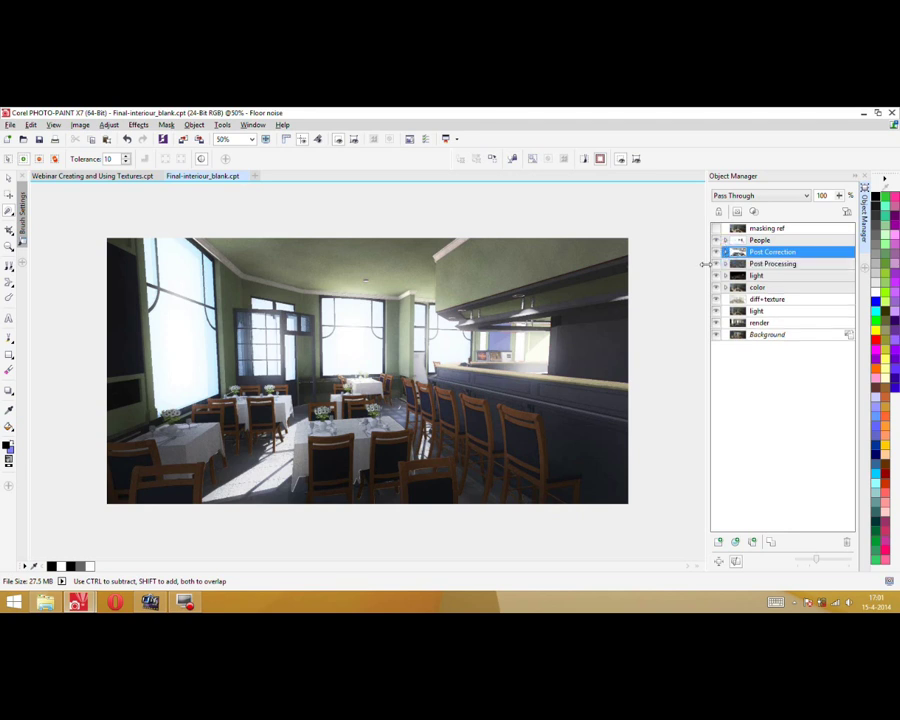
Switch to the Webinar Creating and Using Textures document, and show group PG2 instead of PG1
click(93, 177)
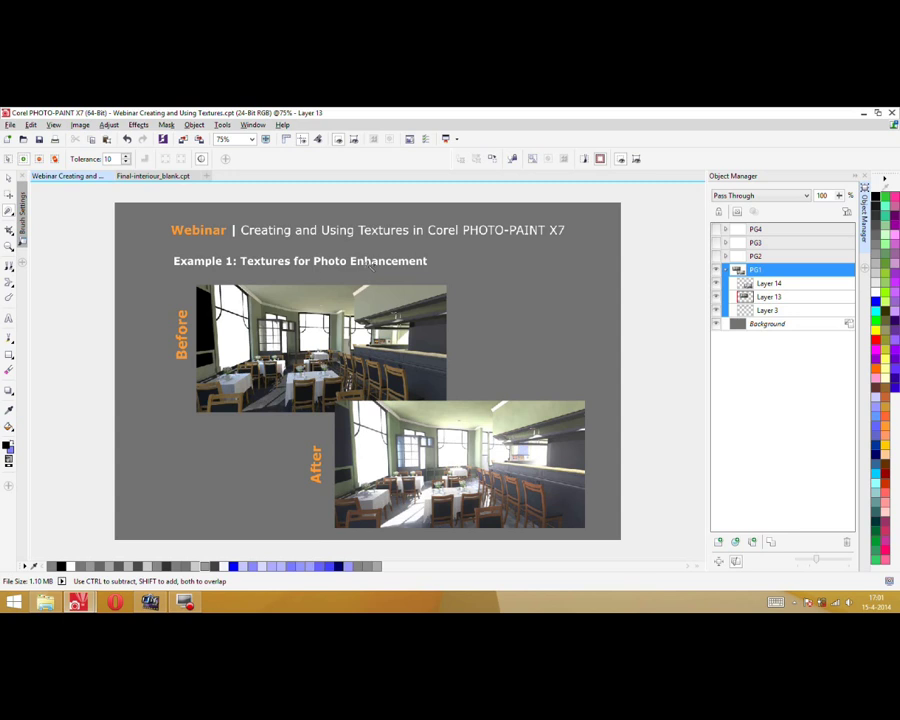
click(716, 270)
click(716, 256)
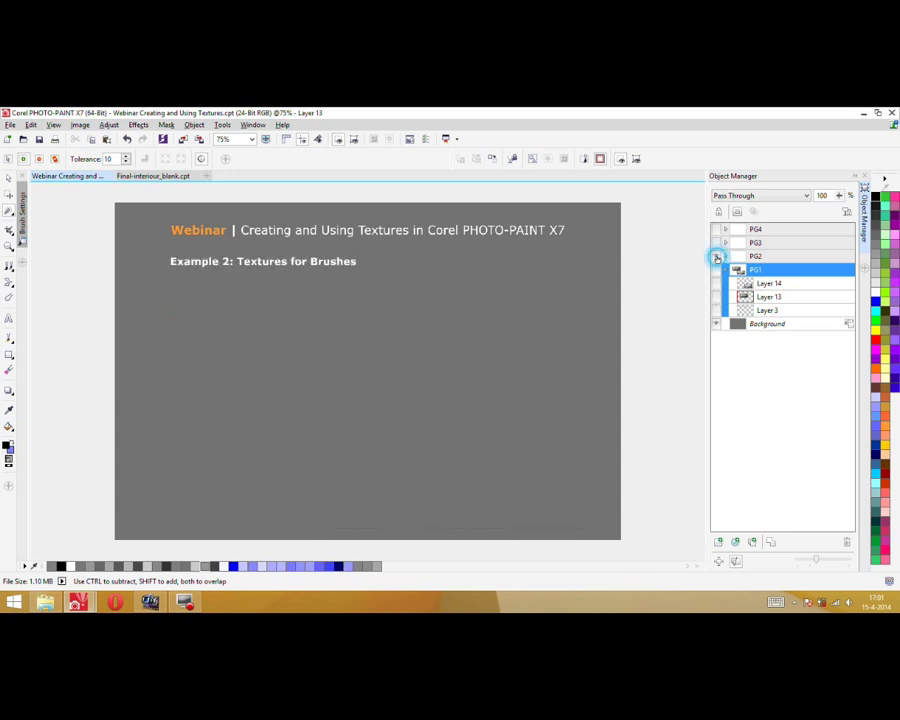
Add a new object above the existing layer inside group PG2
click(725, 256)
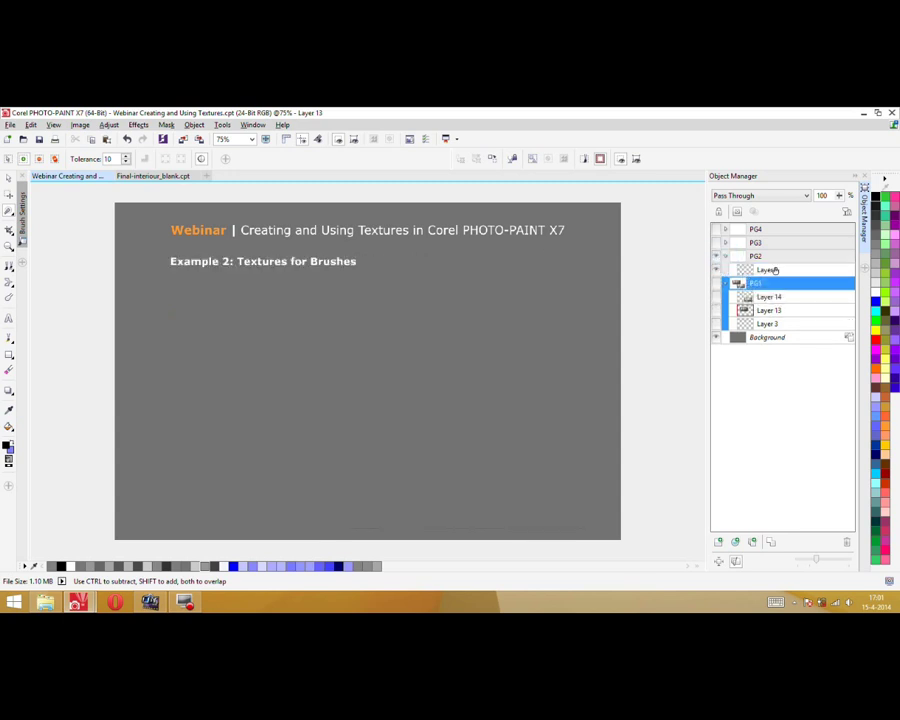
click(765, 270)
click(718, 541)
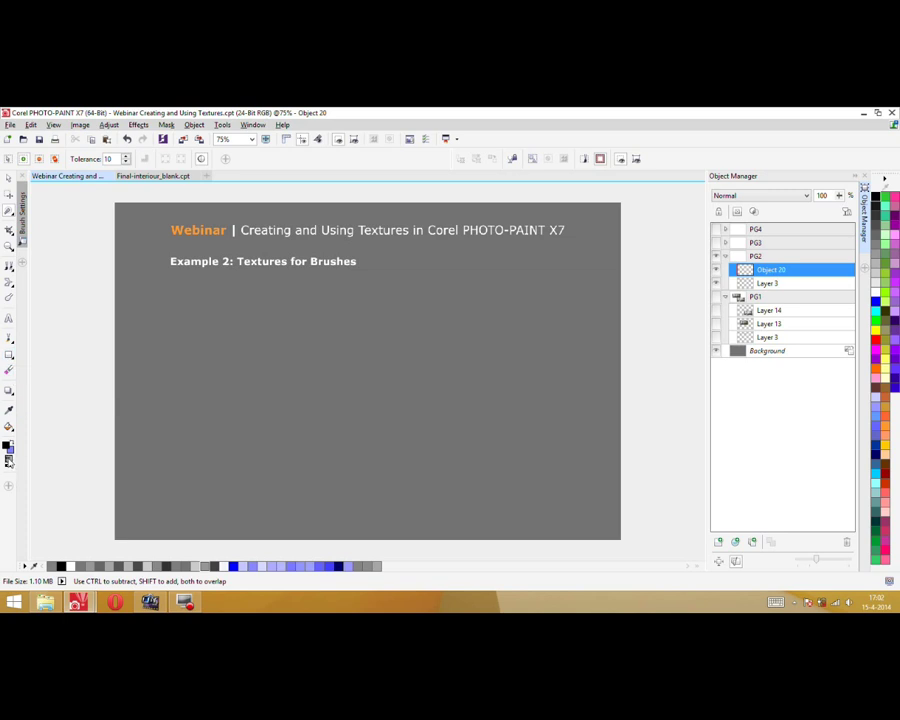
Draw a cloud-textured square about 73.29 mm wide below the Example 2 heading, and select it with the Pick tool
click(9, 356)
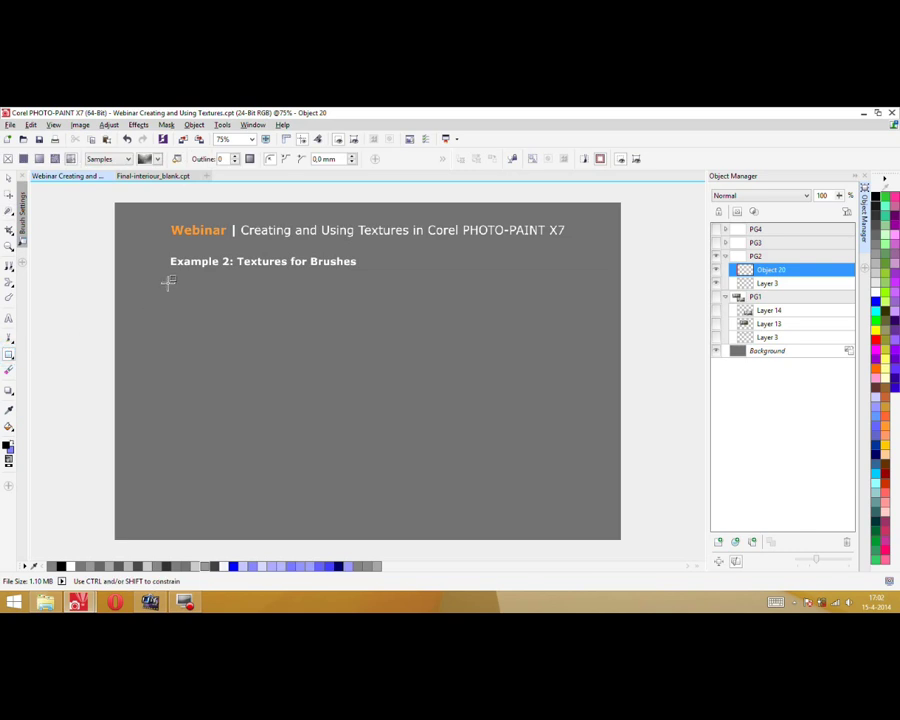
drag(166, 281, 281, 388)
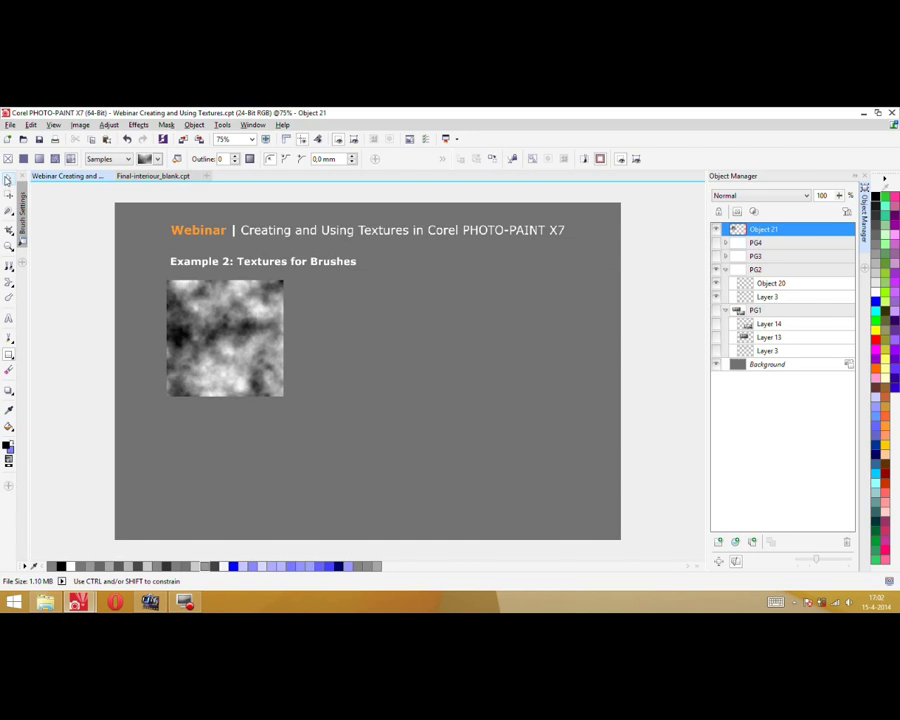
click(9, 181)
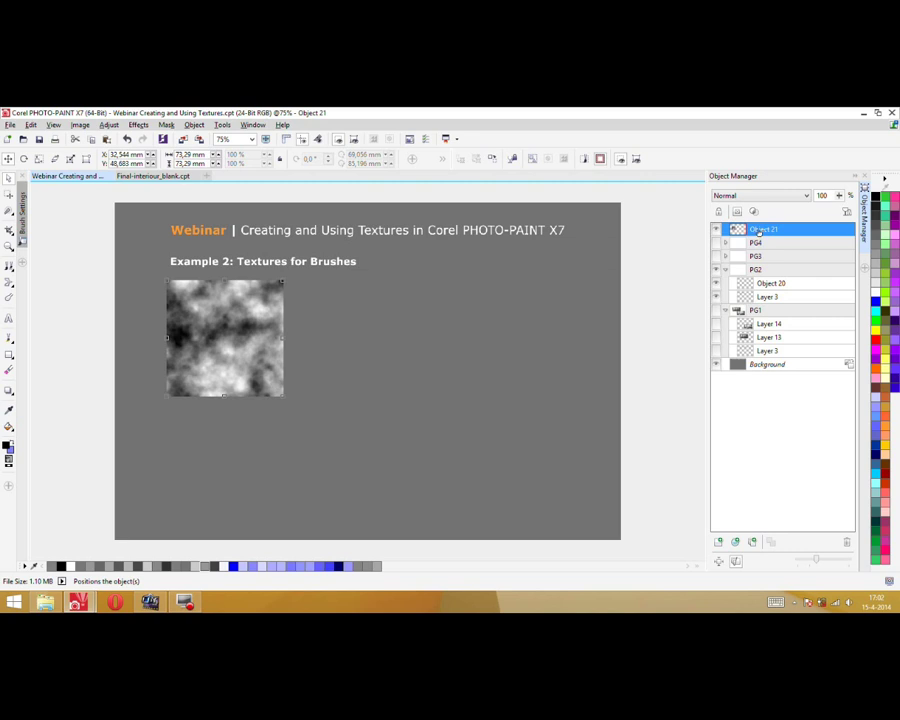
Create a clip mask from object transparency on the cloud-textured square
right_click(759, 232)
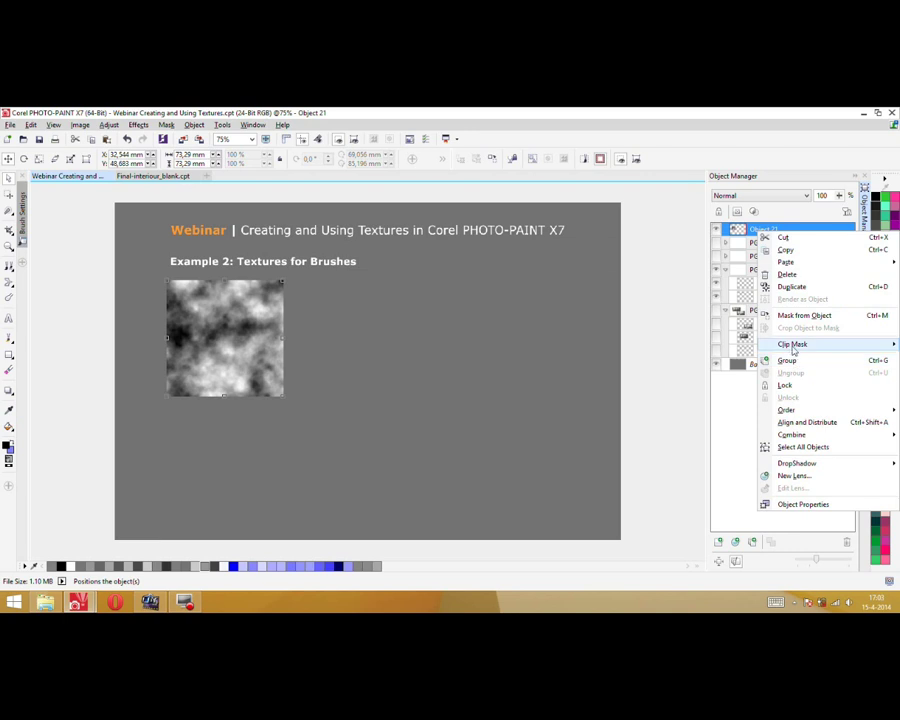
mouse_move(793, 345)
mouse_move(716, 345)
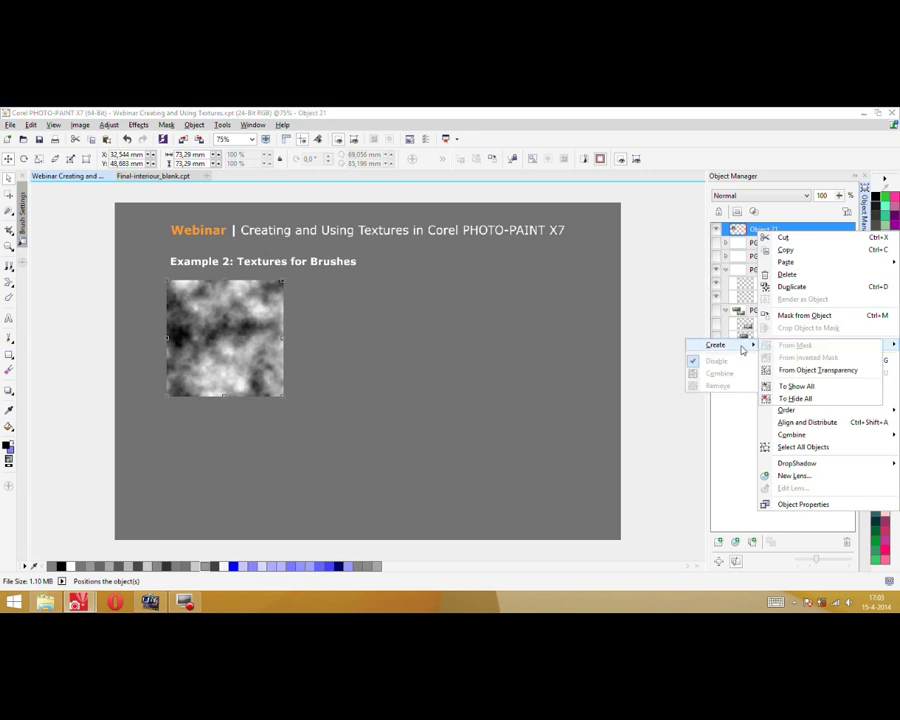
click(806, 372)
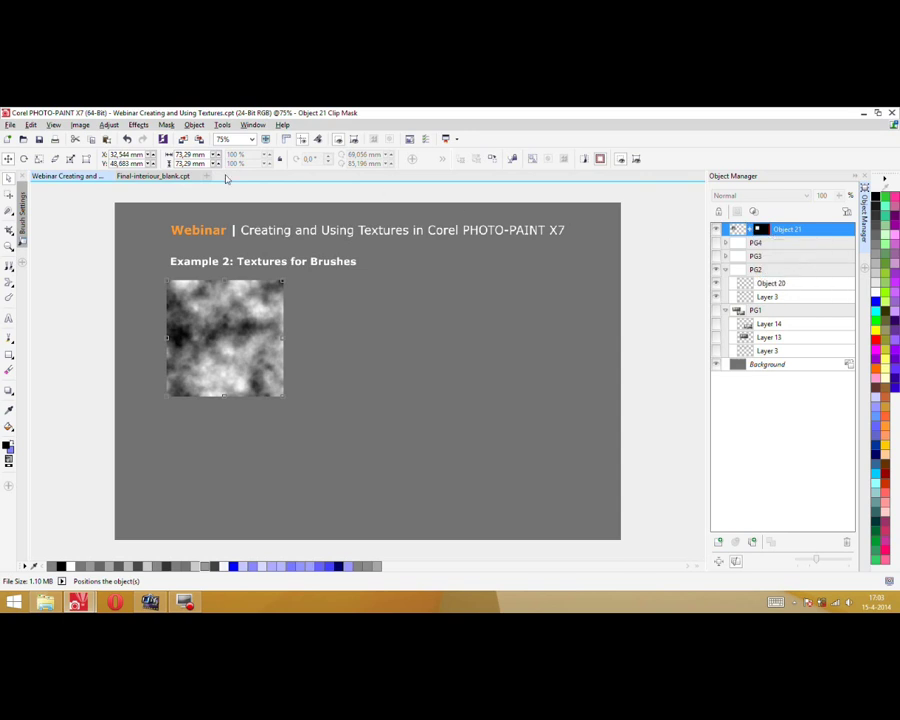
Paste the copied cloud texture into the clip mask as a new selection, and select the textured square itself
click(31, 125)
mouse_move(118, 292)
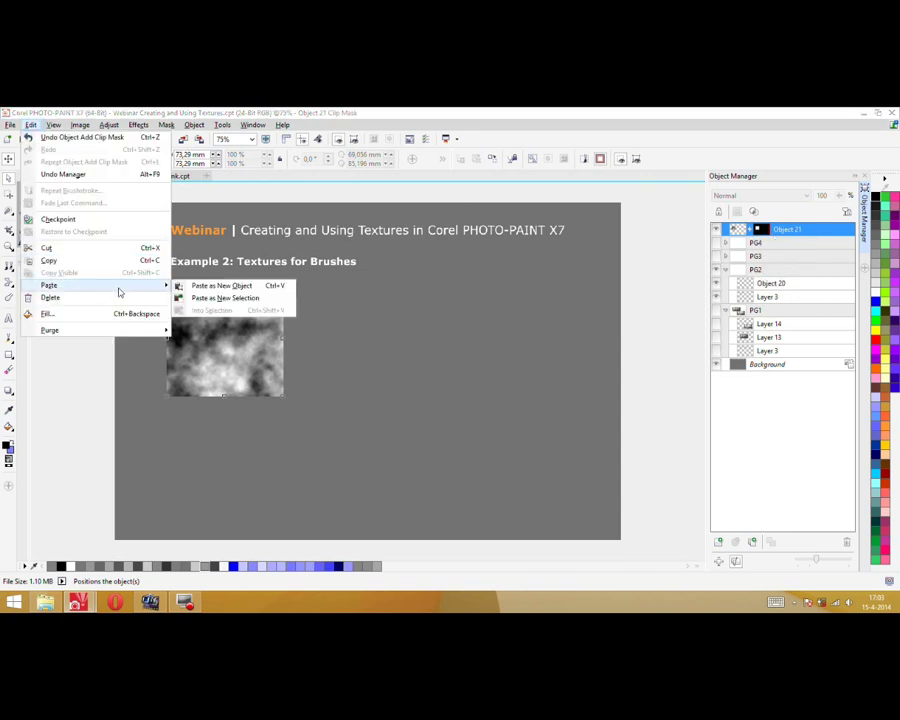
click(222, 298)
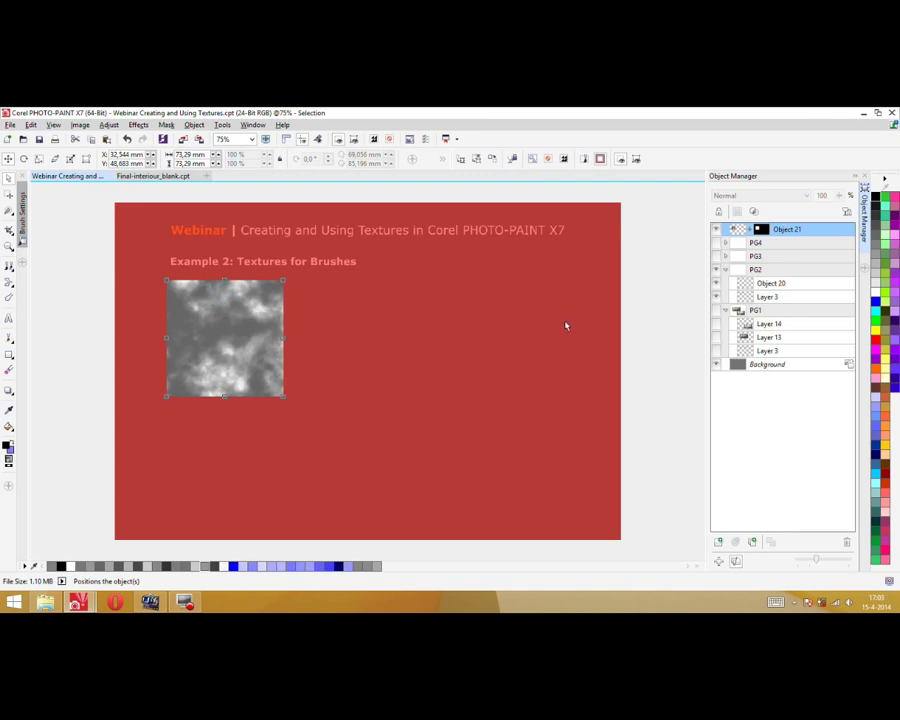
click(737, 231)
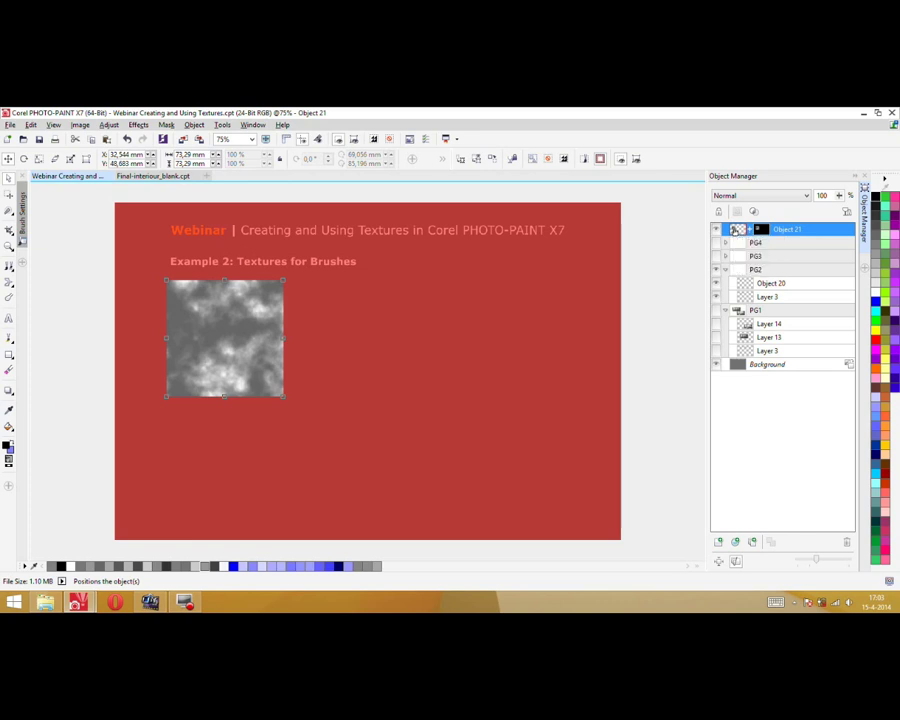
Combine the clip mask with the cloud square, and remove both the remaining mask and a trial mask made from the object
right_click(762, 230)
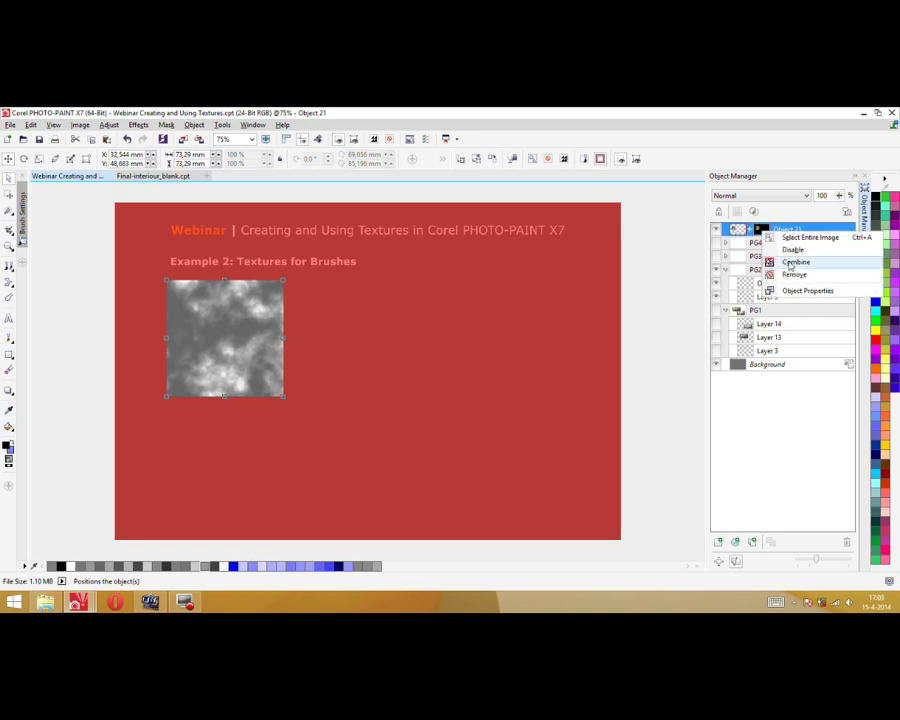
key(Escape)
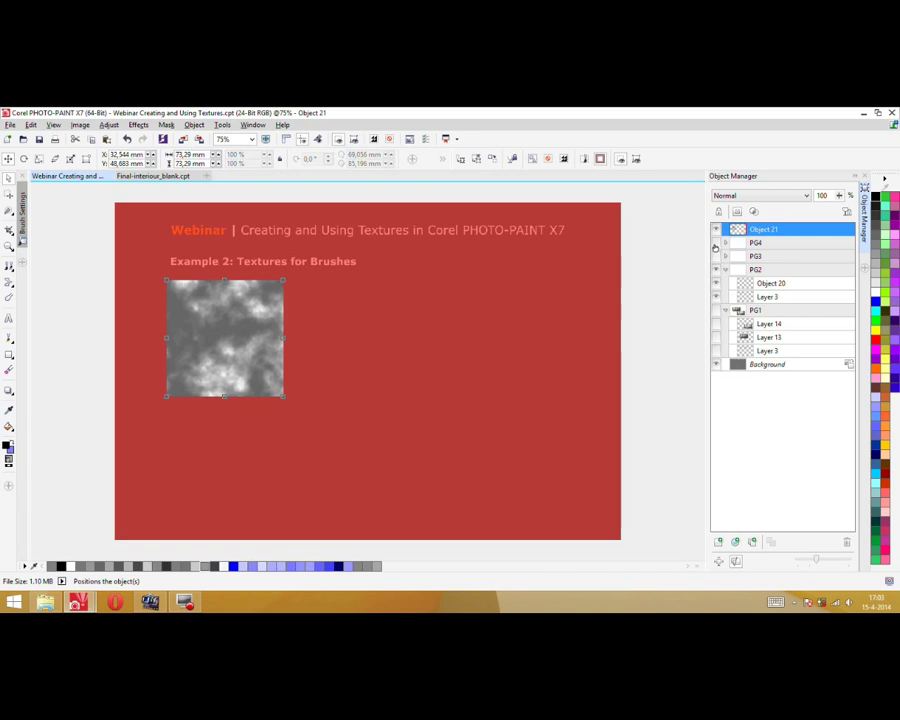
click(389, 138)
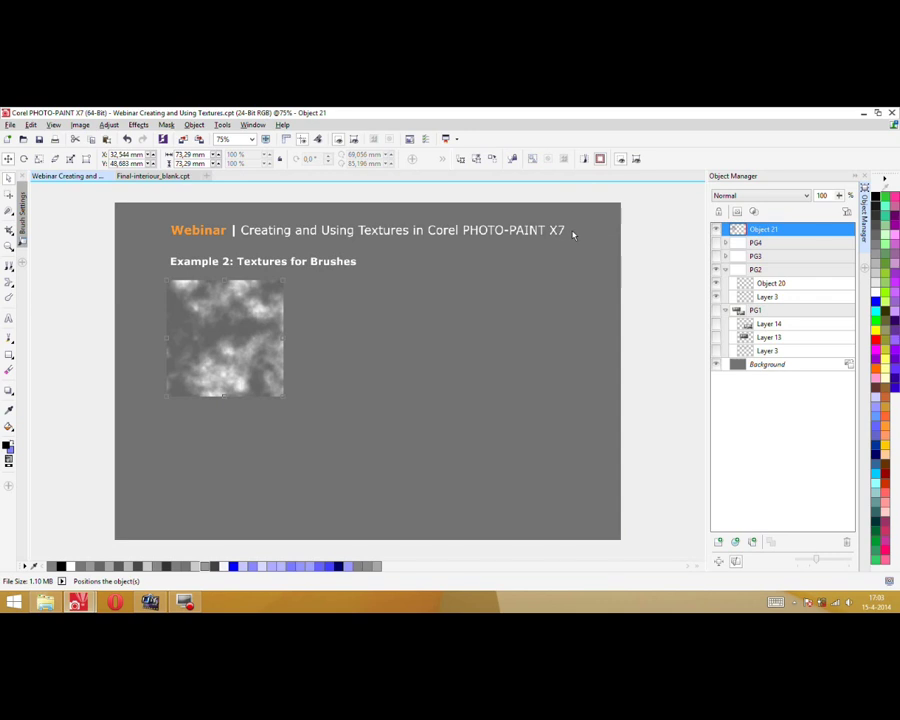
key(ctrl+z)
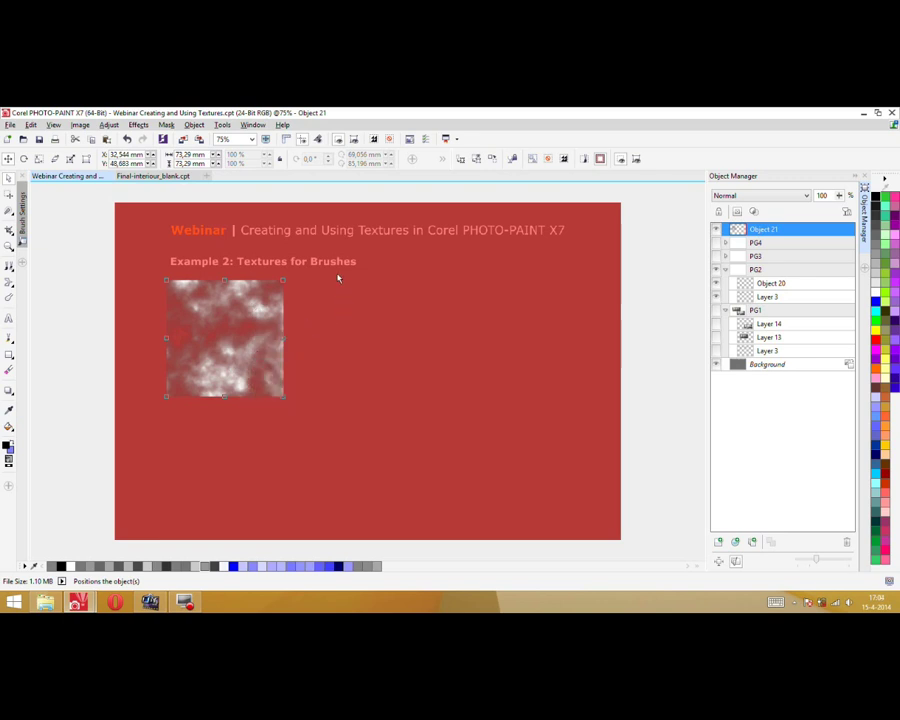
click(390, 139)
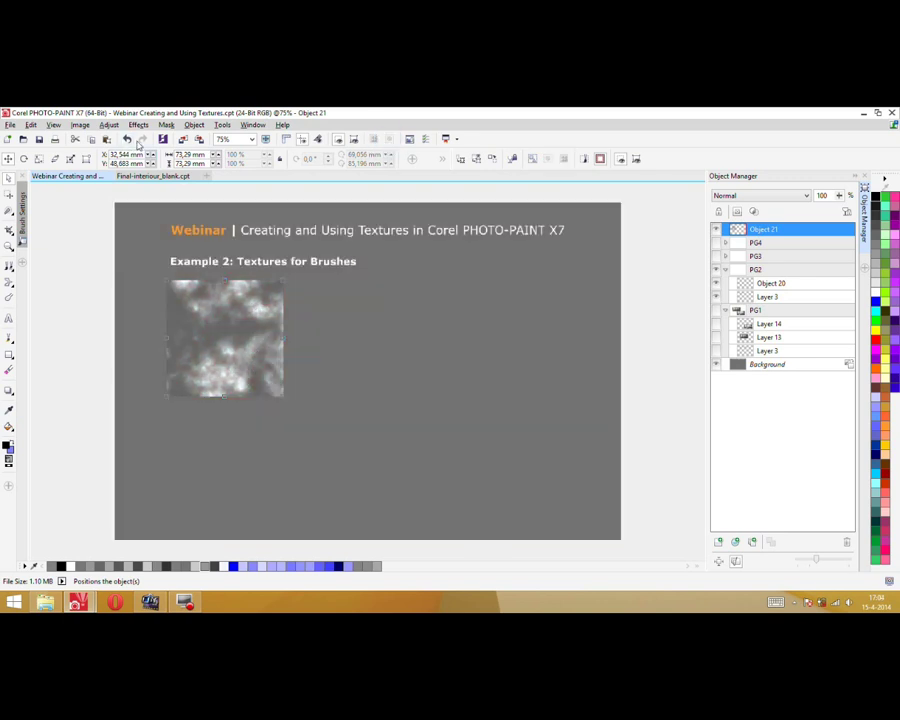
Apply an elliptical Vignette effect to the cloud object with offset 91 and fade 100
click(139, 125)
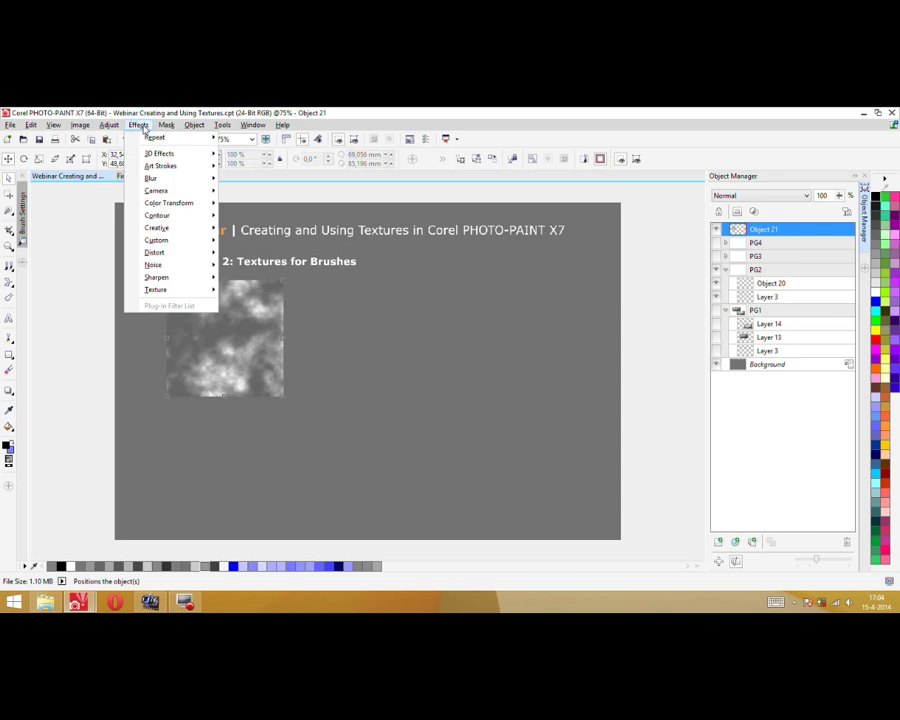
mouse_move(176, 246)
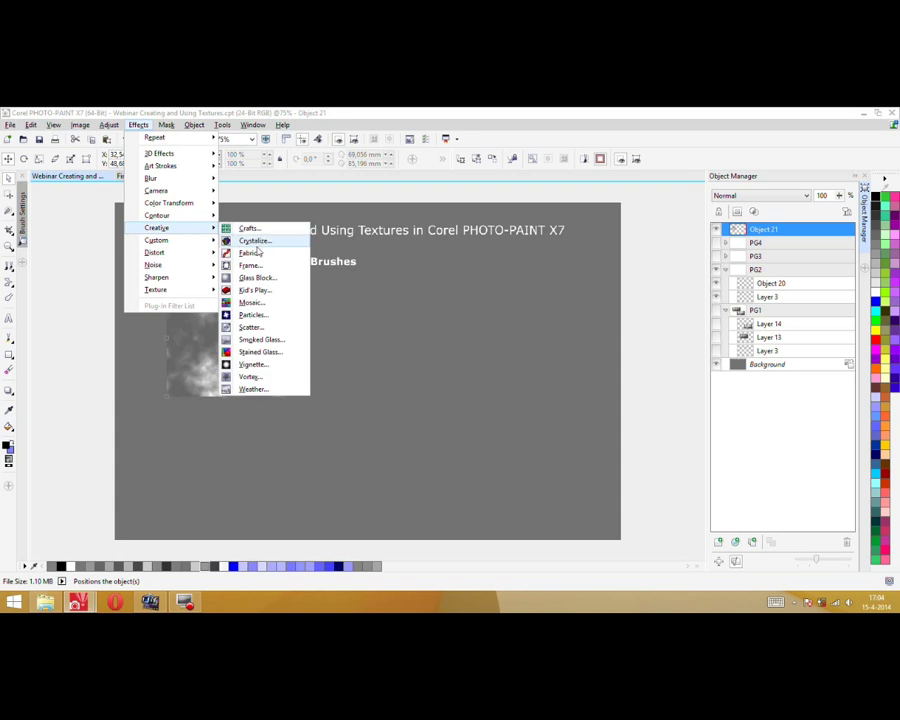
click(257, 365)
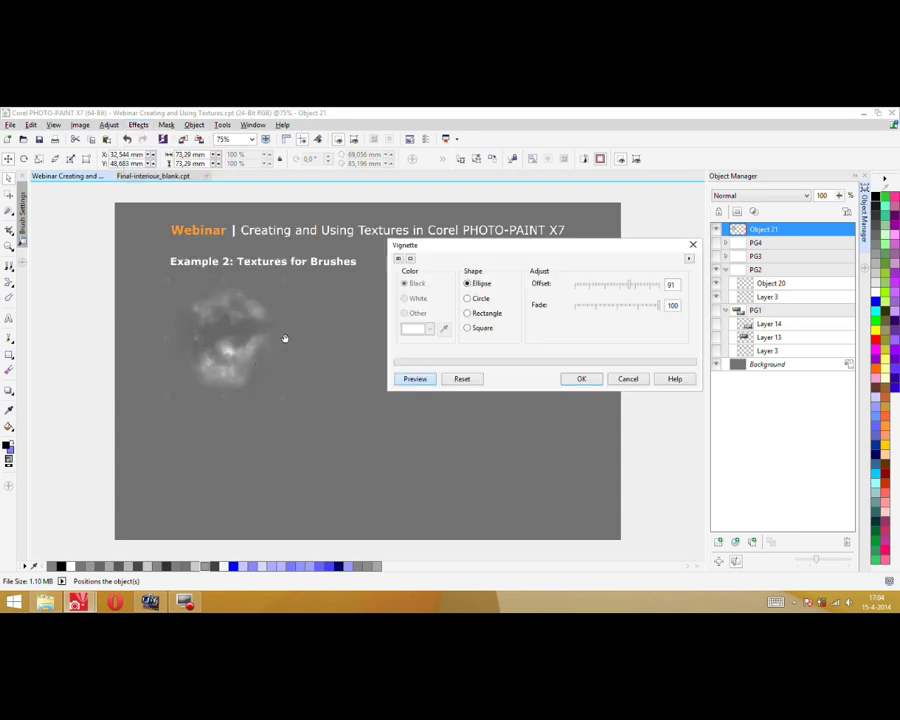
click(583, 379)
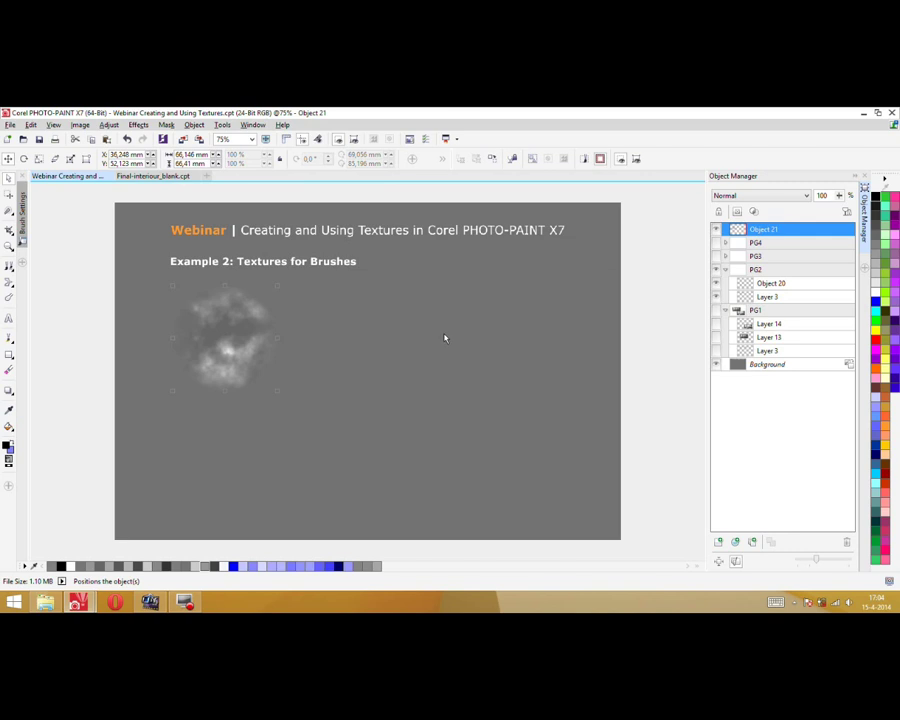
Create a mask from the vignetted cloud object, and activate the Custom Art Brush with its brush settings shown
key(ctrl+h)
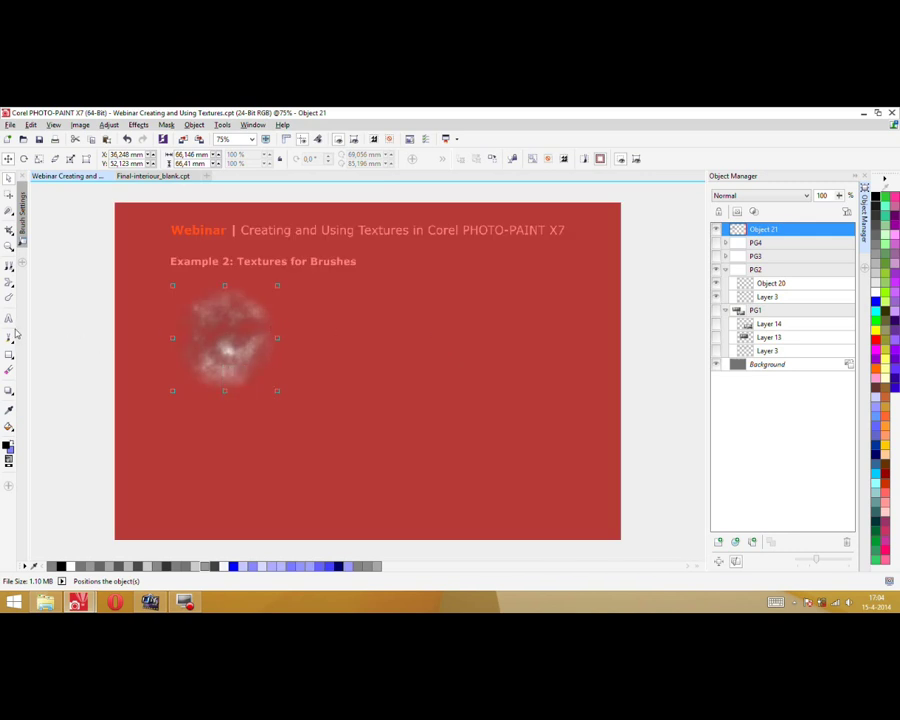
click(23, 211)
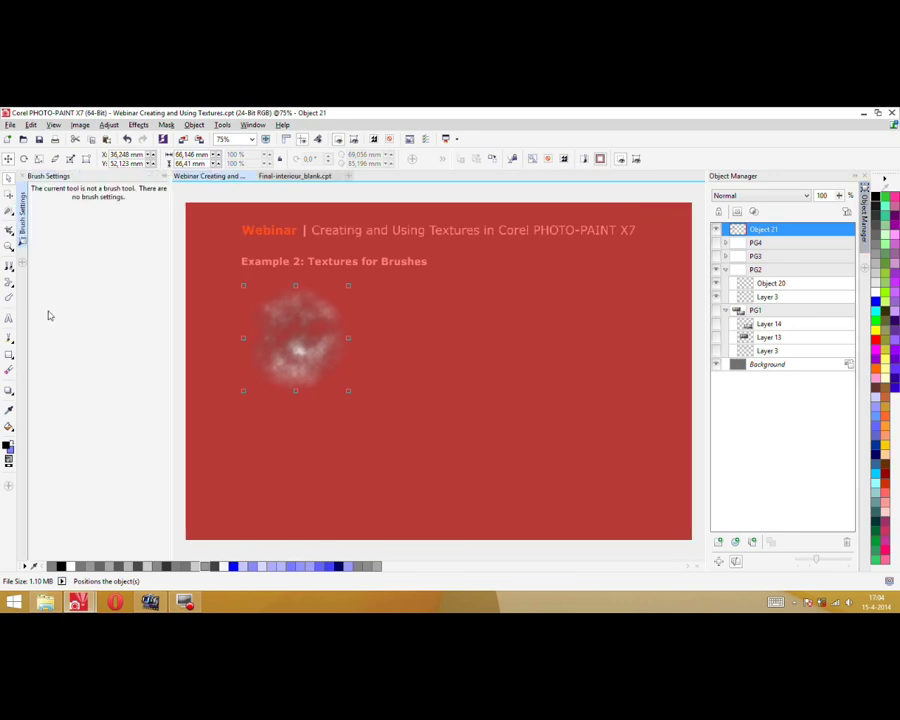
click(9, 340)
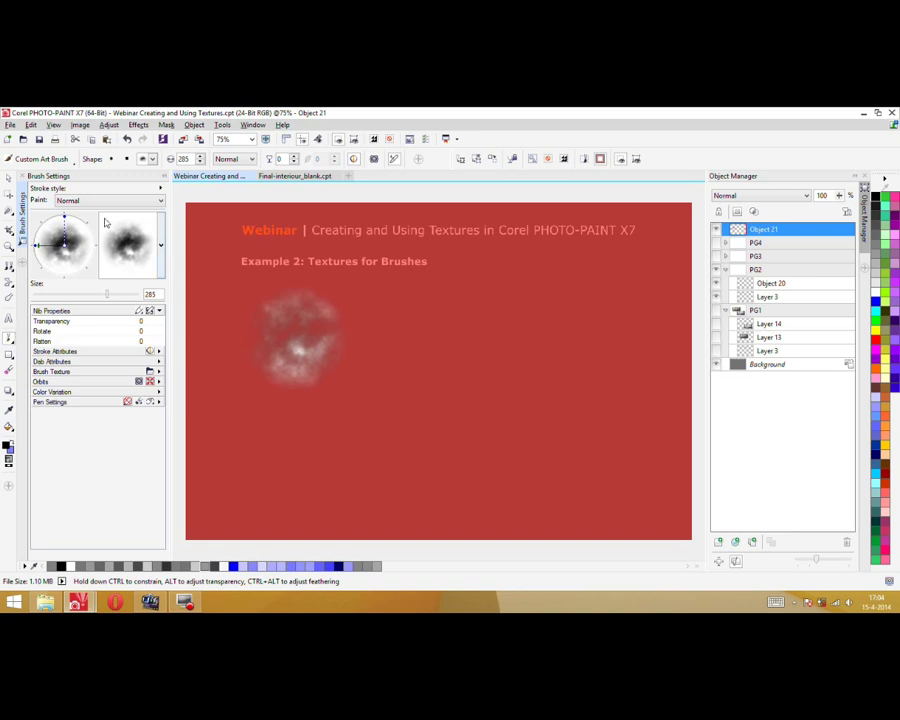
Create a brush nib of size 251 from the contents of the mask, and select it among the nibs
click(140, 312)
click(140, 312)
click(140, 312)
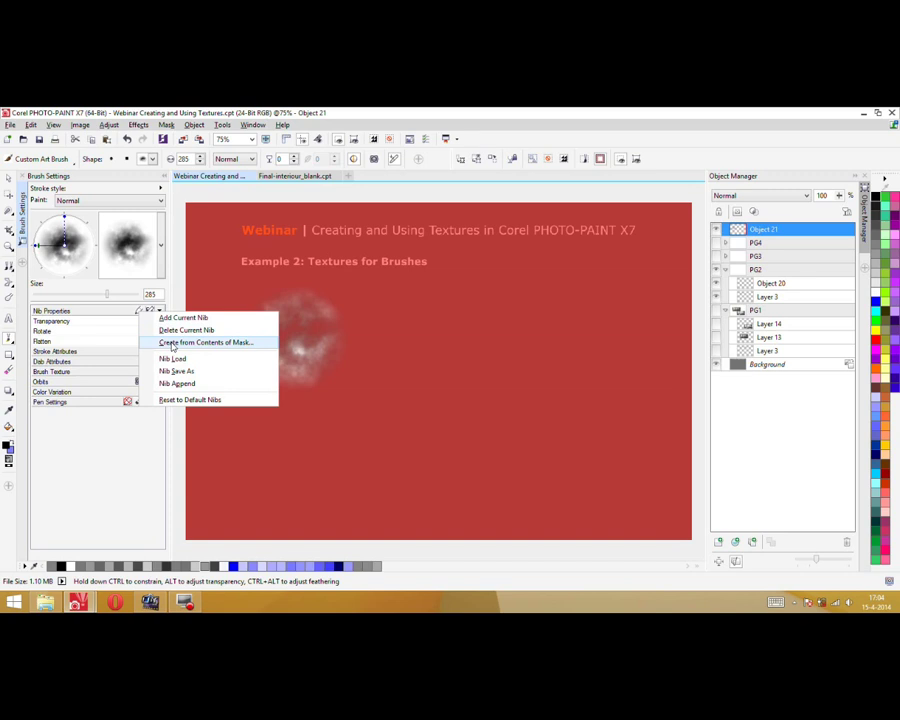
click(172, 344)
click(505, 338)
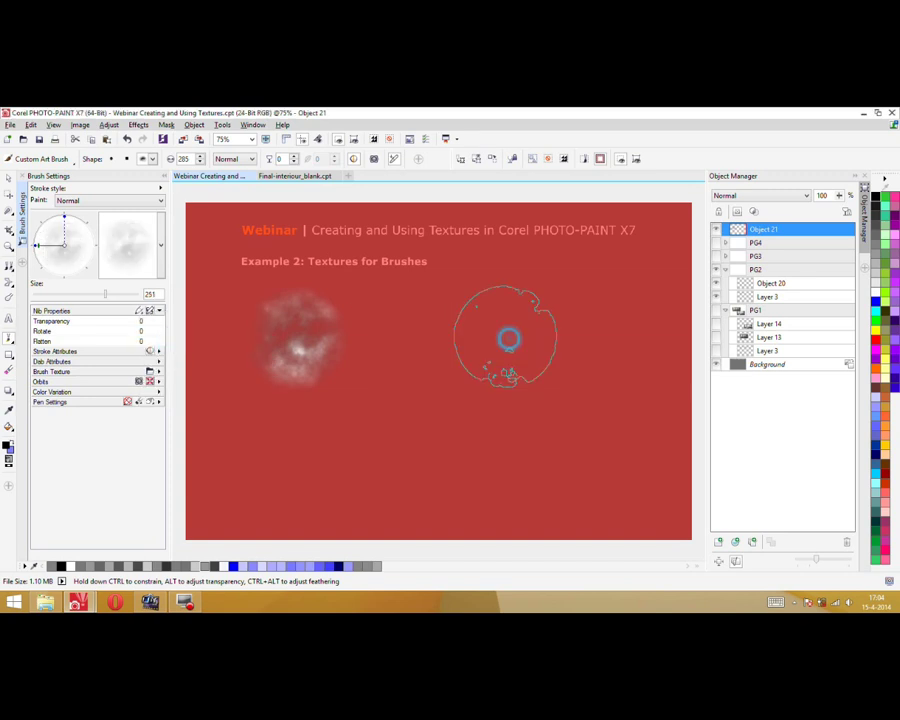
click(161, 246)
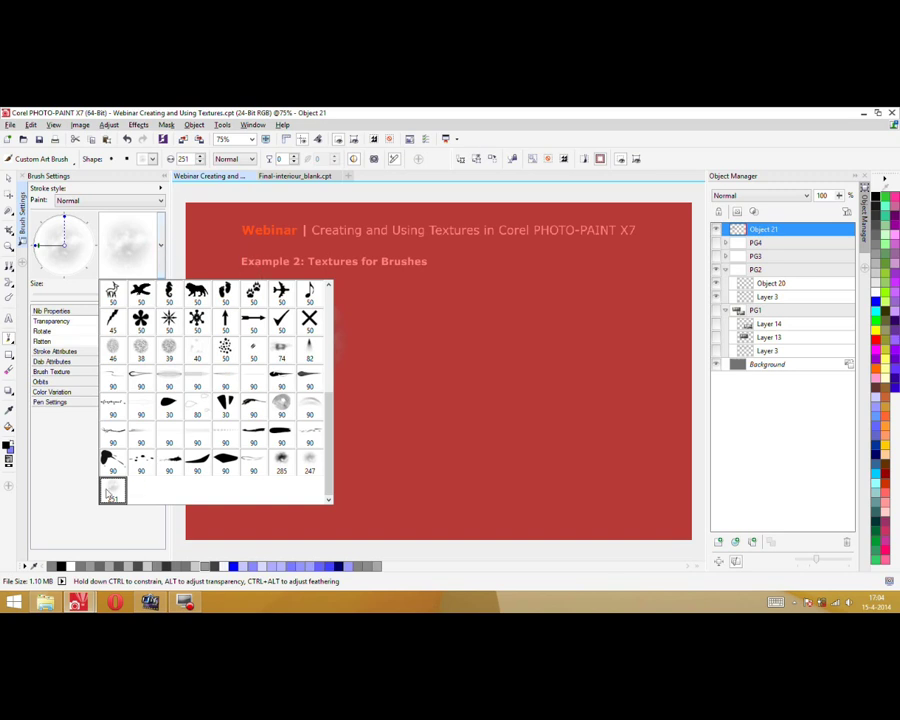
click(112, 492)
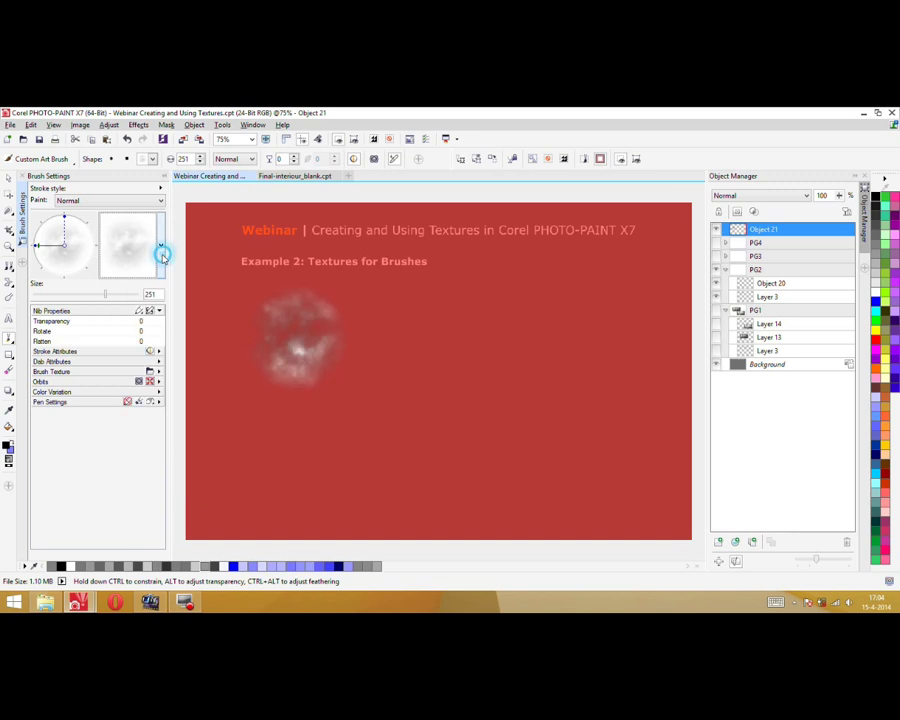
Browse the brush nibs and select the dark cloud nib of size 285
click(161, 250)
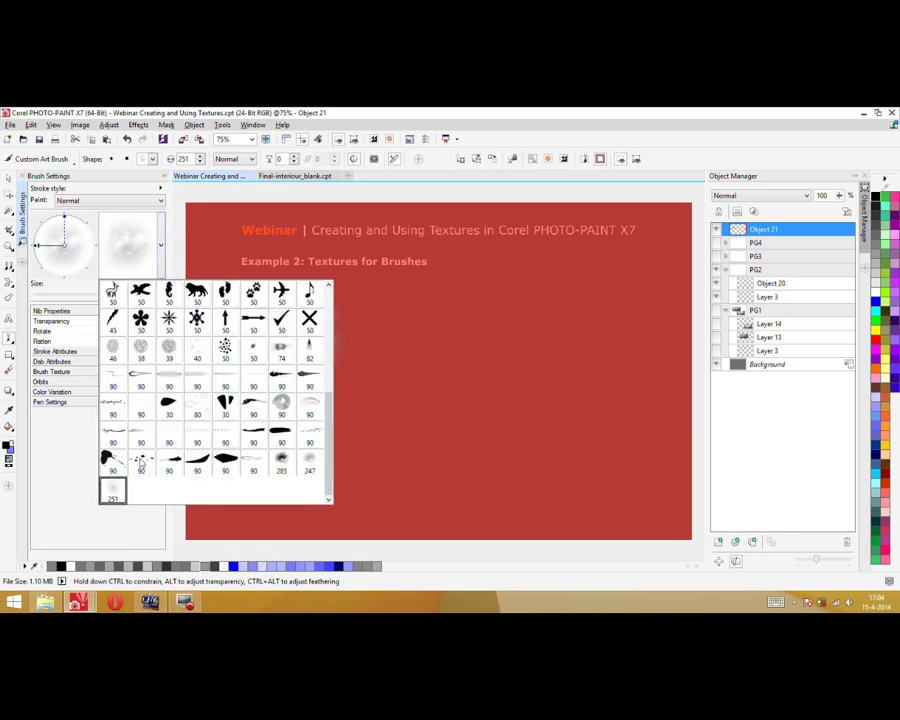
click(283, 462)
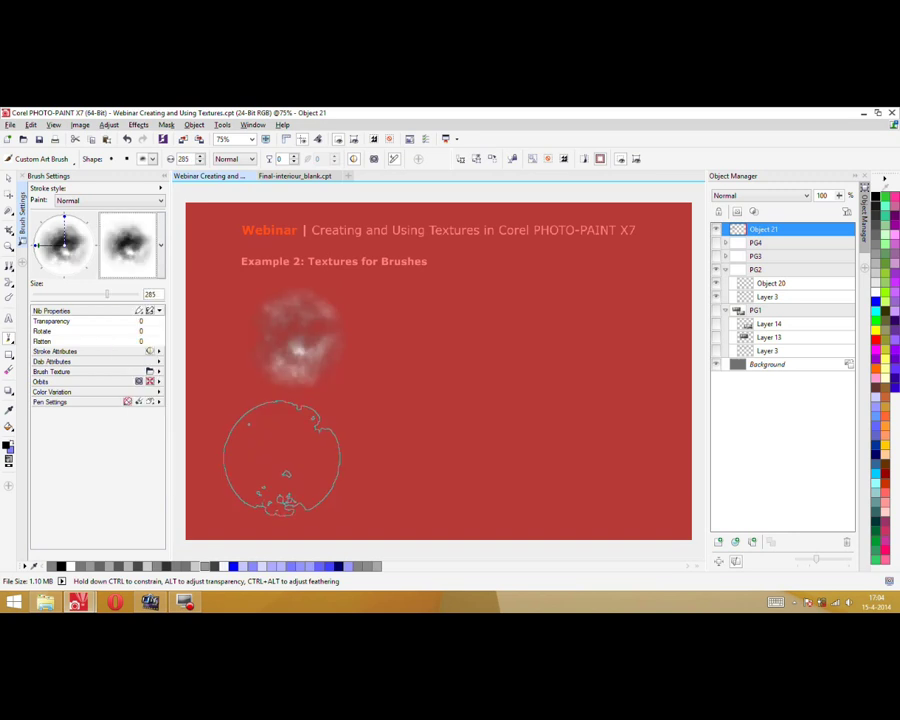
click(162, 252)
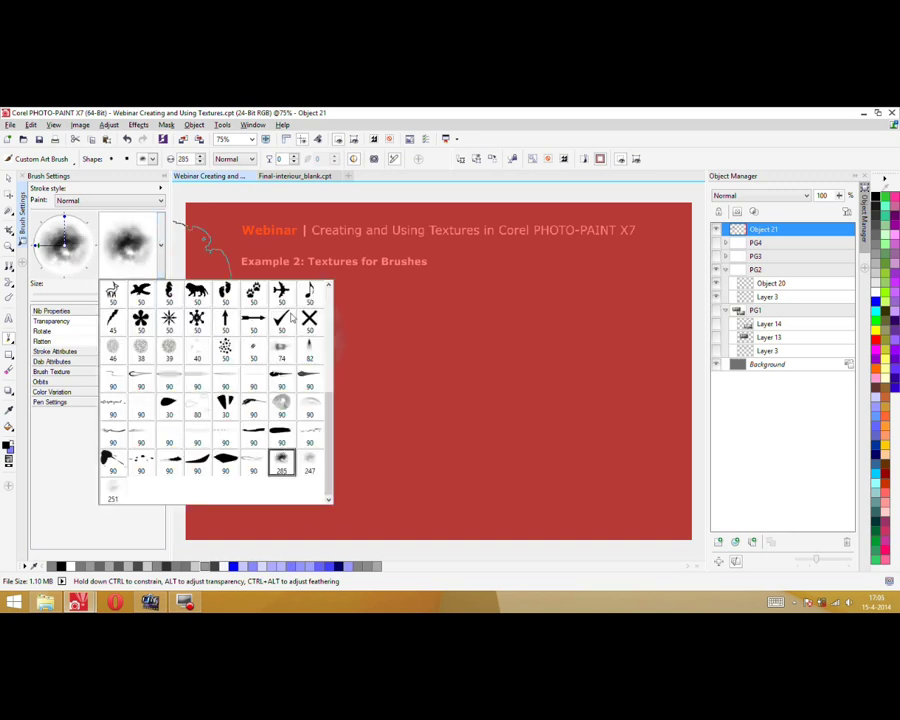
scroll(335, 300, up, 10)
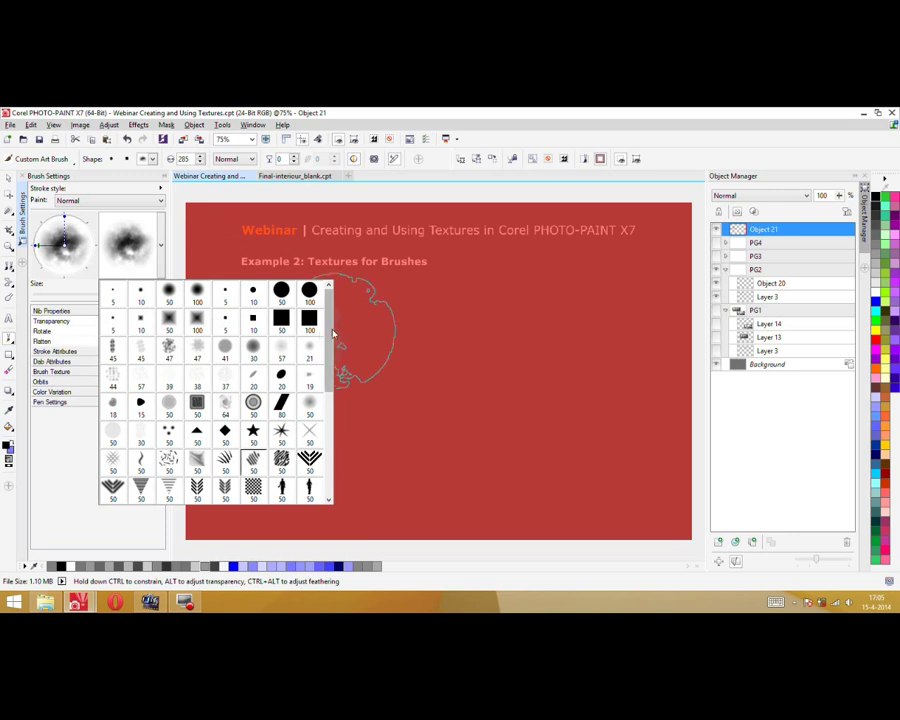
drag(331, 327, 333, 450)
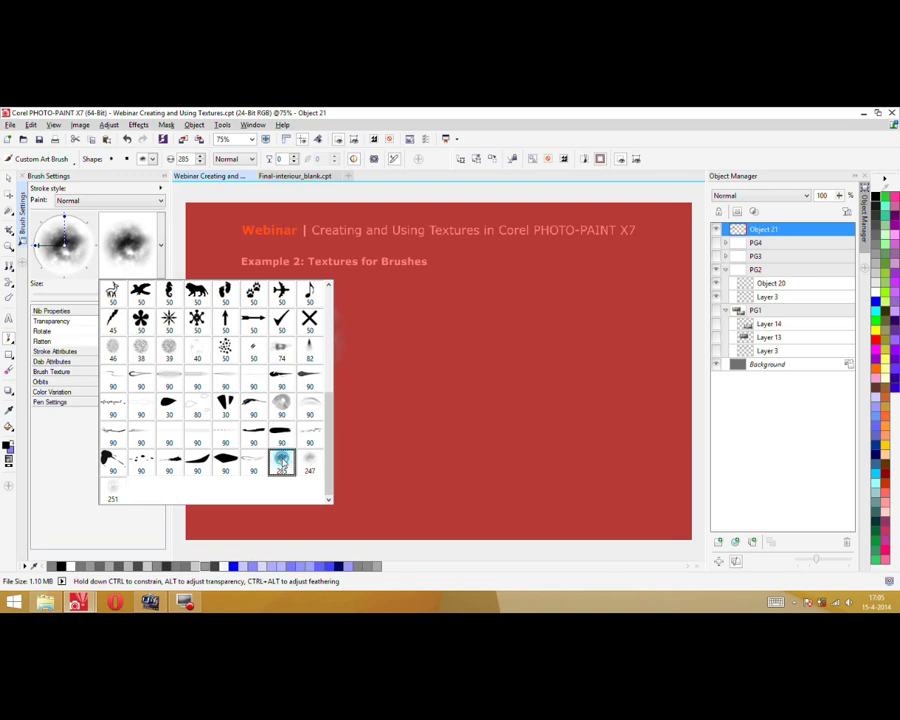
click(281, 459)
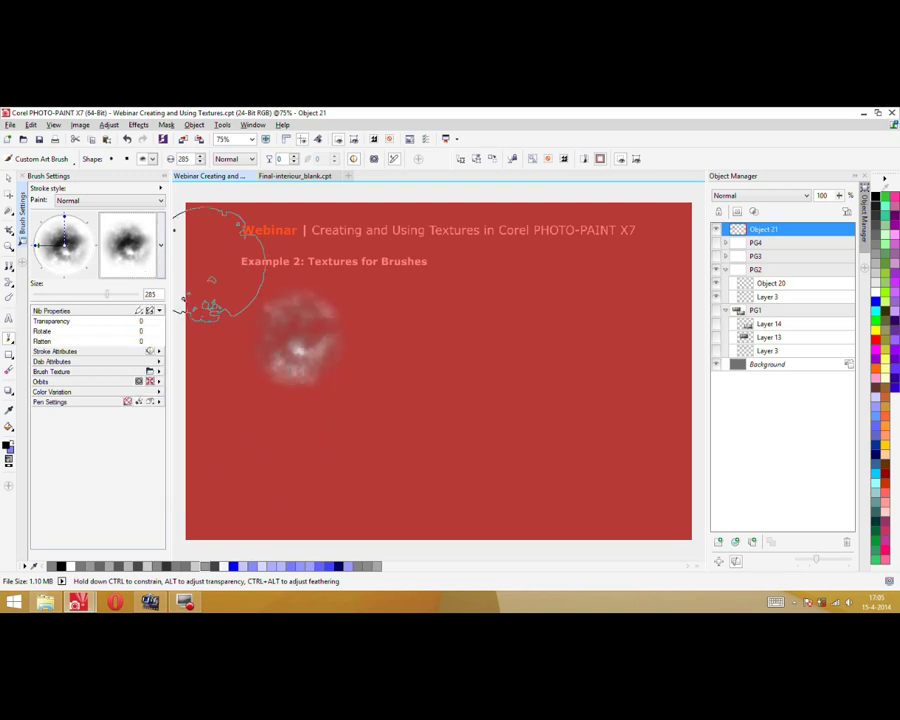
Remove the mask and paint black smoke-like strokes over the cloud object with the size 285 nib
click(391, 138)
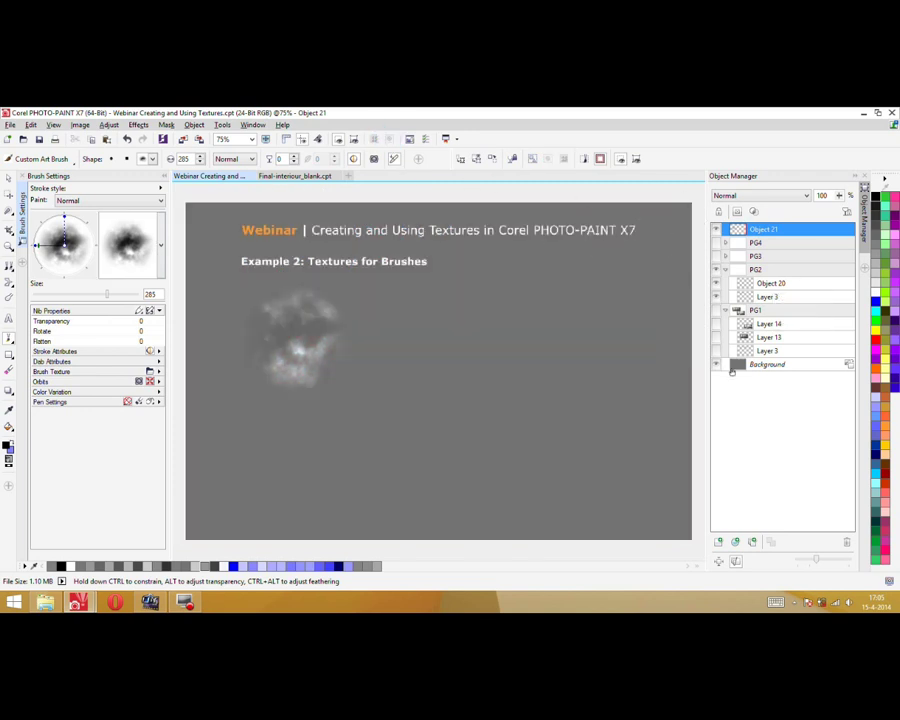
click(876, 199)
mouse_move(297, 345)
mouse_down()
mouse_move(339, 355)
mouse_move(385, 354)
mouse_move(391, 314)
mouse_move(409, 333)
mouse_move(255, 349)
mouse_move(252, 362)
mouse_move(393, 357)
mouse_move(371, 312)
mouse_move(403, 345)
mouse_move(459, 337)
mouse_move(468, 407)
mouse_move(433, 387)
mouse_move(413, 411)
mouse_move(439, 380)
mouse_move(327, 420)
mouse_move(347, 478)
mouse_move(433, 418)
mouse_move(473, 367)
mouse_move(494, 416)
mouse_move(566, 384)
mouse_move(467, 424)
mouse_move(427, 400)
mouse_up()
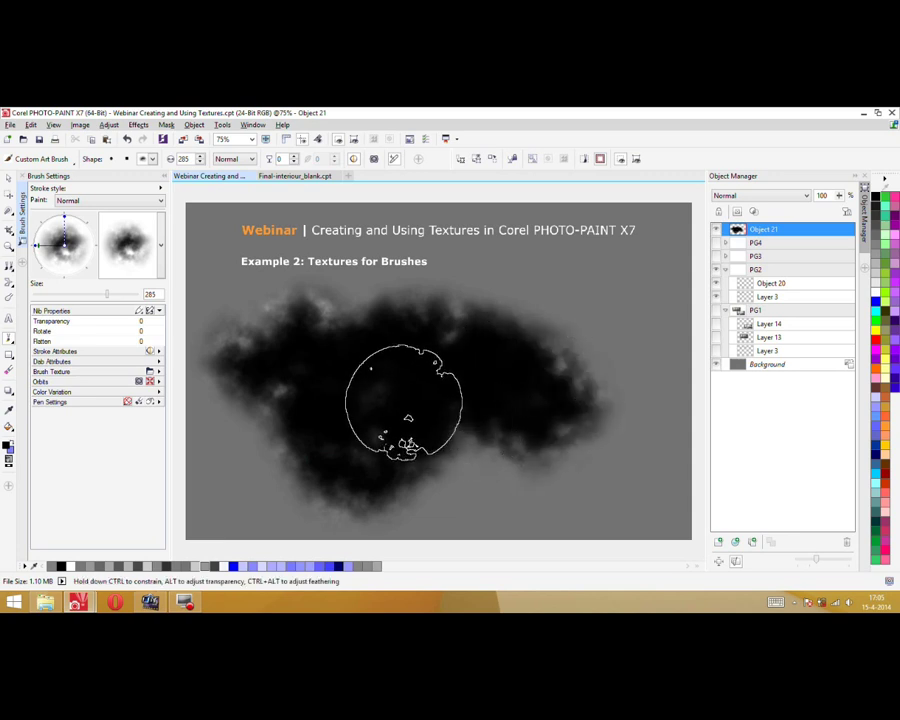
Delete the painted cloud object and draw a new cloud-textured square about 82 mm wide below the heading
click(846, 545)
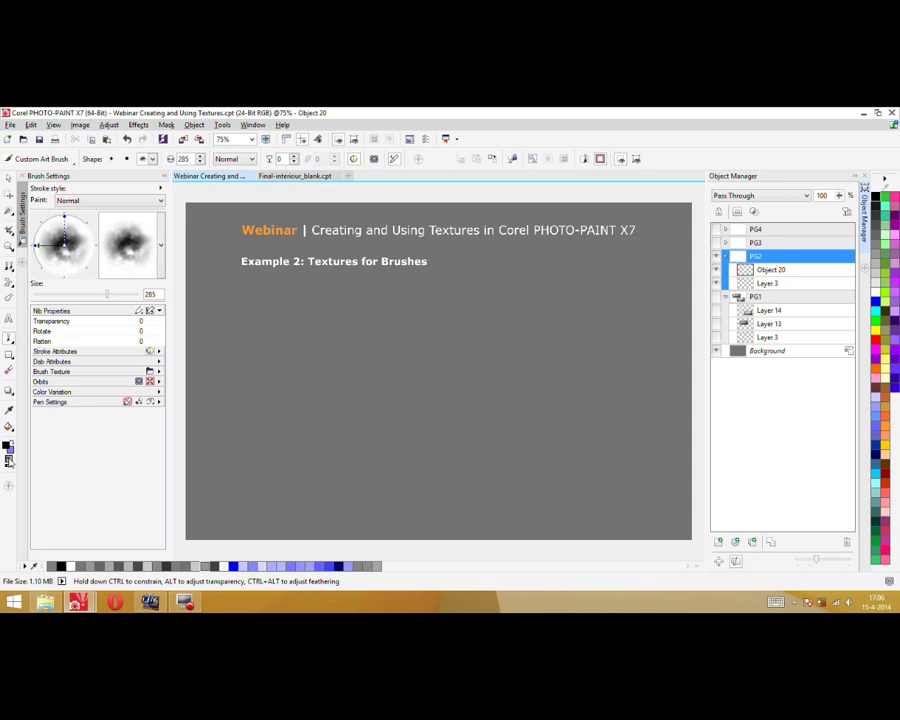
click(9, 354)
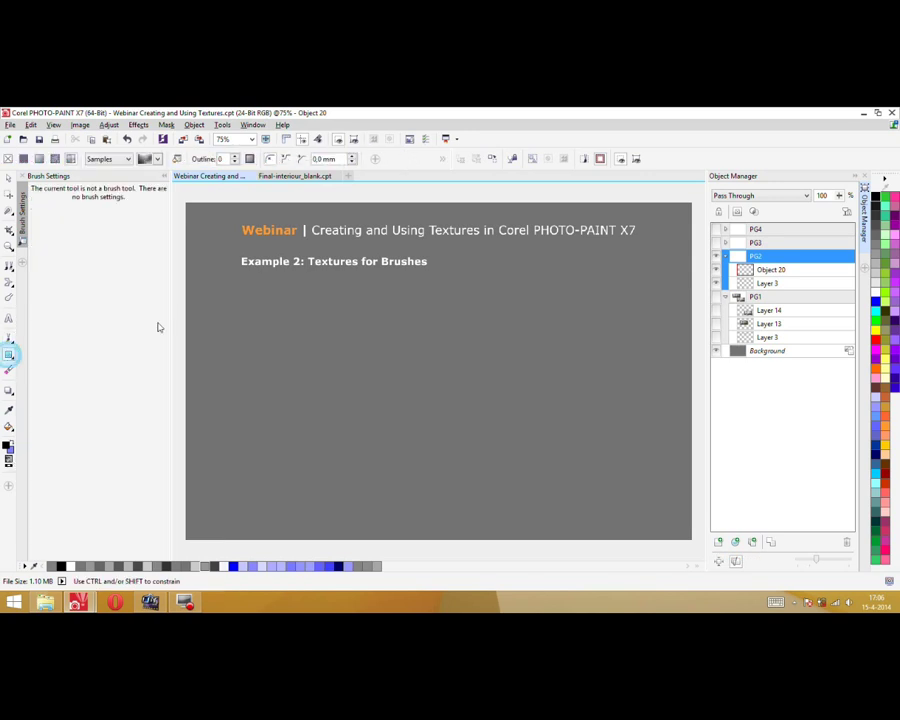
drag(221, 286, 333, 412)
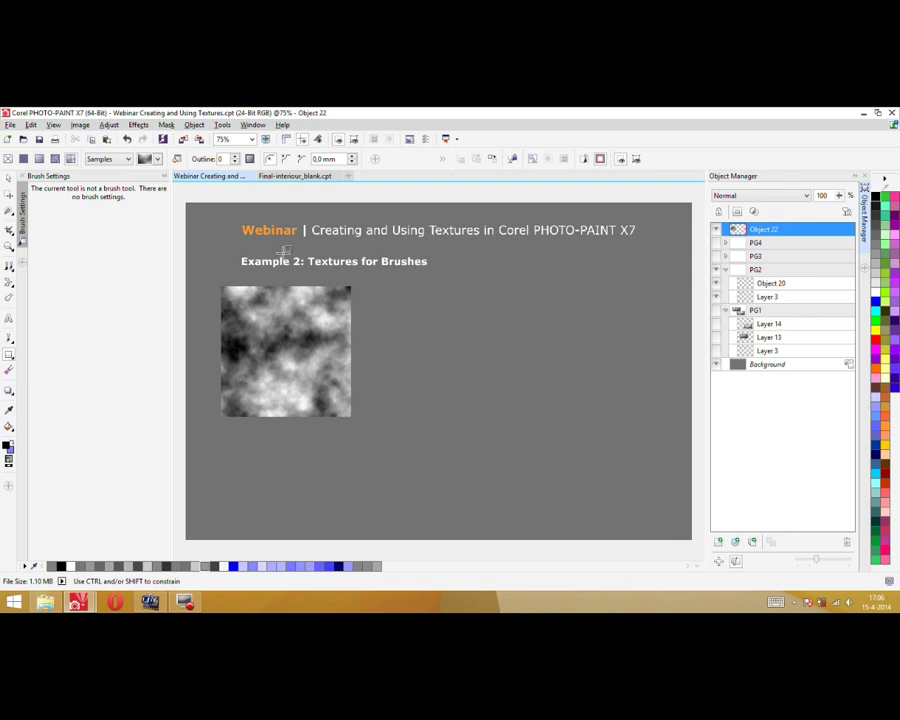
Apply a Relief Sculpture effect to the cloud square with detail 100, depth 100, smoothness 0 and light direction 270
click(138, 125)
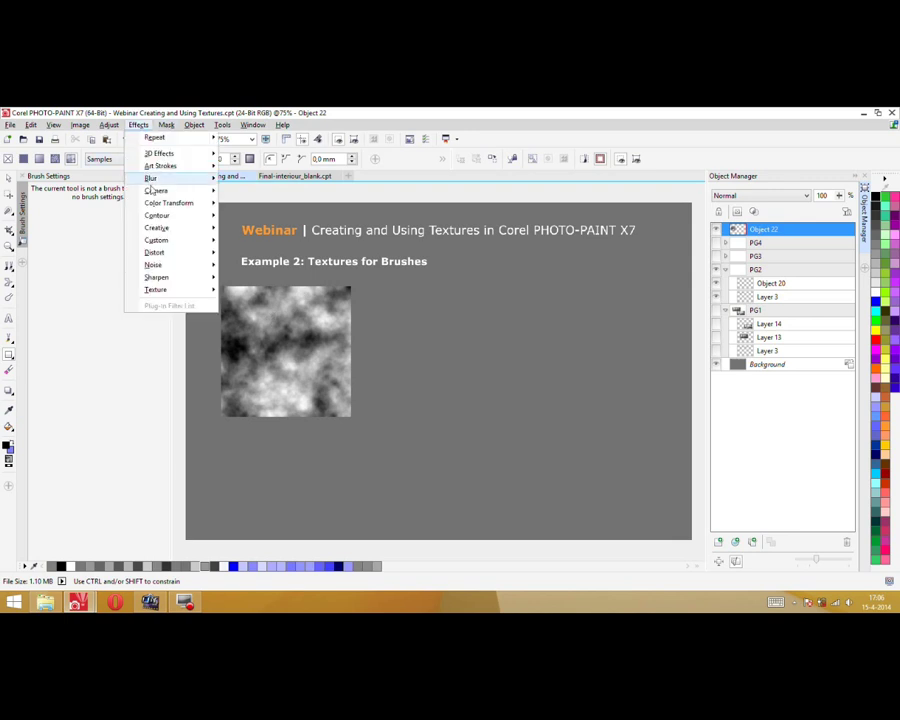
mouse_move(188, 268)
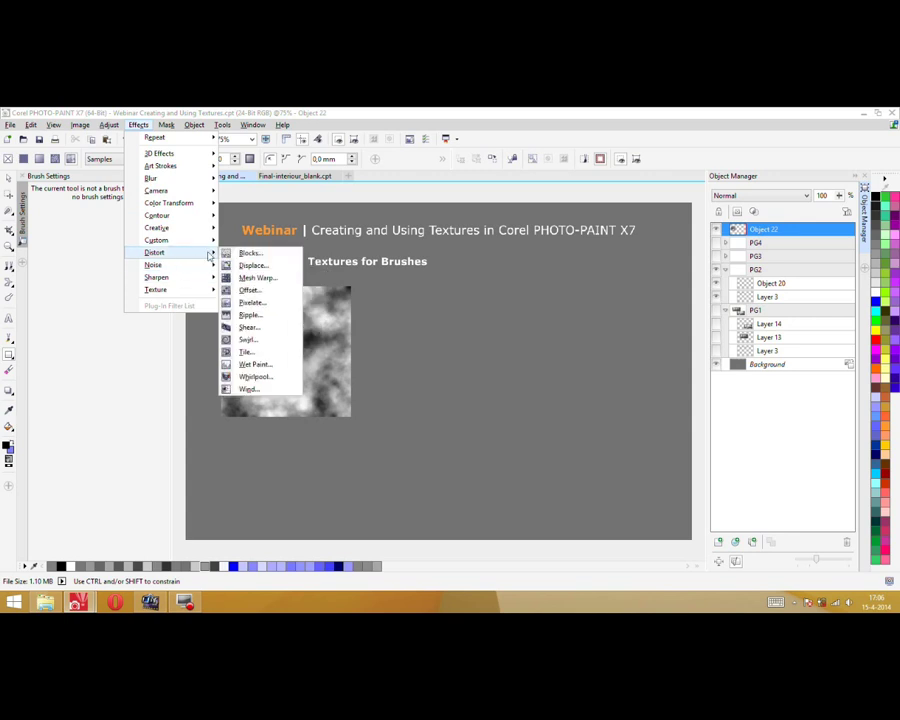
mouse_move(193, 290)
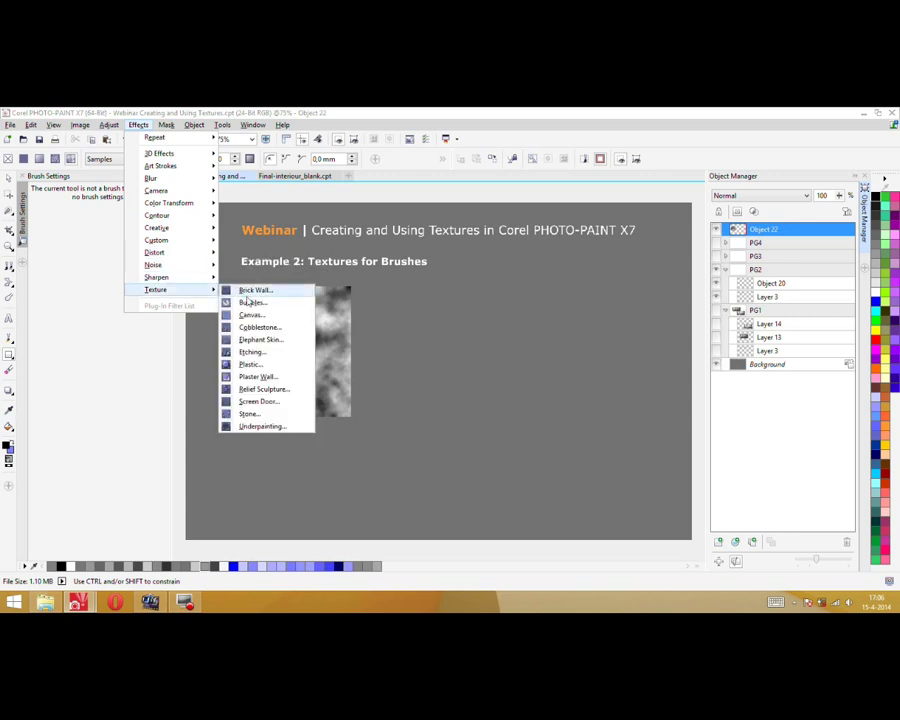
click(252, 390)
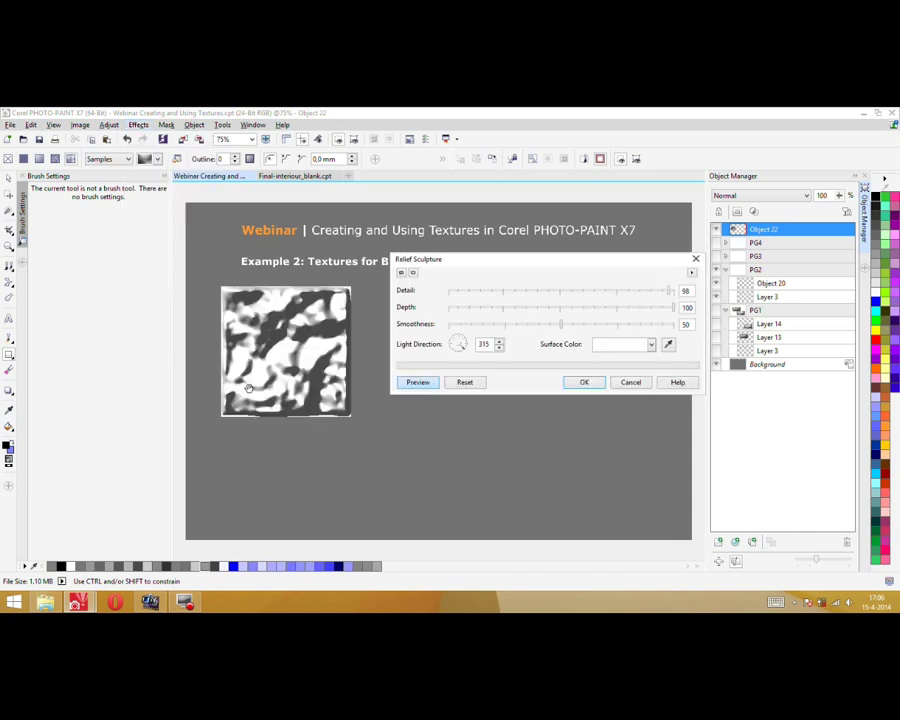
drag(561, 323, 452, 325)
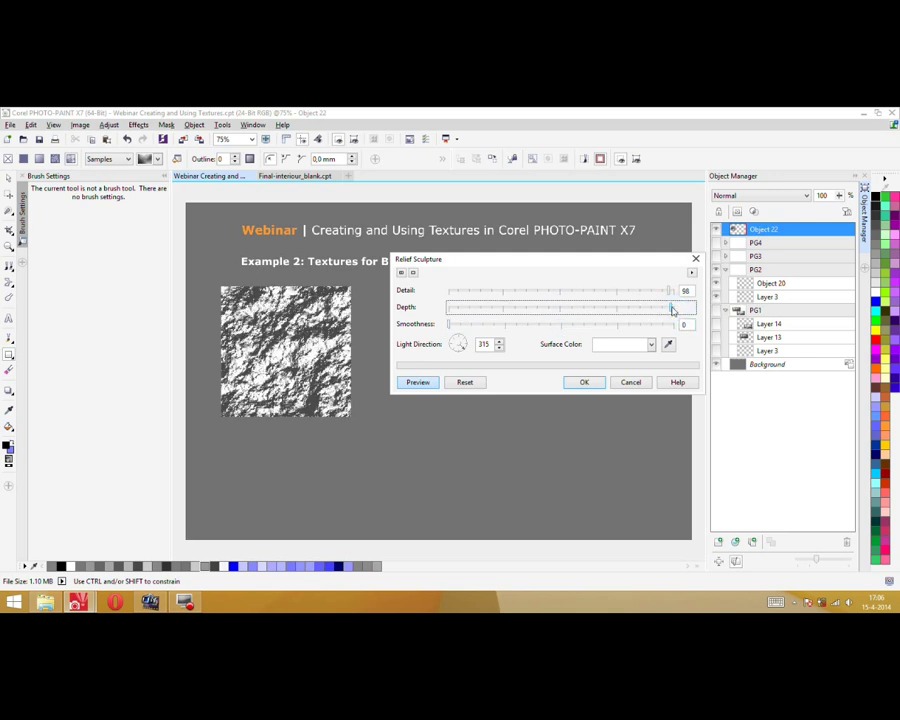
click(683, 308)
drag(670, 291, 703, 290)
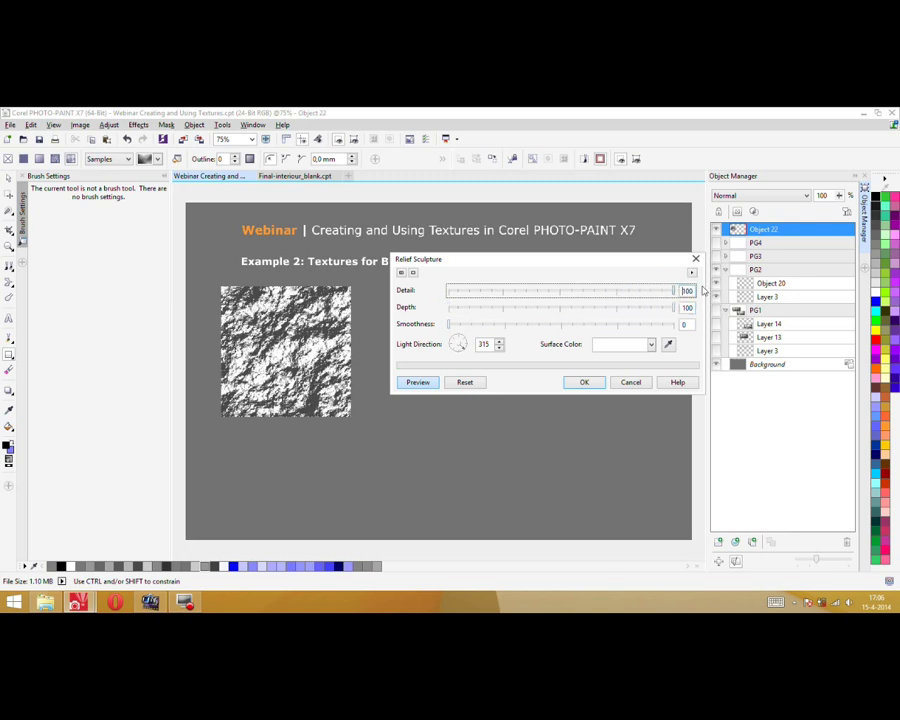
click(459, 357)
drag(459, 357, 457, 358)
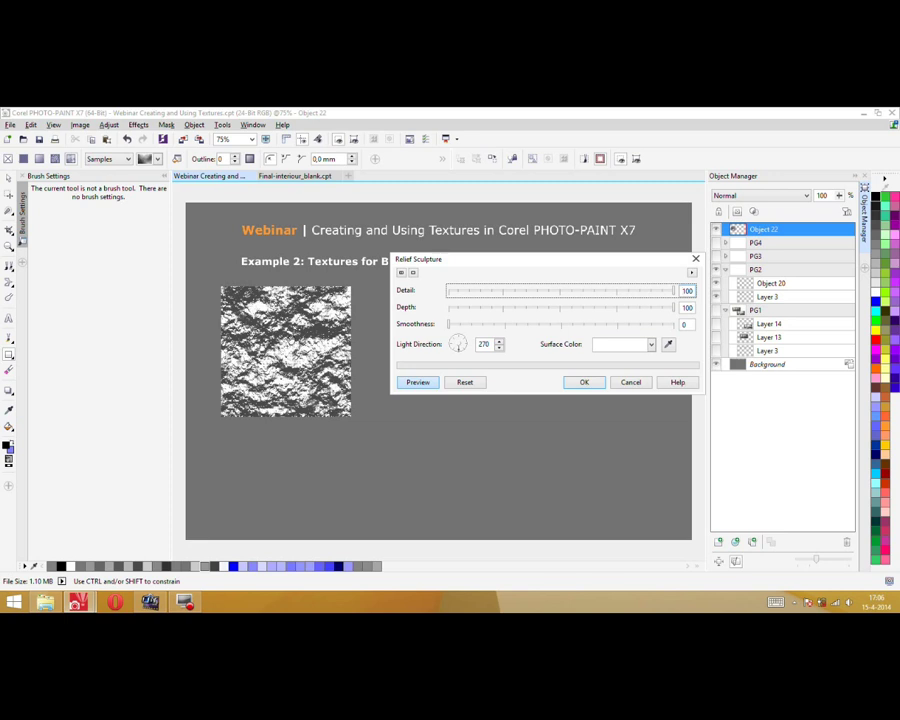
mouse_move(454, 350)
mouse_down()
mouse_move(459, 328)
mouse_move(462, 364)
mouse_up()
click(585, 383)
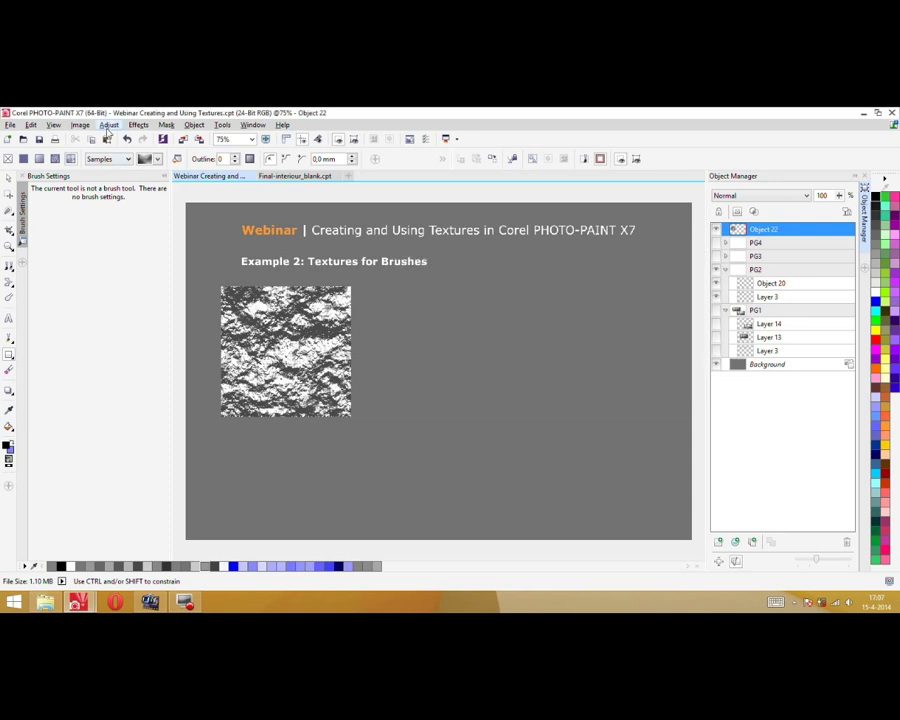
Auto Adjust the relief square and create a clip mask for it from the object transparency
click(107, 128)
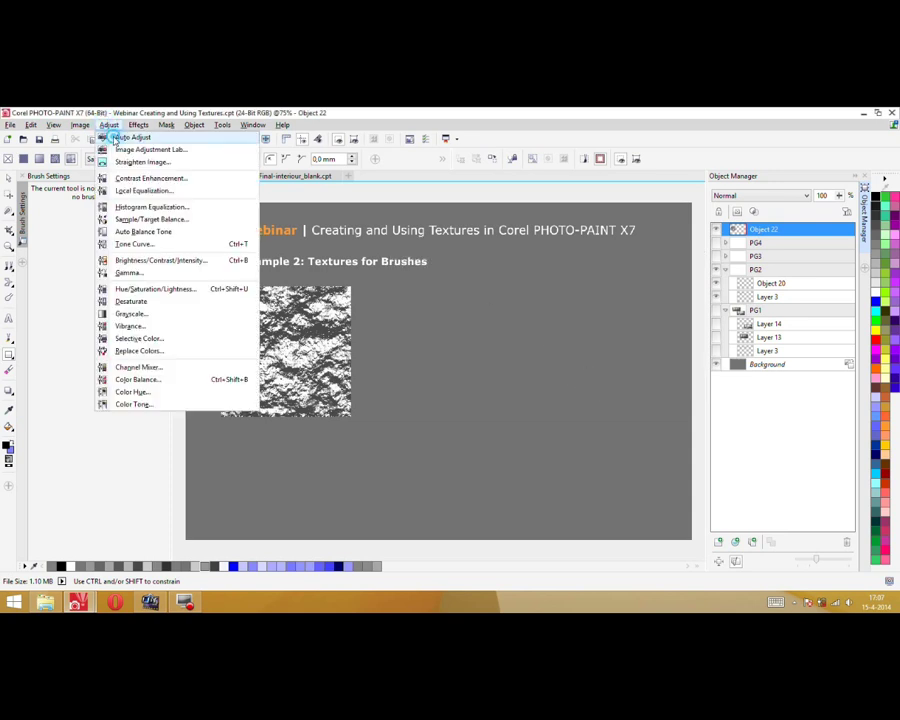
click(116, 138)
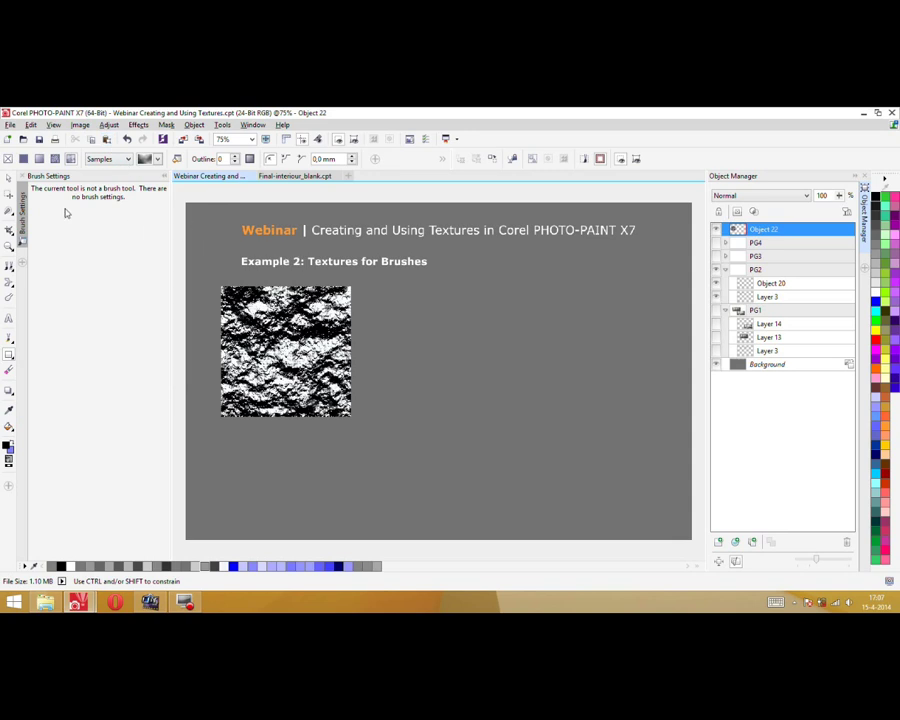
click(9, 179)
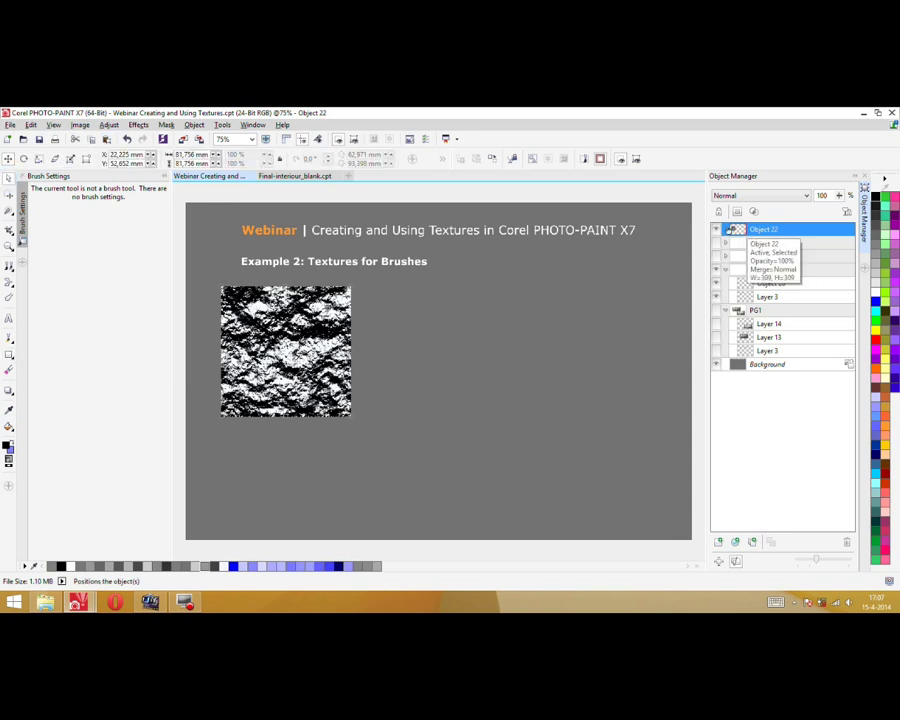
right_click(758, 231)
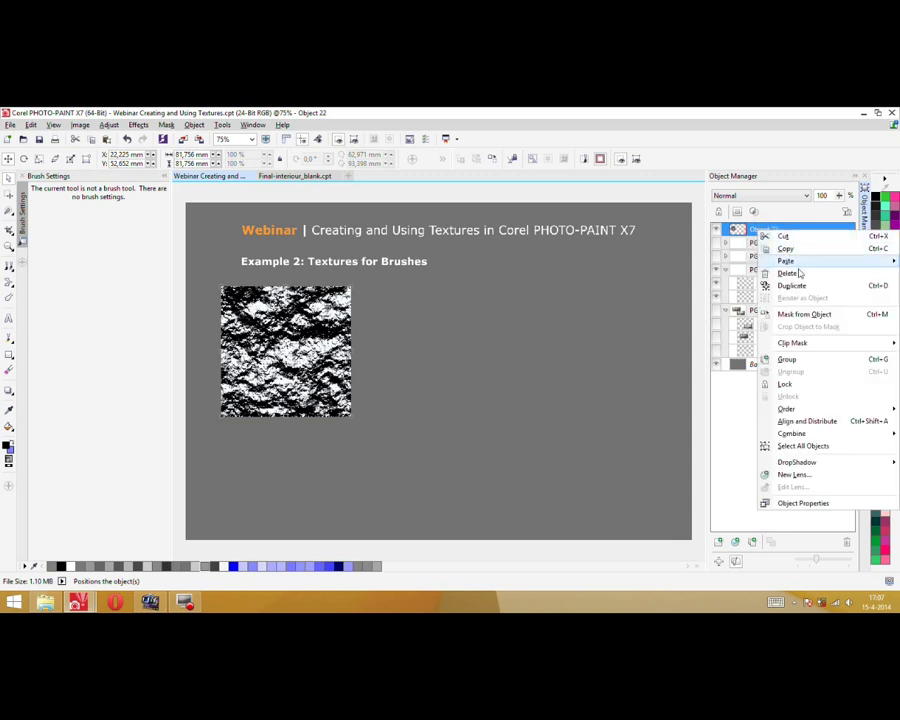
mouse_move(793, 345)
mouse_move(716, 343)
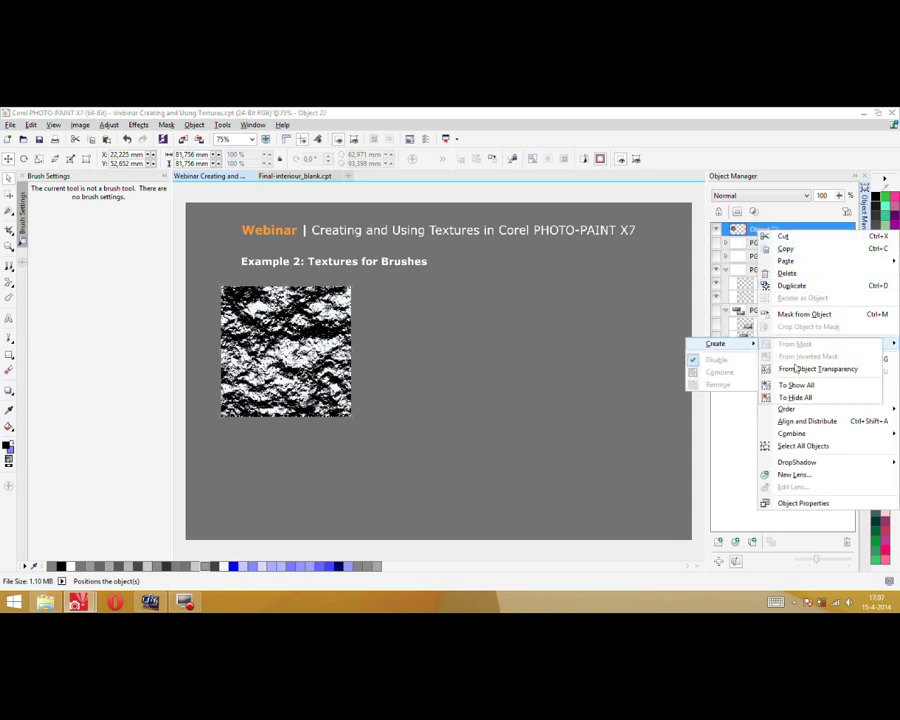
click(805, 366)
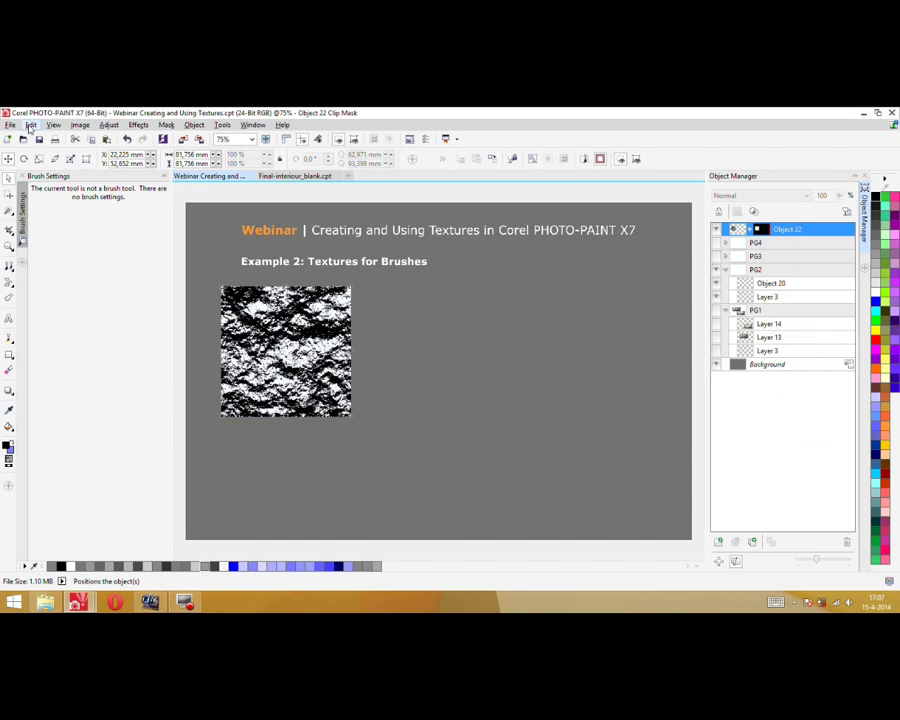
Paste the relief texture into the clip mask as a new selection, and remove the resulting mask
click(31, 125)
mouse_move(130, 286)
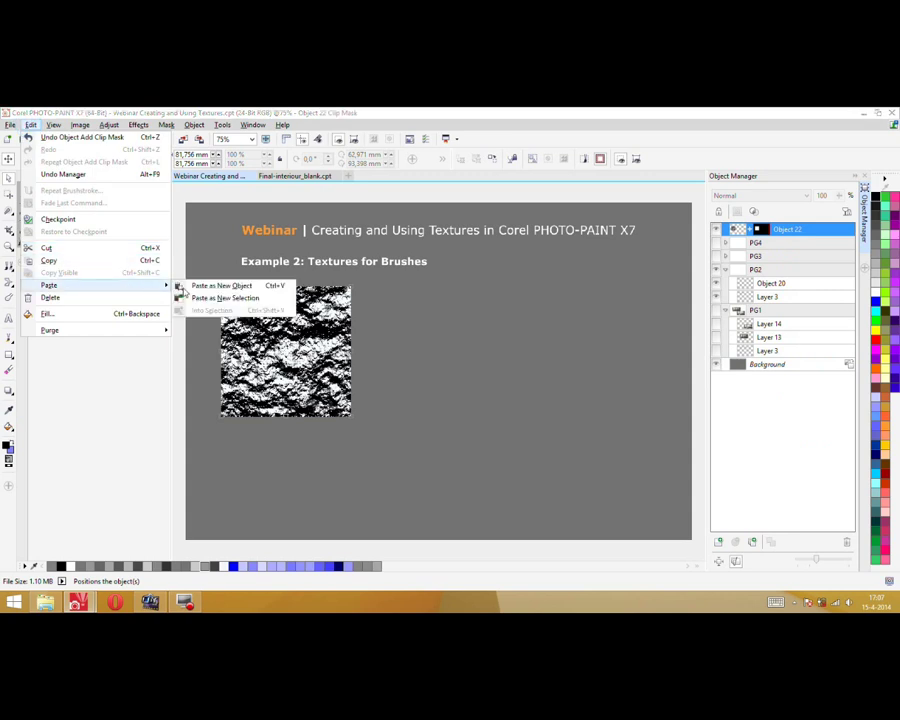
click(221, 299)
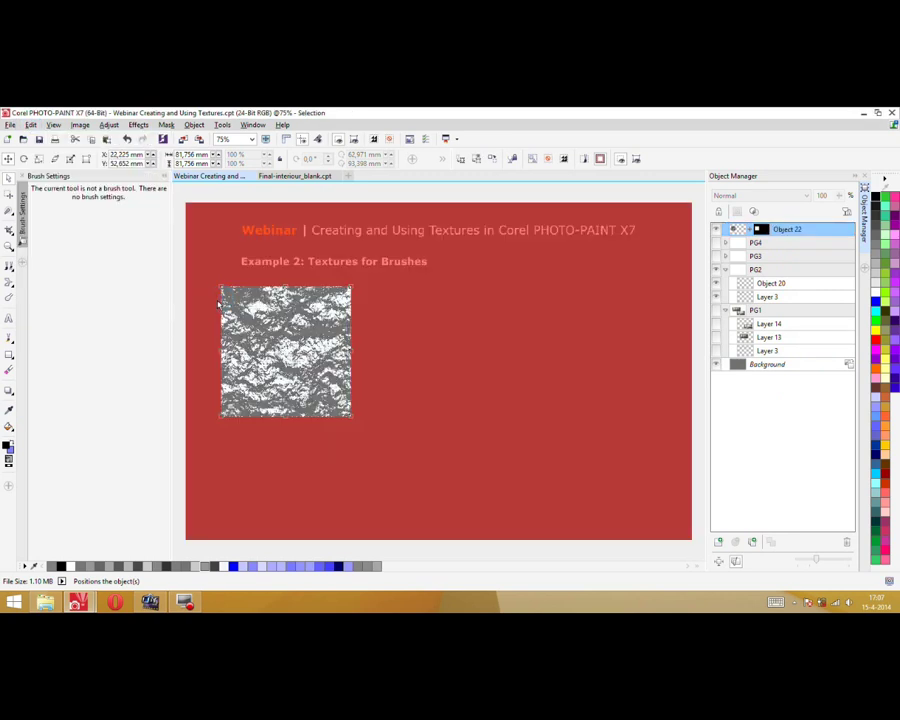
click(547, 159)
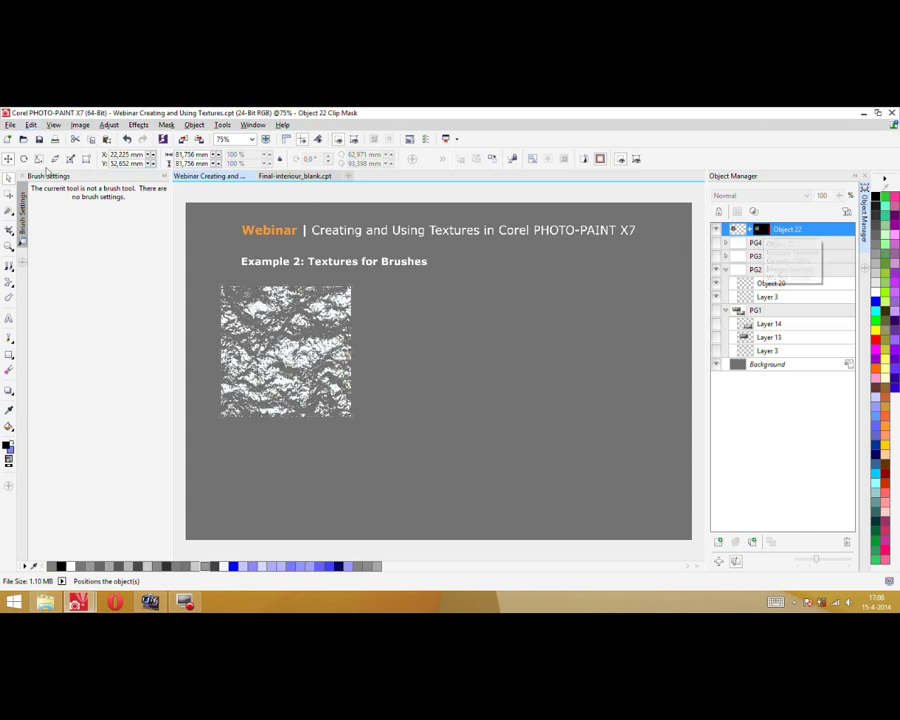
Invert the clip mask of the relief square and combine it with the object
click(79, 125)
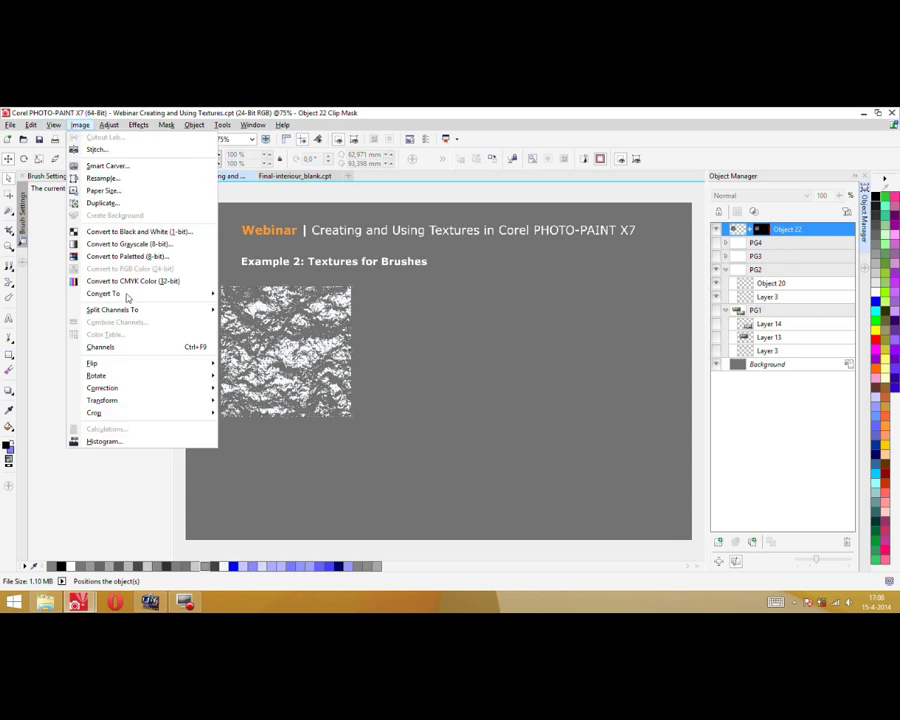
mouse_move(173, 402)
click(259, 413)
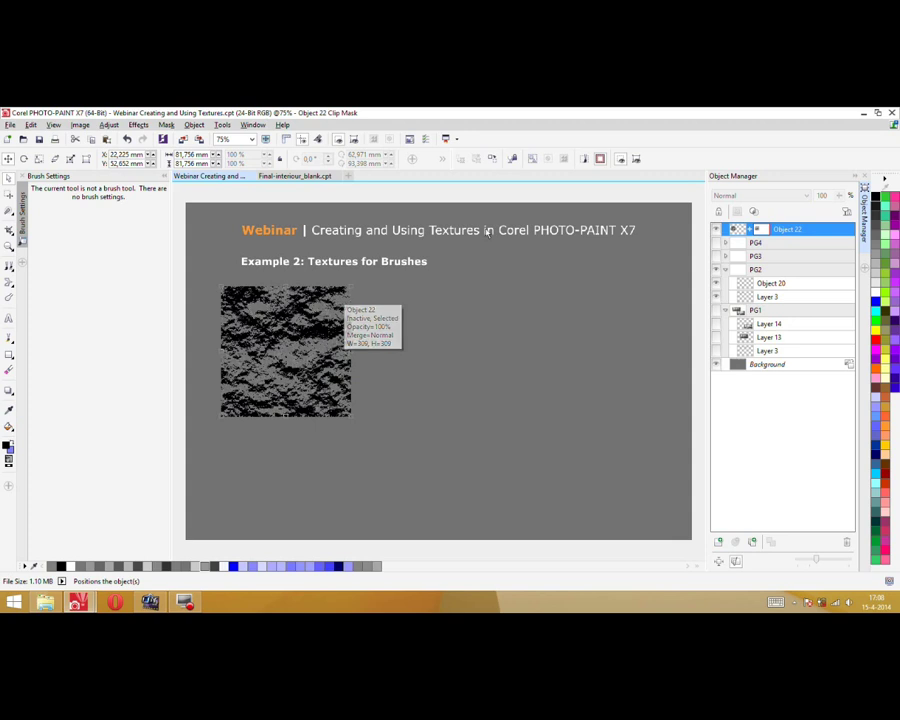
right_click(762, 229)
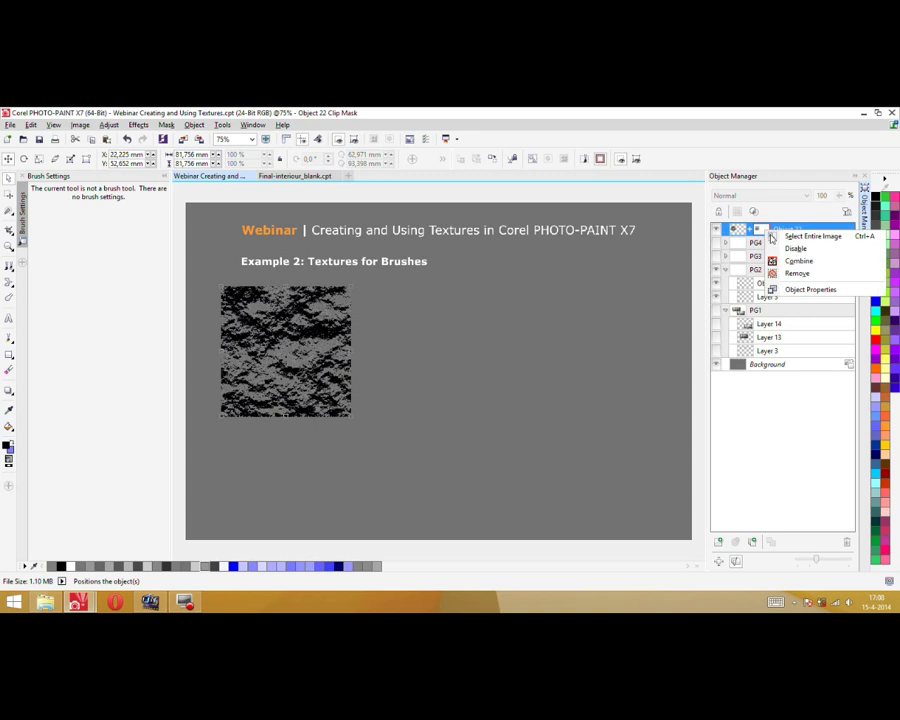
click(792, 261)
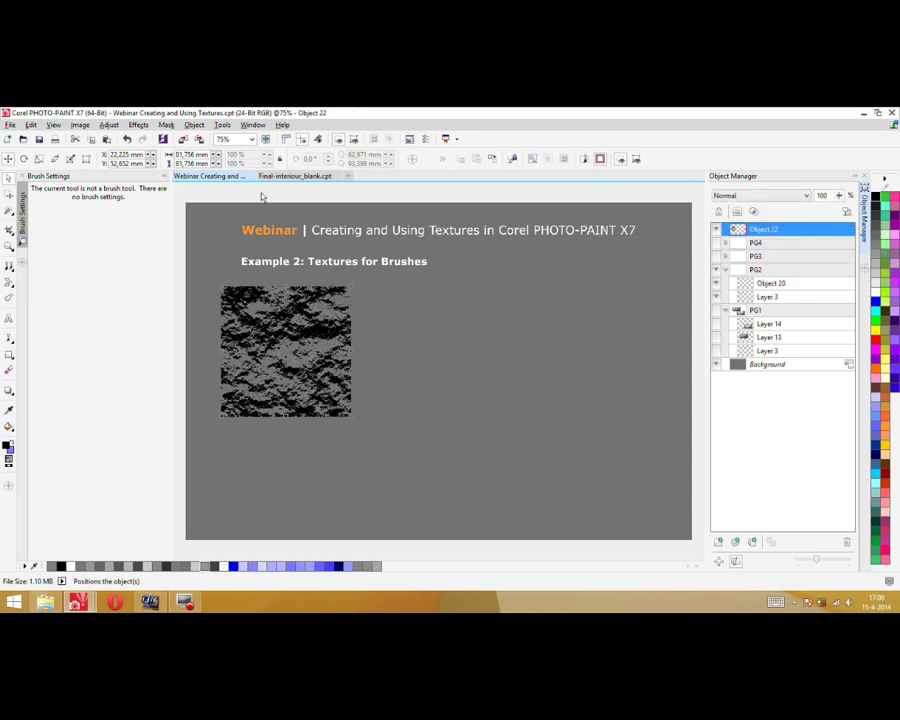
Apply an elliptical Vignette effect to the relief object with offset 91 and fade 100
click(109, 125)
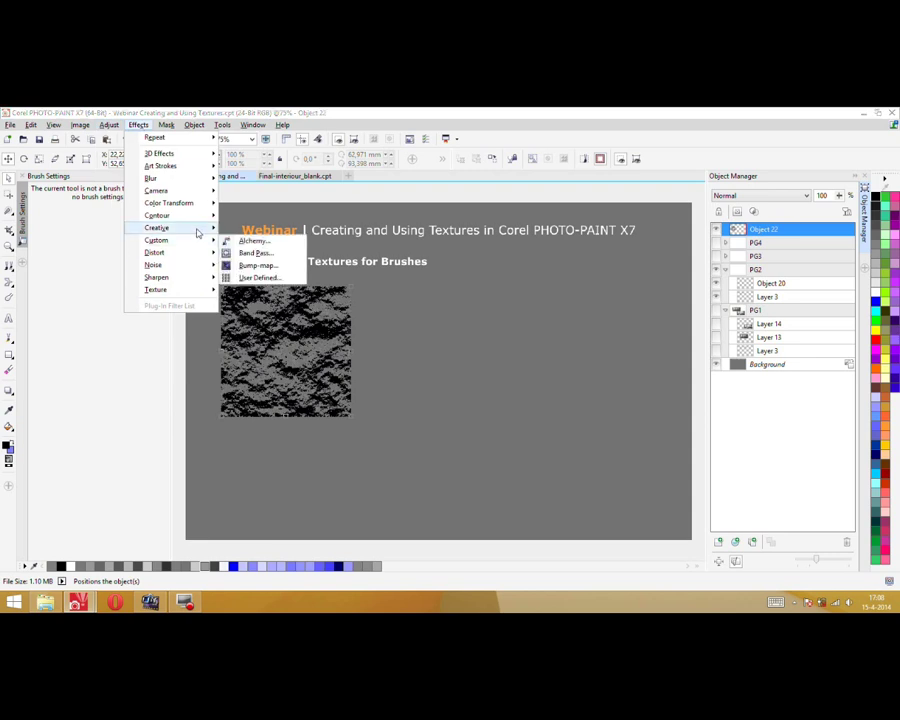
mouse_move(185, 228)
click(250, 365)
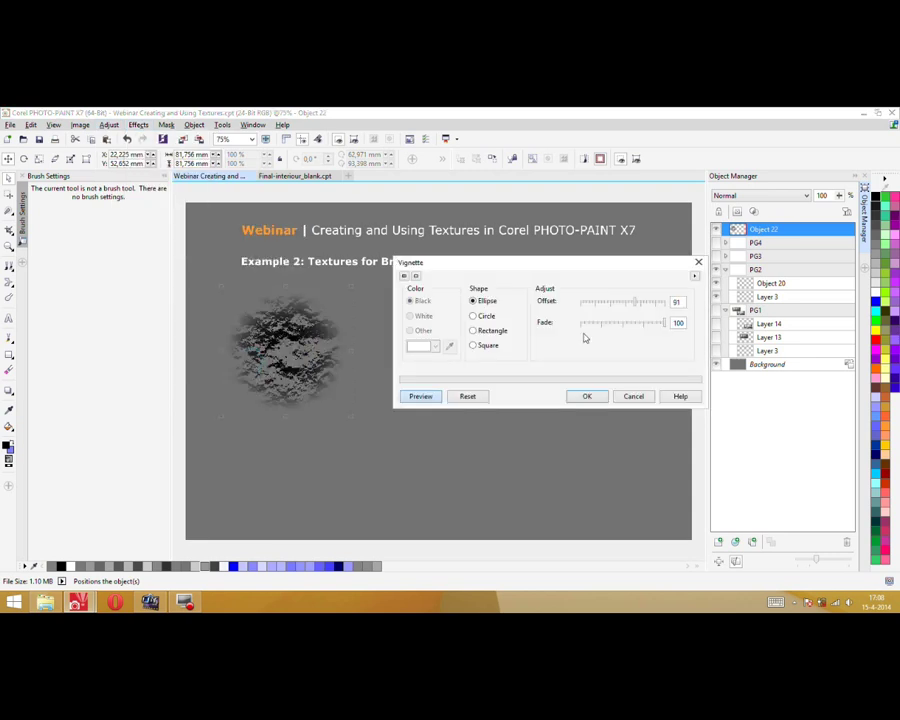
click(589, 397)
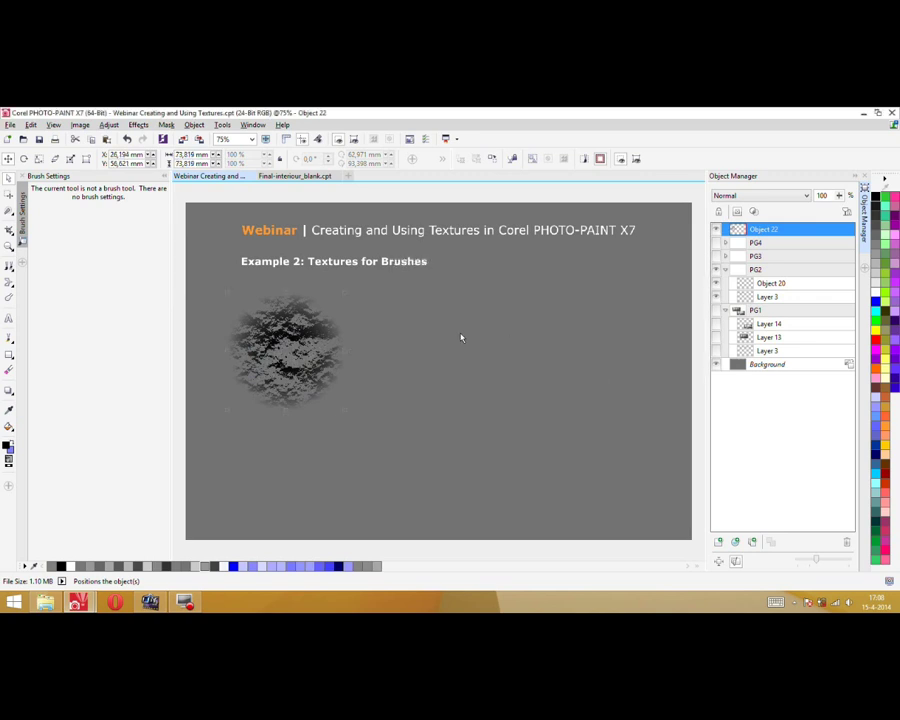
Activate the Paint tool and create a mask from the relief object as the source for a custom nib
click(23, 225)
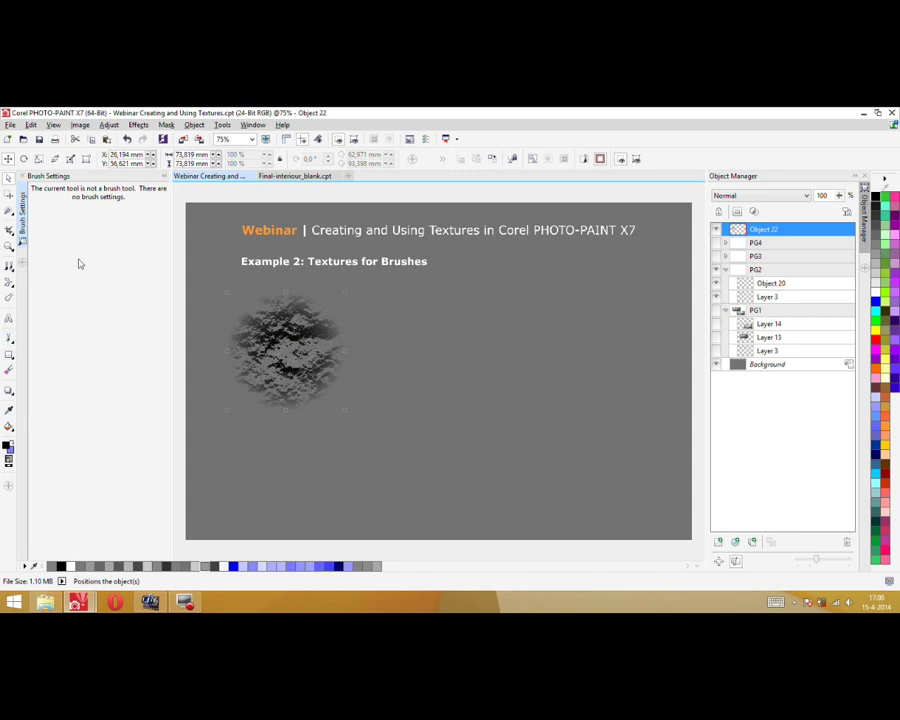
click(9, 341)
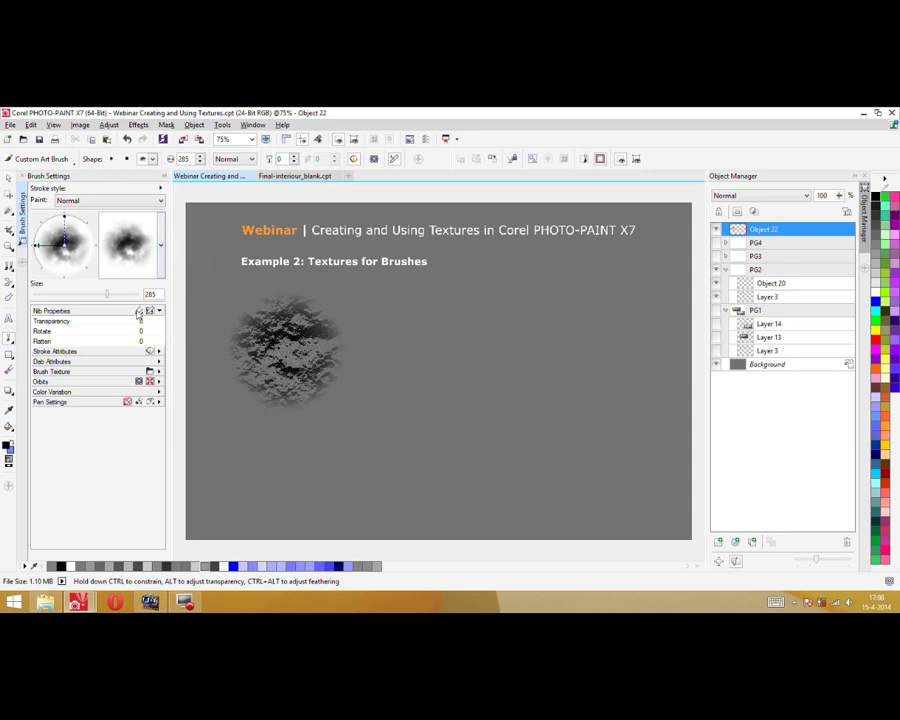
click(141, 311)
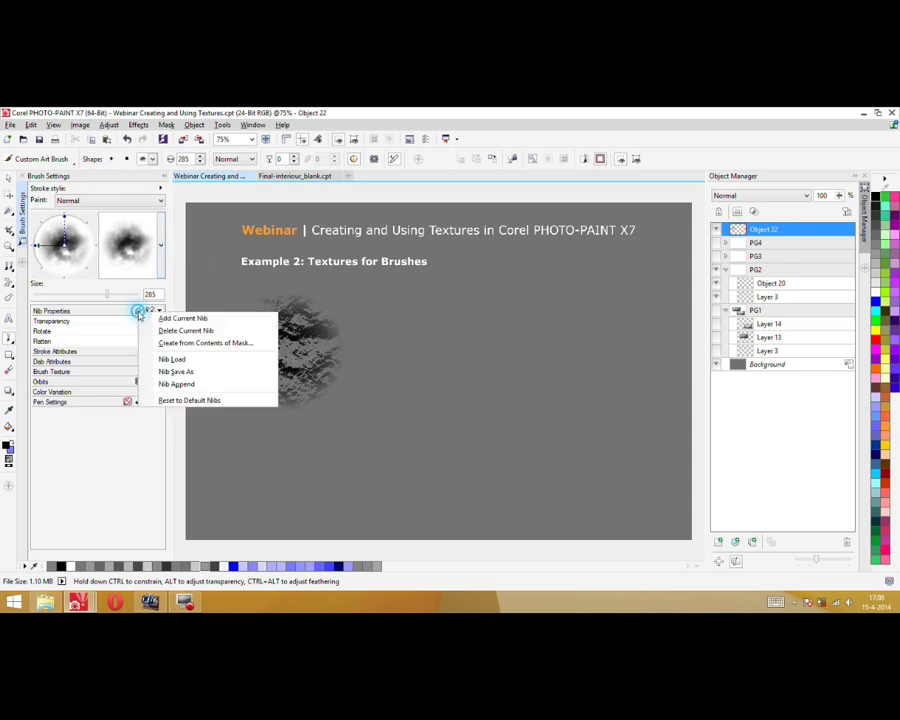
click(192, 344)
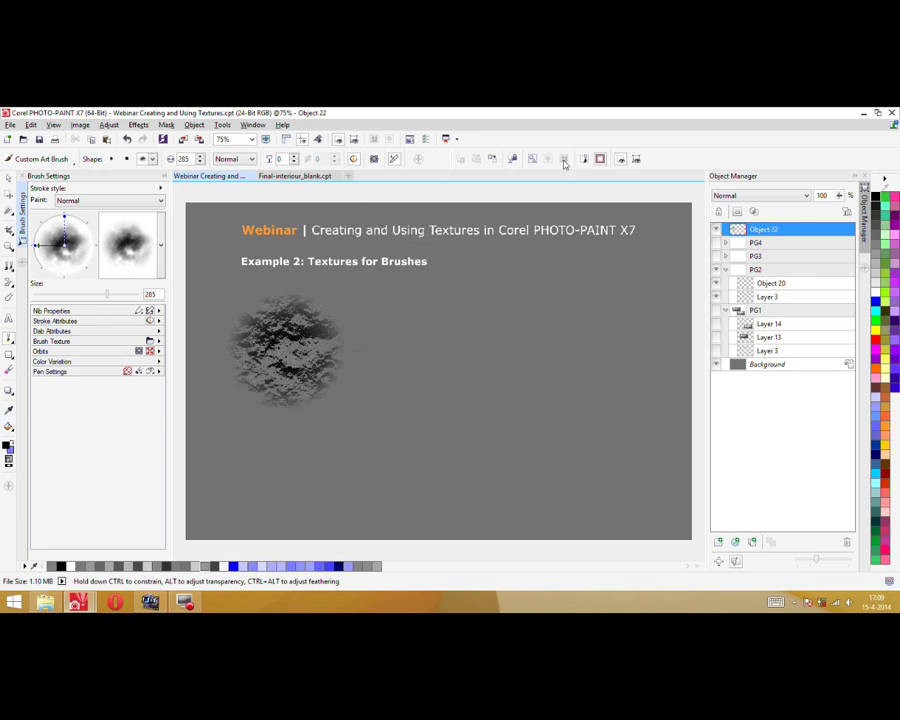
click(600, 160)
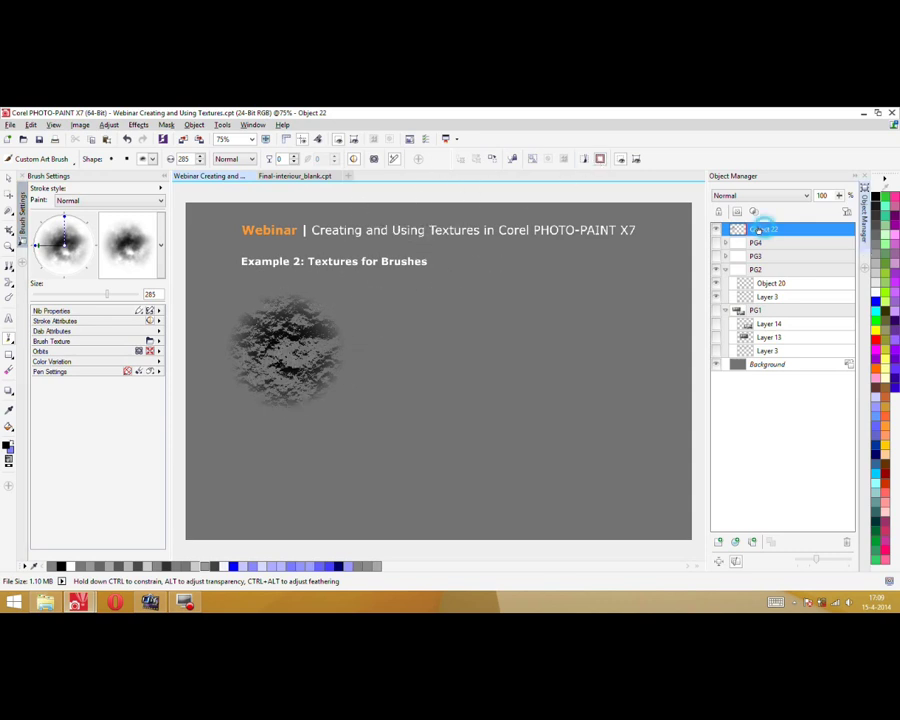
key(F2)
key(Return)
click(600, 159)
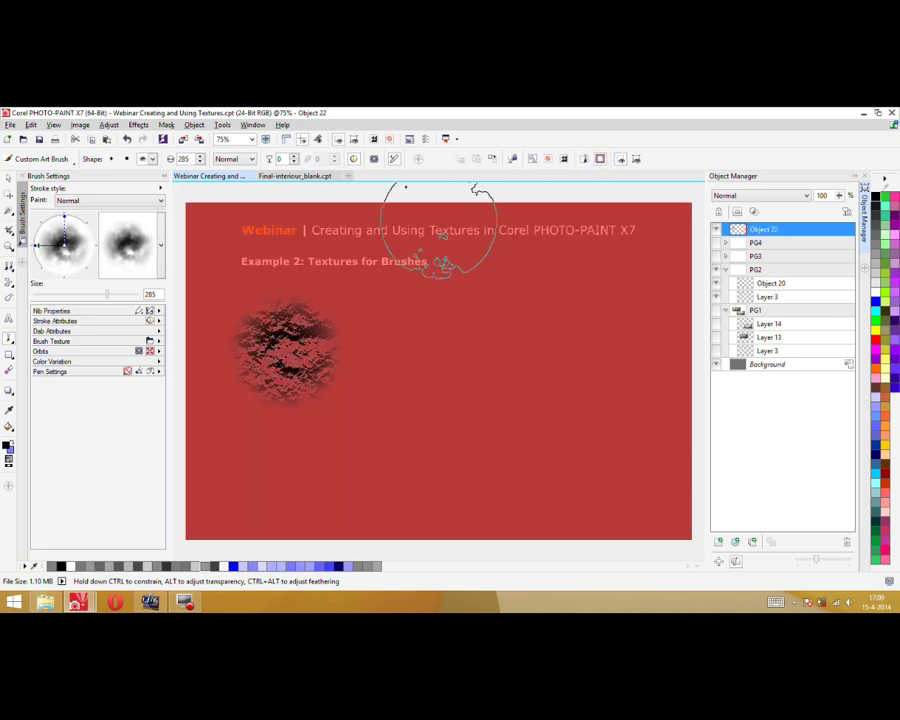
Create a 279-pixel custom brush nib from the contents of the mask and select it as the current nib
click(142, 312)
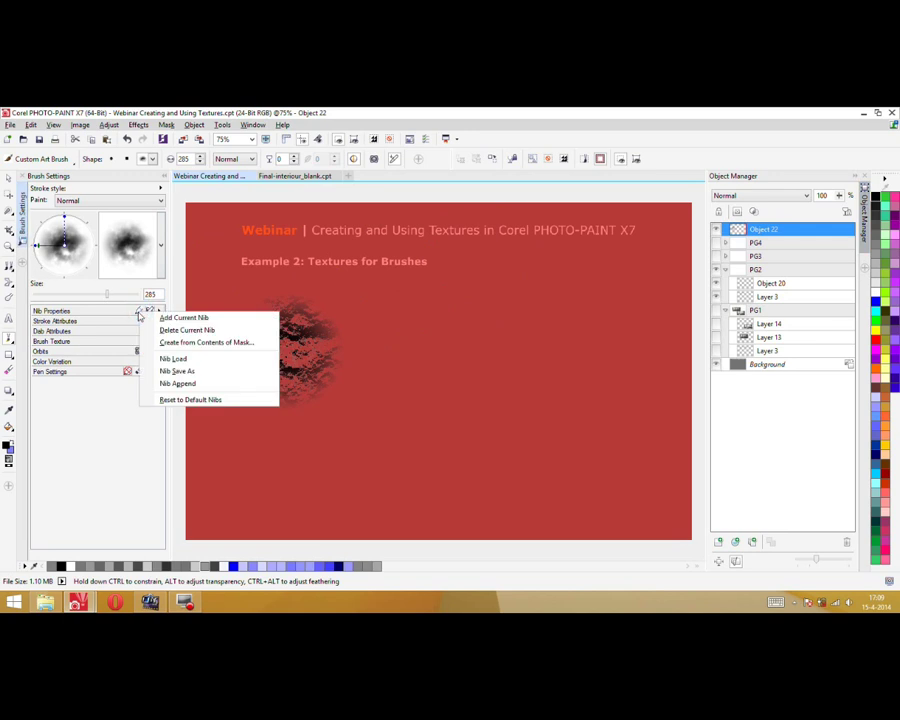
click(210, 342)
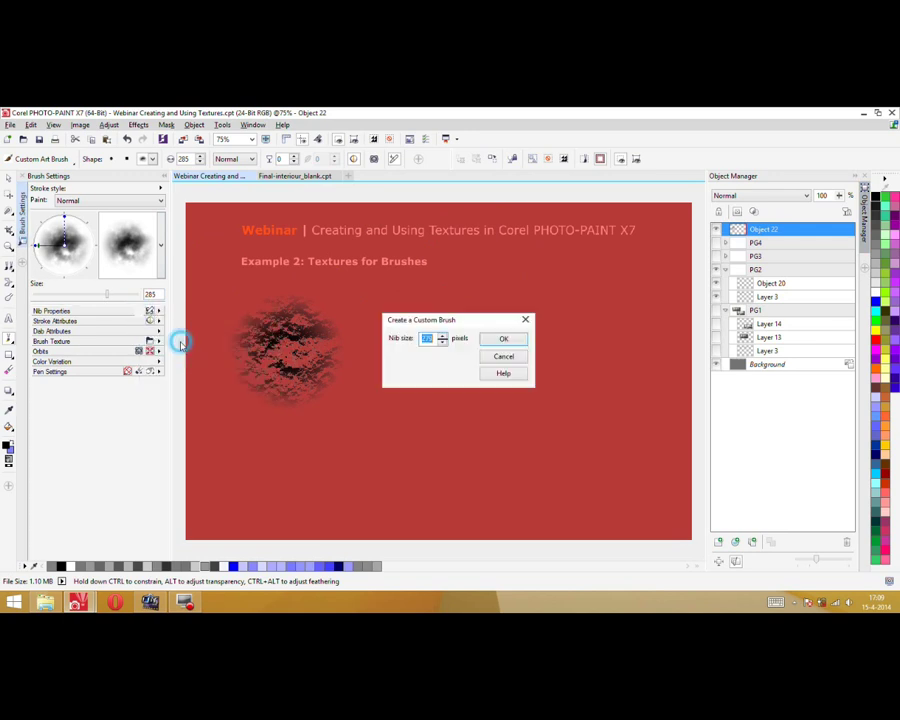
click(497, 340)
click(160, 245)
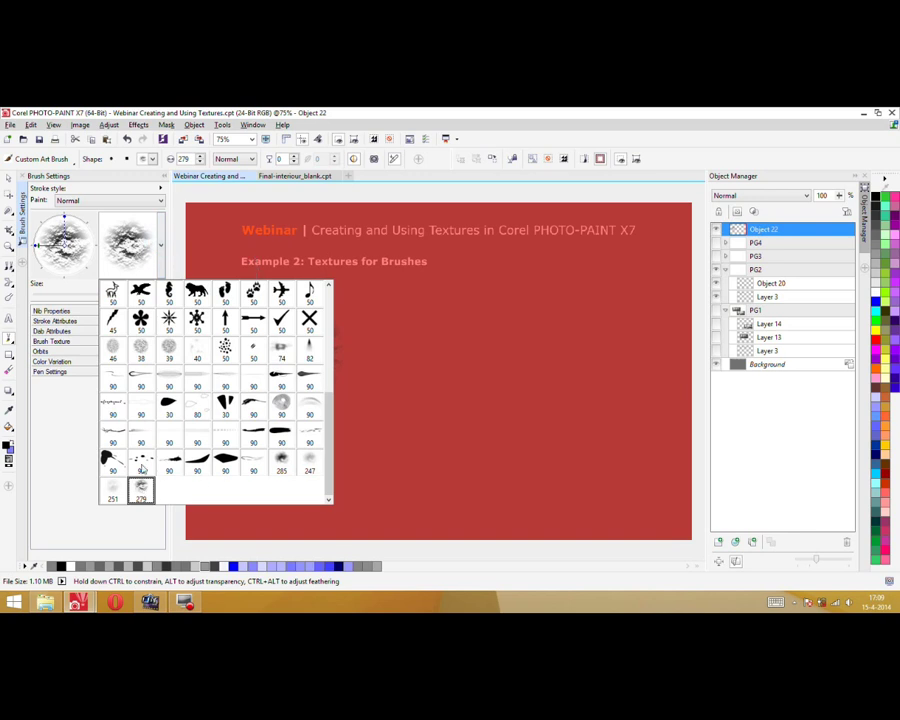
click(141, 490)
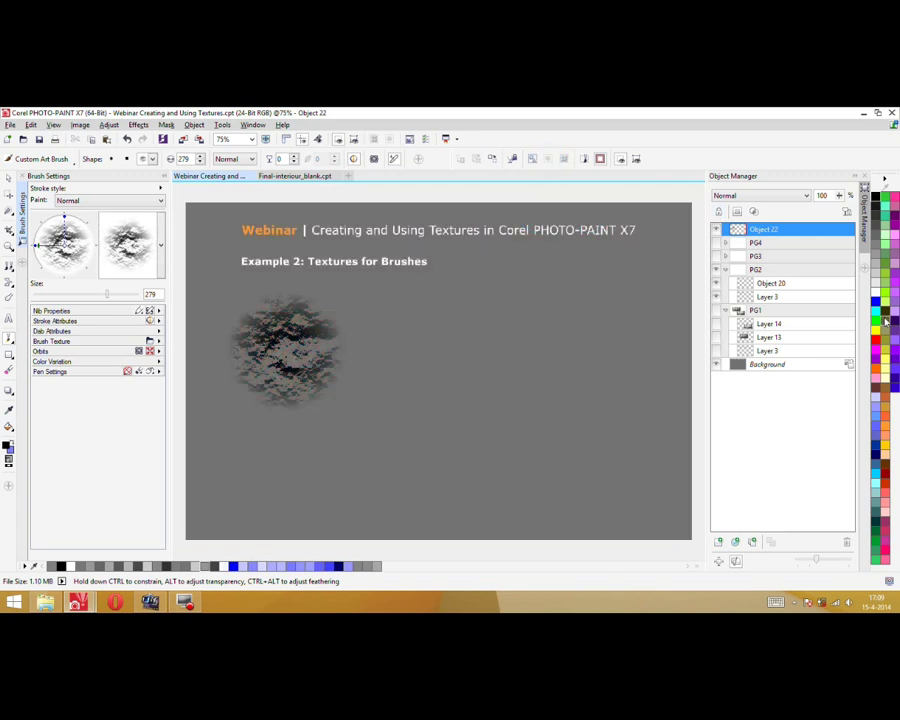
Paint overlapping olive-green strokes across the canvas with the rock-like nib
mouse_move(255, 372)
mouse_down()
mouse_move(282, 346)
mouse_move(300, 421)
mouse_move(312, 346)
mouse_move(462, 366)
mouse_move(395, 346)
mouse_move(543, 329)
mouse_move(563, 378)
mouse_move(605, 421)
mouse_move(362, 458)
mouse_move(285, 459)
mouse_move(344, 433)
mouse_move(609, 453)
mouse_move(596, 343)
mouse_move(566, 298)
mouse_move(395, 353)
mouse_move(338, 315)
mouse_move(237, 331)
mouse_up()
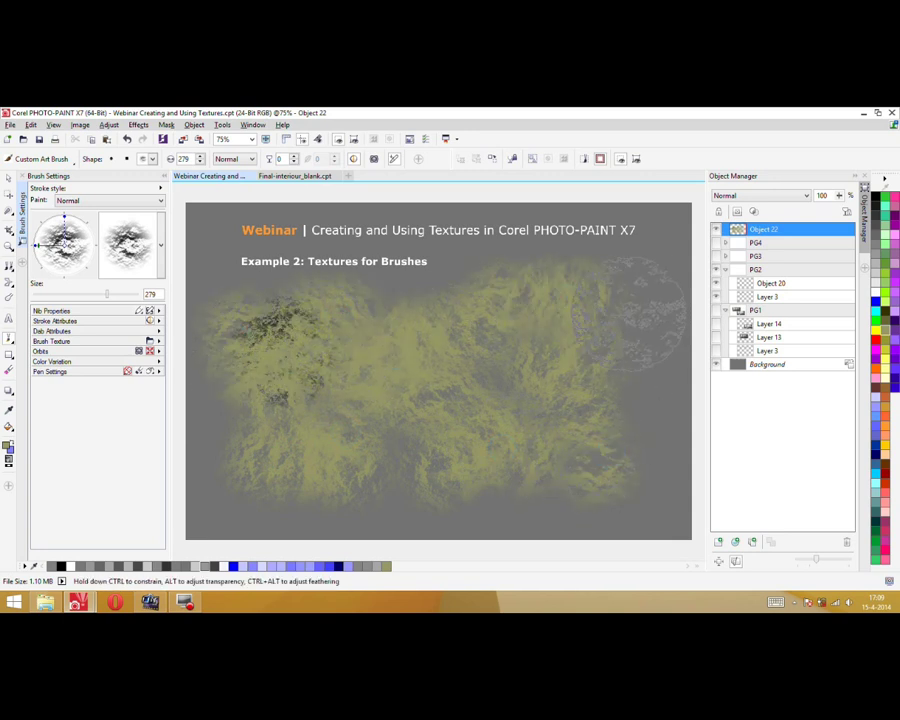
mouse_move(402, 446)
mouse_down()
mouse_move(475, 250)
mouse_move(630, 330)
mouse_up()
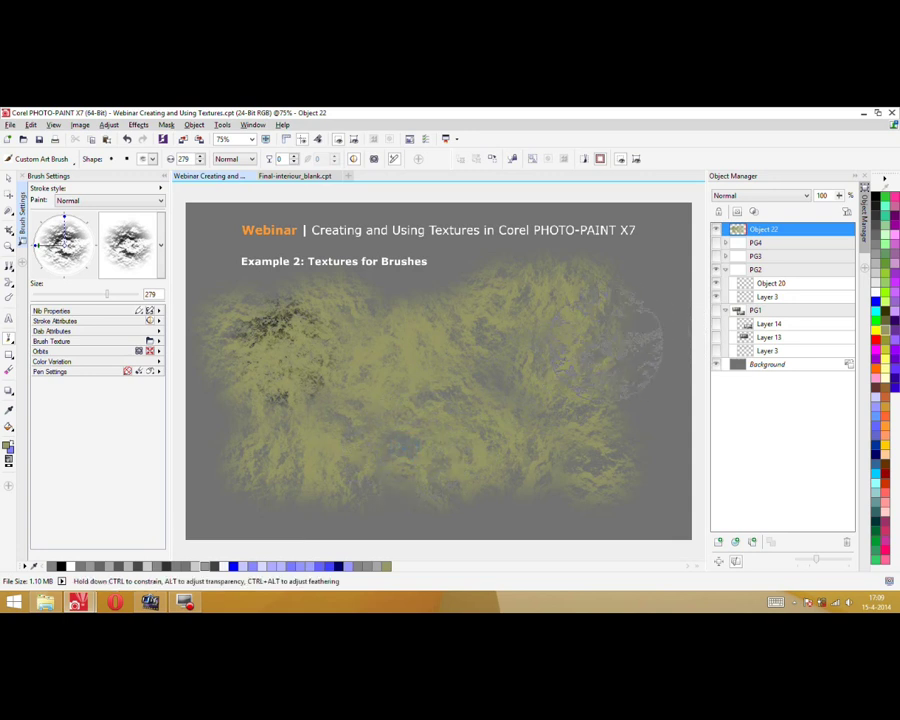
click(632, 335)
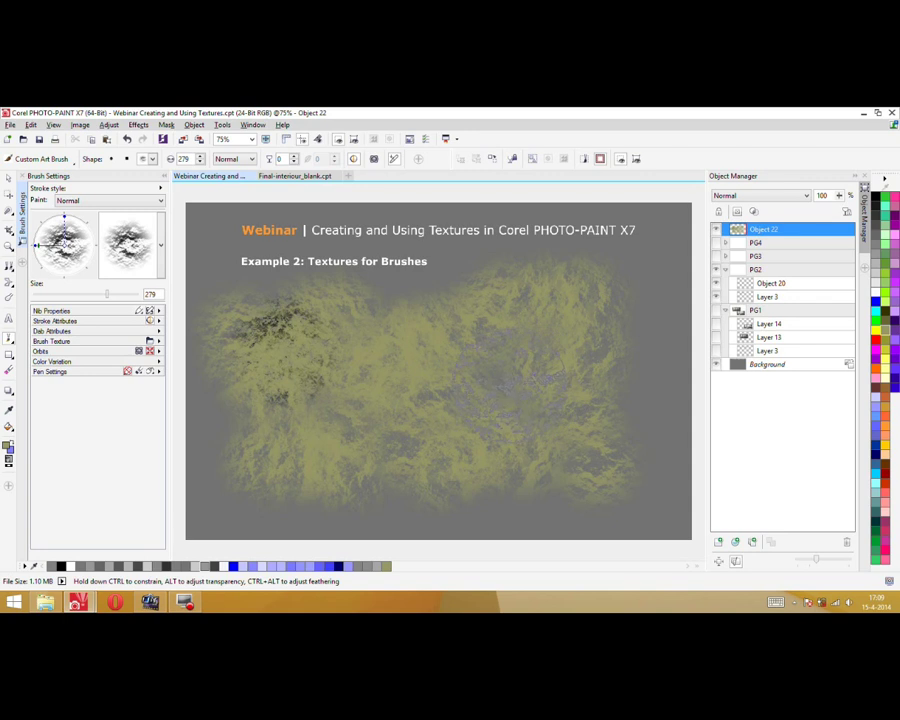
drag(470, 300, 612, 360)
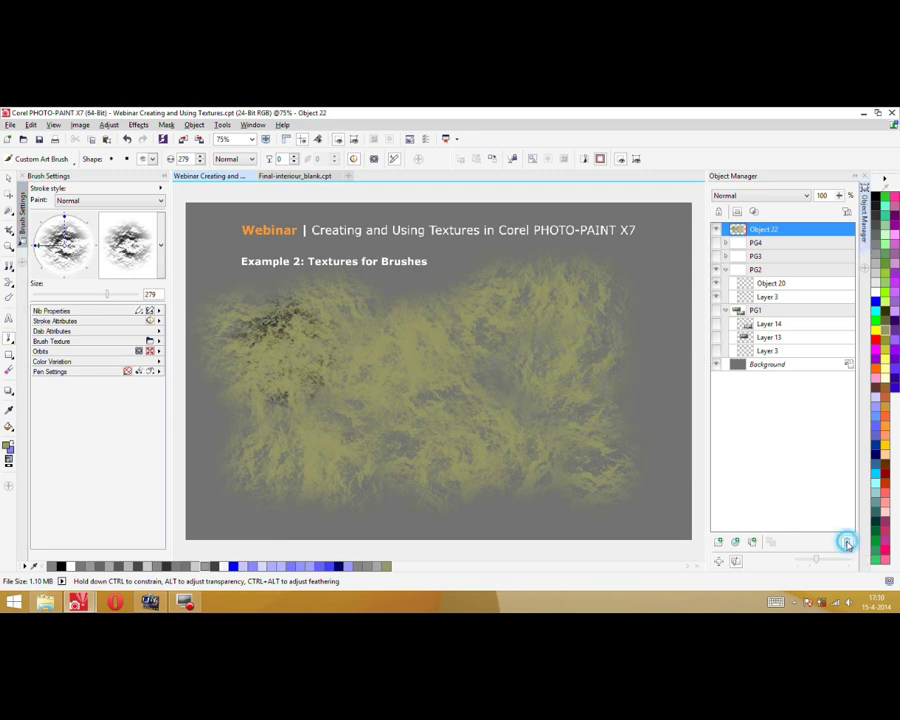
Delete the painted relief object and switch the visible example from group PG2 to Layer 3 of group PG3
click(847, 543)
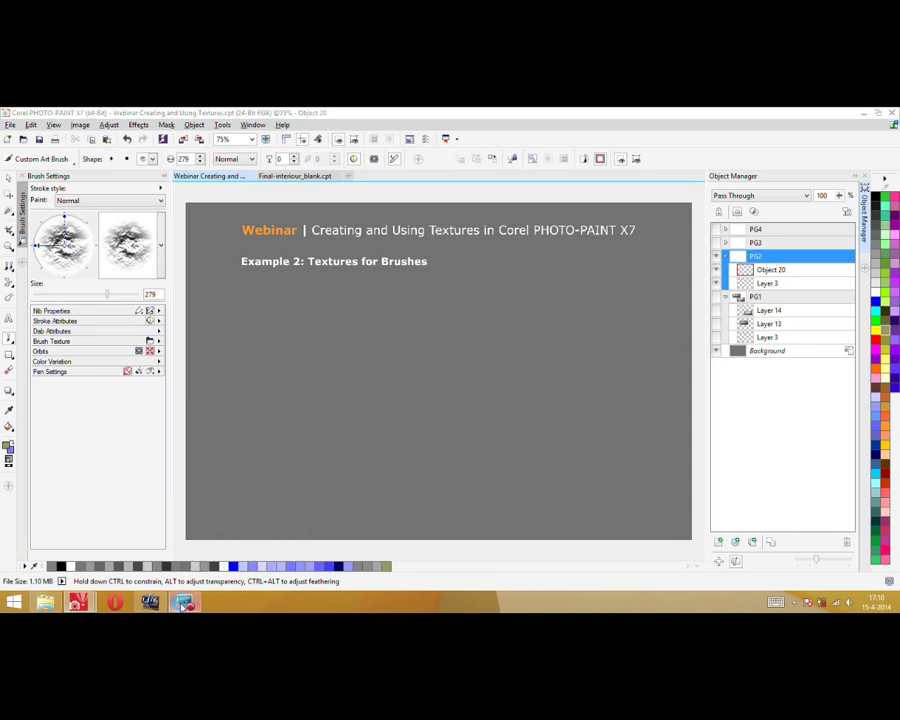
click(716, 256)
click(725, 256)
click(725, 243)
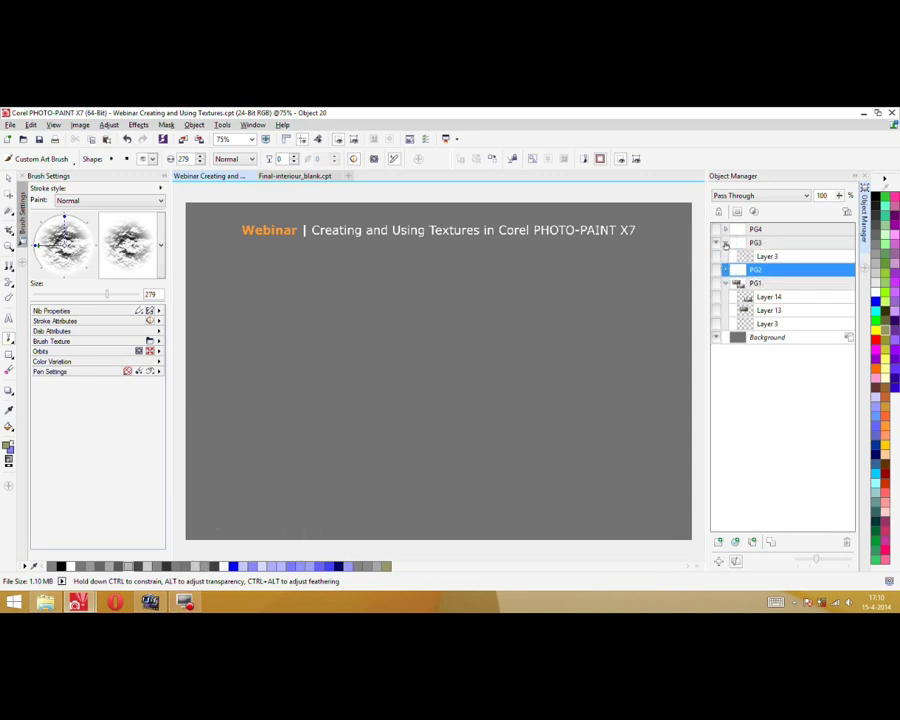
click(716, 256)
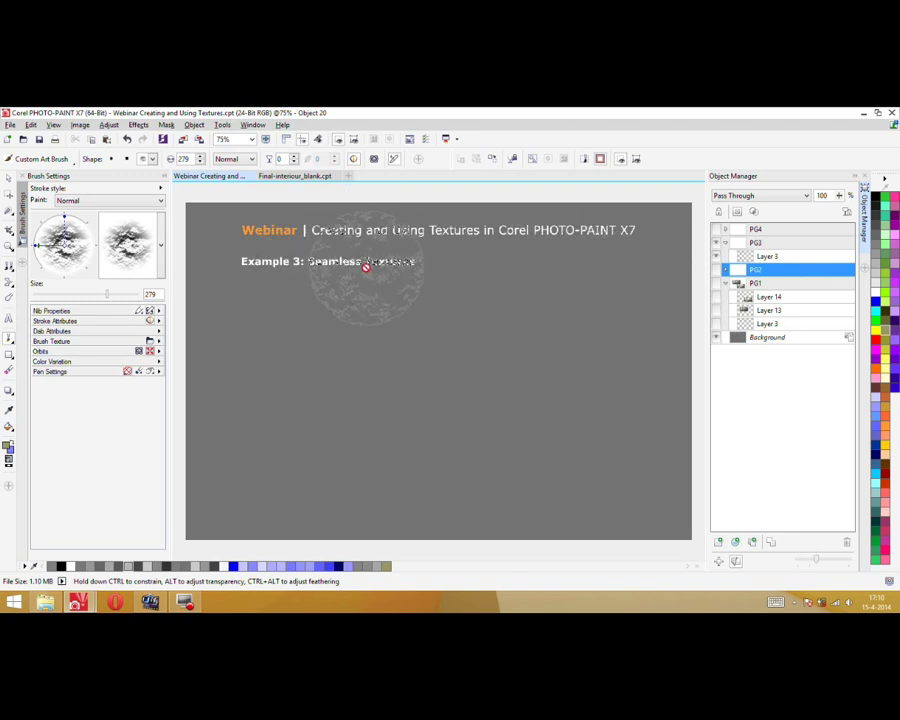
Collapse the brush settings and draw a cloud-textured square about 80 mm wide below the Example 3 heading
click(160, 176)
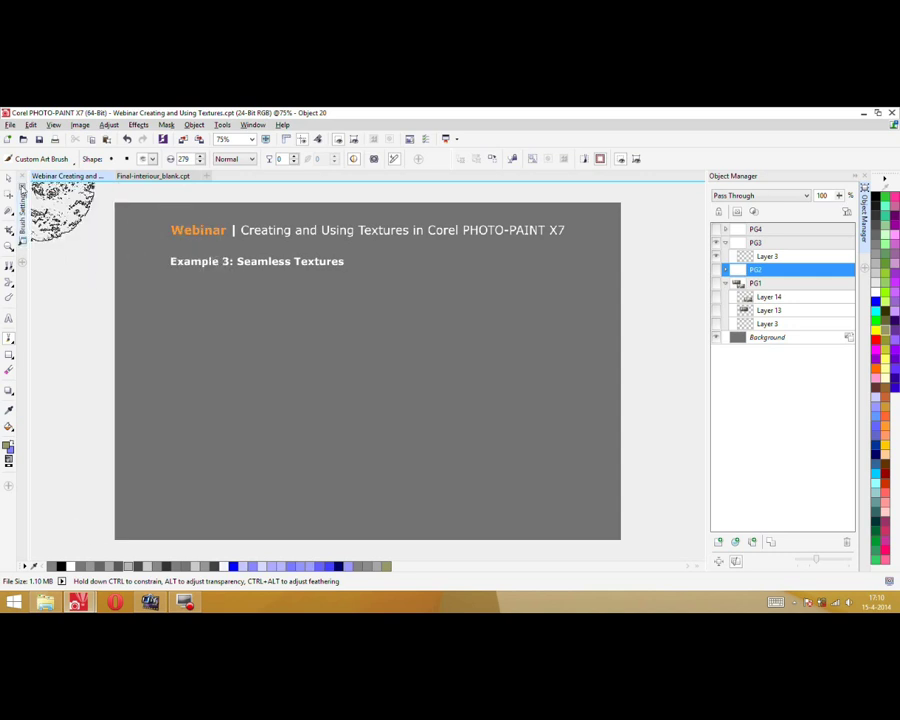
click(8, 178)
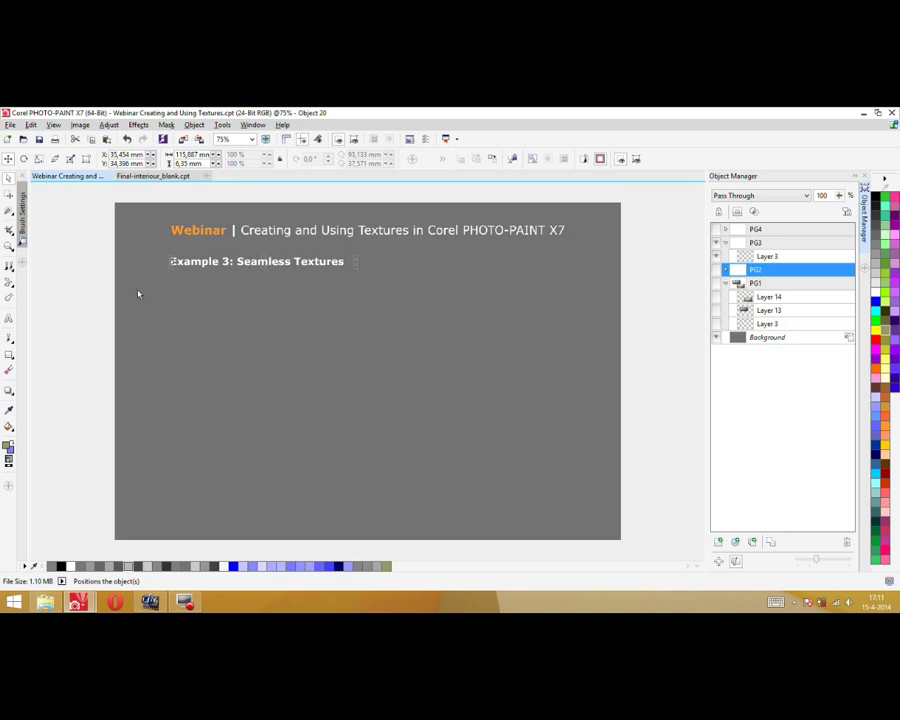
click(9, 354)
drag(169, 290, 295, 416)
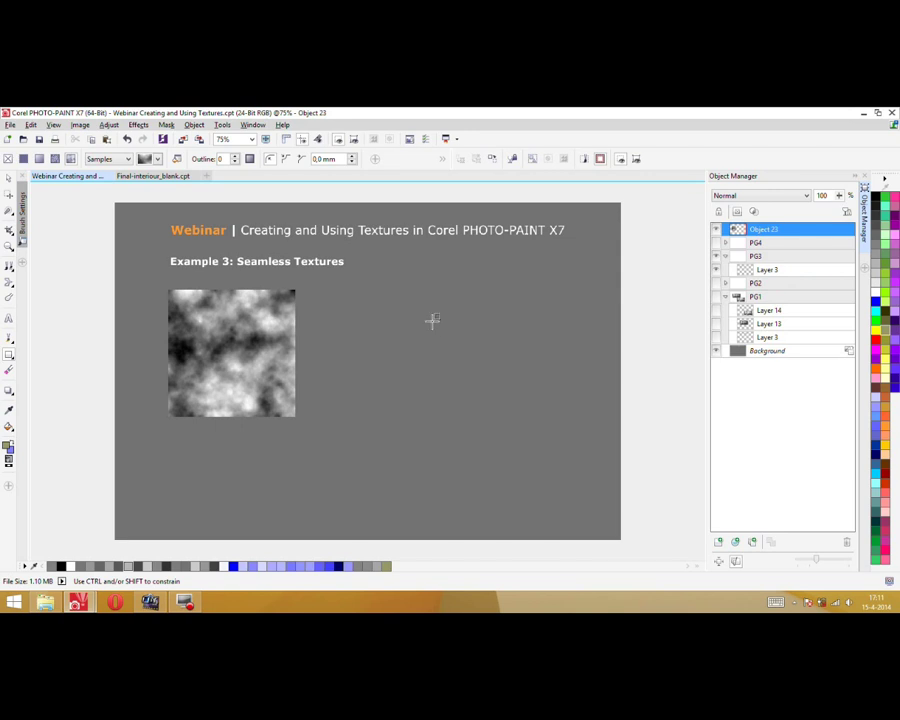
click(9, 178)
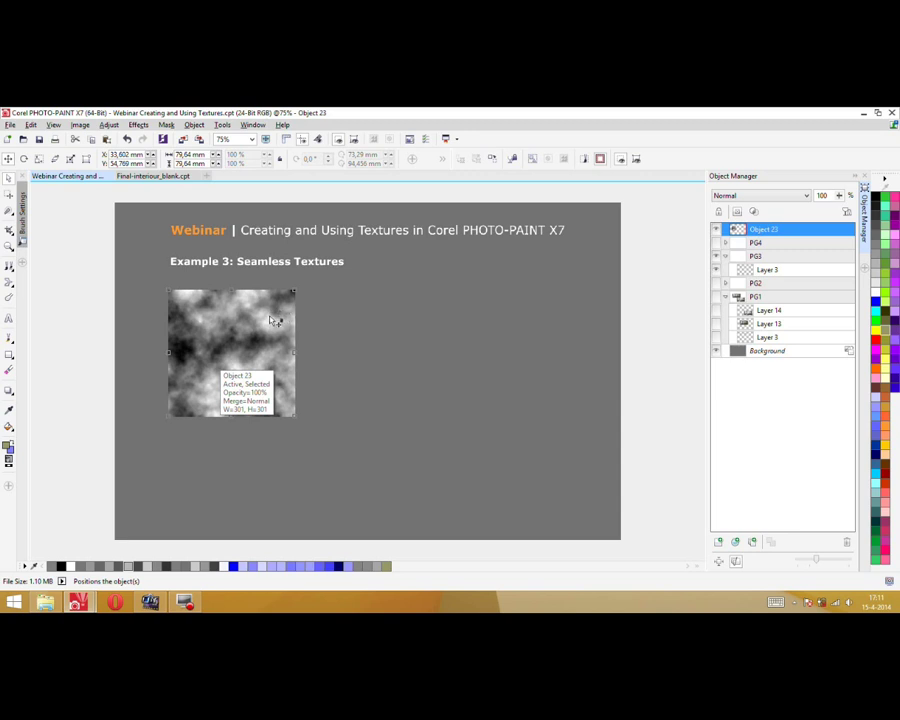
Duplicate the cloud square, place the copy flush against its right edge to compare the seam, and delete the copy
key(ctrl+d)
drag(261, 331, 380, 326)
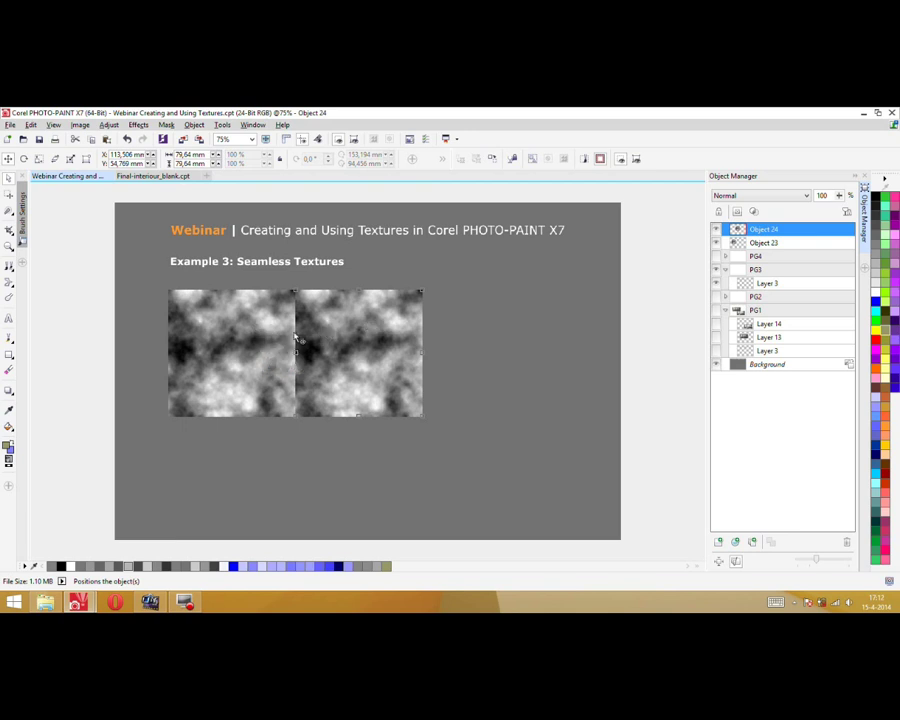
key(Delete)
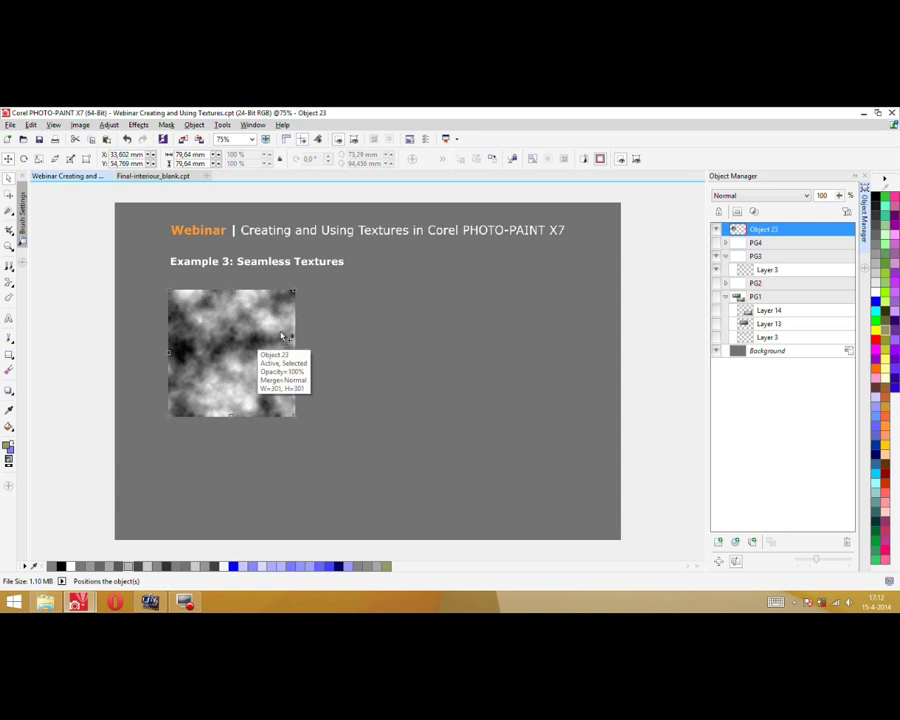
drag(193, 333, 246, 344)
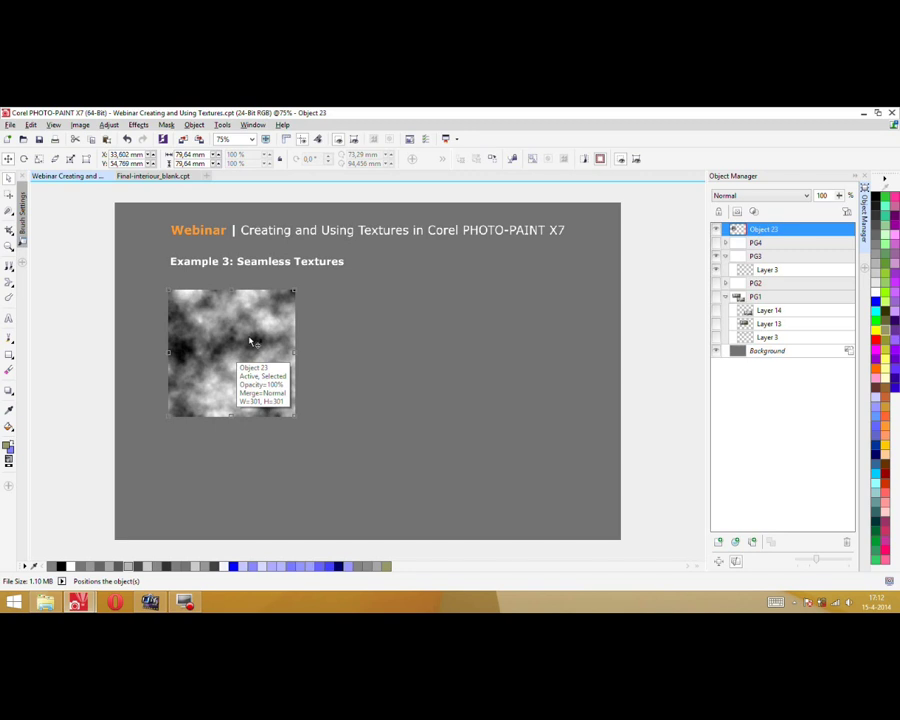
drag(250, 342, 232, 352)
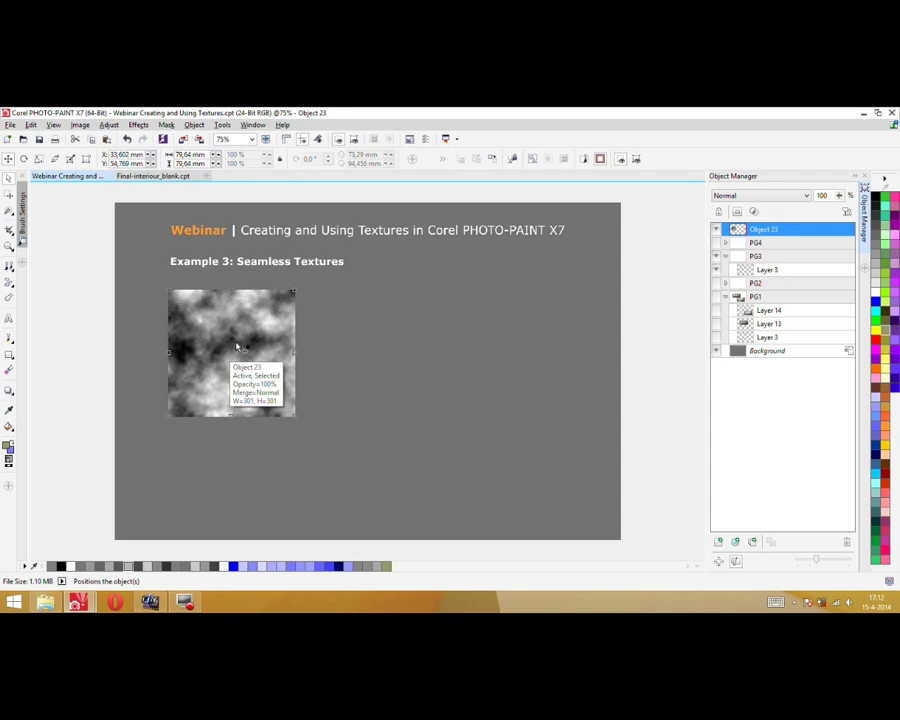
click(98, 376)
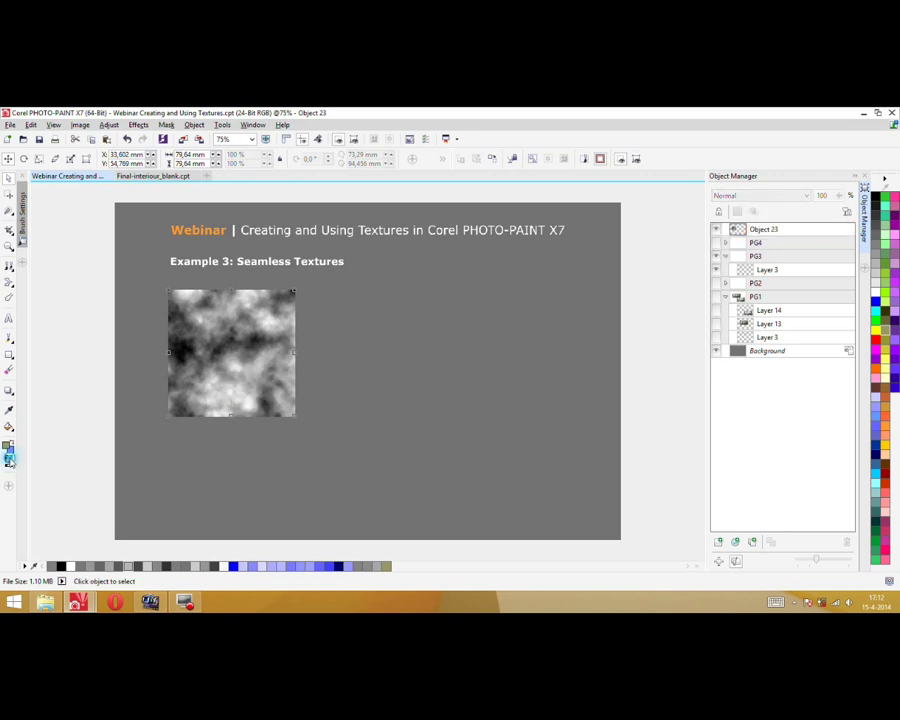
Export only the selected cloud square as the JPEG file clouds at 100% quality, replacing the existing file
click(205, 347)
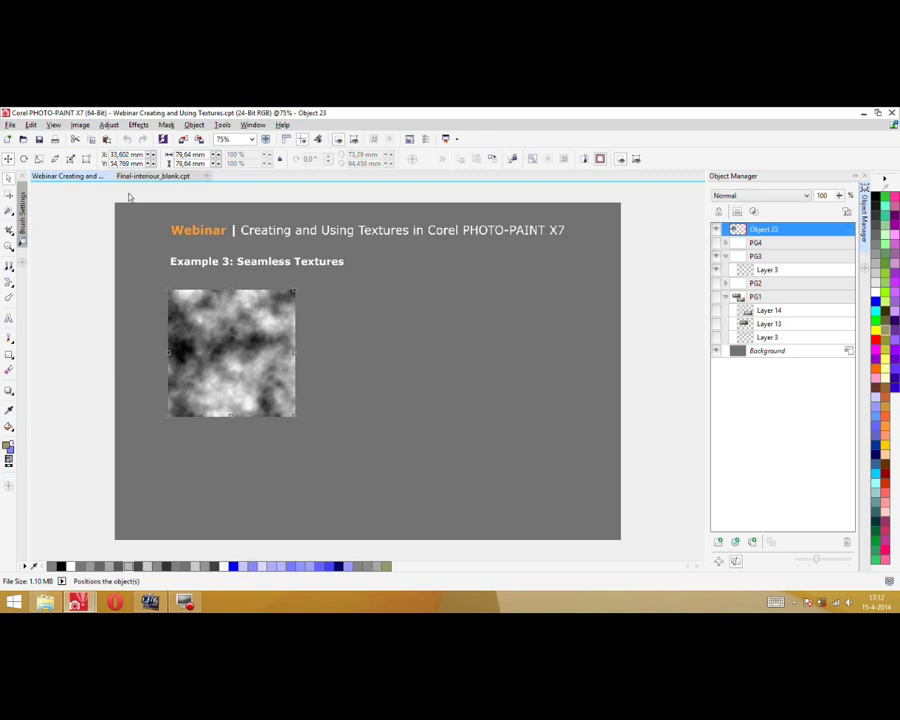
click(10, 125)
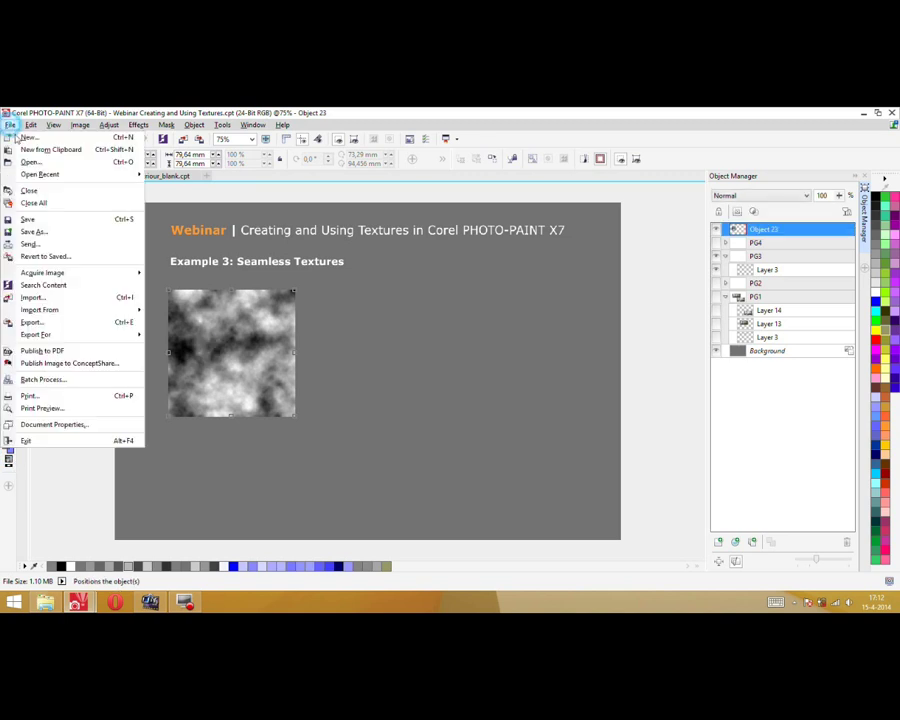
click(31, 323)
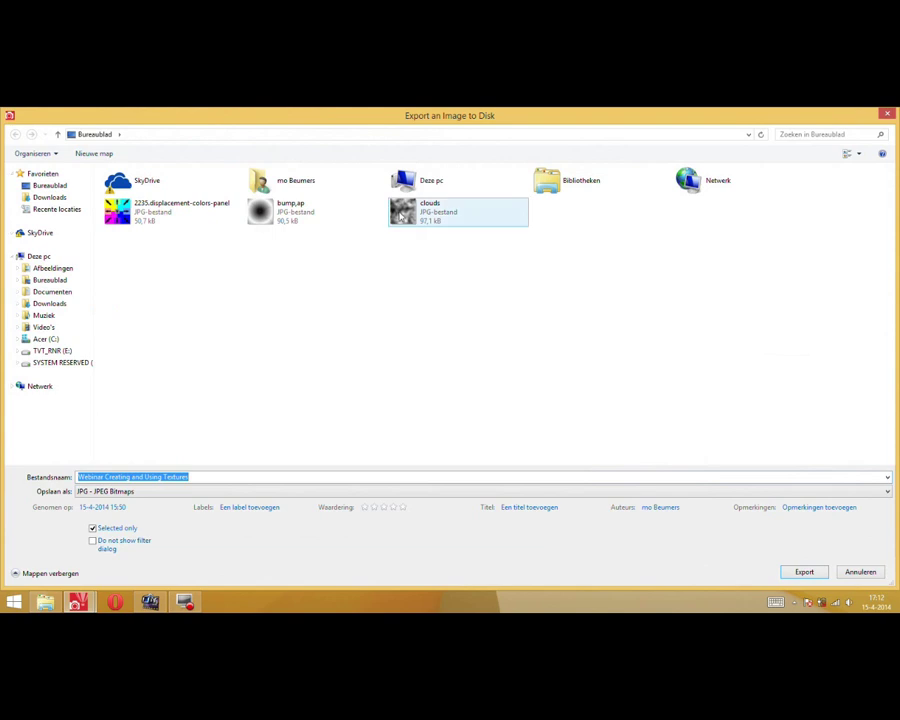
click(437, 214)
click(798, 572)
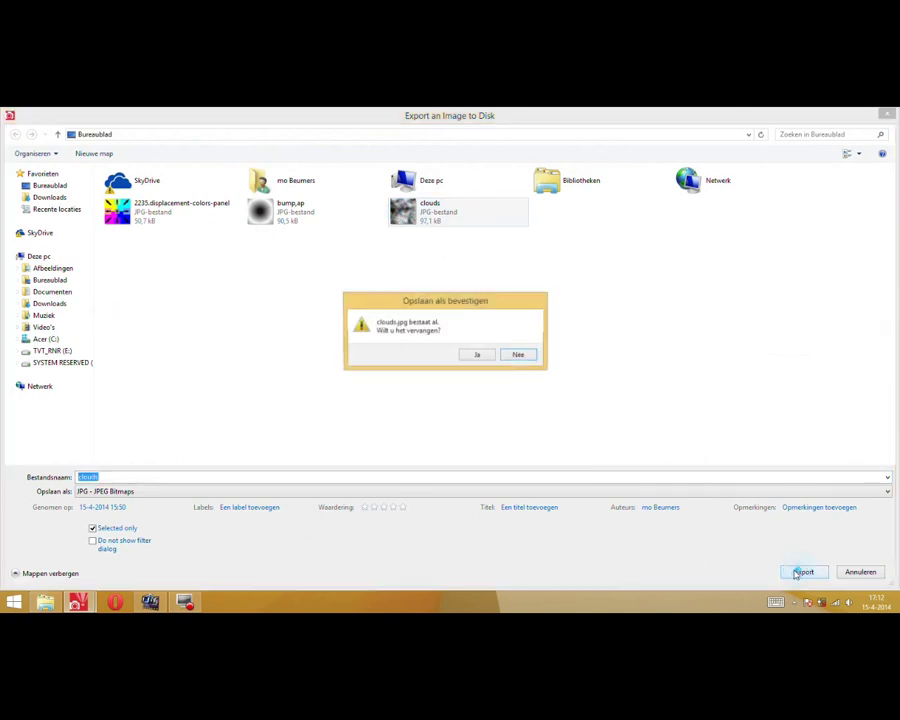
click(474, 355)
click(474, 371)
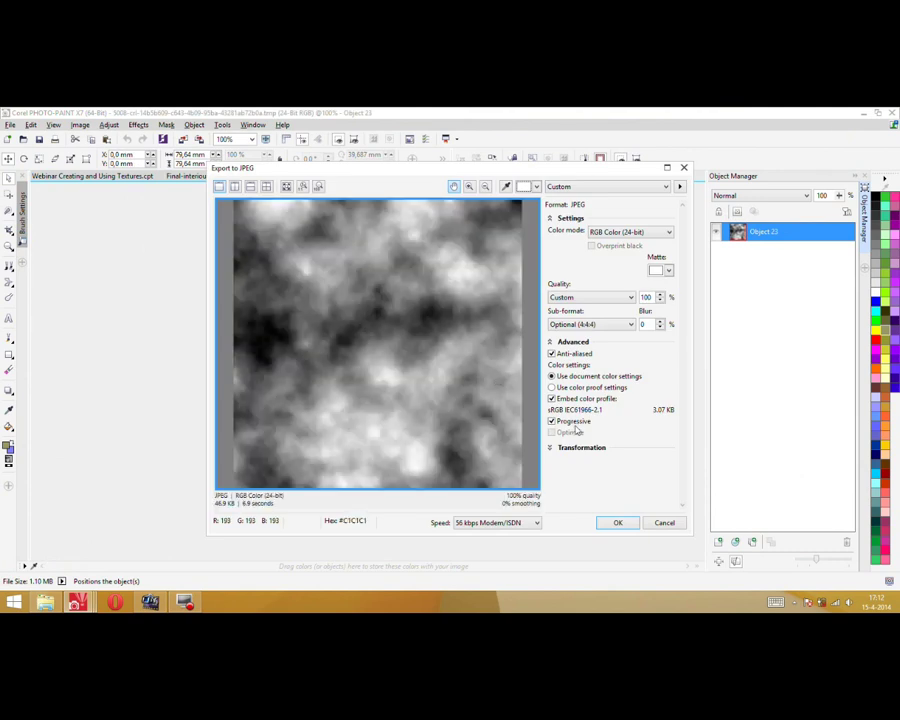
click(618, 522)
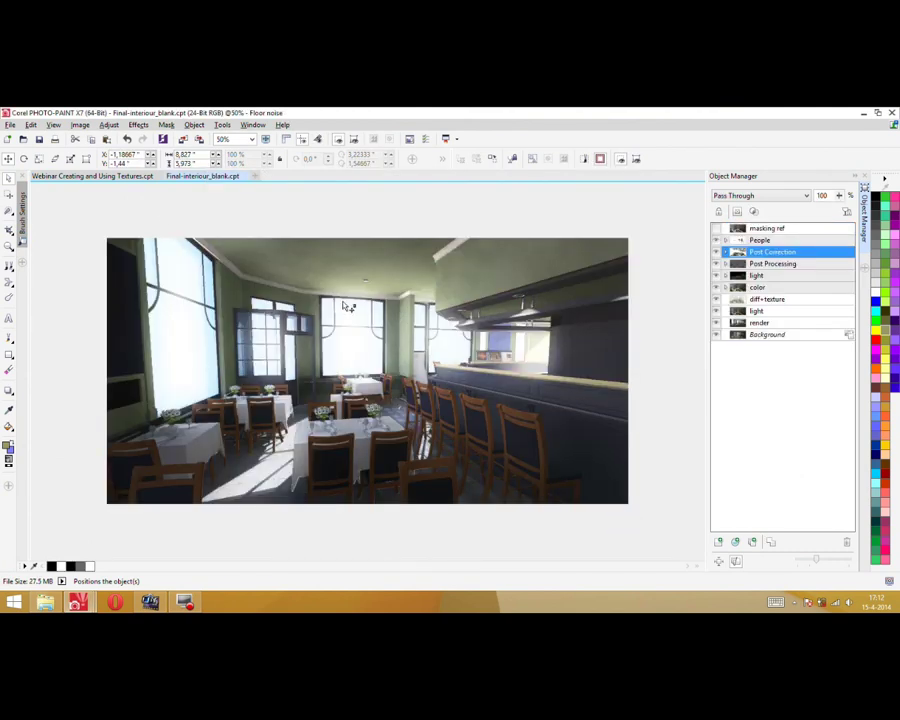
In the webinar document, switch the current fill to a bitmap pattern and load the JPEG file clouds as its source
click(98, 175)
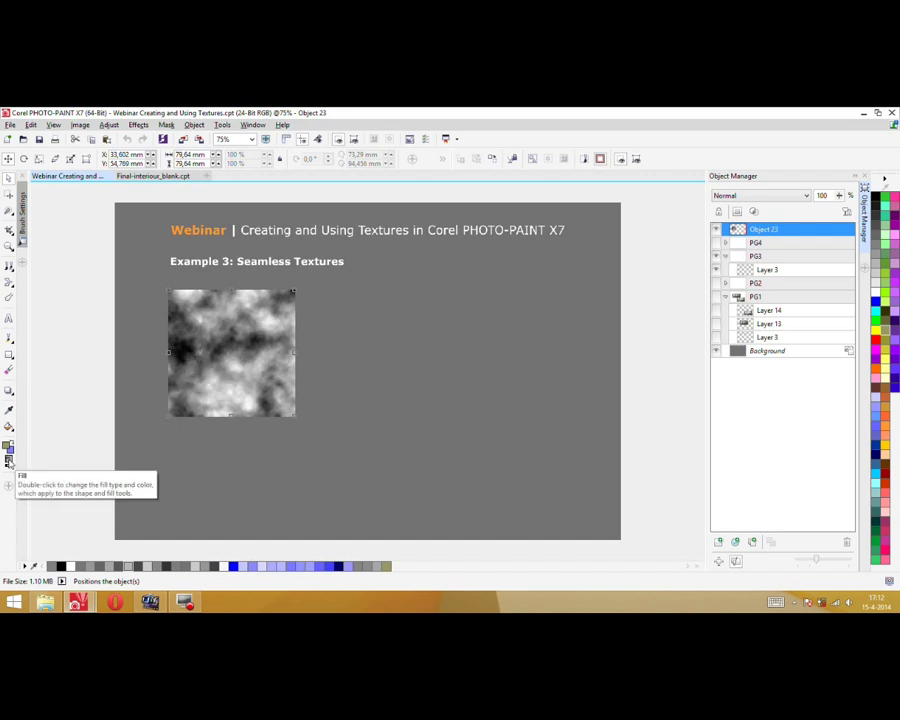
double_click(9, 461)
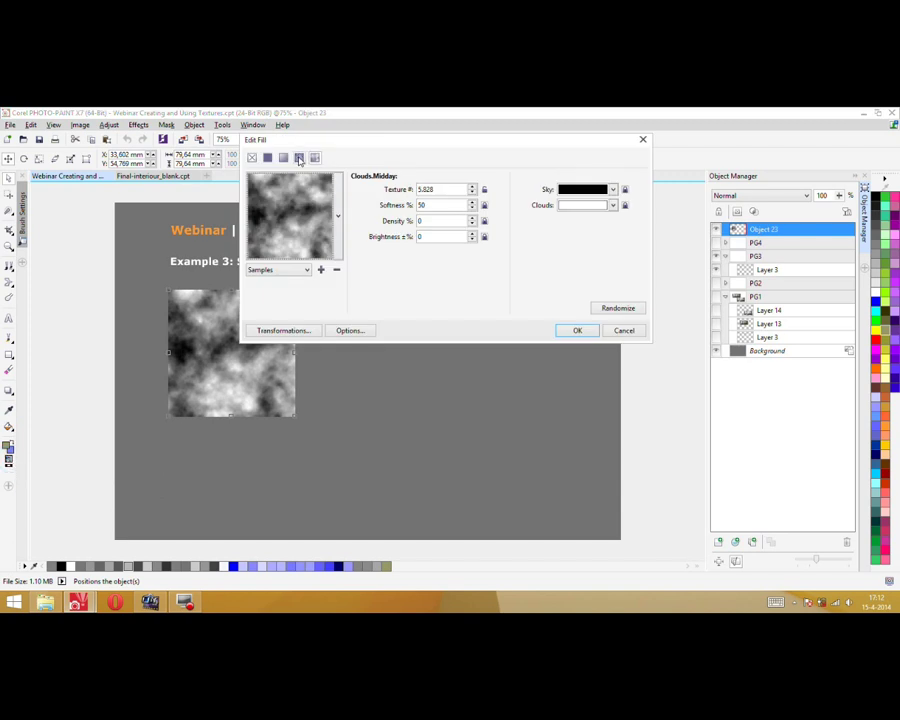
click(298, 159)
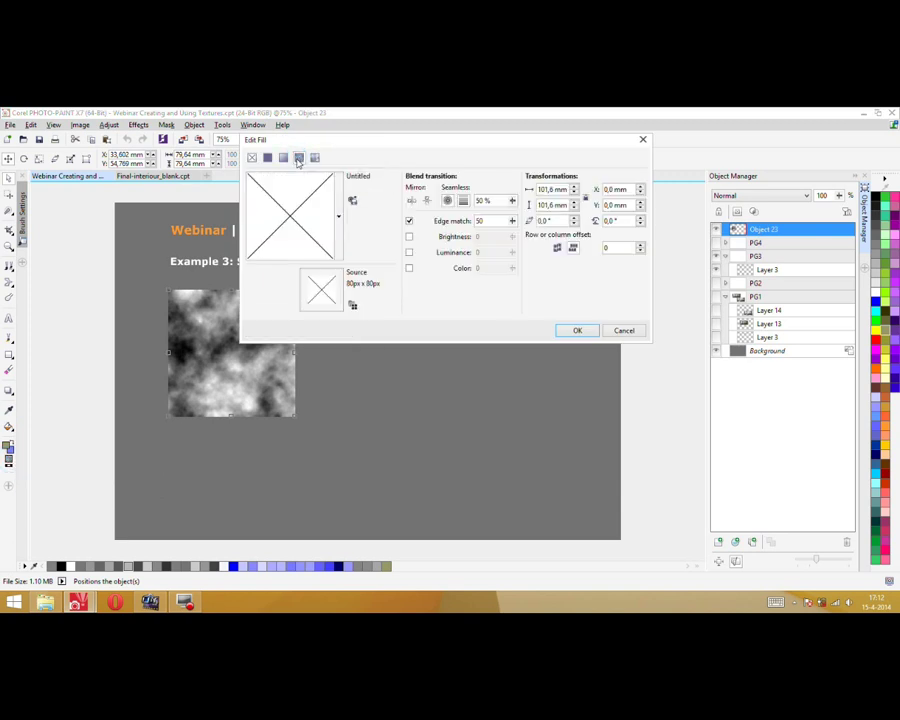
click(339, 229)
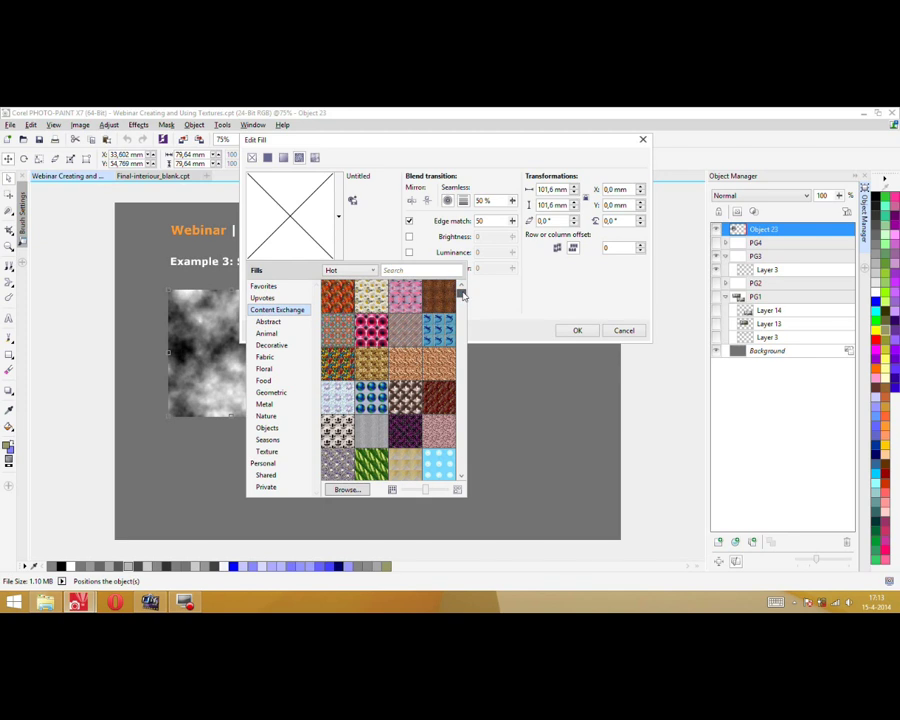
click(343, 489)
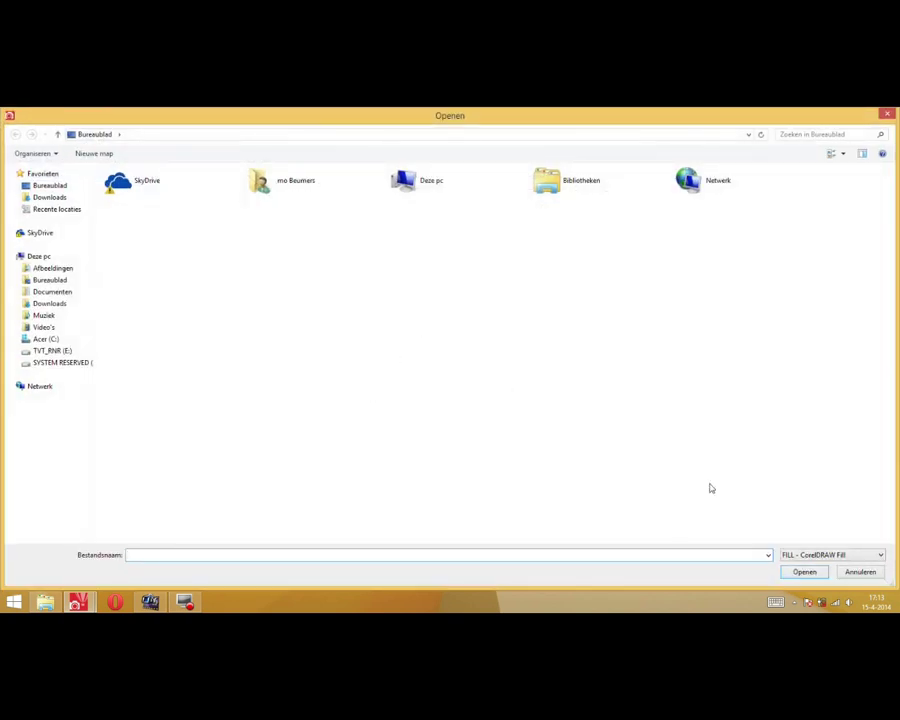
click(803, 556)
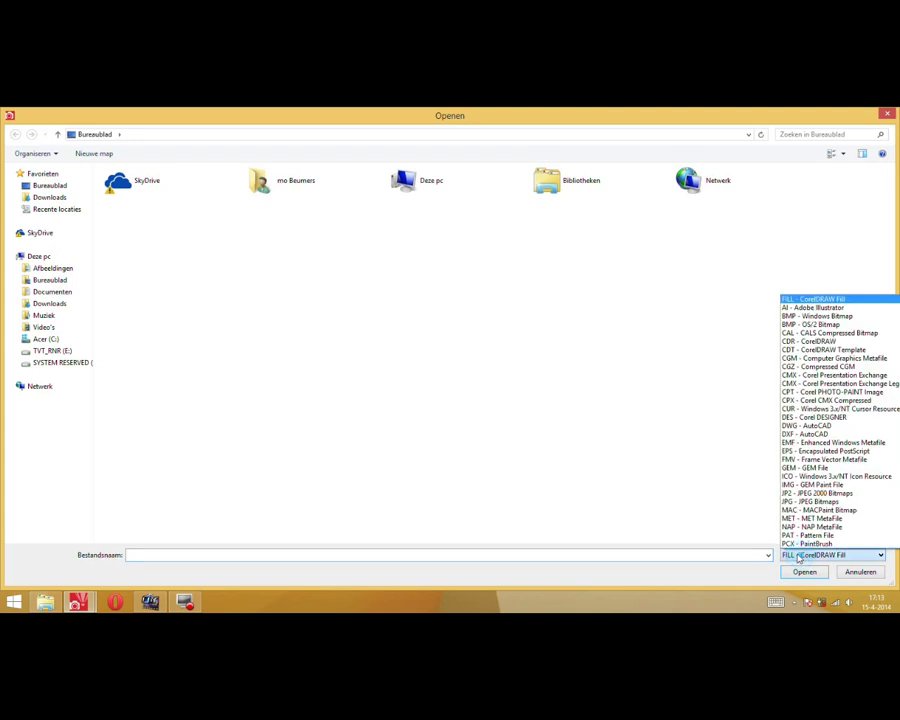
click(823, 495)
click(406, 218)
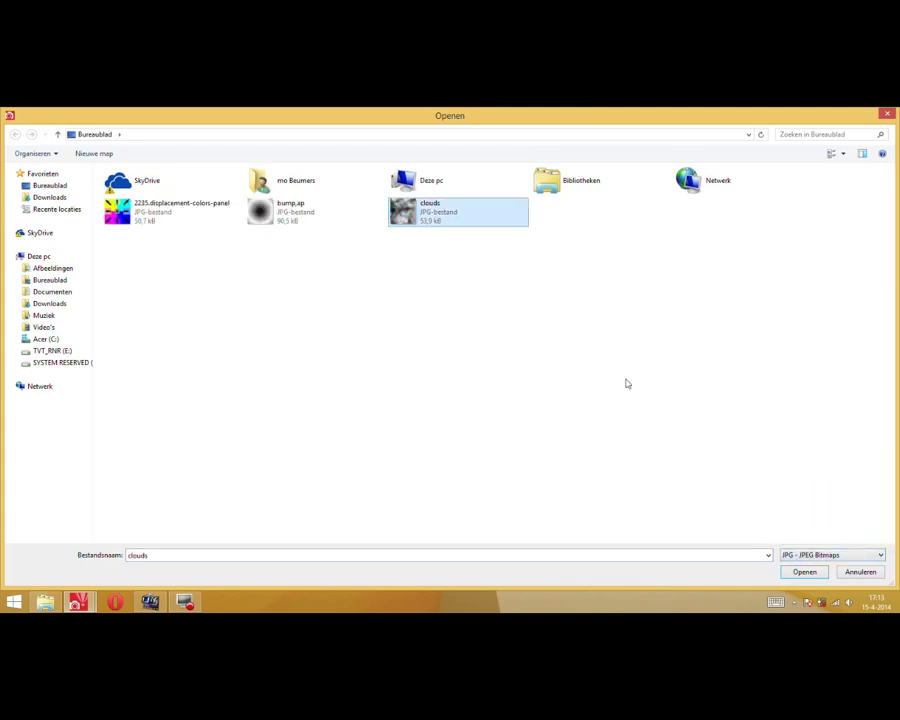
click(816, 574)
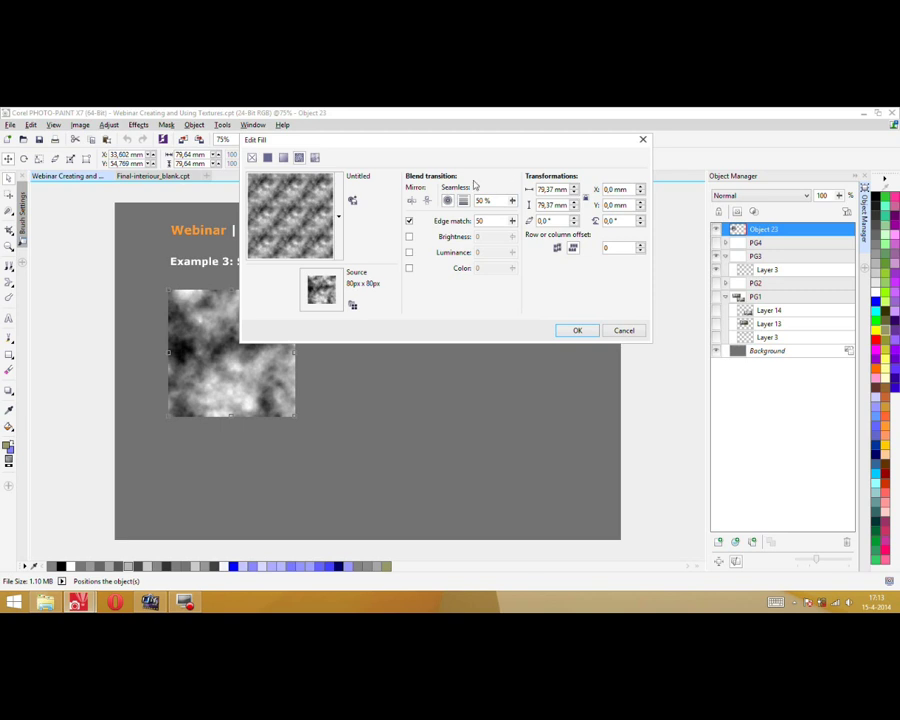
Accept the cloud bitmap fill with the seamless blend at 50% and edge match enabled at 50
double_click(479, 200)
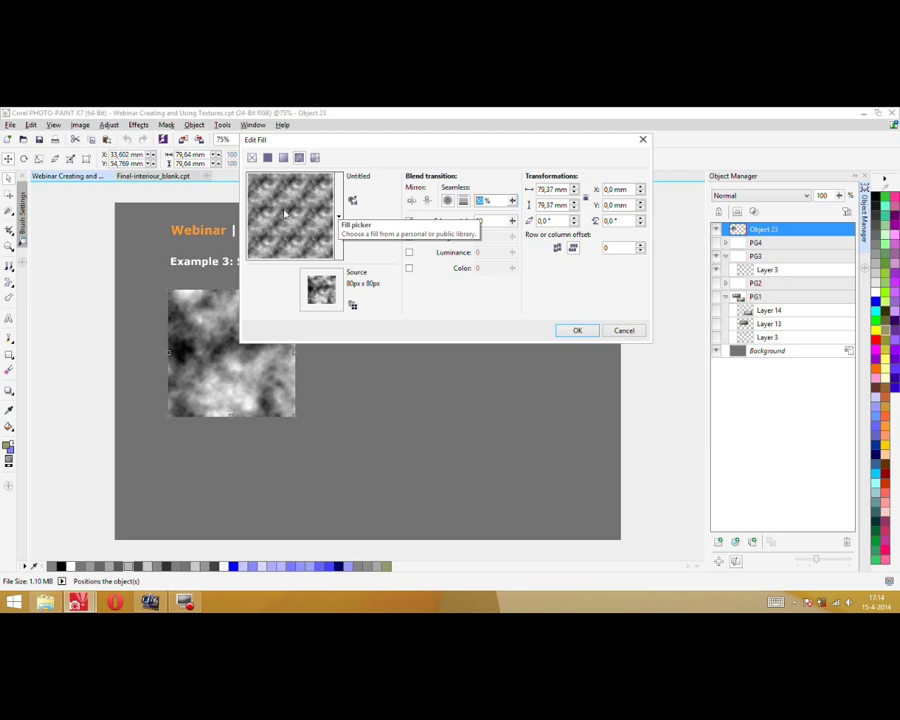
click(409, 220)
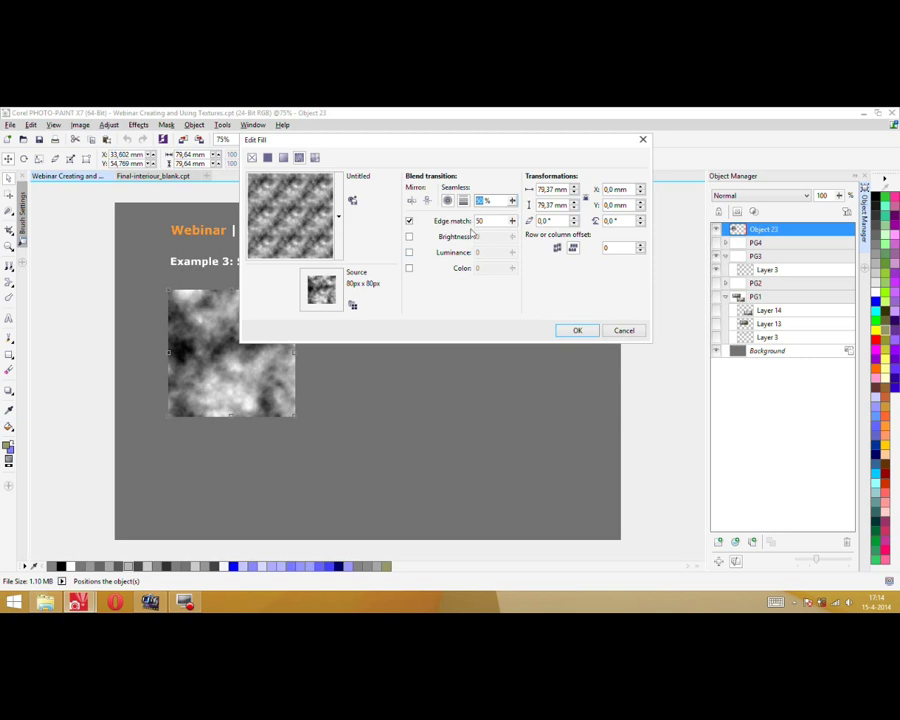
click(577, 331)
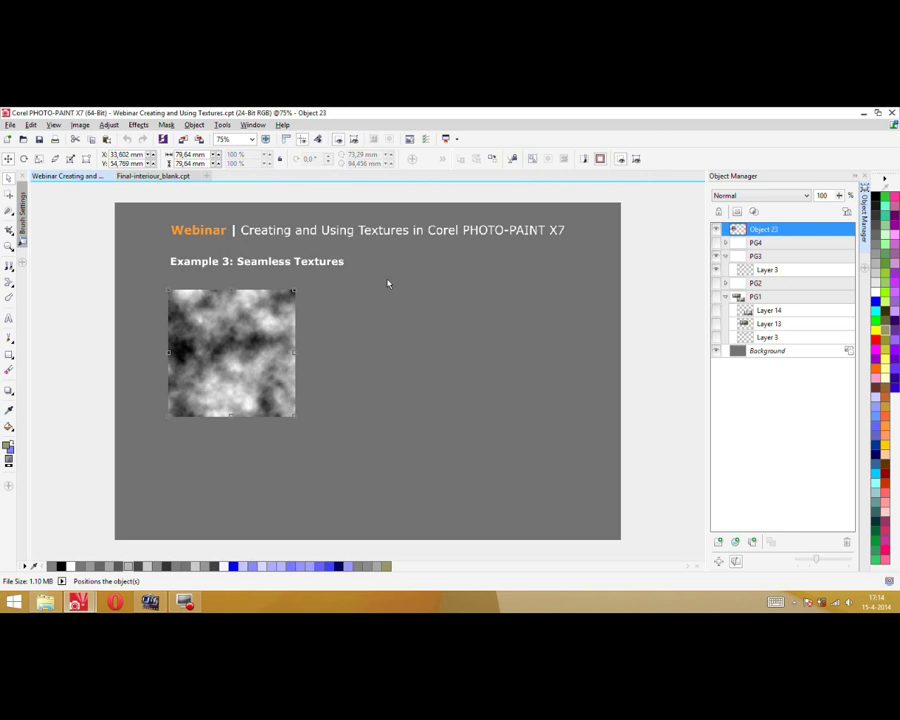
Draw a rectangle about 258 by 176 mm with the cloud bitmap fill to check the tiling, and delete it
click(9, 354)
drag(148, 215, 558, 494)
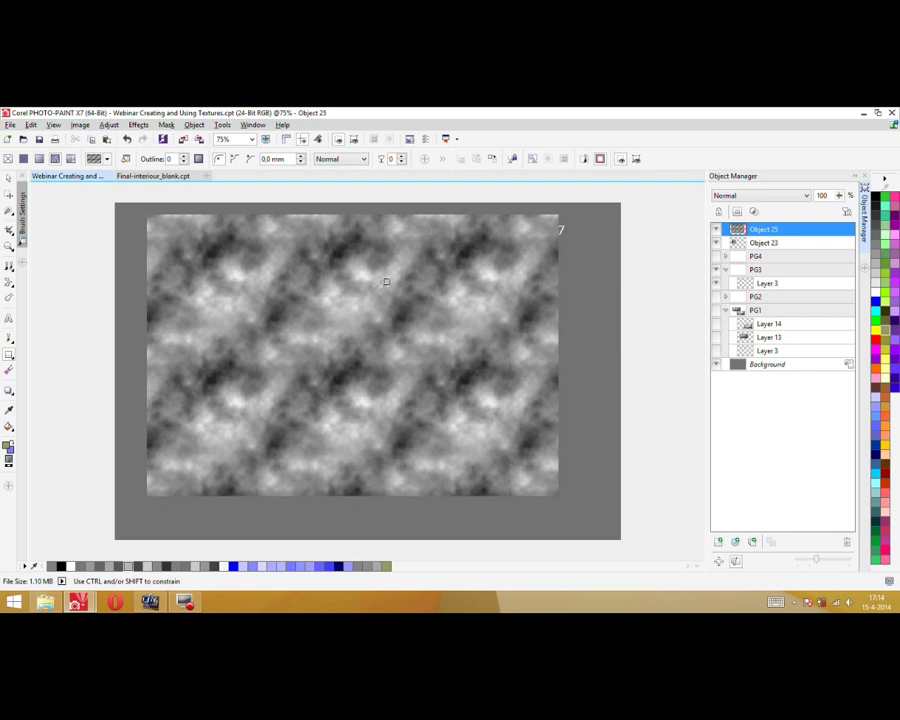
click(8, 177)
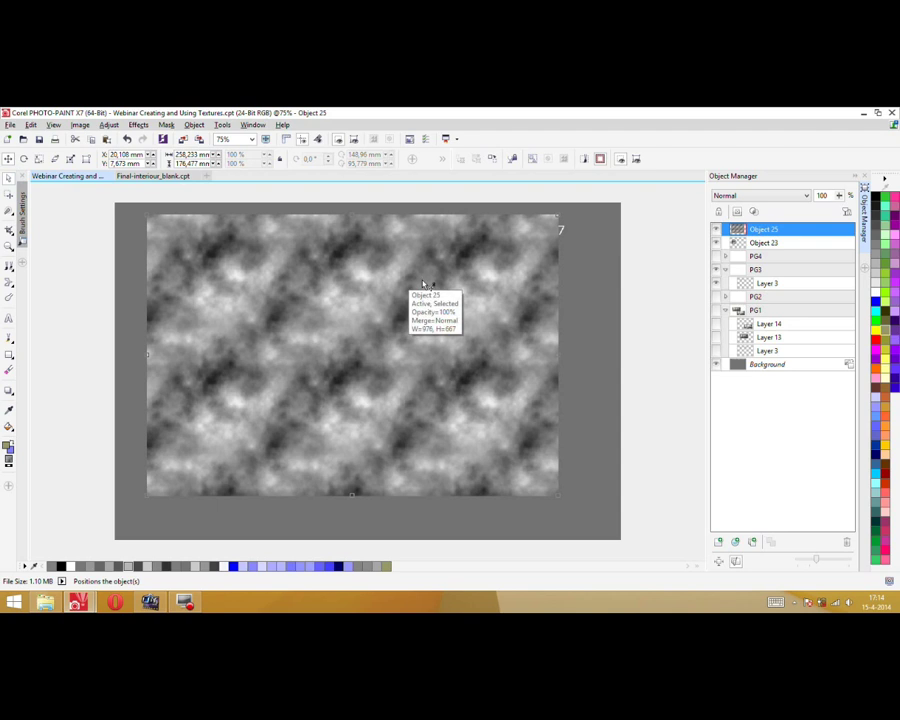
key(Delete)
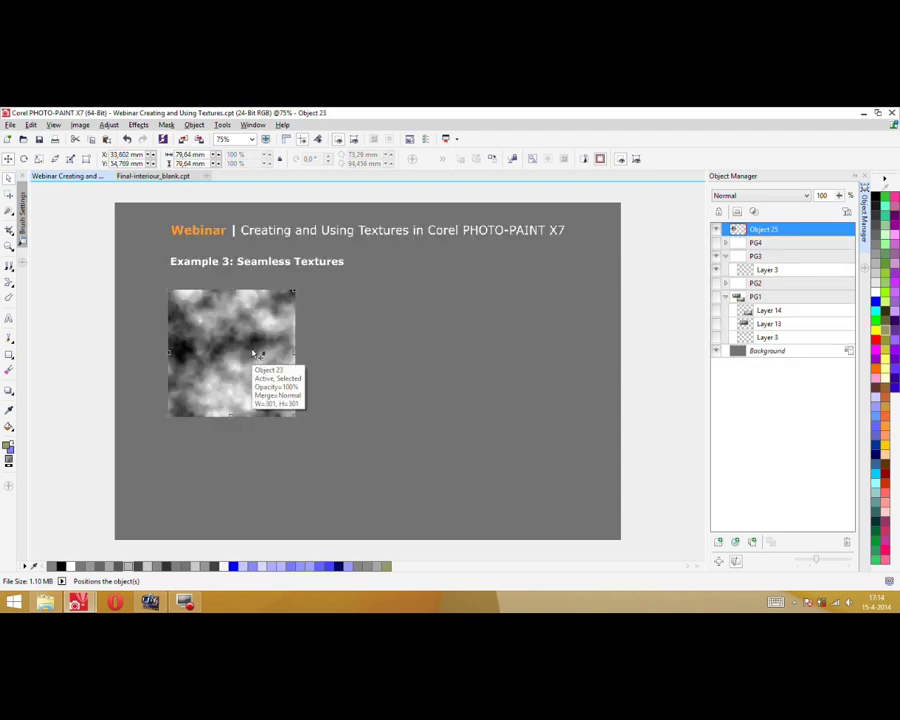
Create a mask from the cloud square, fill it with the seamless cloud bitmap, and remove the mask
key(ctrl+m)
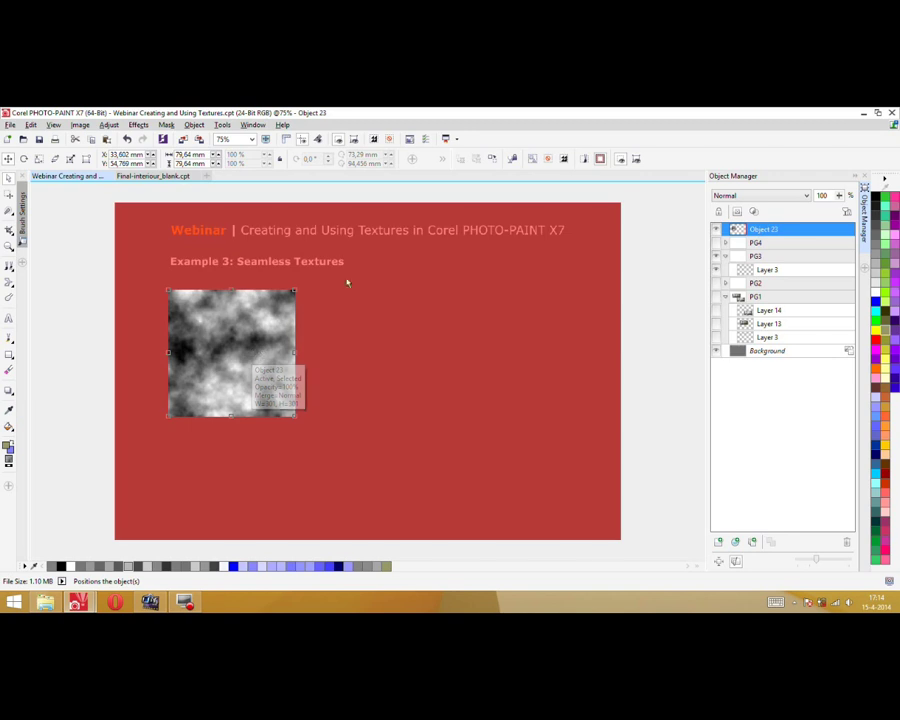
click(8, 428)
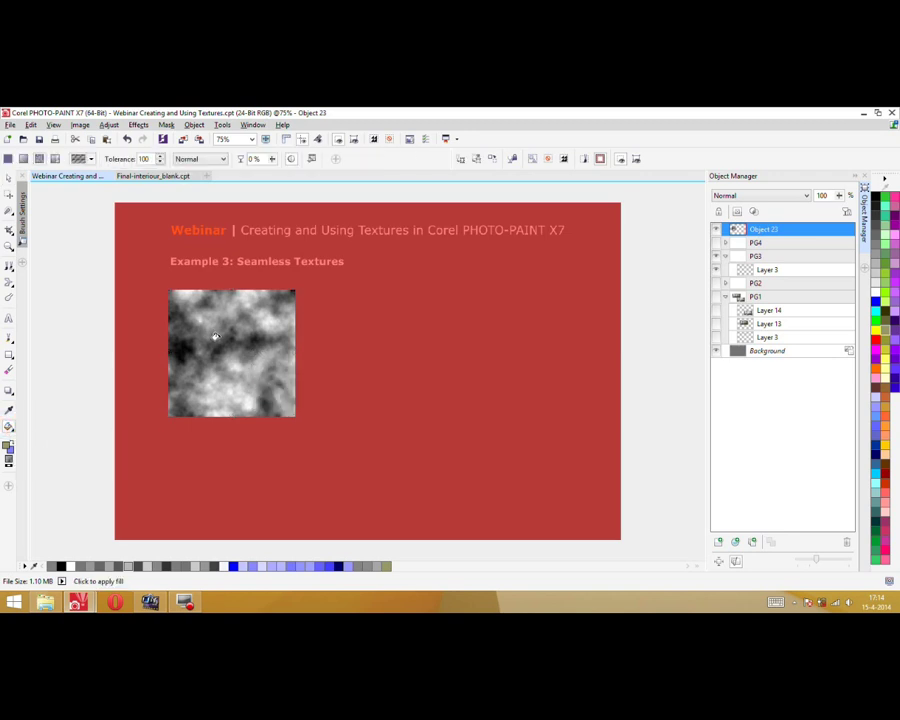
click(215, 337)
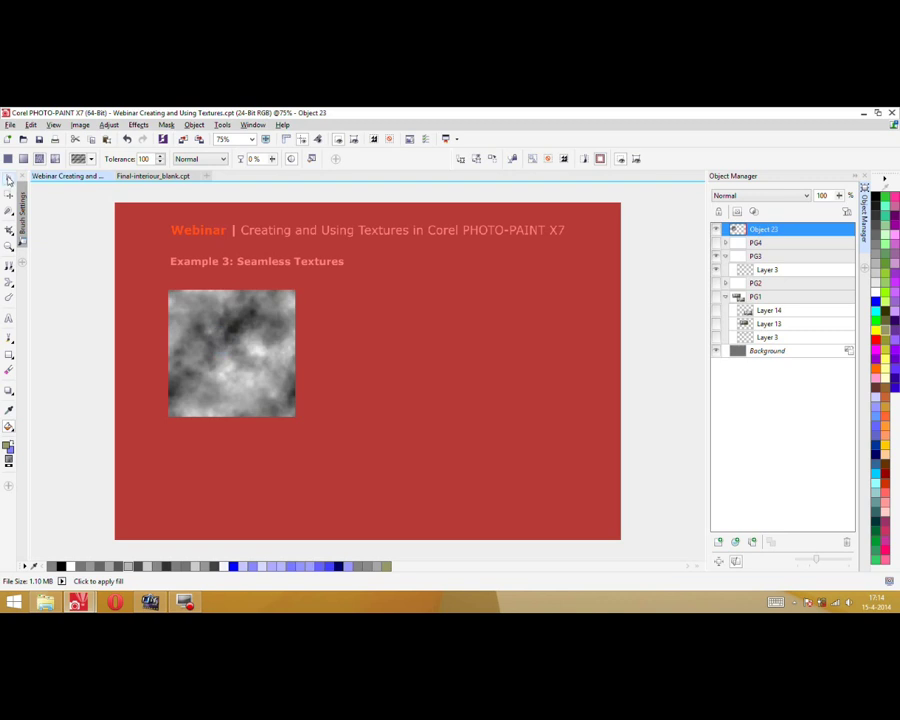
click(8, 178)
click(387, 138)
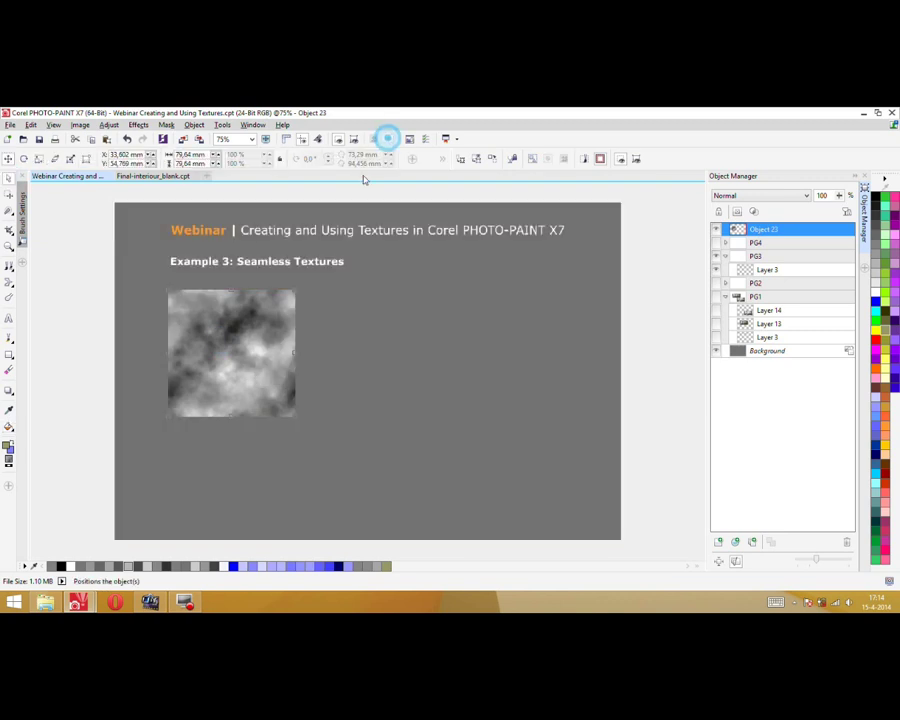
Duplicate the refilled cloud square, place the copy flush beside it to check the seam, and delete the copy
click(245, 333)
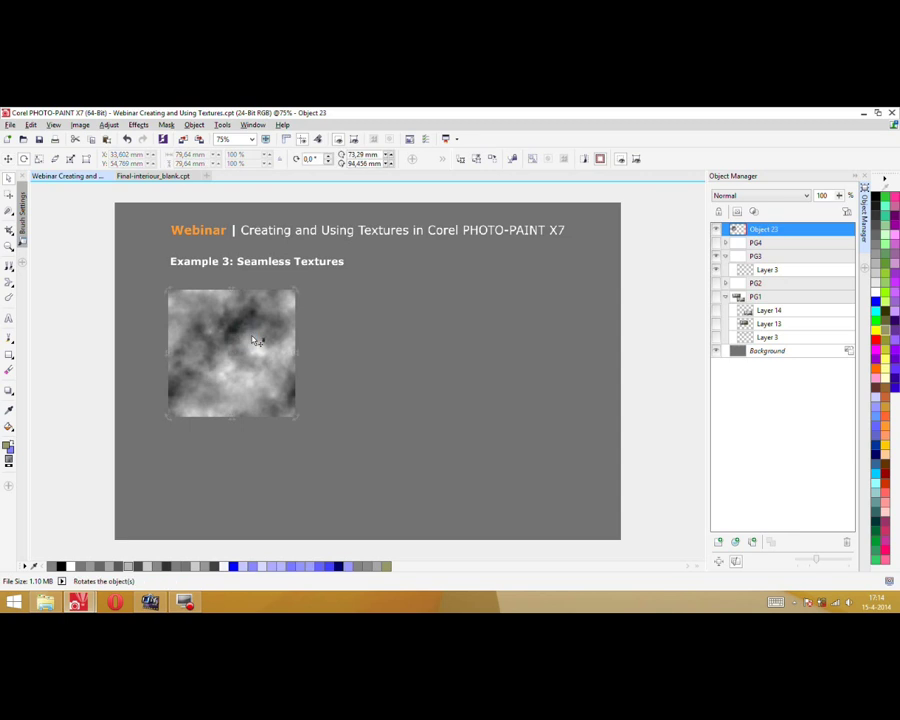
key(ctrl+d)
drag(237, 345, 359, 344)
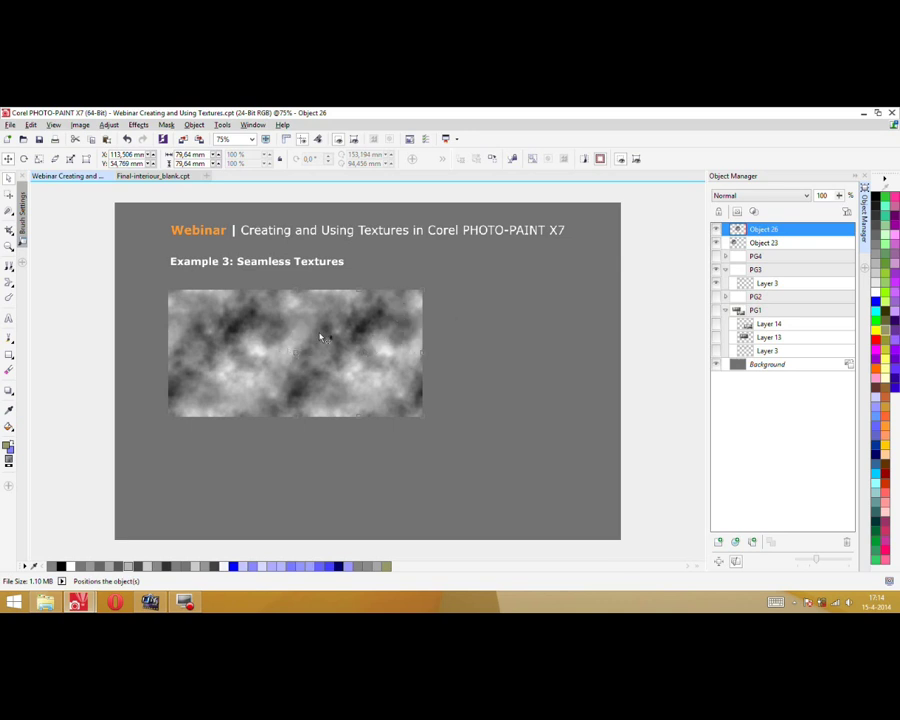
key(Delete)
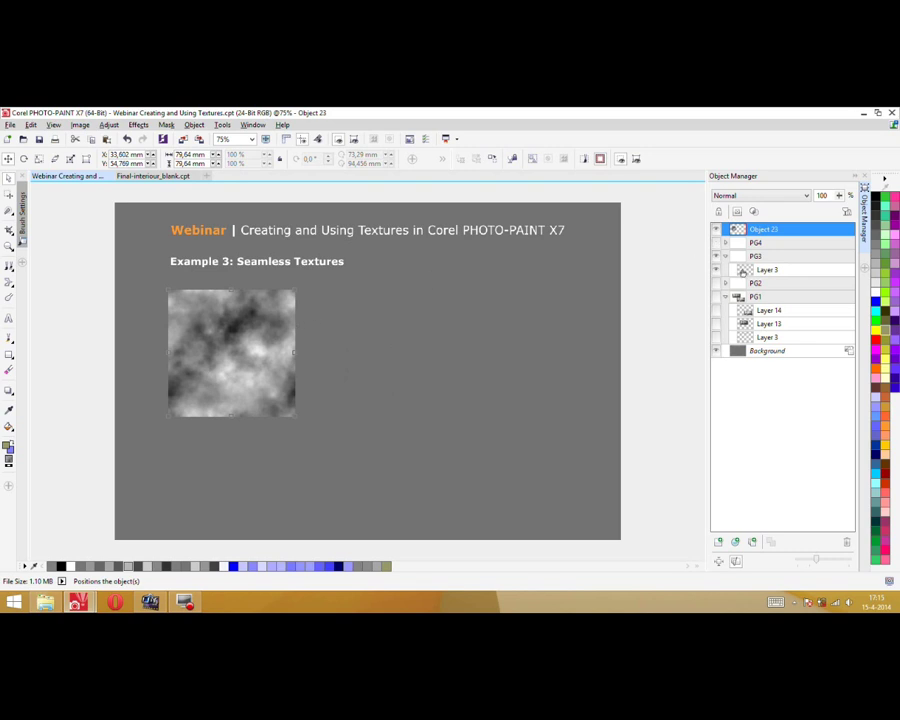
Delete the cloud square, then hide group PG3 together with its Layer 3 and collapse the group
click(846, 541)
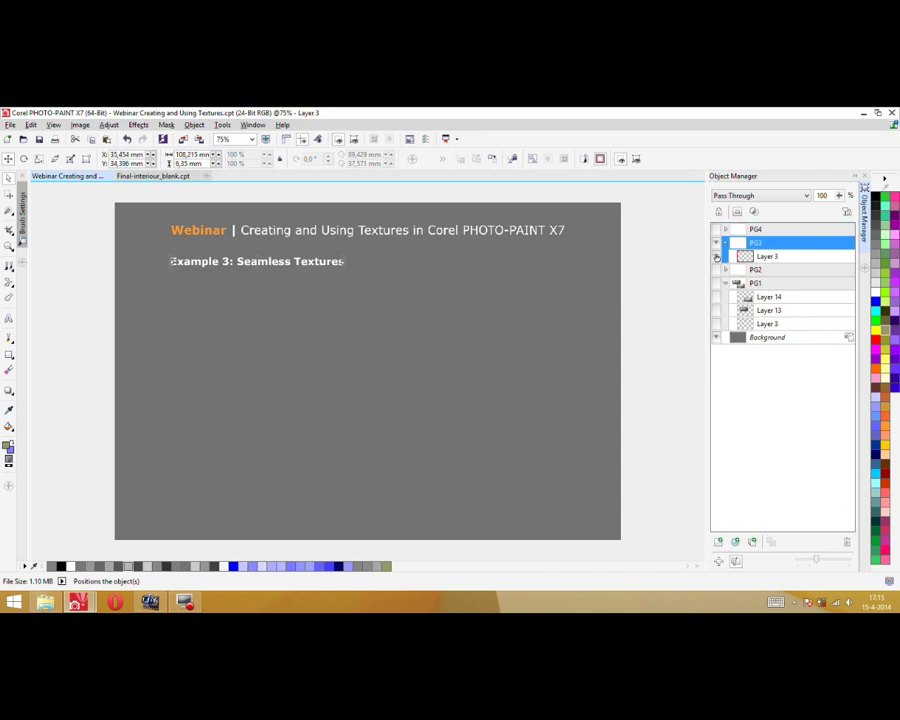
click(716, 243)
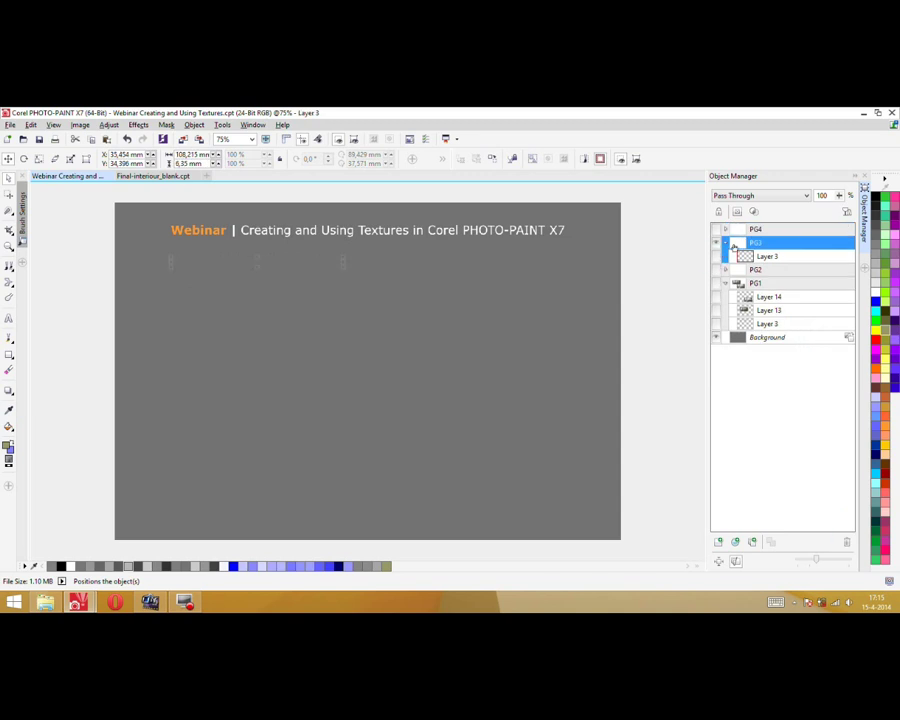
click(725, 243)
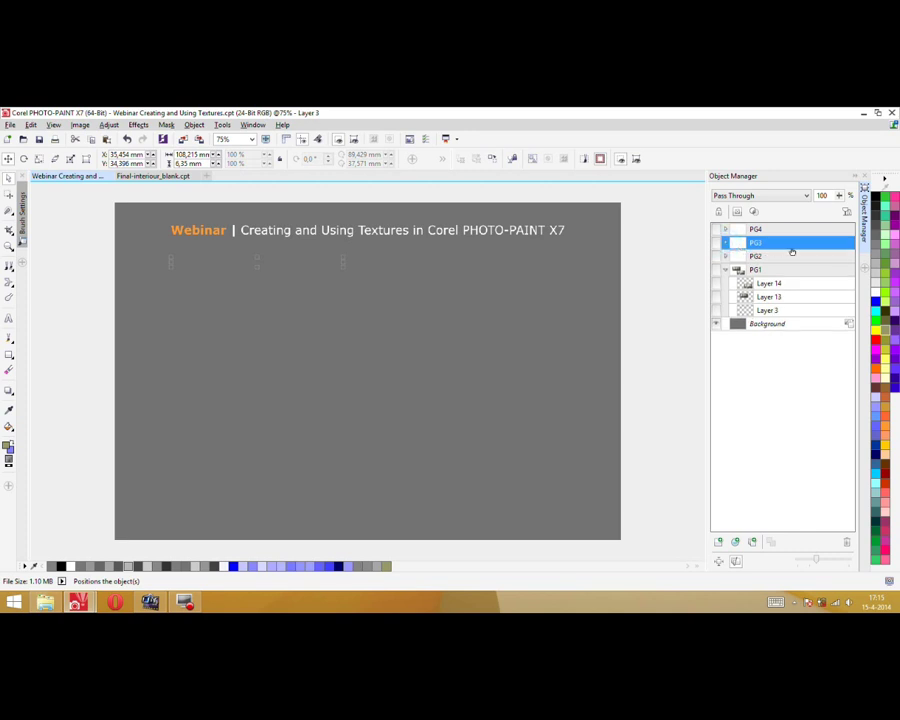
Collapse group PG1, then show the tips group PG4 and expand it
click(725, 270)
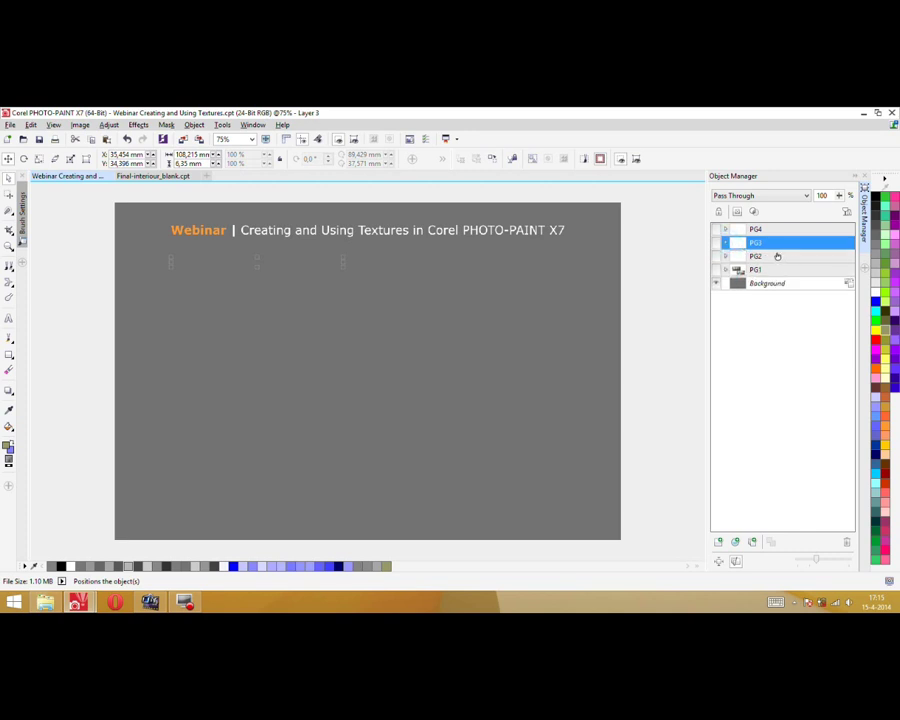
click(716, 230)
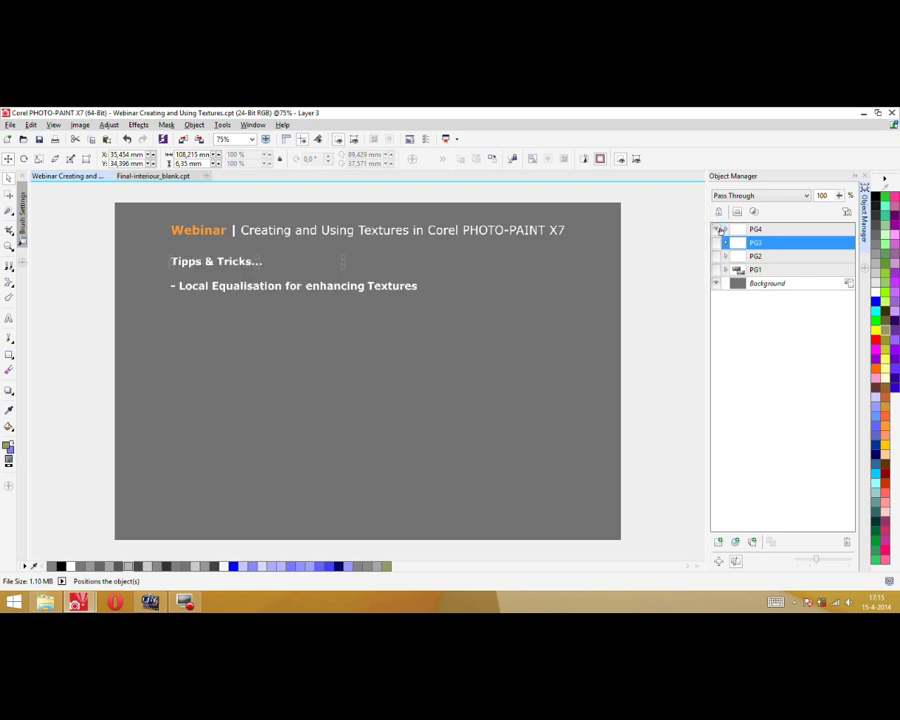
click(725, 230)
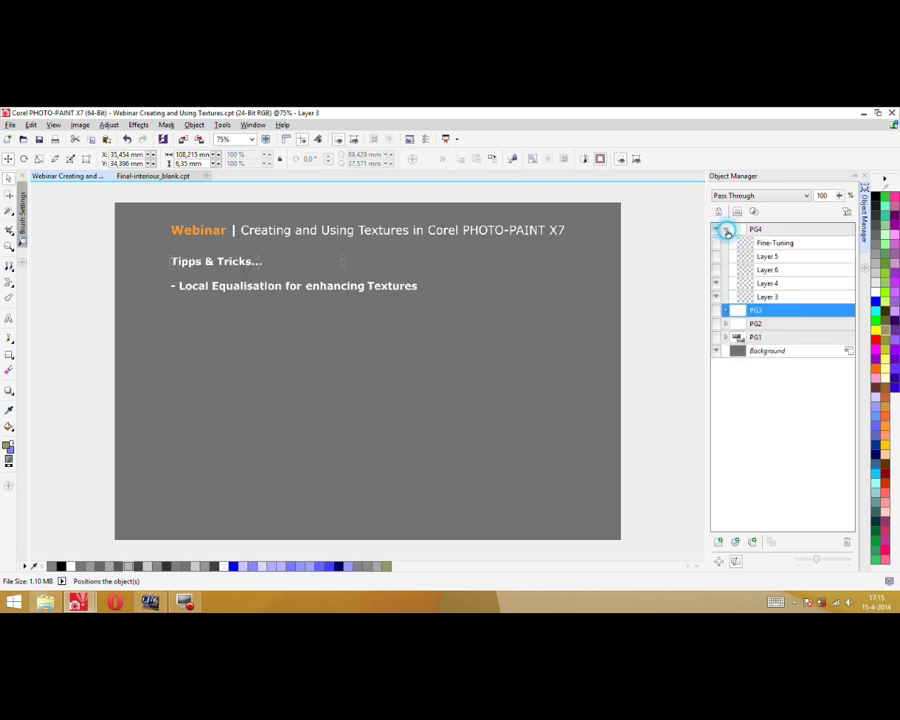
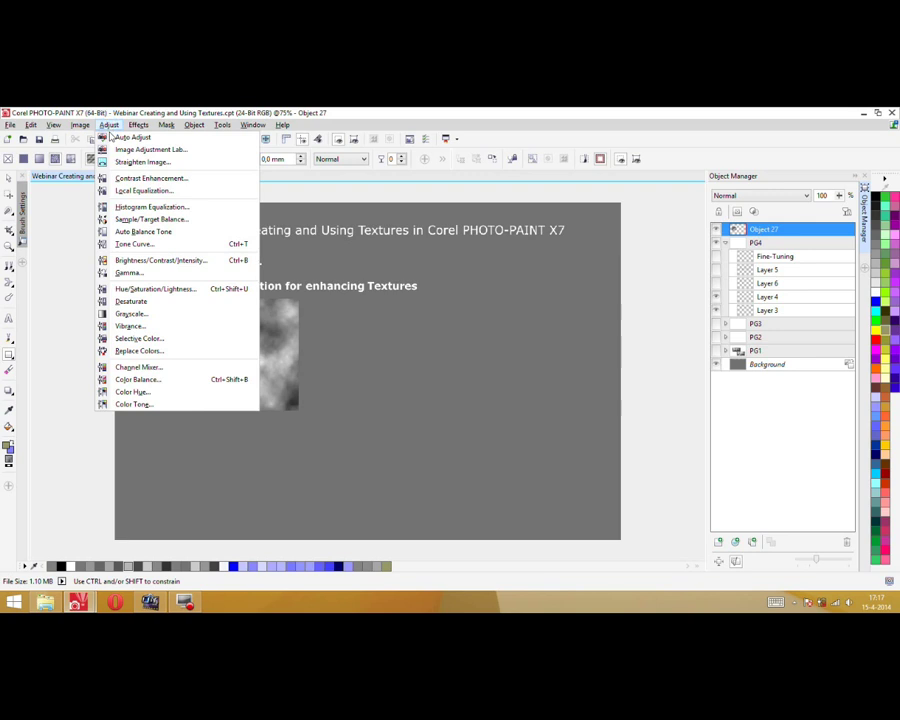
Try Local Equalization with width and height 11 on the cloud rectangle, then undo the effect and the rectangle's creation
click(132, 190)
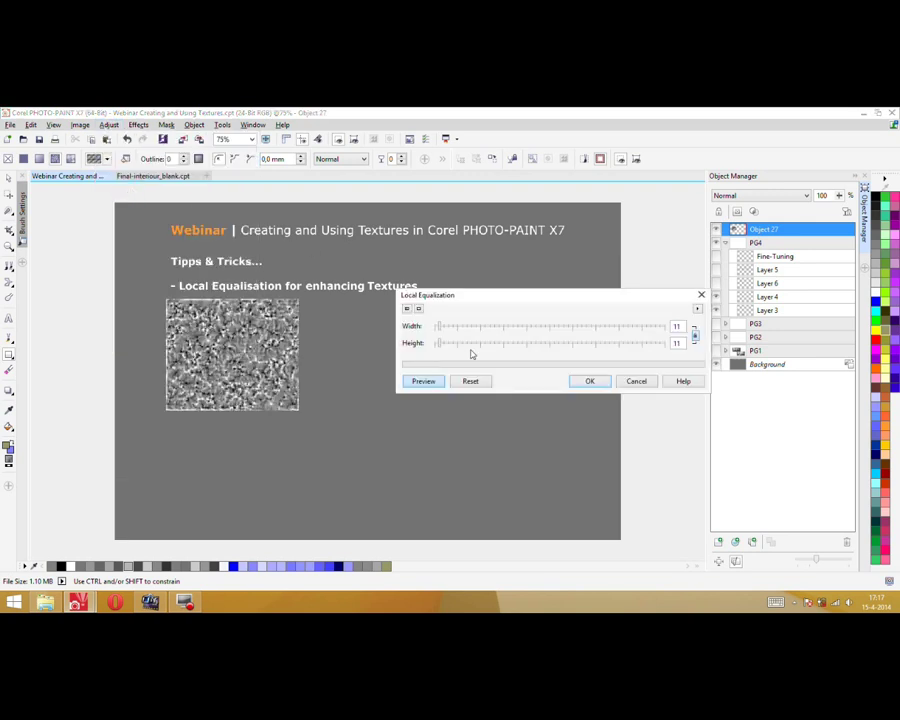
mouse_move(440, 326)
mouse_down()
mouse_move(534, 343)
mouse_move(439, 334)
mouse_up()
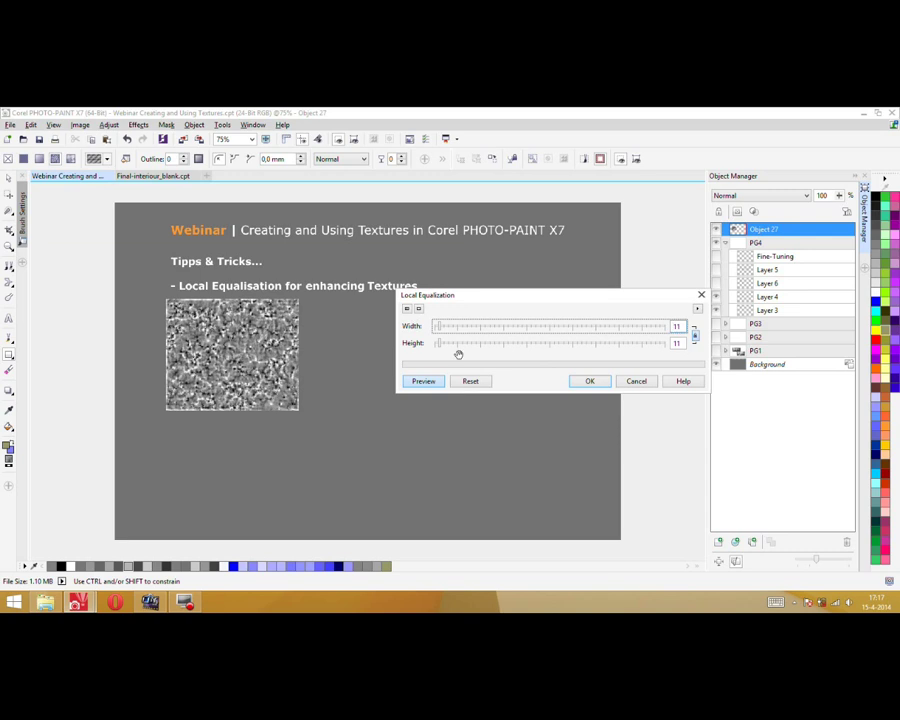
click(590, 381)
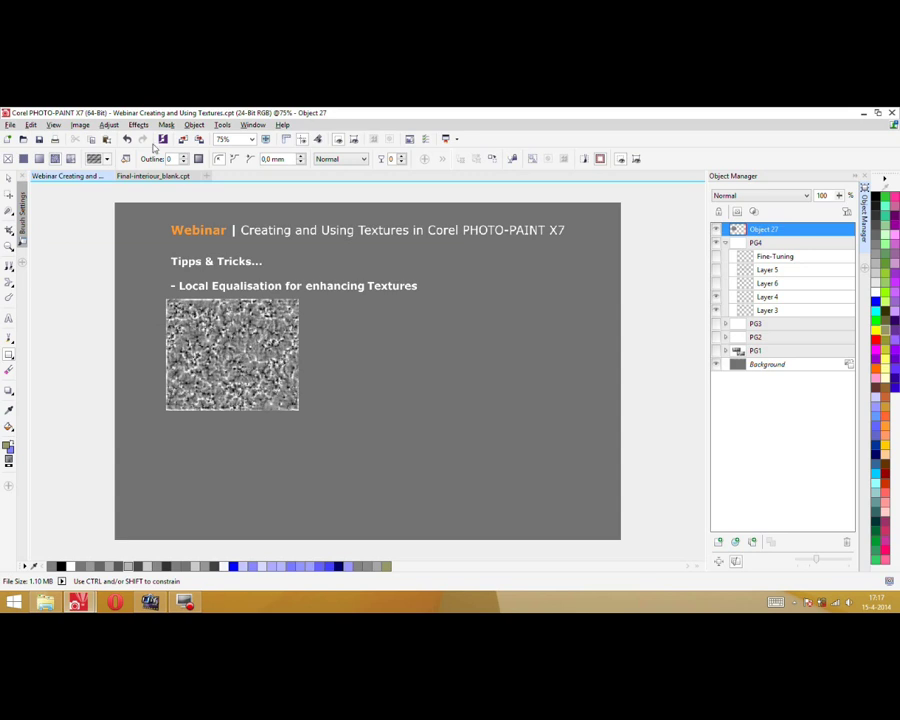
click(127, 140)
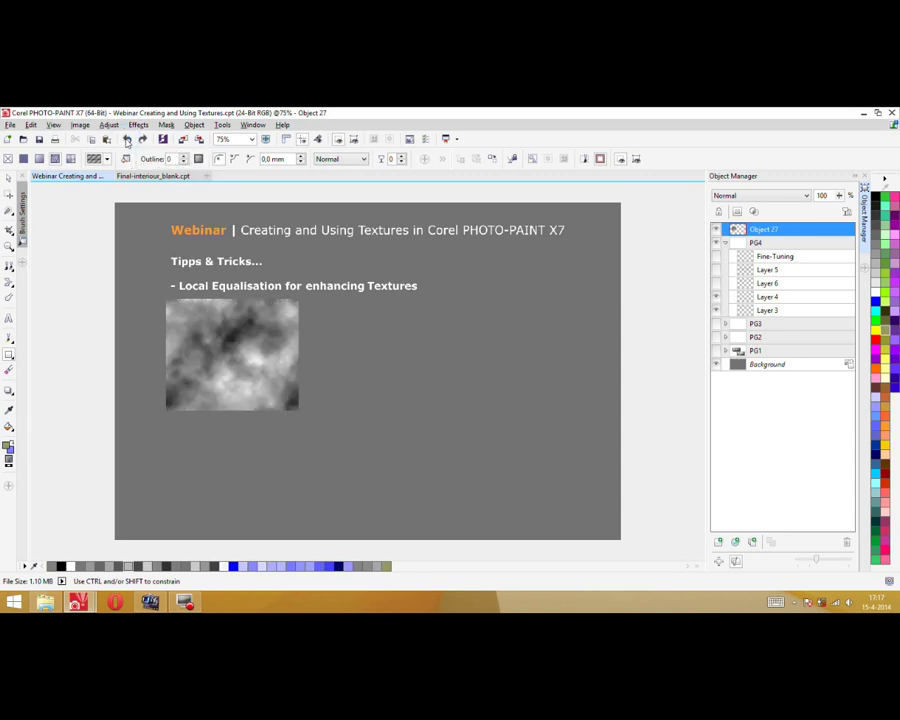
click(127, 140)
Show Layer 6 with the Copy Visible tip in PG4, then switch to Final-interiour_blank.cpt with the Pick tool active
click(716, 271)
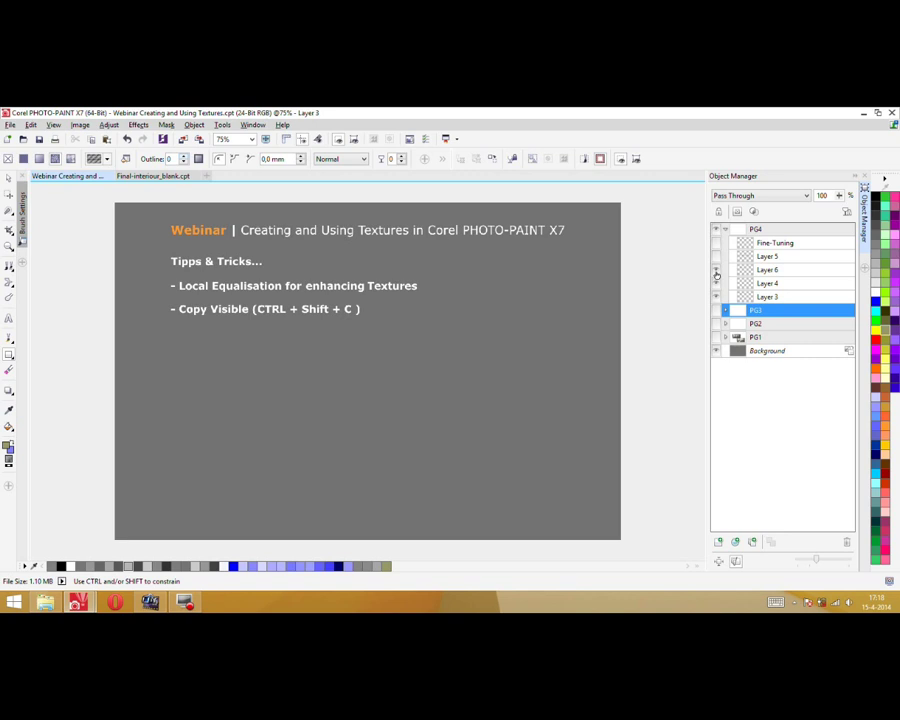
click(156, 177)
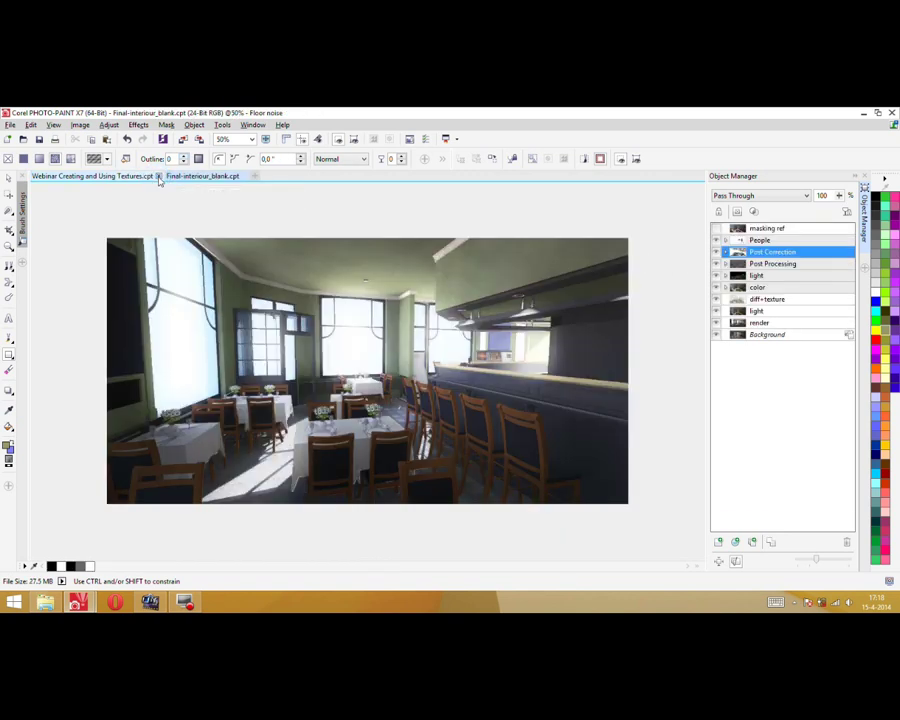
click(8, 178)
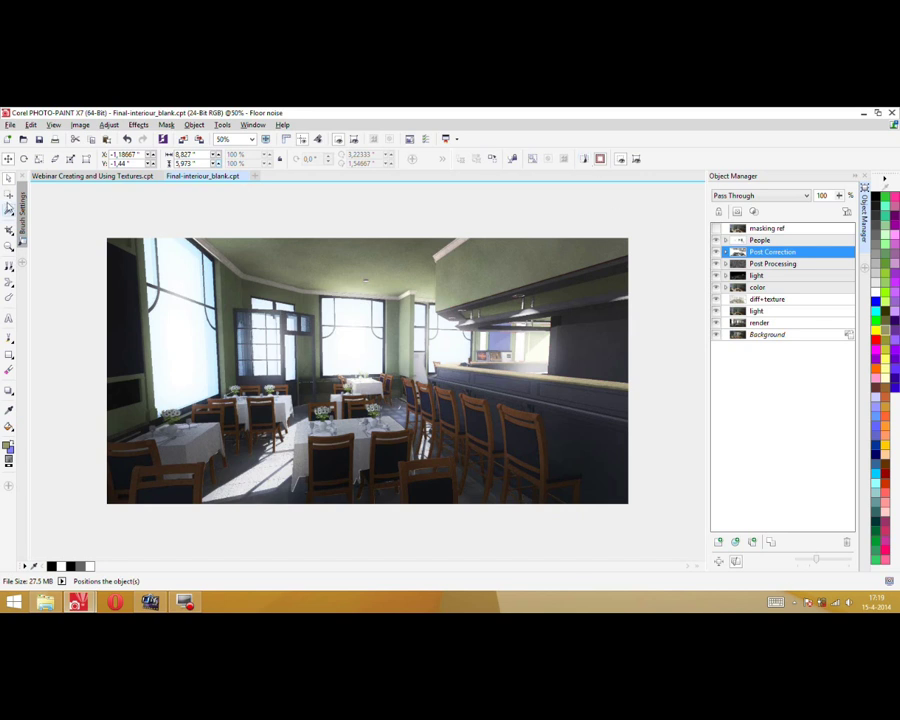
Draw a rectangle mask around the entire restaurant interior image using the Rectangle Mask tool
click(8, 212)
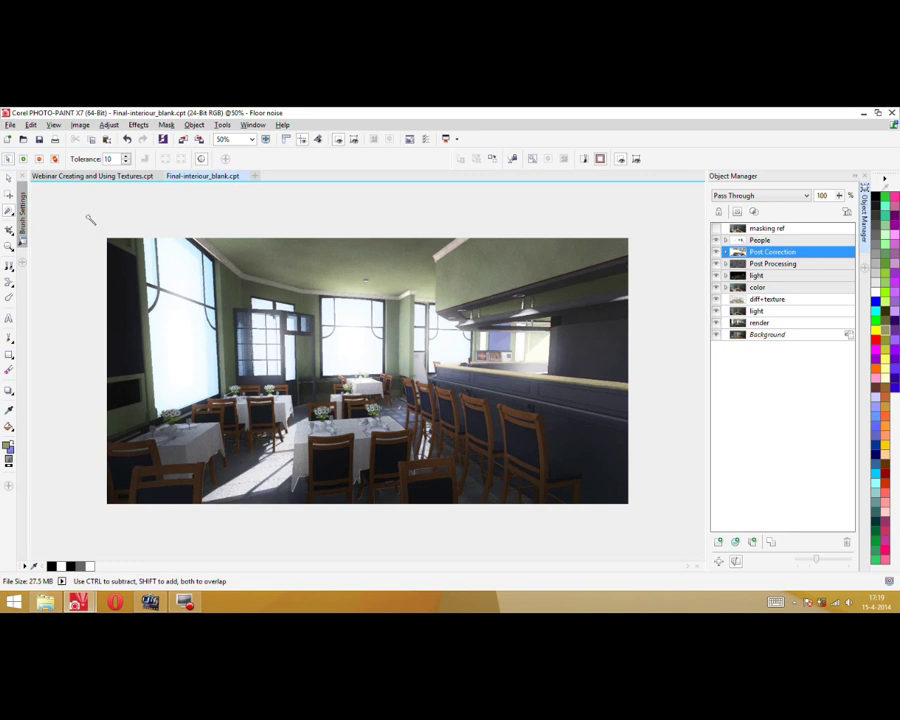
click(8, 211)
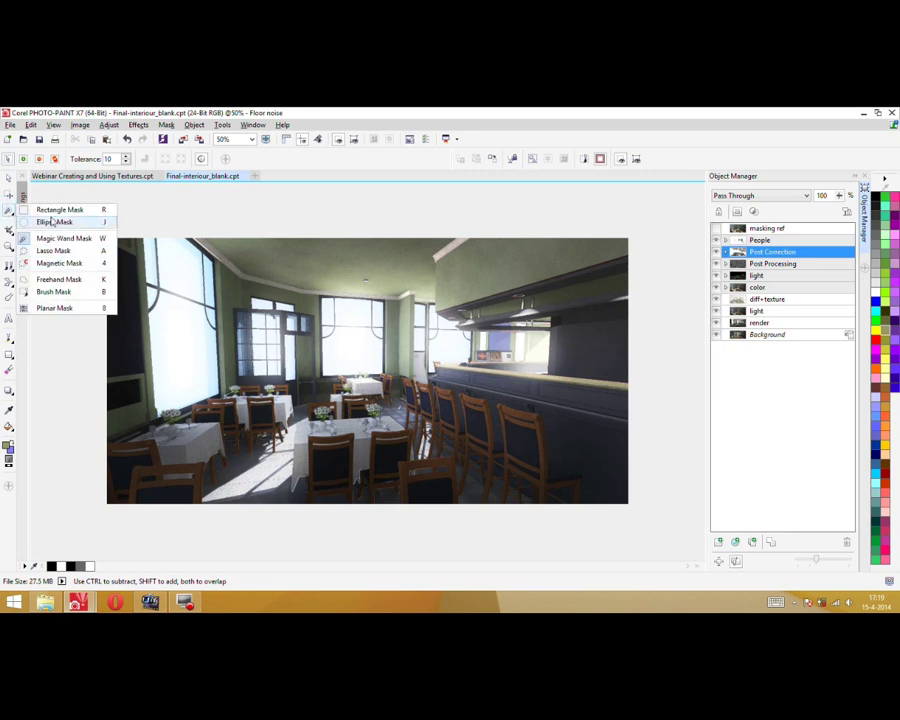
click(52, 213)
drag(105, 236, 632, 507)
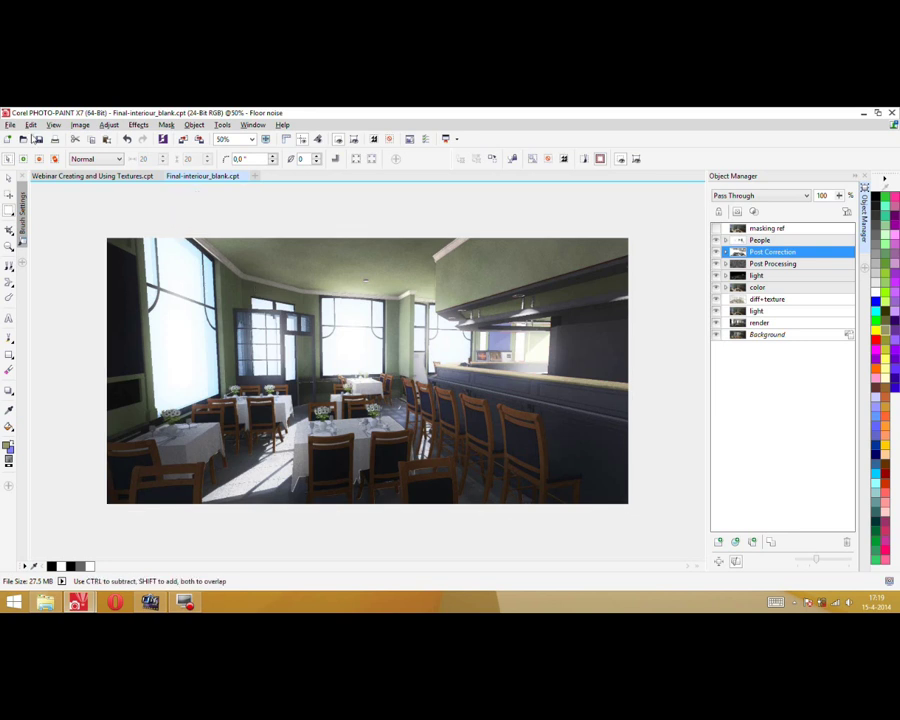
Use Copy Visible on the masked image and paste the merged copy as a new object, then select the masking ref layer
click(32, 125)
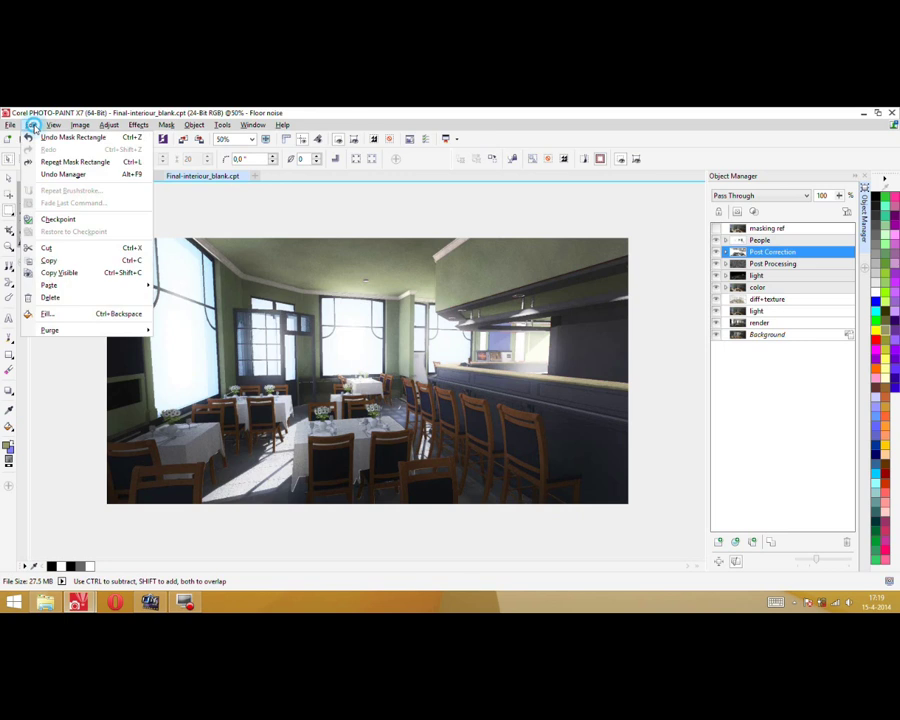
click(59, 274)
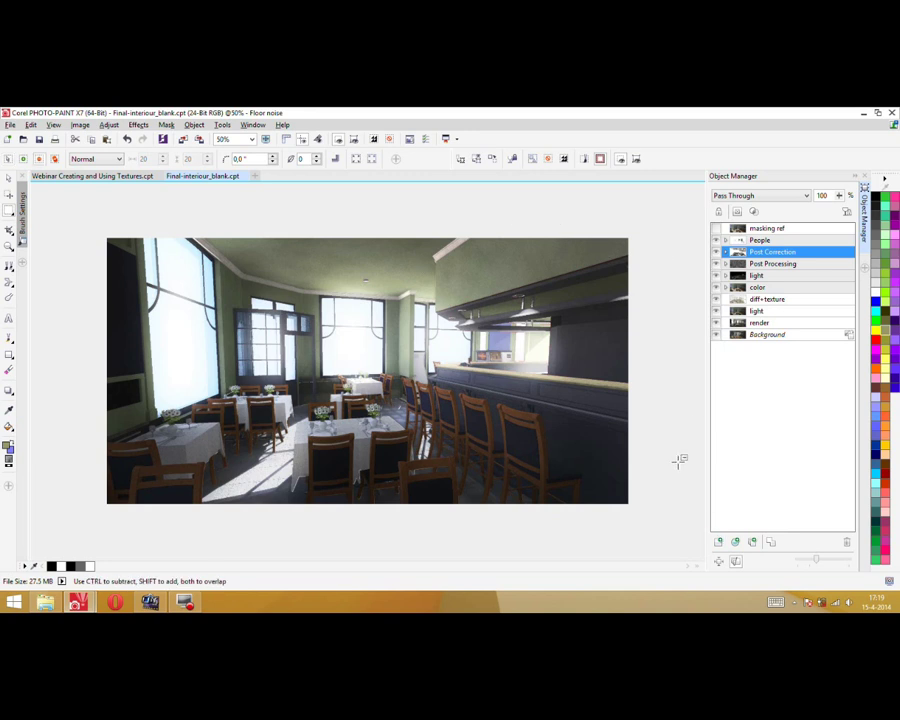
key(ctrl+v)
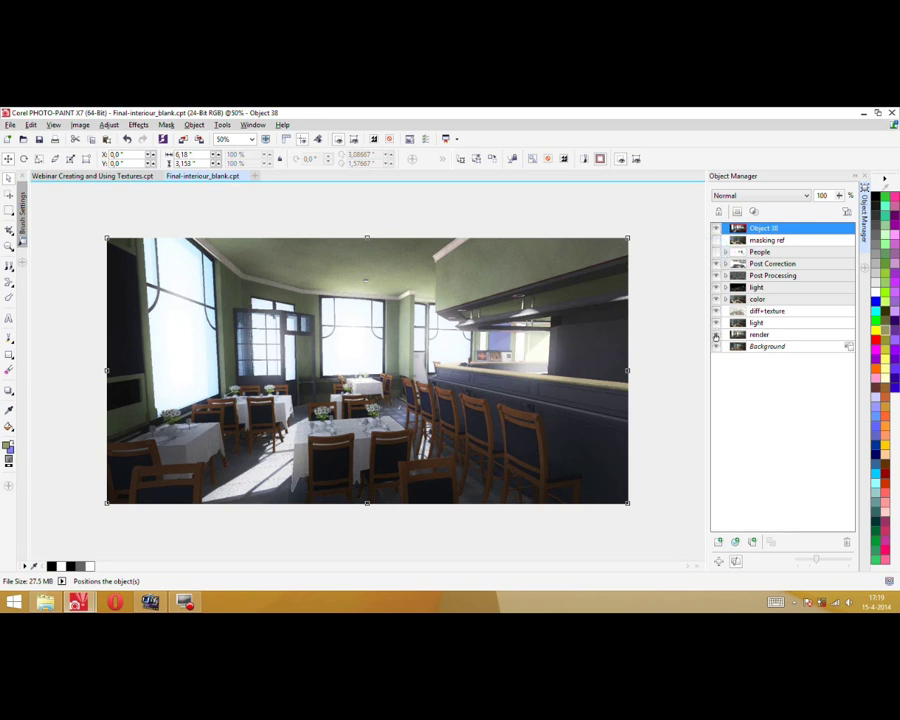
click(745, 241)
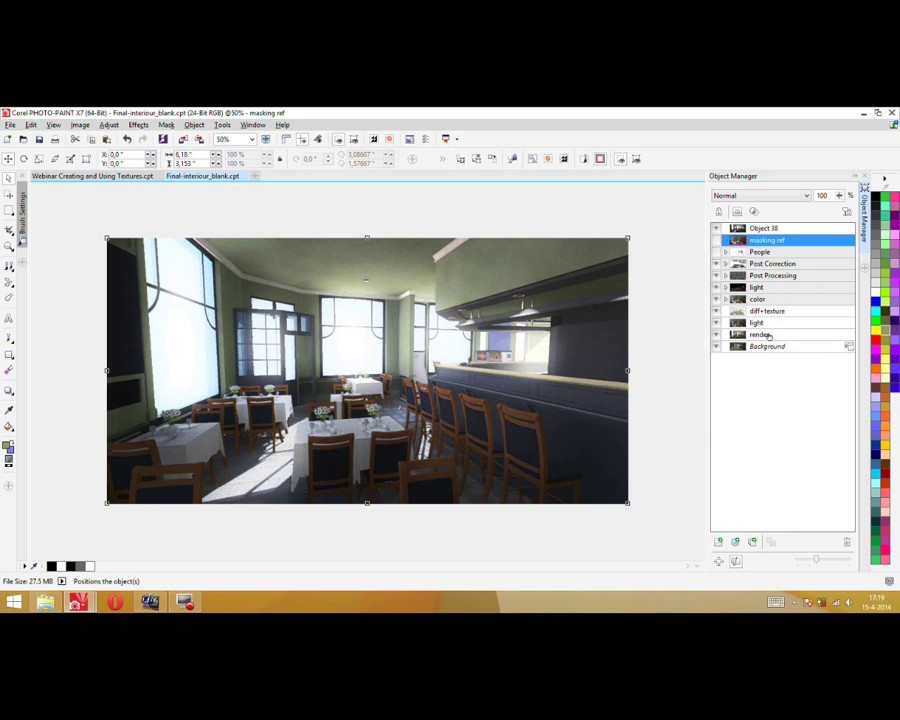
Group the objects from masking ref down to render and hide the resulting group
shift+click(768, 335)
right_click(768, 335)
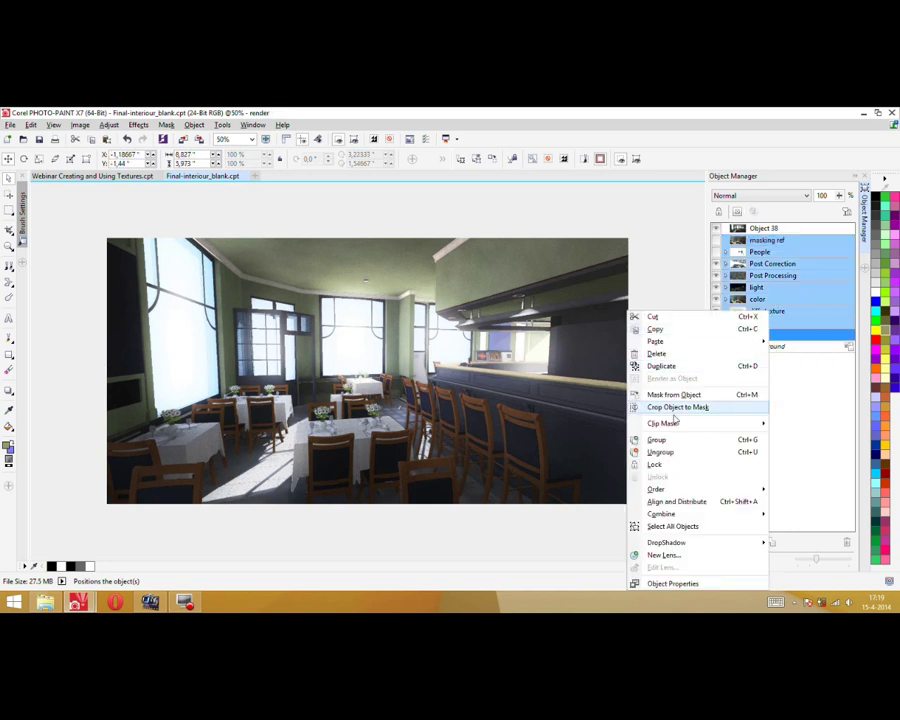
click(662, 438)
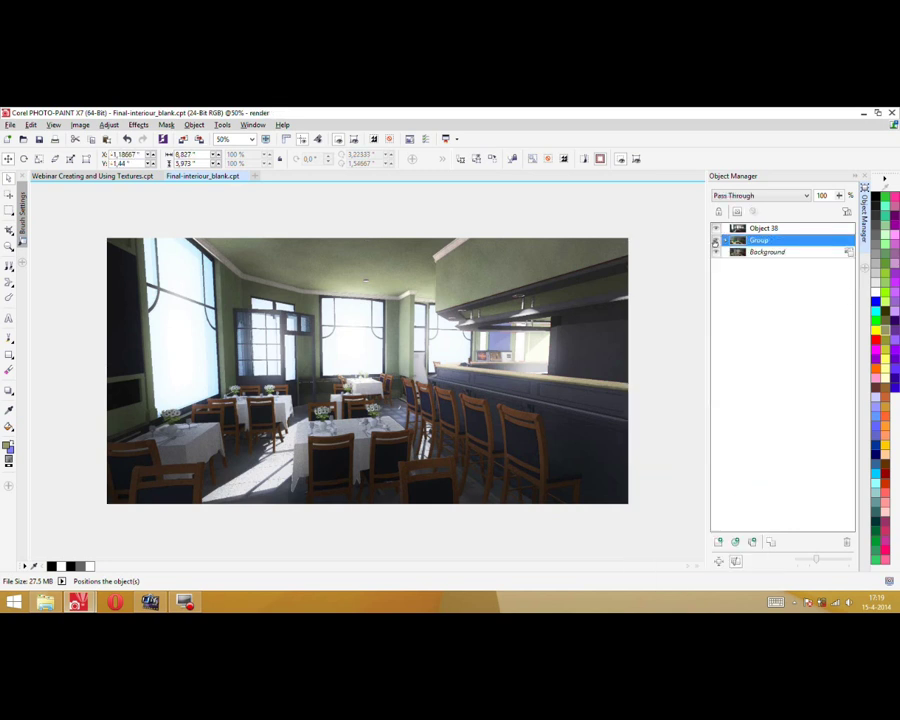
click(716, 241)
Compare the image with and without Object 38 by switching its visibility off and on again
click(716, 229)
click(716, 229)
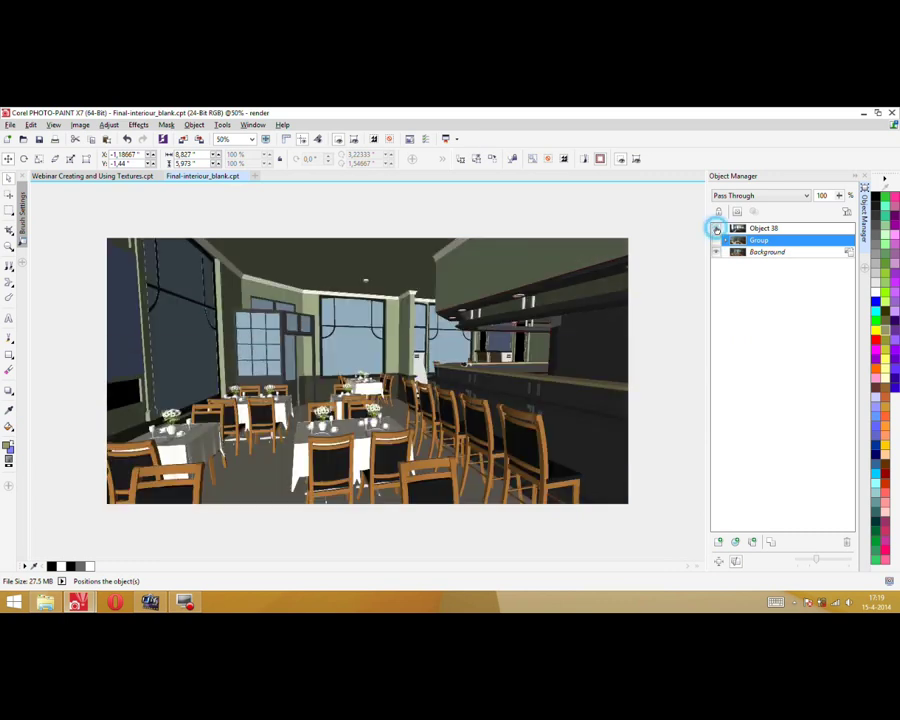
click(716, 229)
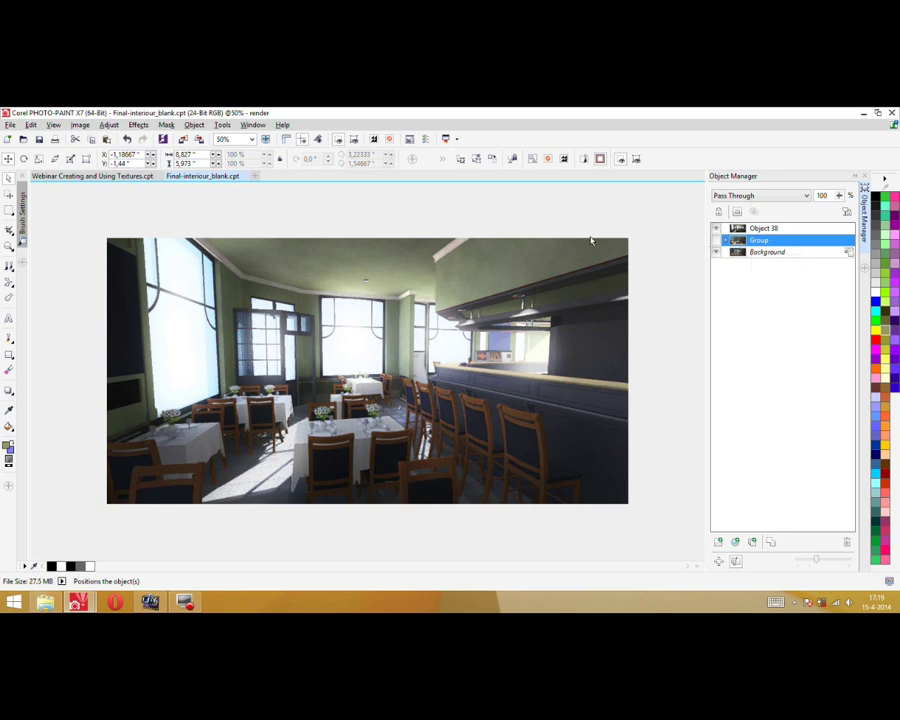
In the webinar slide document, make the Fine-Tuning layer of PG4 visible and keep Layer 5 hidden
click(111, 177)
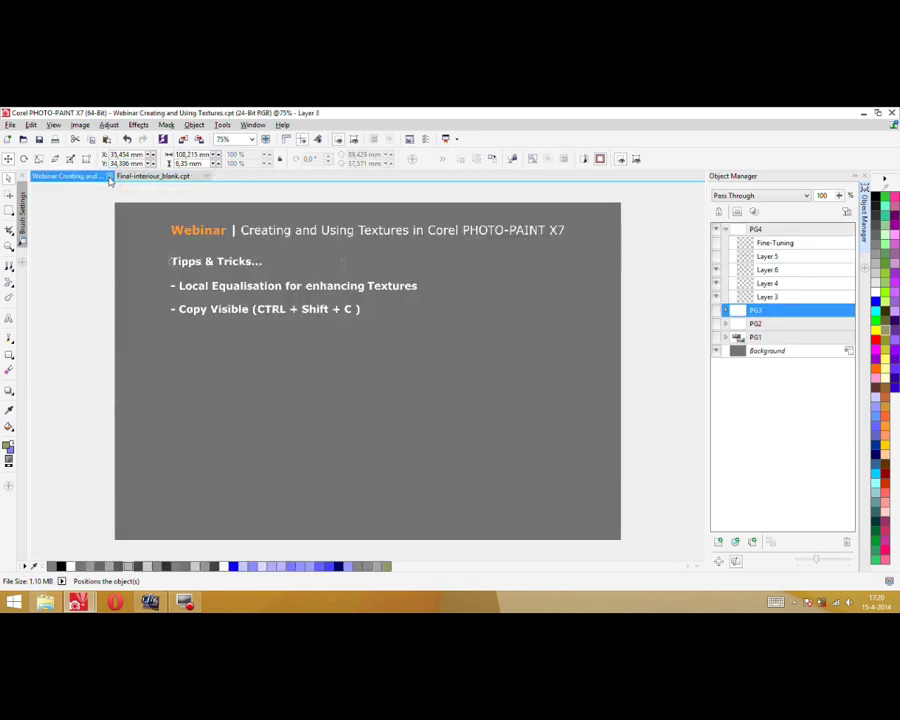
click(716, 259)
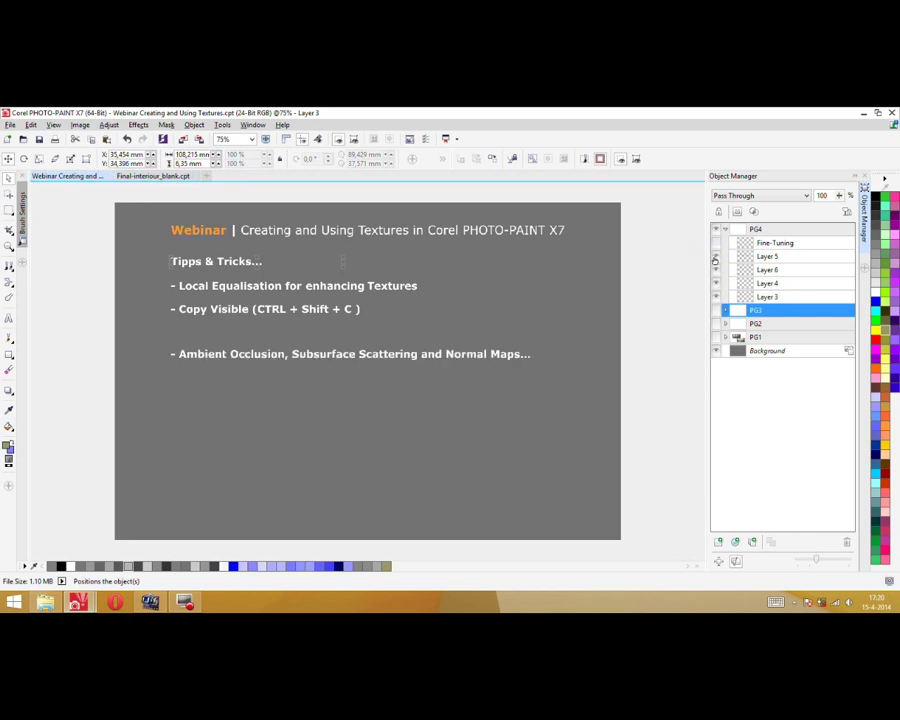
click(716, 259)
click(716, 245)
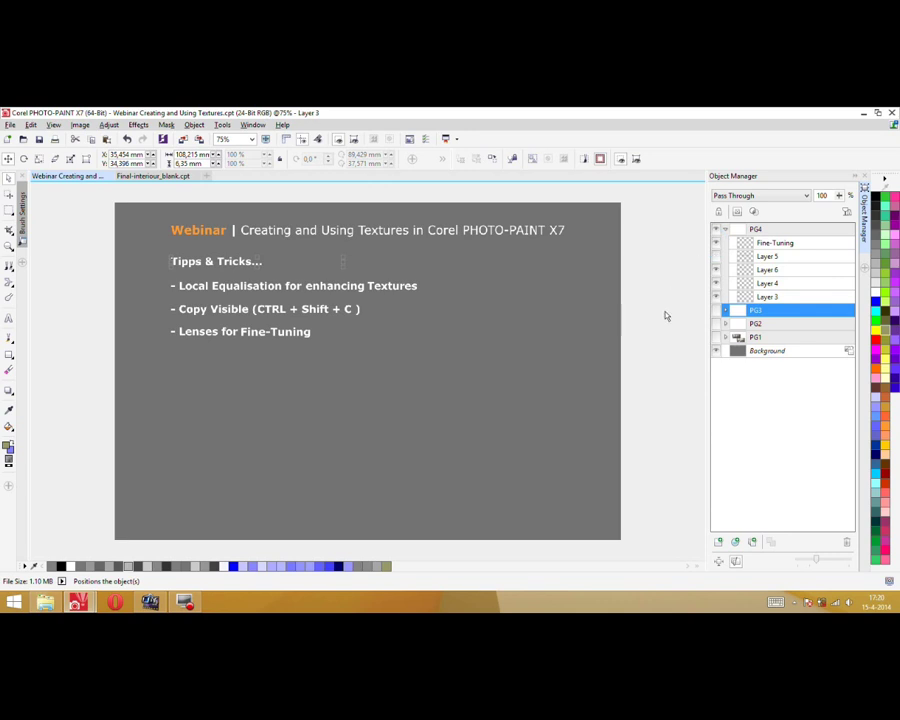
Return to Final-interiour_blank.cpt and inspect the objects inside the hidden group
click(158, 177)
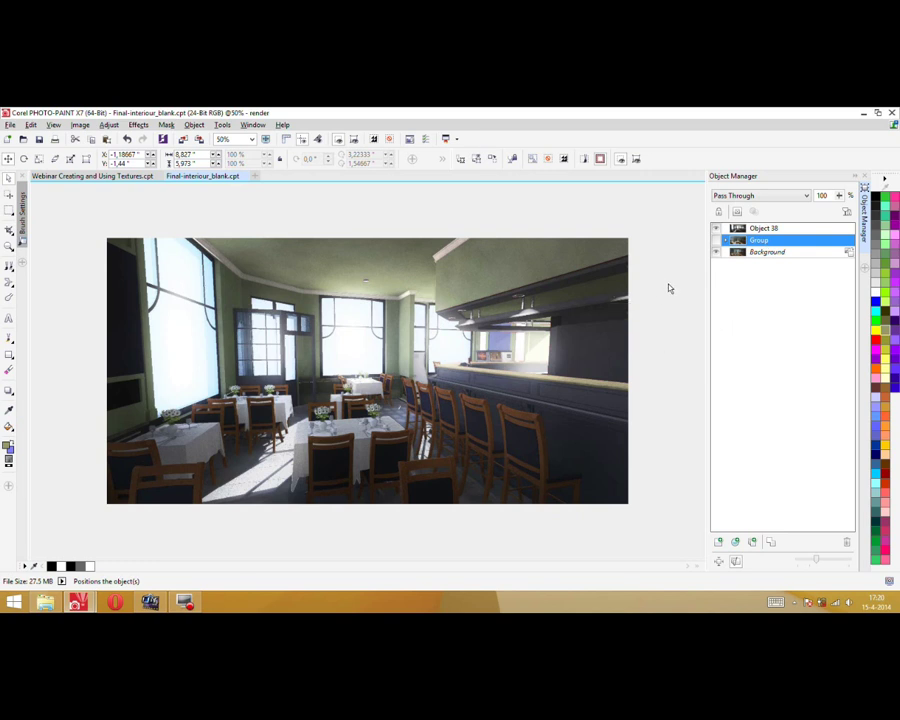
click(725, 240)
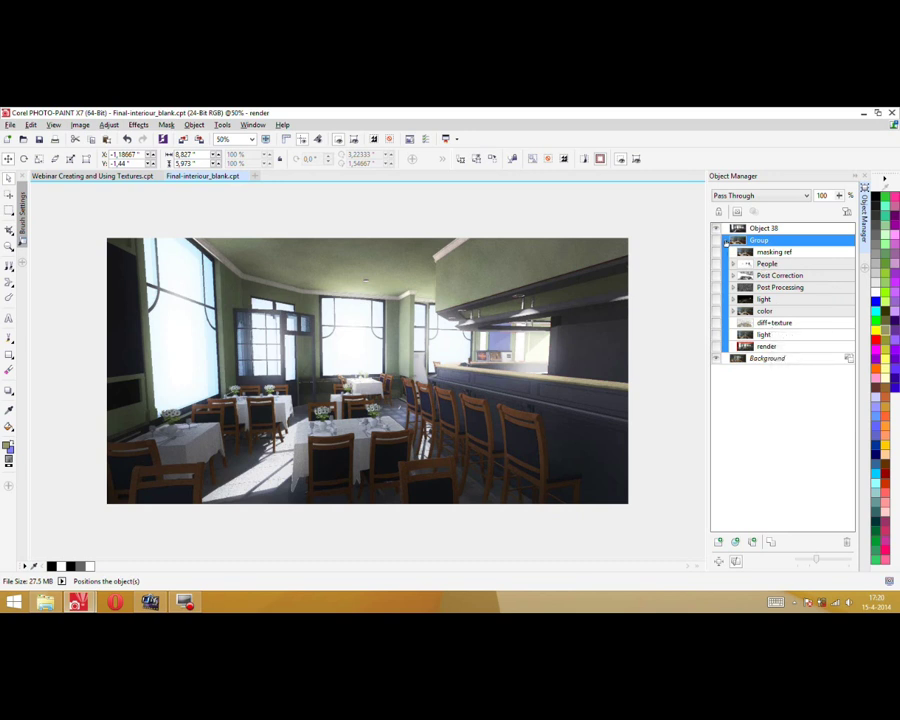
click(725, 242)
Add a Brightness-Contrast-Intensity lens above Object 38 with contrast 43 and intensity -10
click(776, 228)
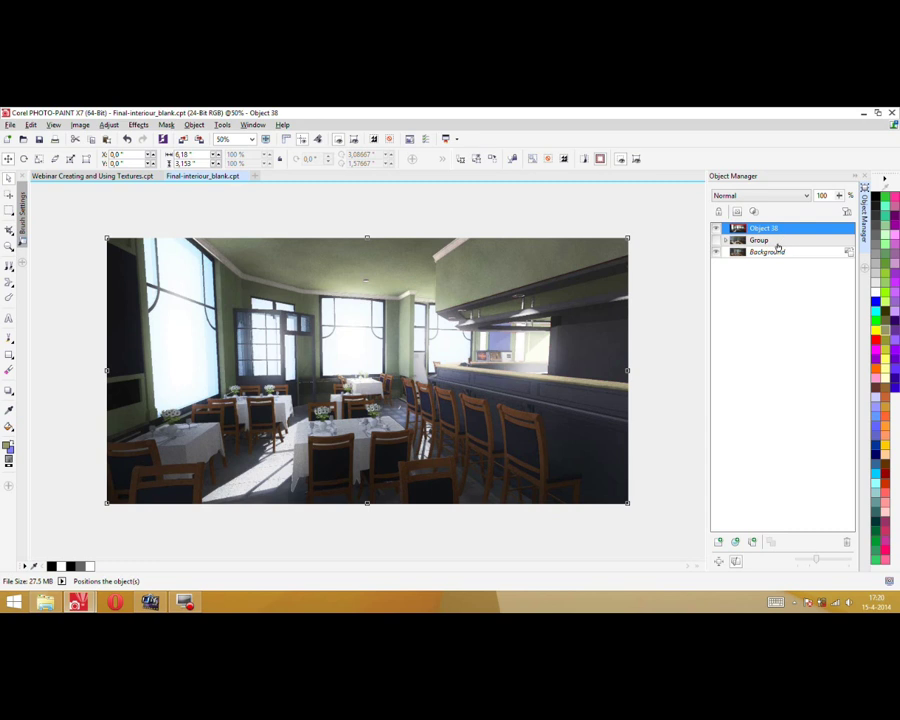
click(735, 543)
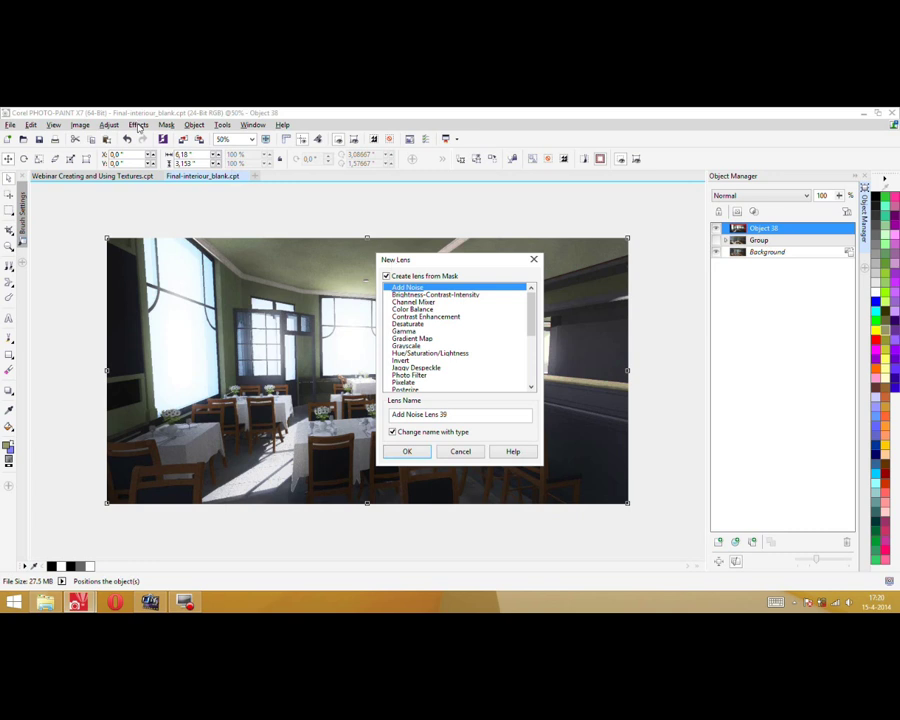
drag(489, 262, 629, 199)
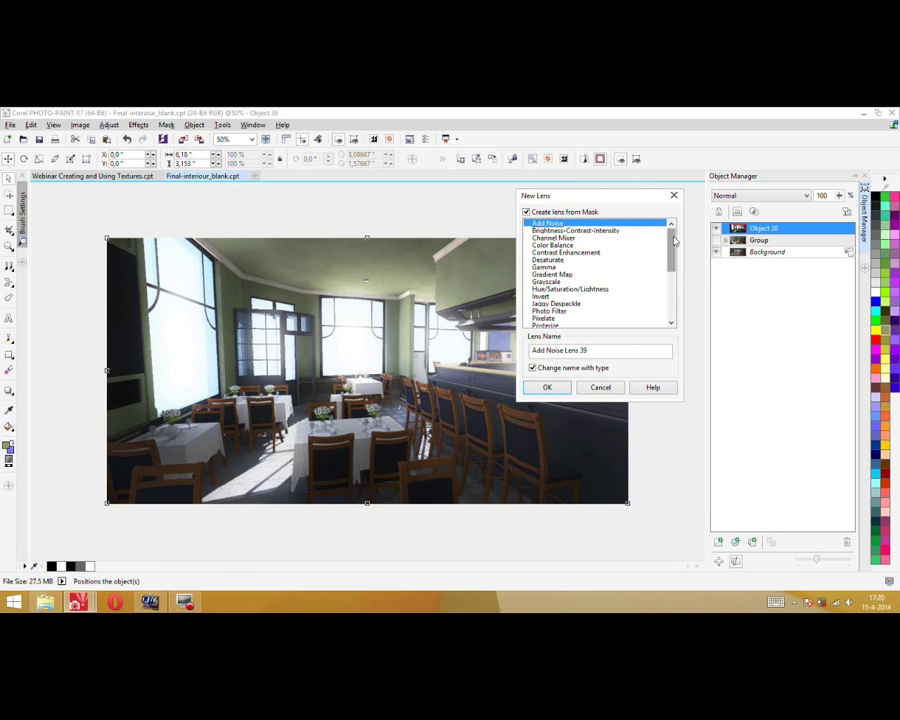
click(585, 232)
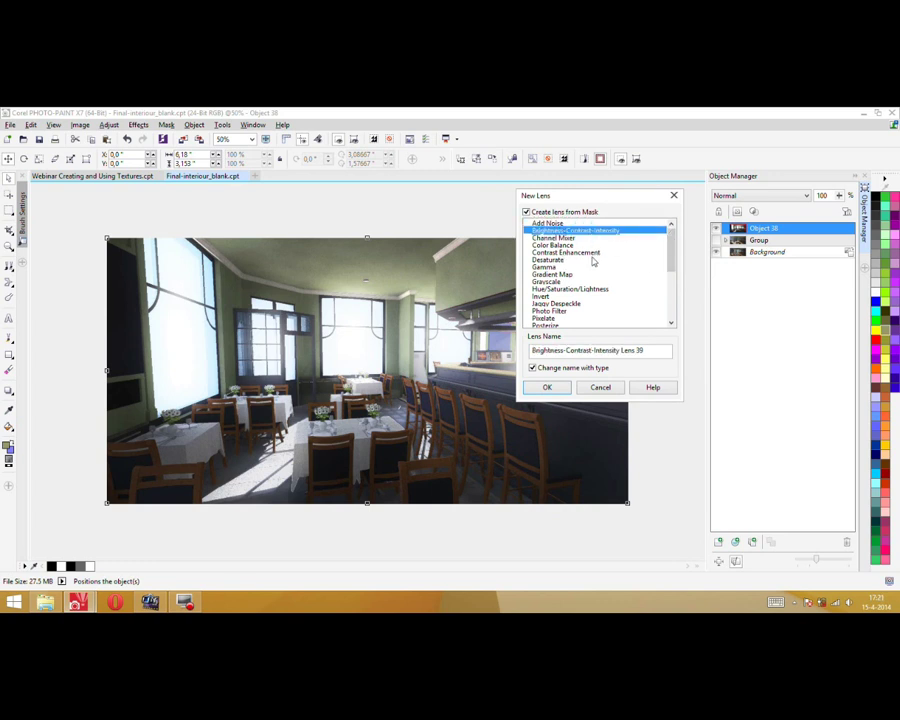
click(548, 387)
drag(467, 301, 514, 233)
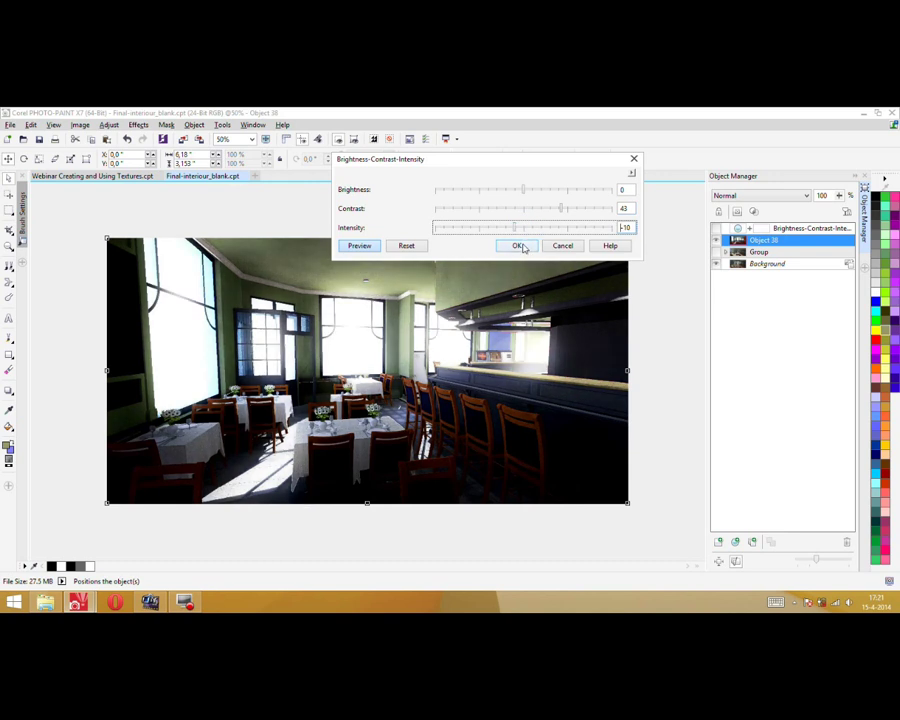
click(519, 246)
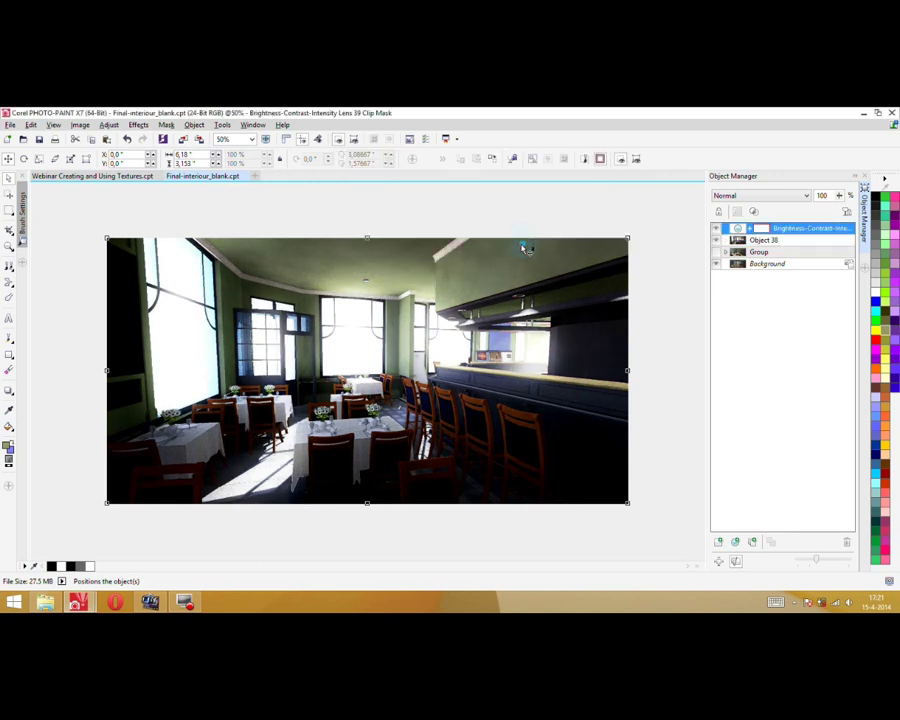
Clip the Brightness-Contrast-Intensity lens to its parent, Object 38, and leave Object 38 selected
click(765, 240)
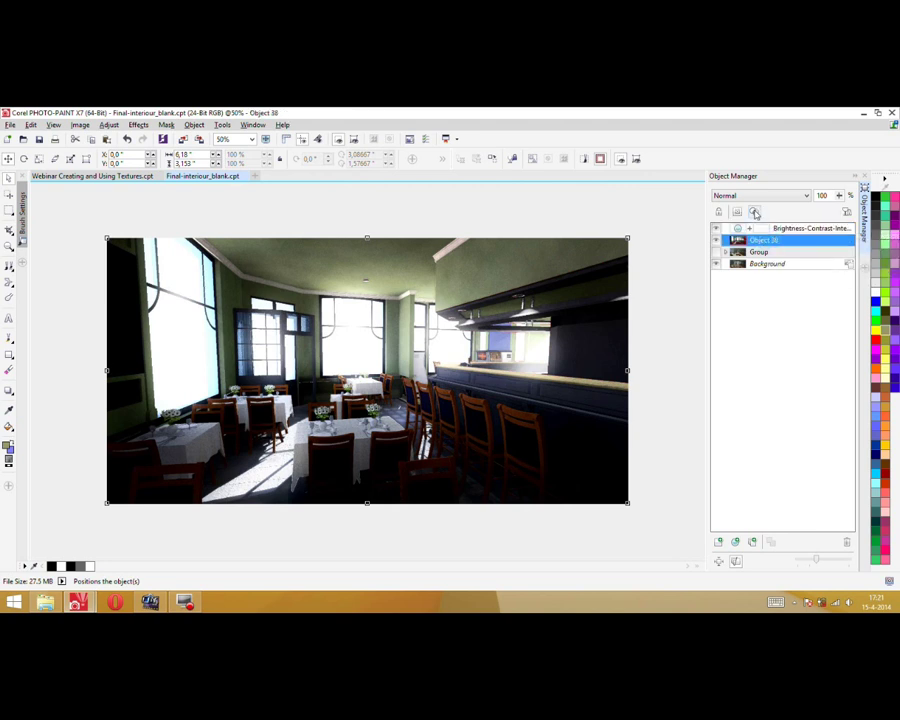
click(755, 212)
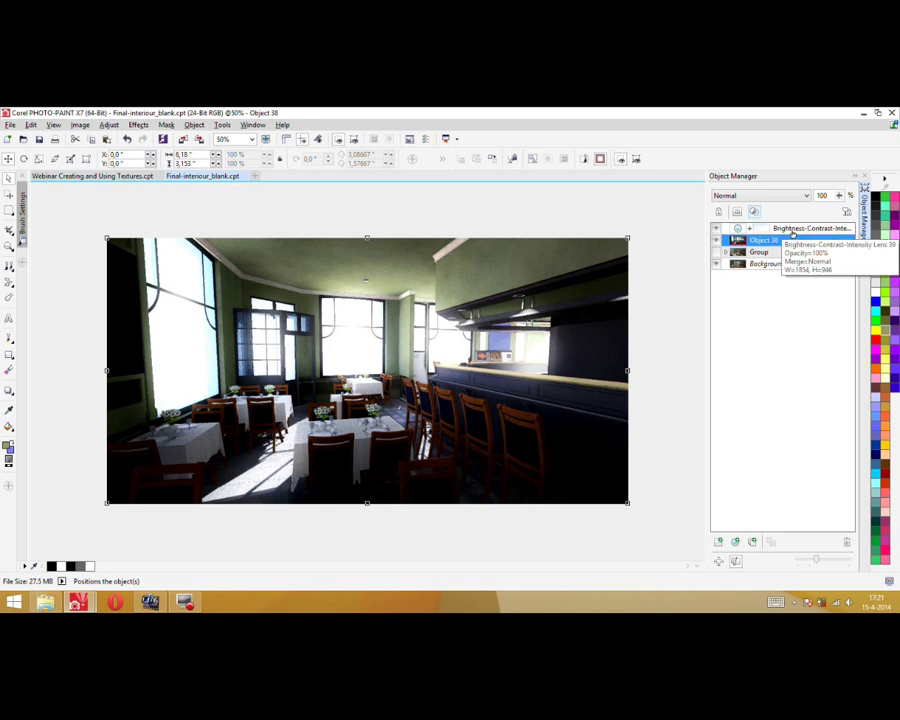
click(754, 212)
click(755, 213)
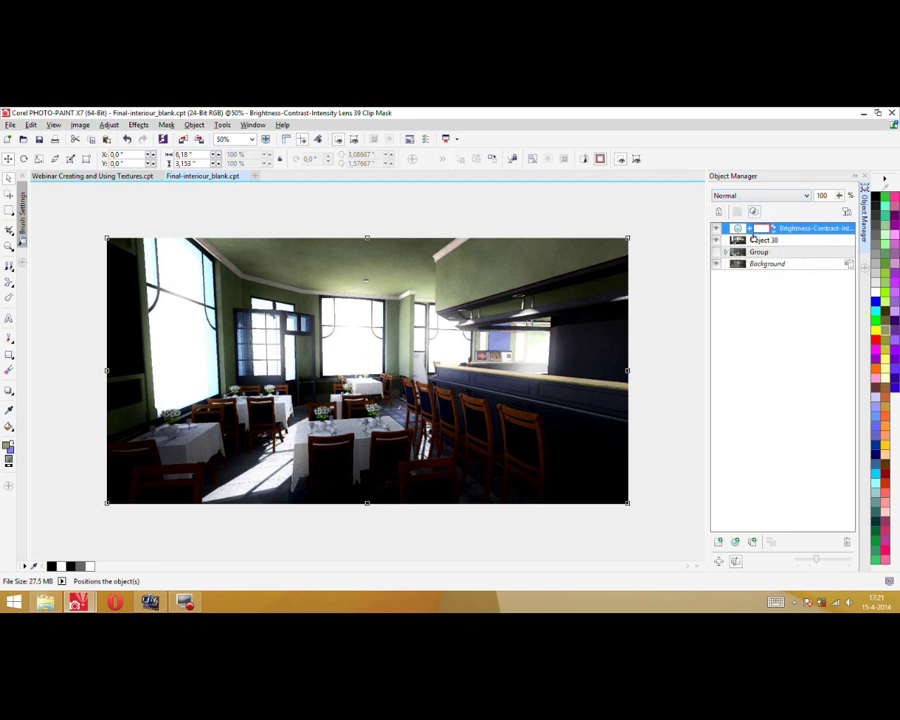
click(765, 241)
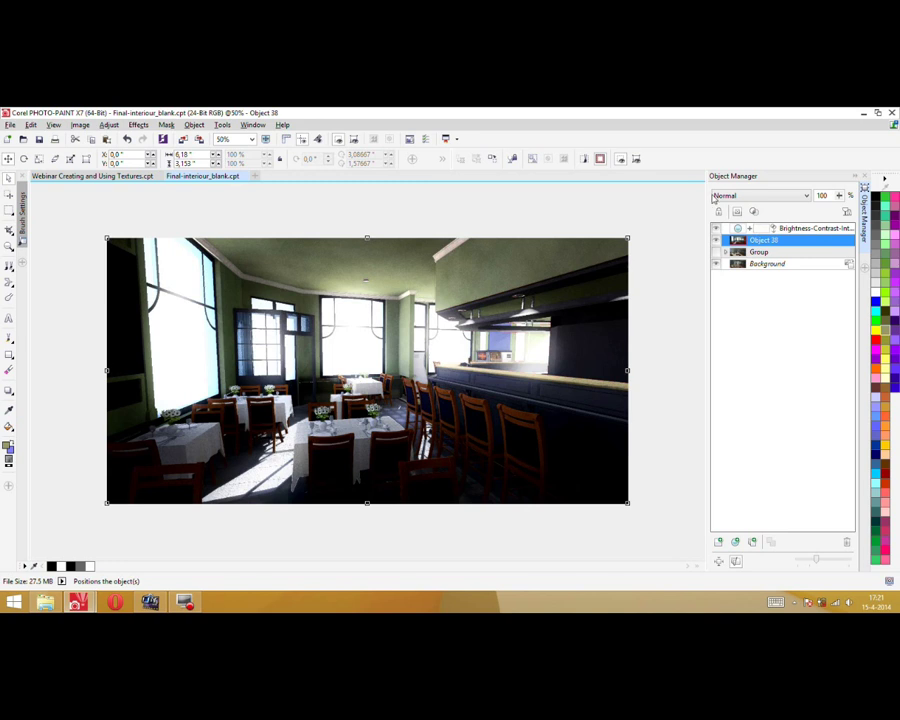
Switch to the webinar slide document and make Layer 5 of PG4 visible
click(119, 177)
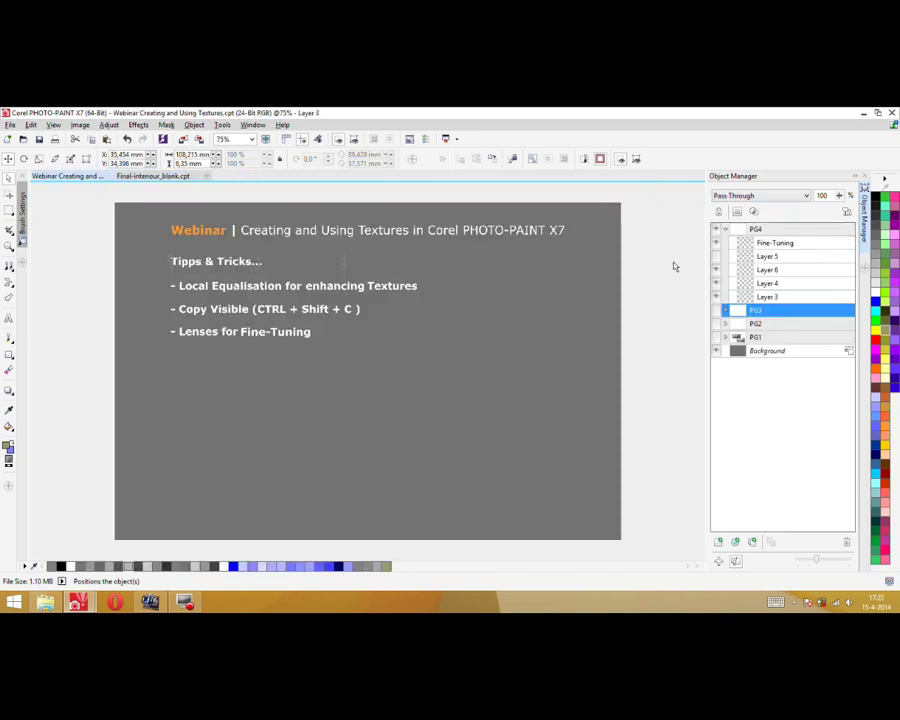
click(715, 257)
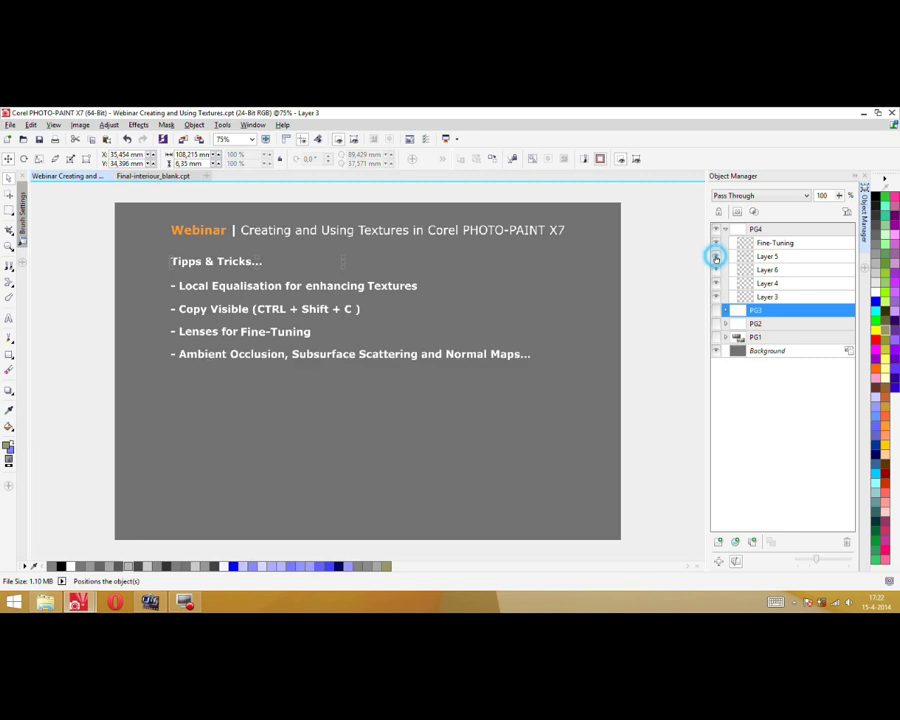
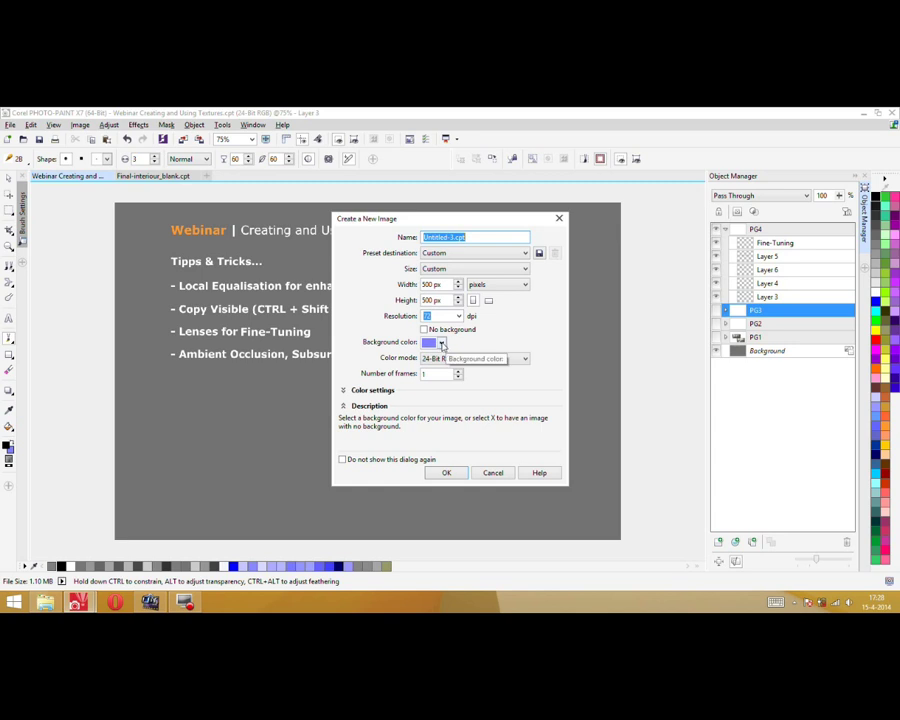
Create a new 500 × 500 px, 72 dpi, 24-bit RGB image with a white background
click(442, 344)
click(466, 358)
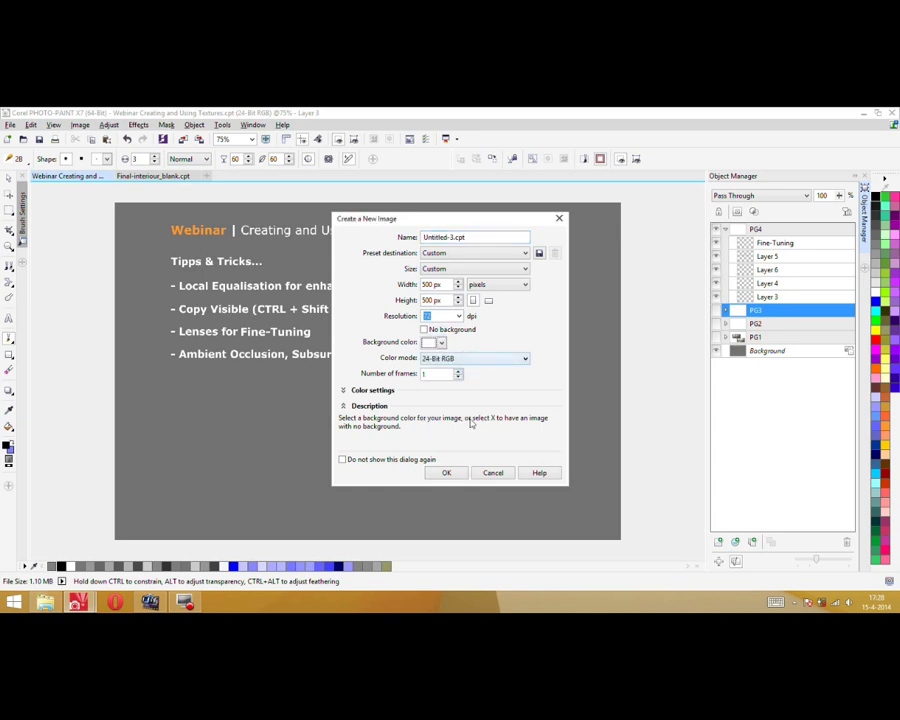
click(446, 473)
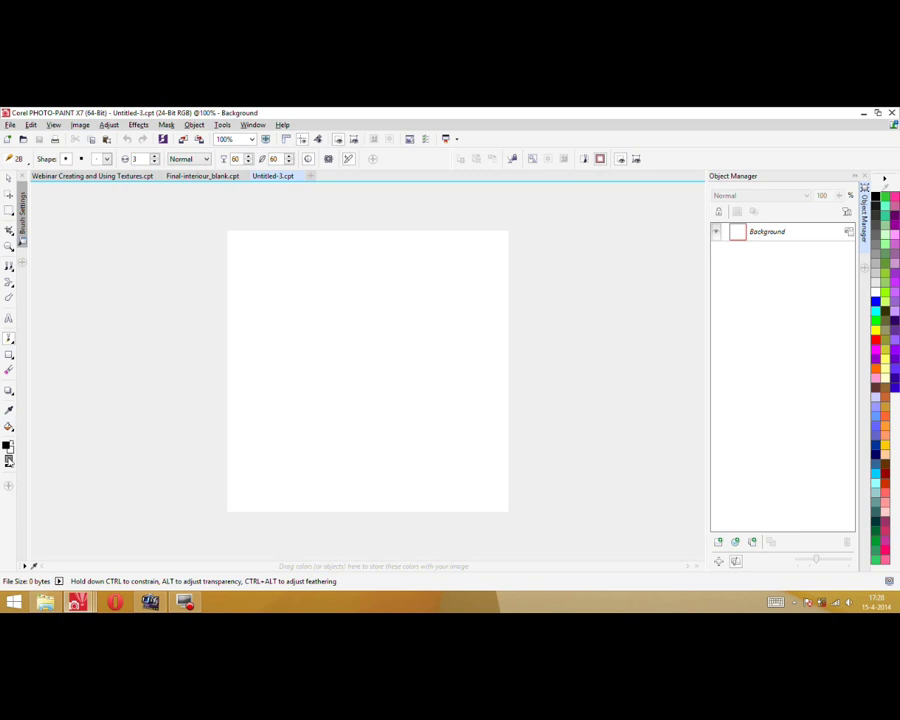
Set the fill to a repeating elliptical fountain fill and add a white color node at 47%
double_click(9, 458)
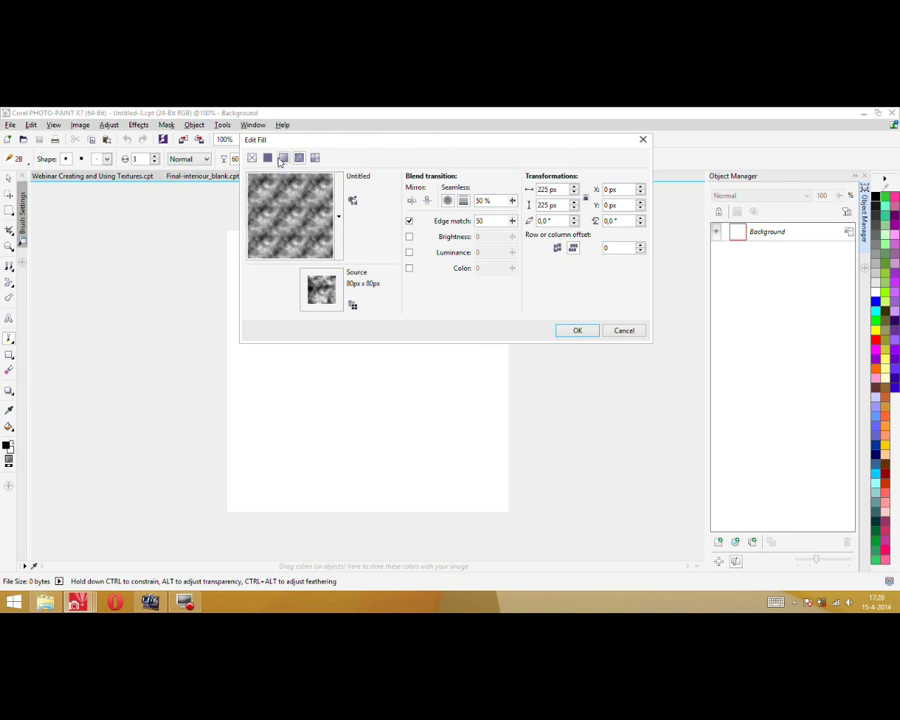
click(283, 158)
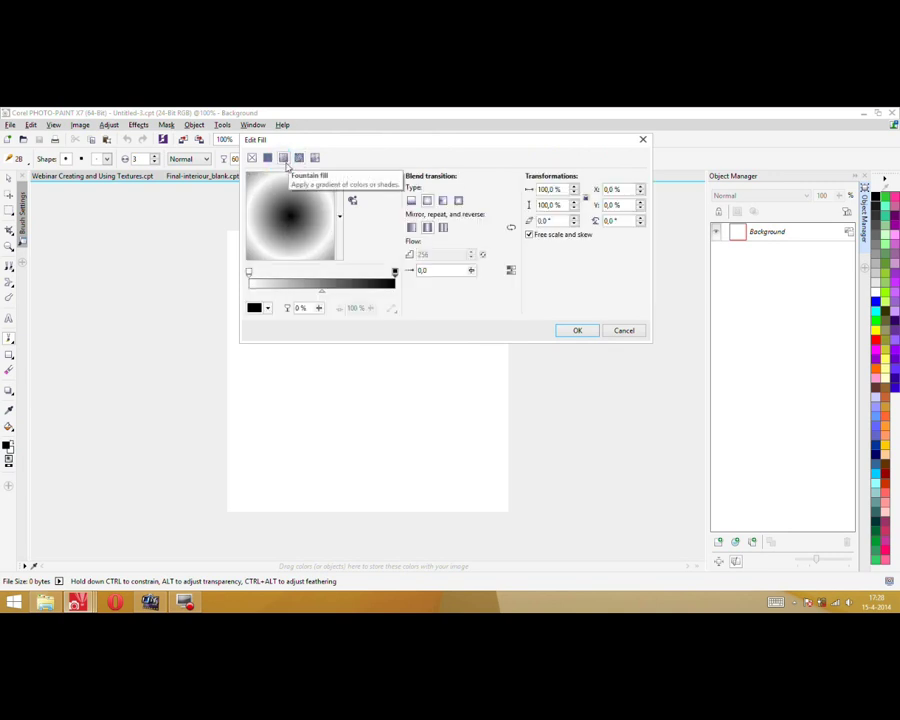
click(443, 227)
double_click(308, 271)
drag(307, 271, 317, 271)
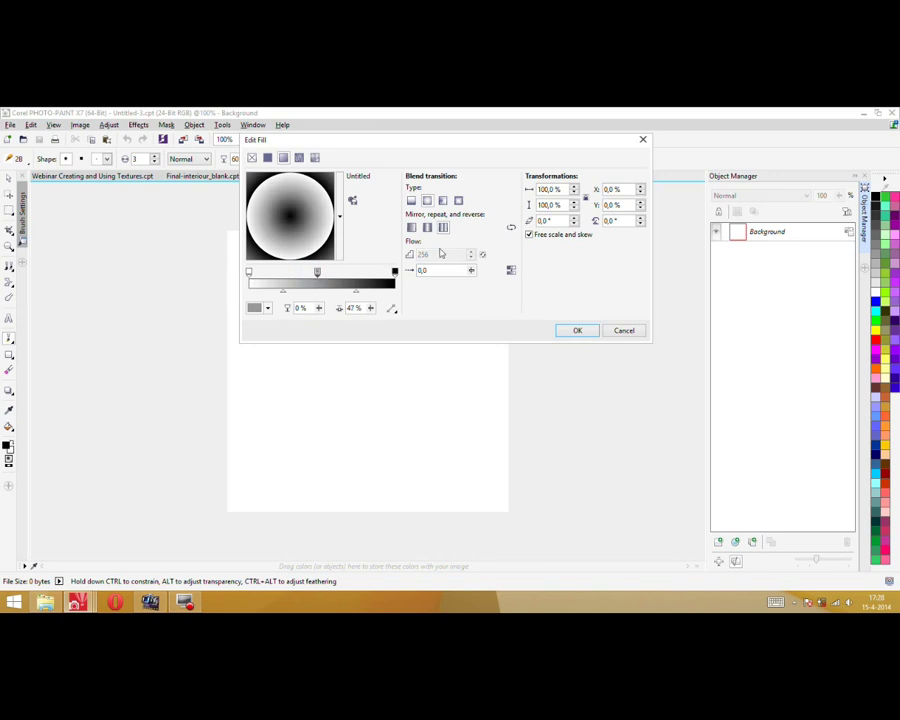
click(269, 307)
click(256, 360)
Add a black color node at 20% to the fountain fill gradient
double_click(277, 271)
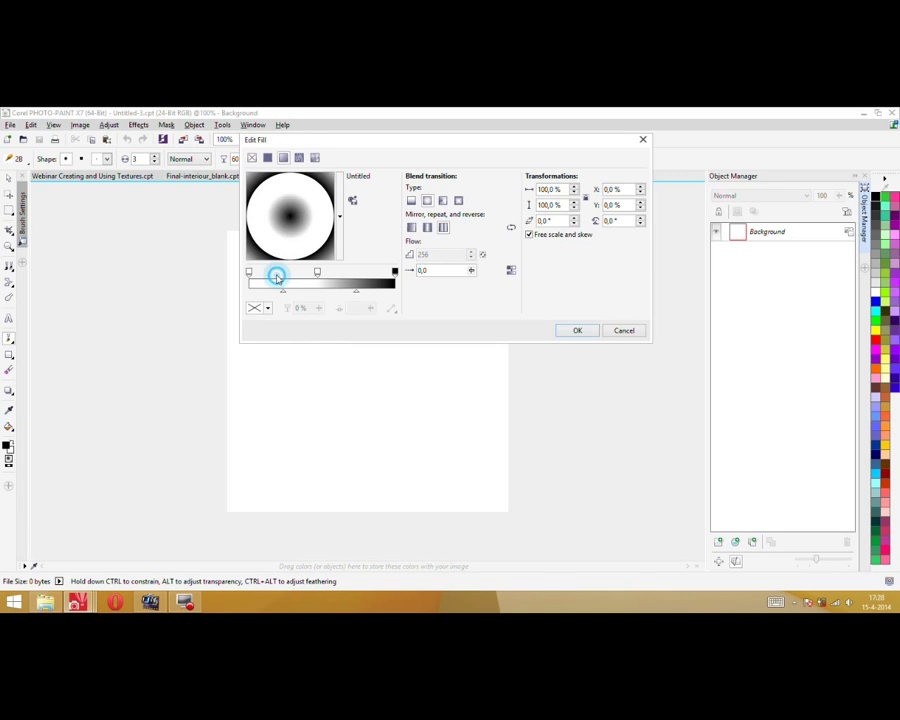
click(268, 308)
click(305, 396)
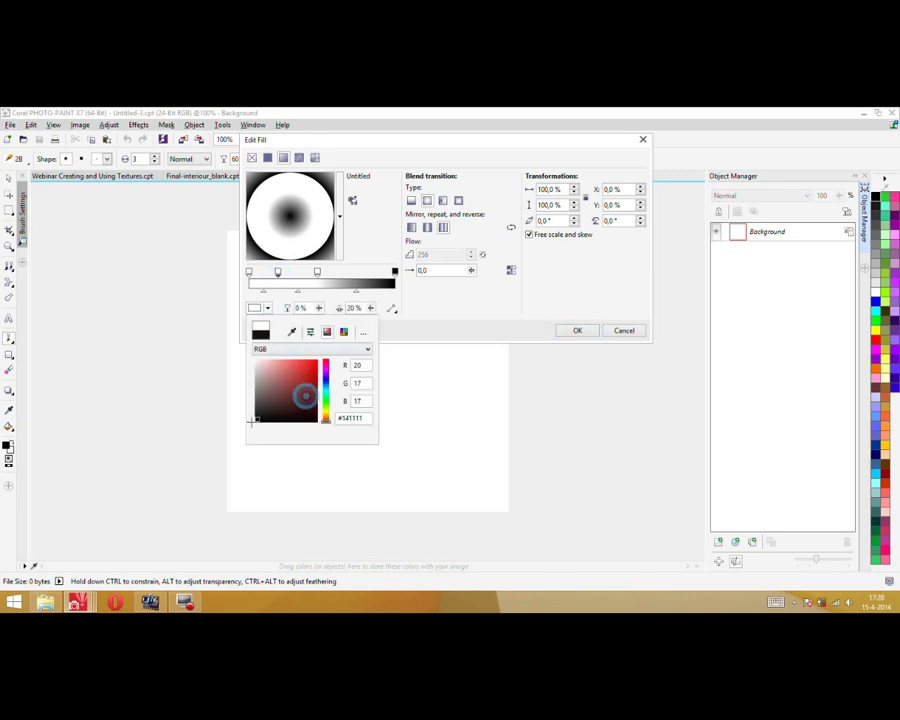
click(355, 260)
double_click(318, 272)
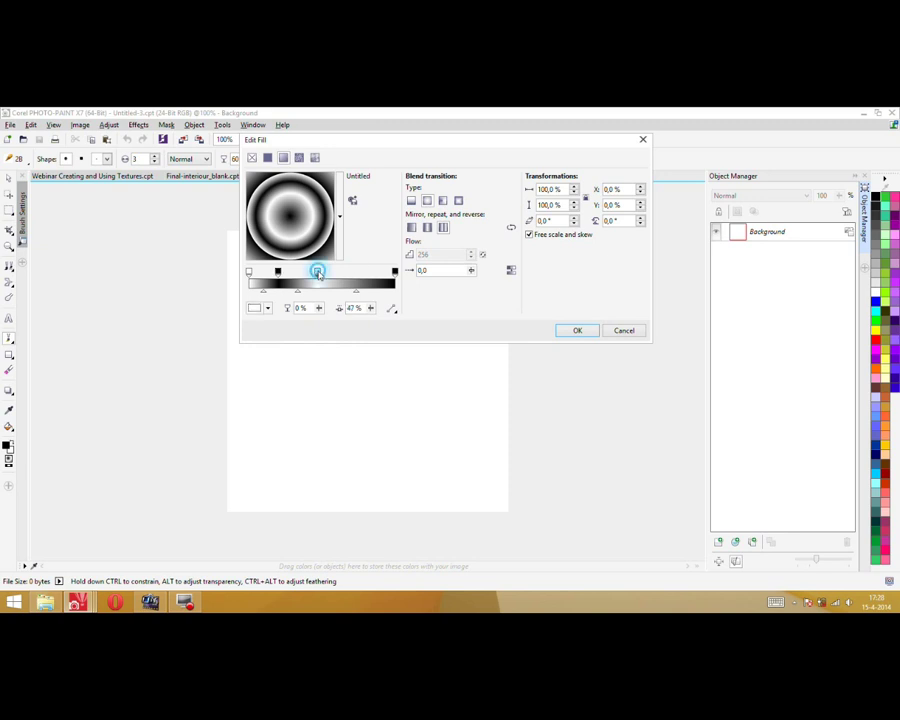
Accept the fountain fill and apply it to the blank background of the new image
click(576, 331)
click(10, 427)
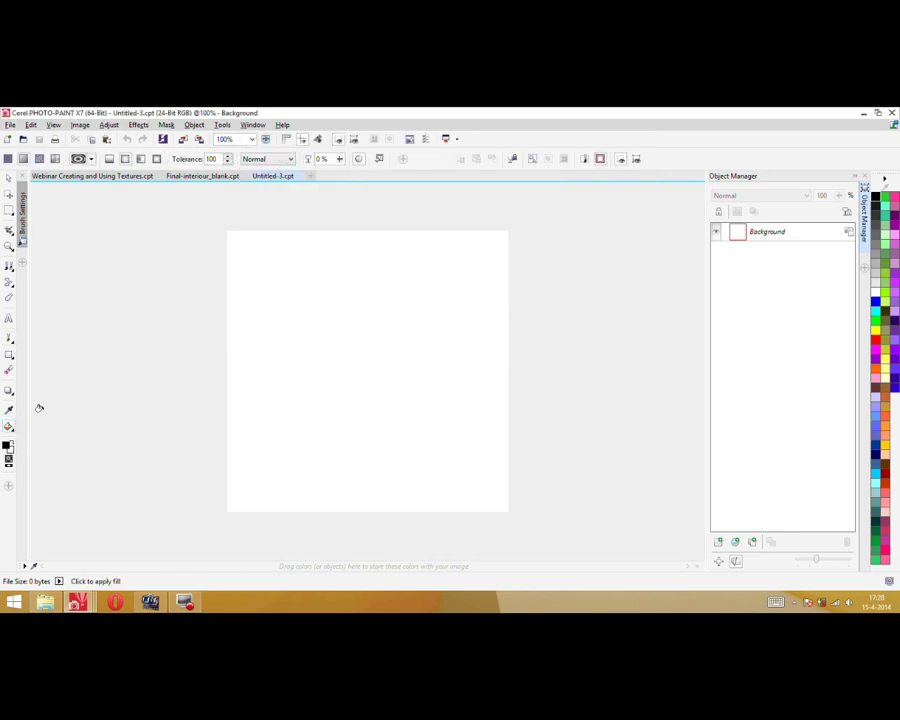
click(360, 367)
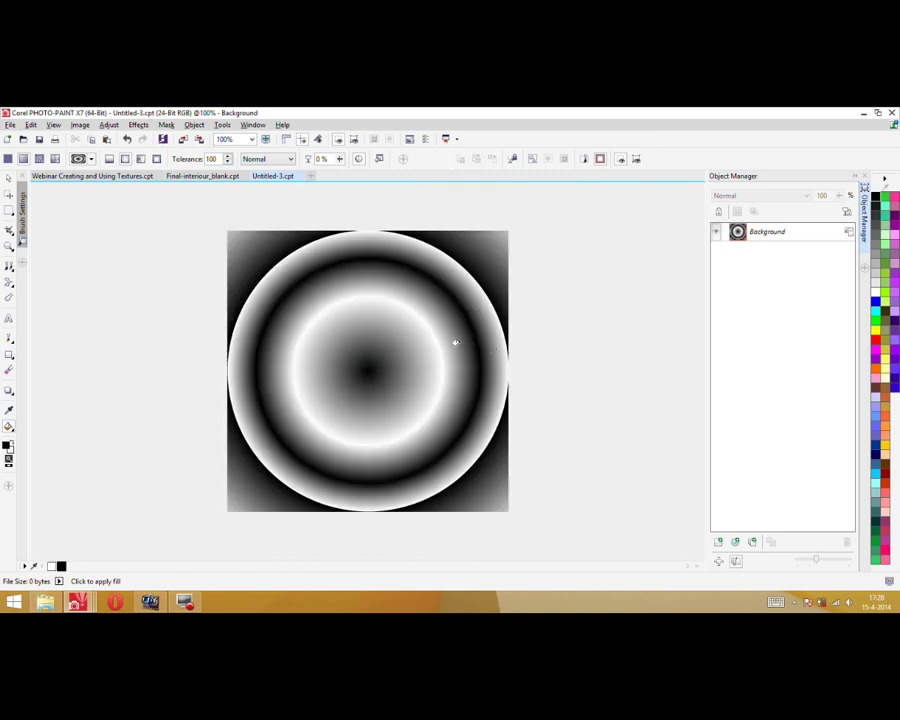
Apply an out-from-center Zig Zag effect to the ringed background with 8 waves and reduced strength
click(138, 125)
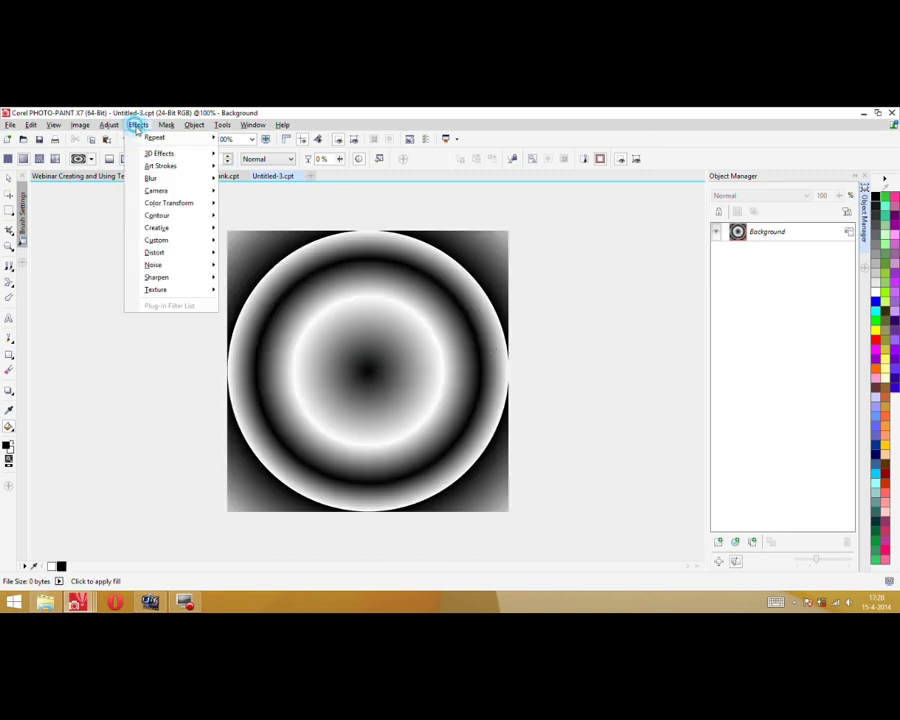
mouse_move(151, 156)
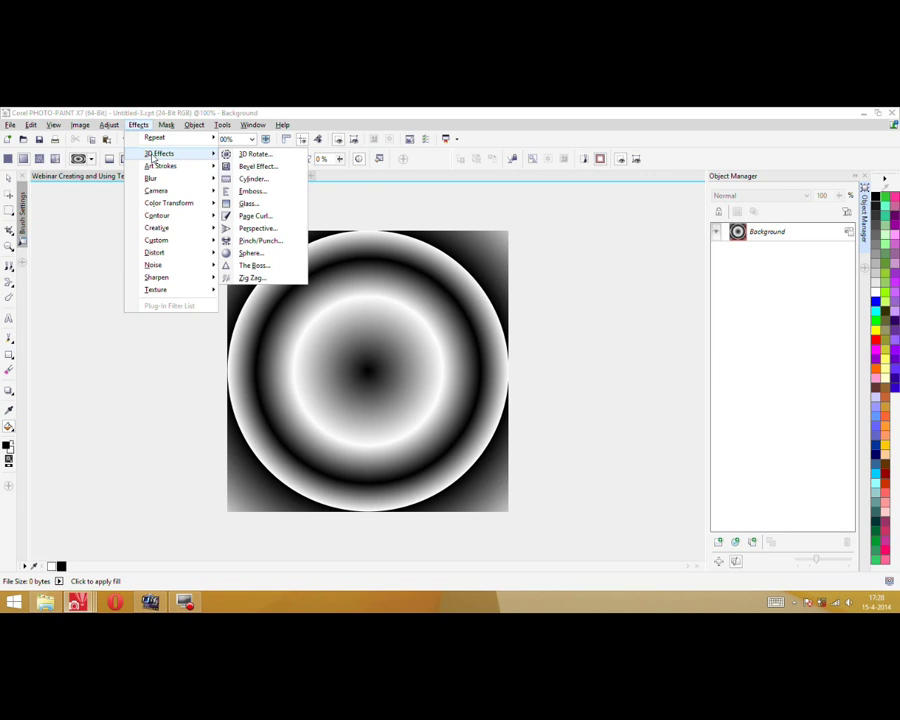
click(252, 278)
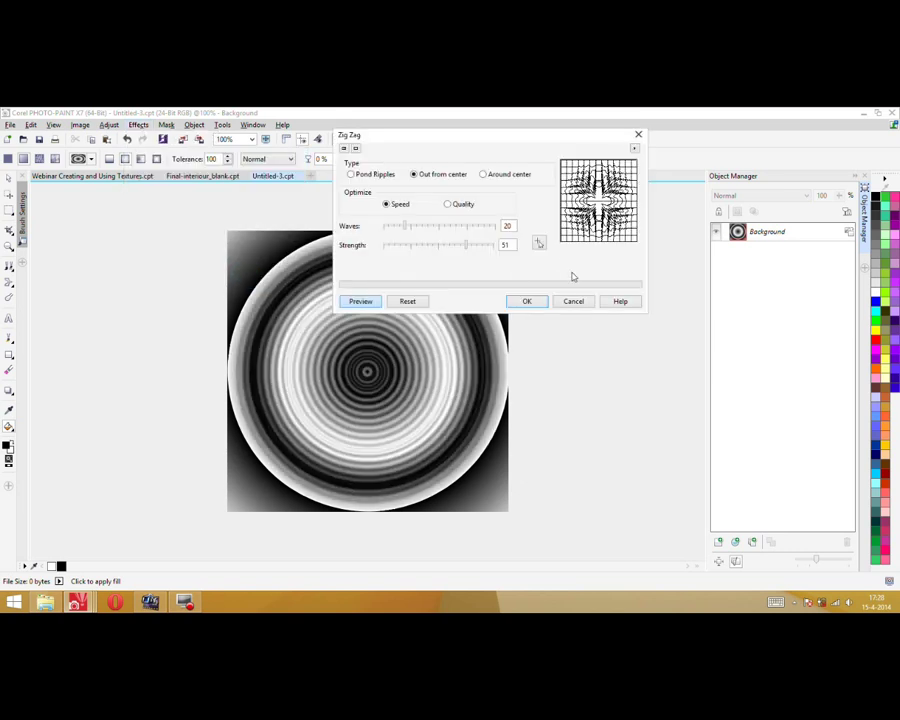
drag(405, 228, 393, 229)
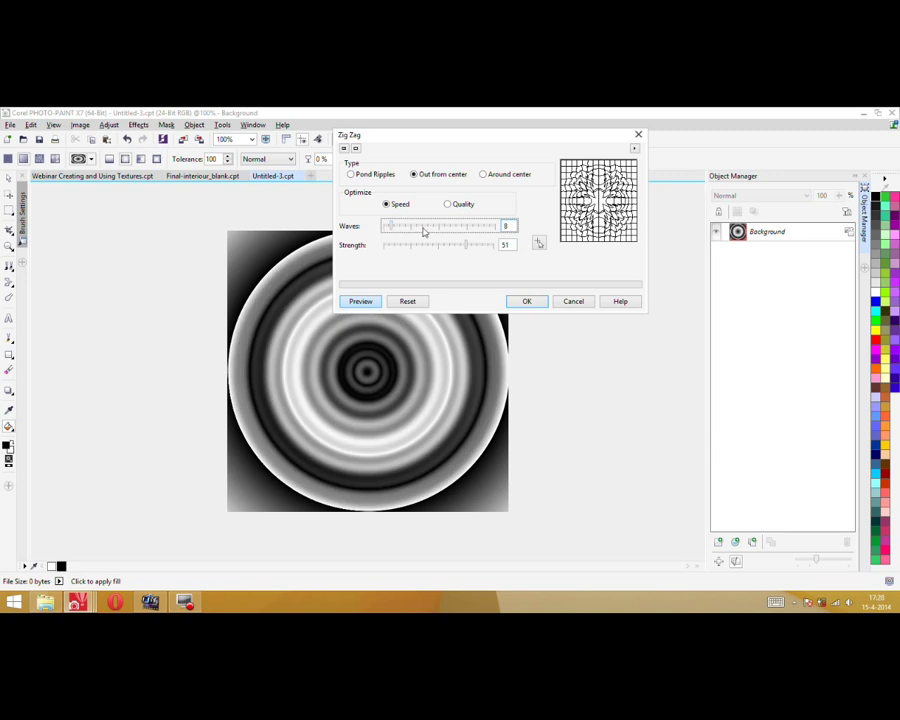
mouse_move(465, 250)
mouse_down()
mouse_move(440, 249)
mouse_move(450, 249)
mouse_up()
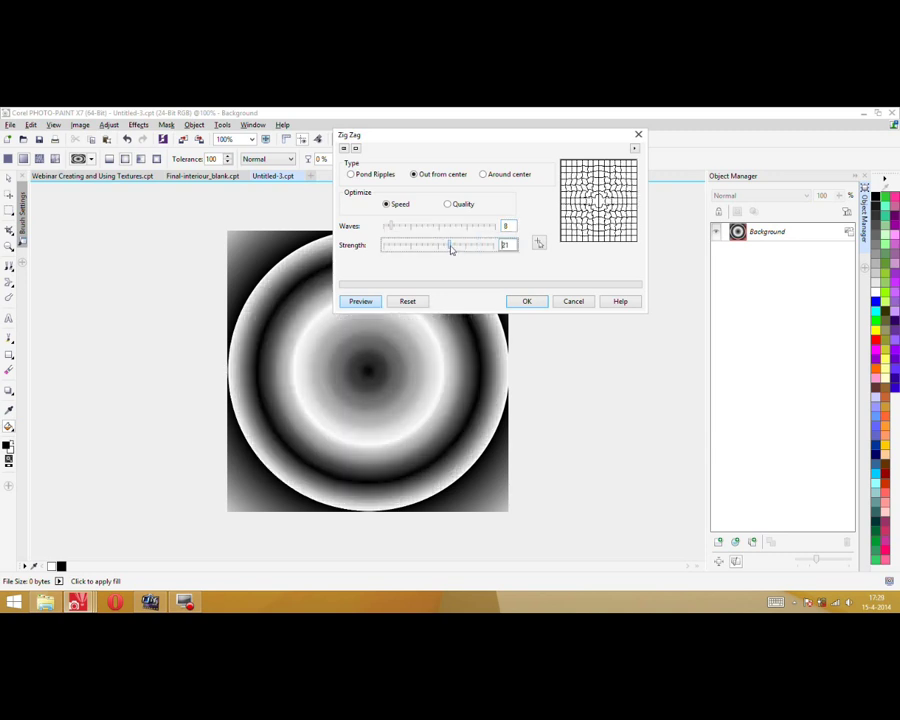
click(527, 301)
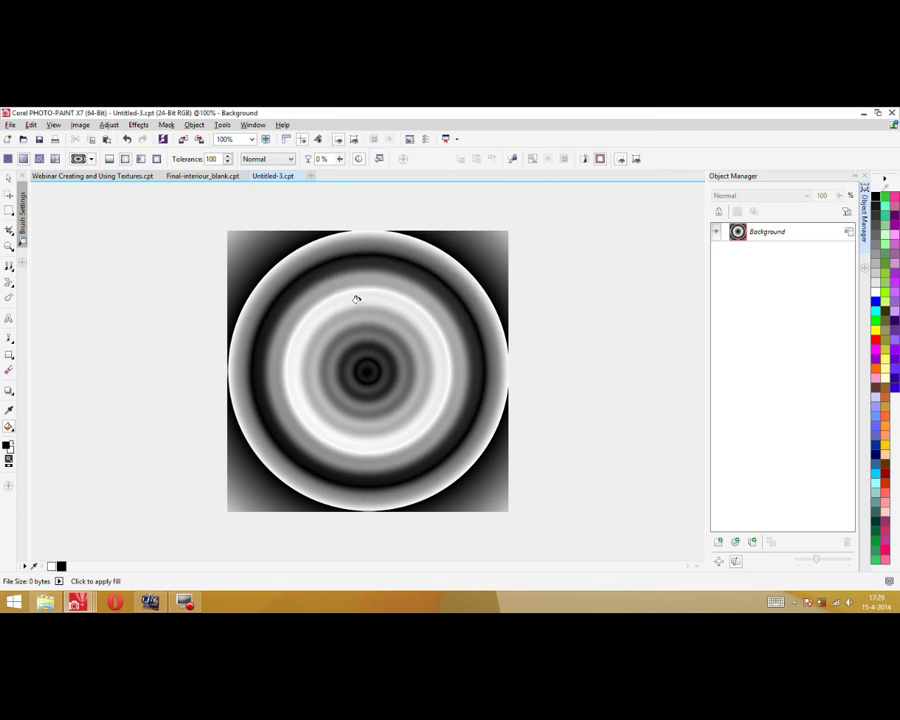
Choose the Quick Doodler art brush, paint a trial stroke across the rings and undo it
click(8, 338)
click(18, 158)
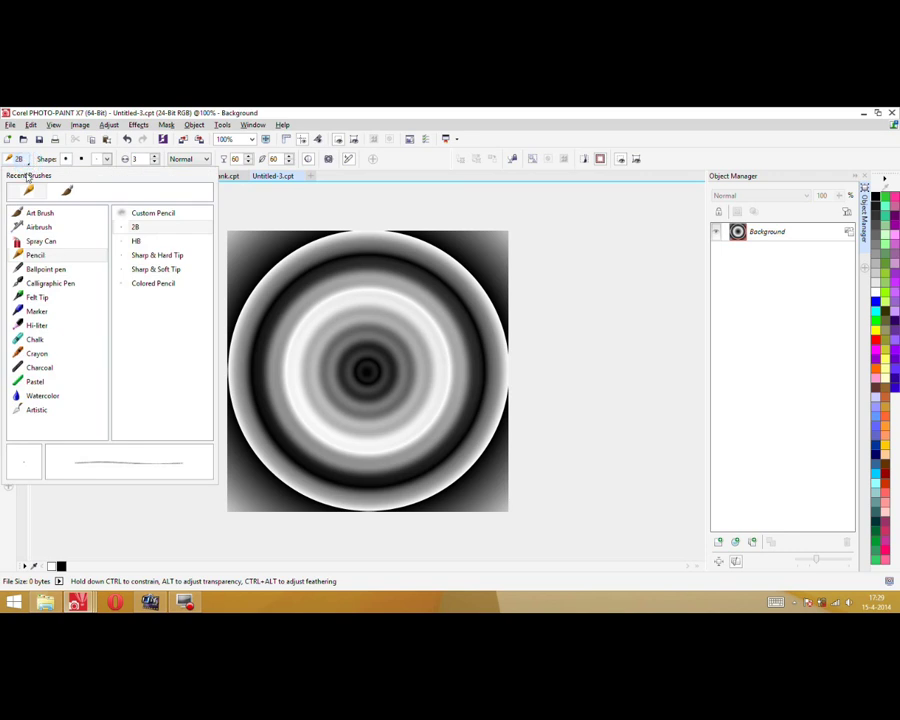
click(38, 212)
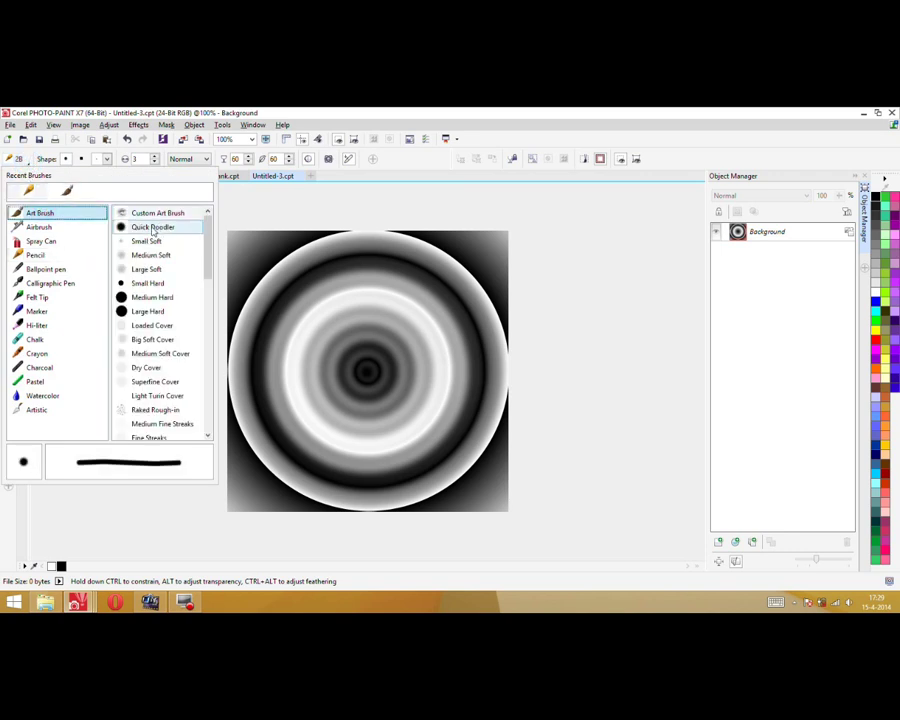
click(150, 227)
drag(323, 270, 361, 432)
click(127, 138)
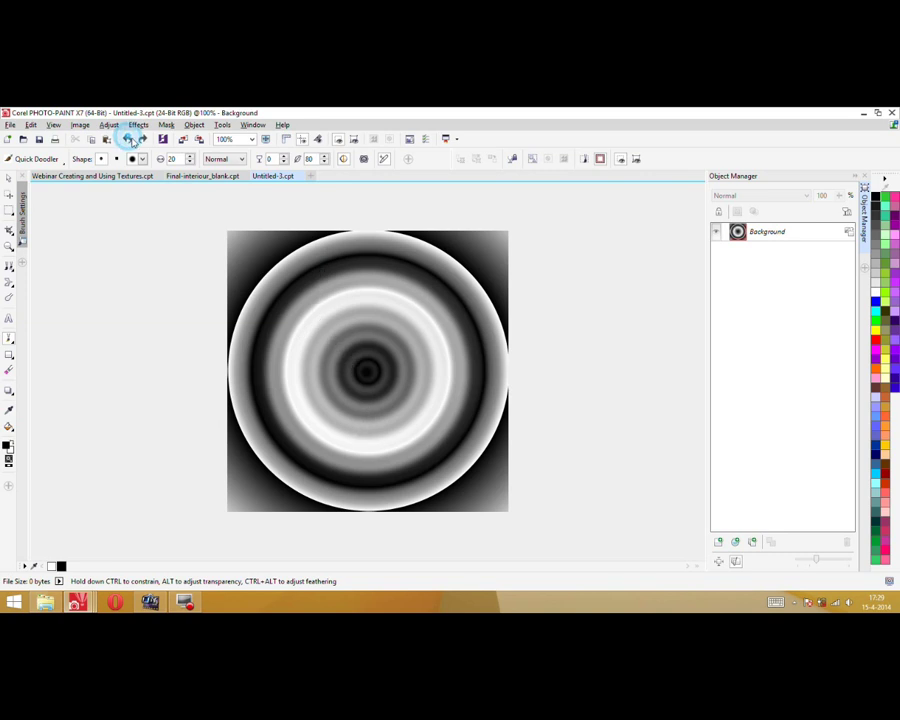
Set the brush to Overlay merge mode with a transparency of 70, and undo a trial stroke made with it
click(235, 158)
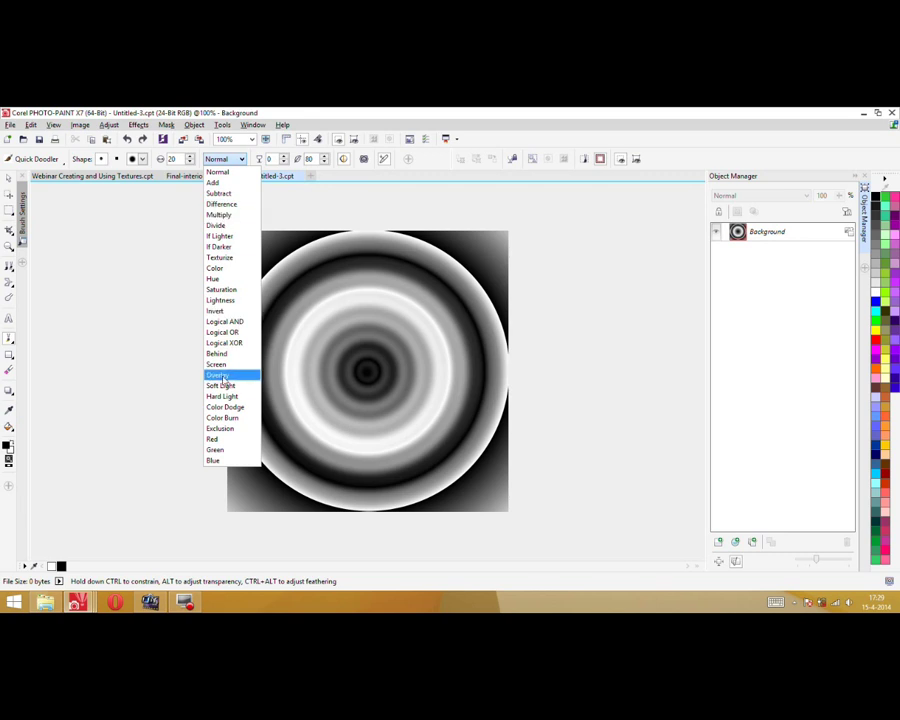
click(222, 377)
click(278, 159)
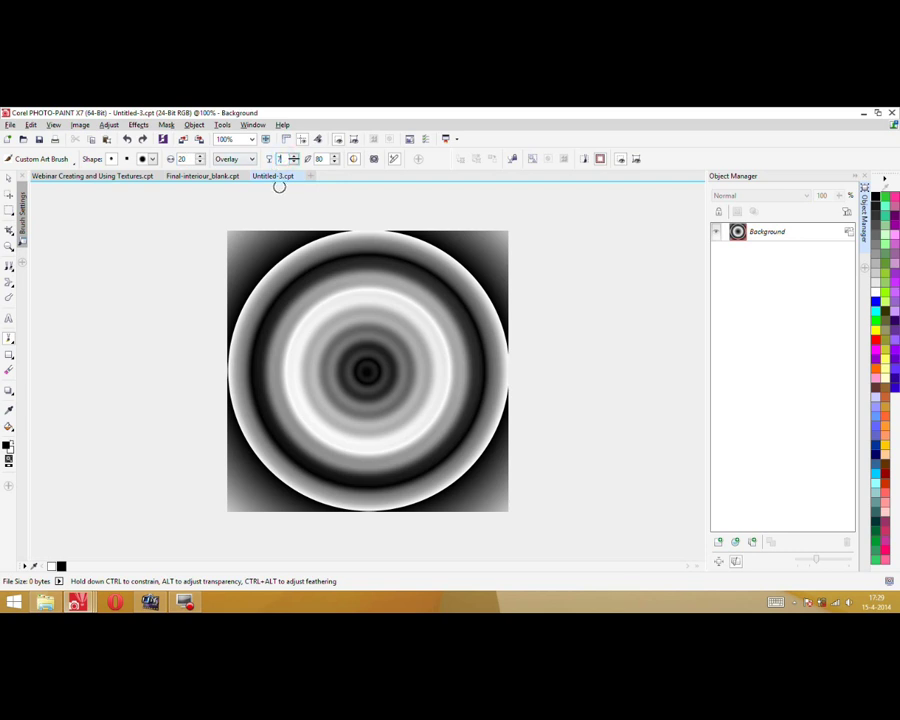
drag(311, 277, 358, 352)
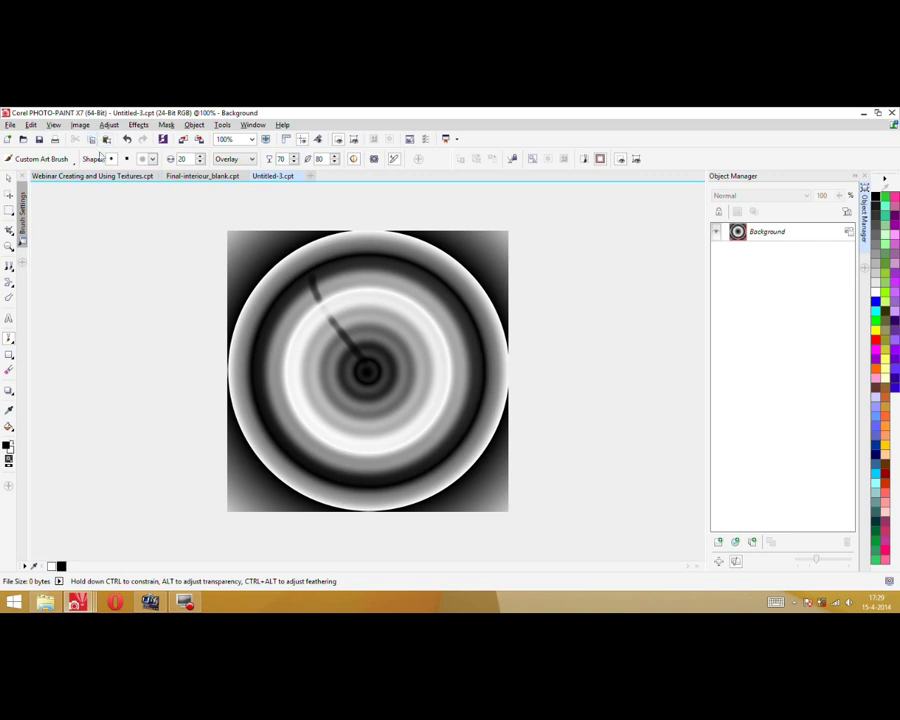
click(127, 140)
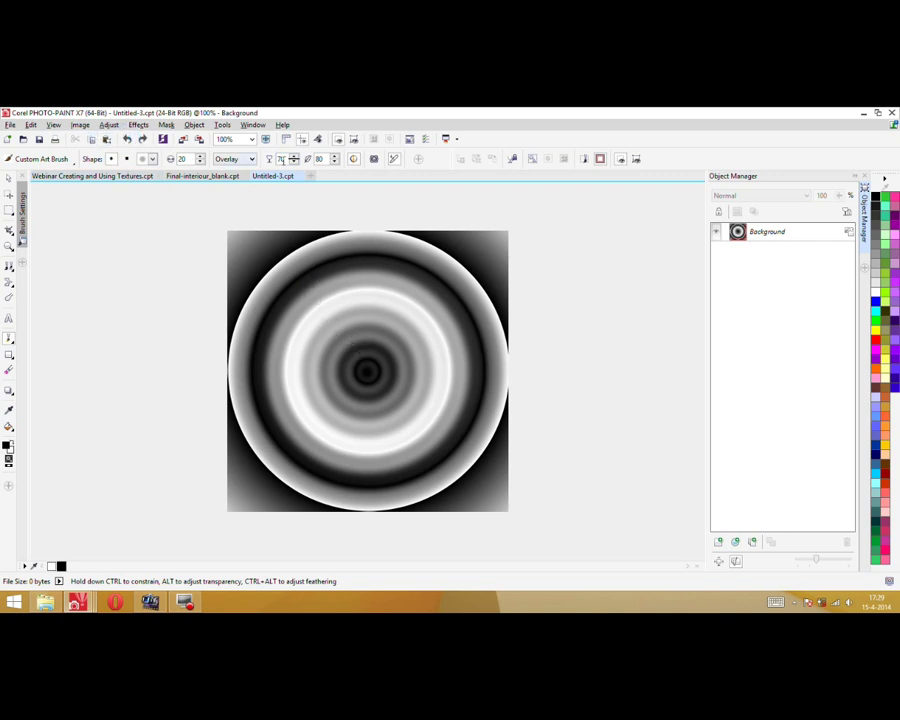
Paint six wavy dark Overlay strokes radiating from the center of the rings toward the edges of the image
mouse_move(374, 366)
mouse_down()
mouse_move(412, 295)
mouse_move(447, 262)
mouse_up()
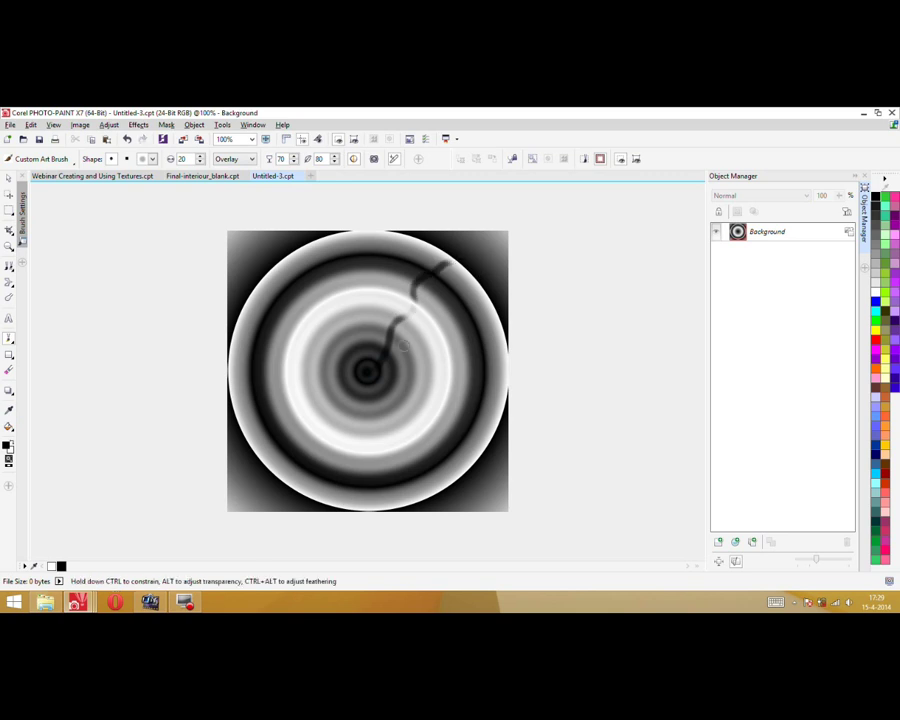
mouse_move(382, 358)
mouse_down()
mouse_move(431, 374)
mouse_move(478, 358)
mouse_up()
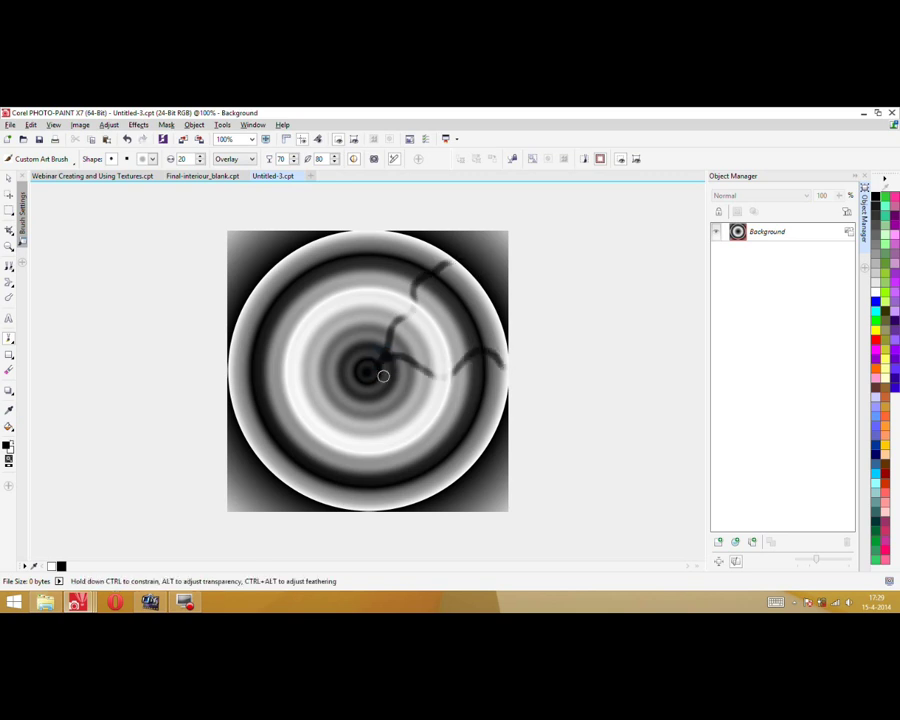
mouse_move(372, 372)
mouse_down()
mouse_move(403, 403)
mouse_move(443, 411)
mouse_move(460, 462)
mouse_up()
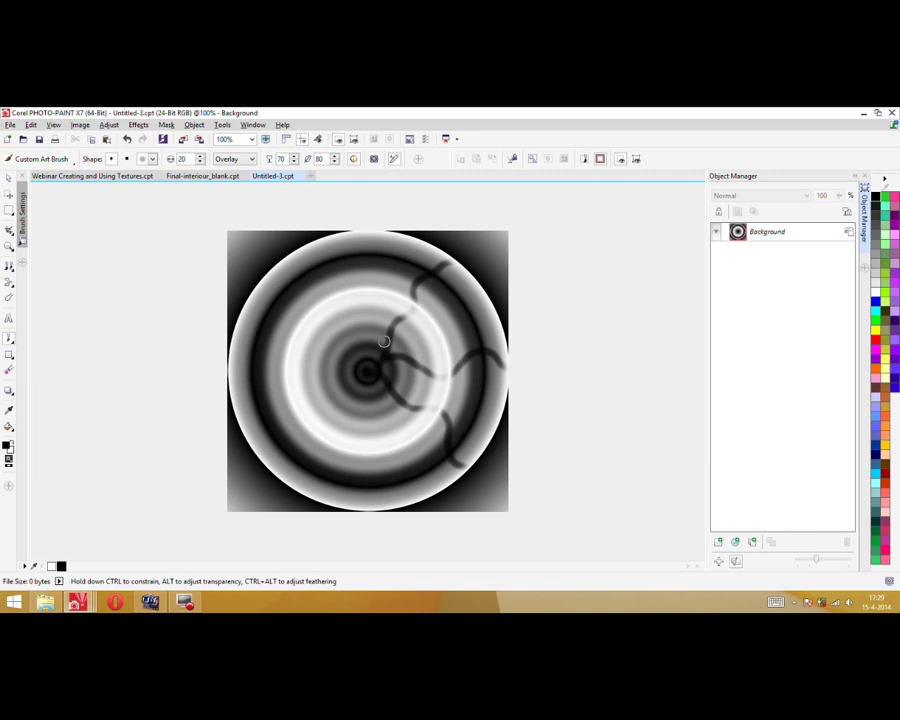
mouse_move(359, 370)
mouse_down()
mouse_move(337, 297)
mouse_move(285, 255)
mouse_up()
drag(355, 371, 252, 368)
mouse_move(356, 378)
mouse_down()
mouse_move(261, 416)
mouse_move(223, 444)
mouse_move(229, 470)
mouse_move(219, 466)
mouse_up()
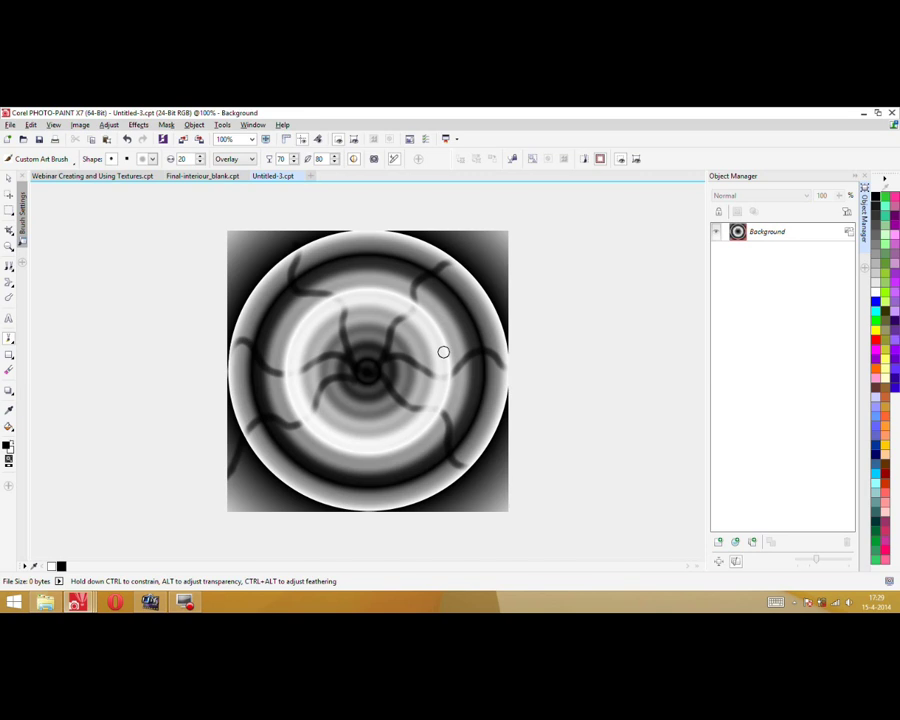
Export the ringed image to the desktop as a JPEG named bumpmap, accepting the JPEG export settings
click(9, 125)
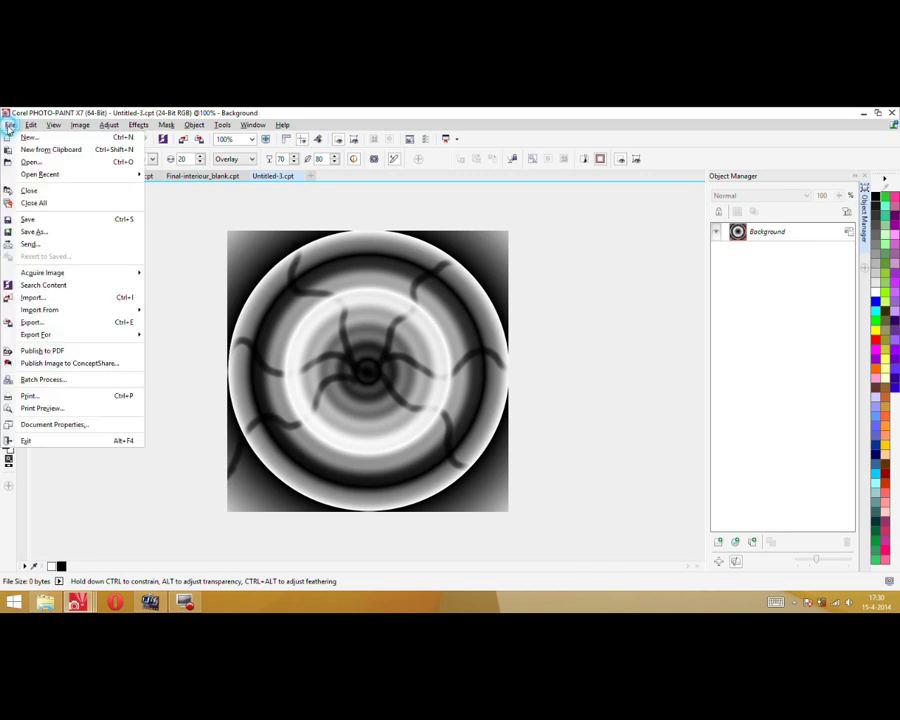
click(32, 322)
click(265, 210)
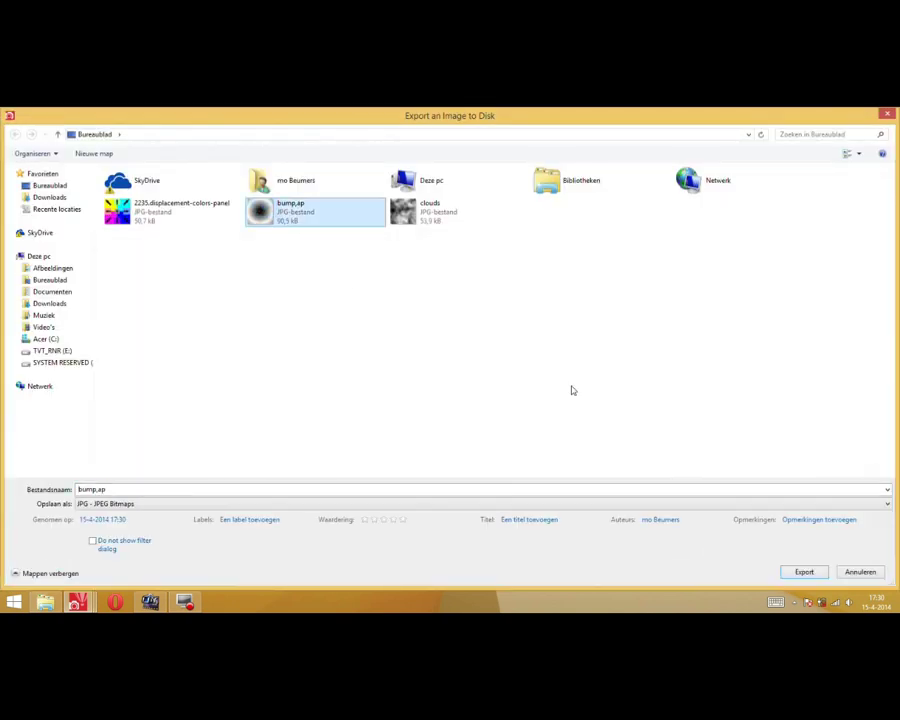
click(91, 488)
click(96, 488)
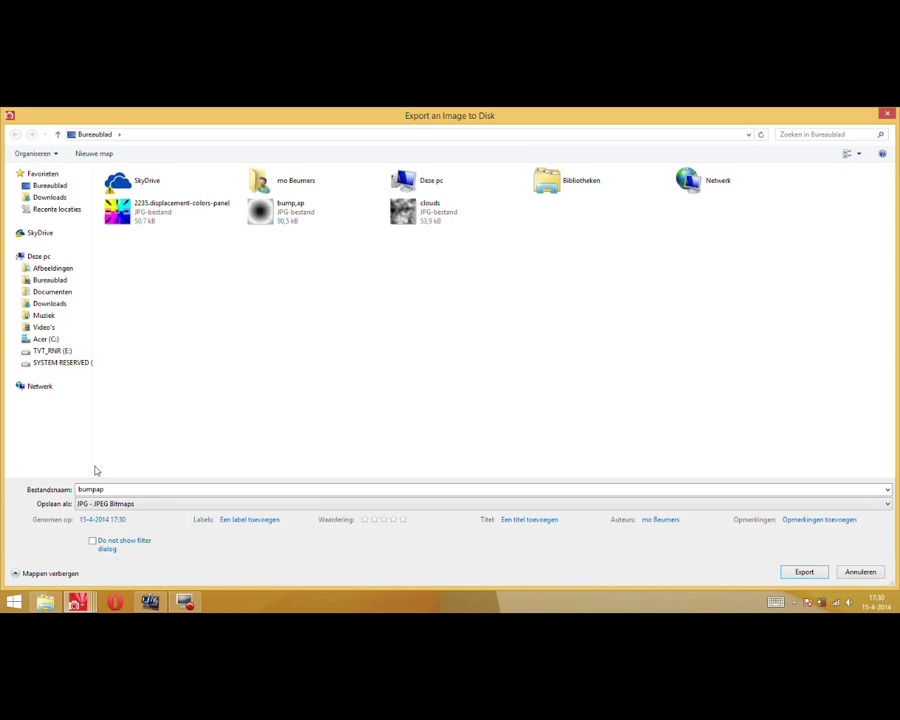
text(m)
click(804, 571)
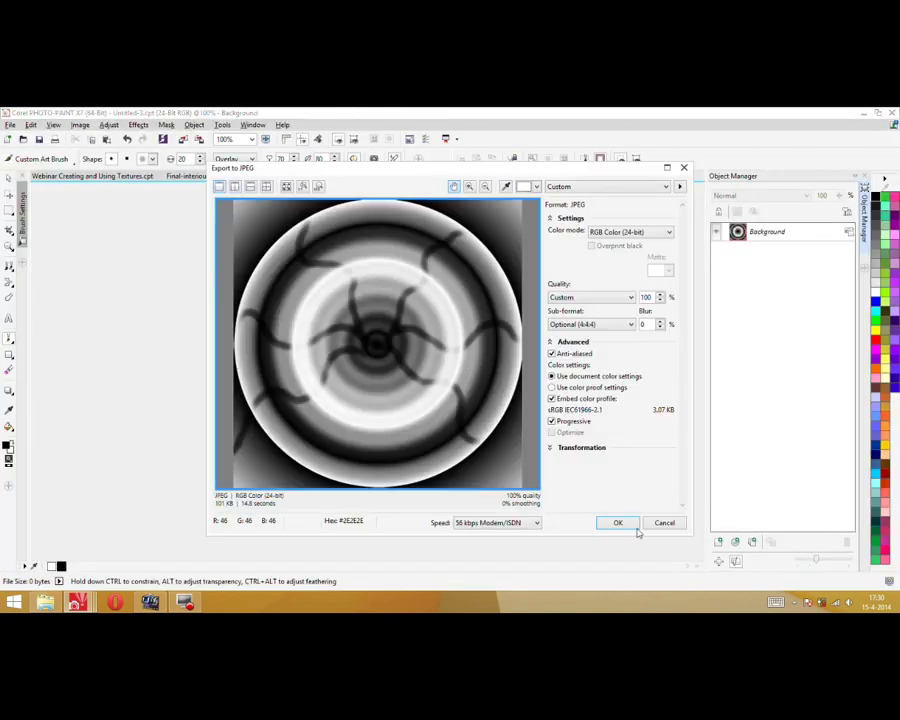
click(616, 523)
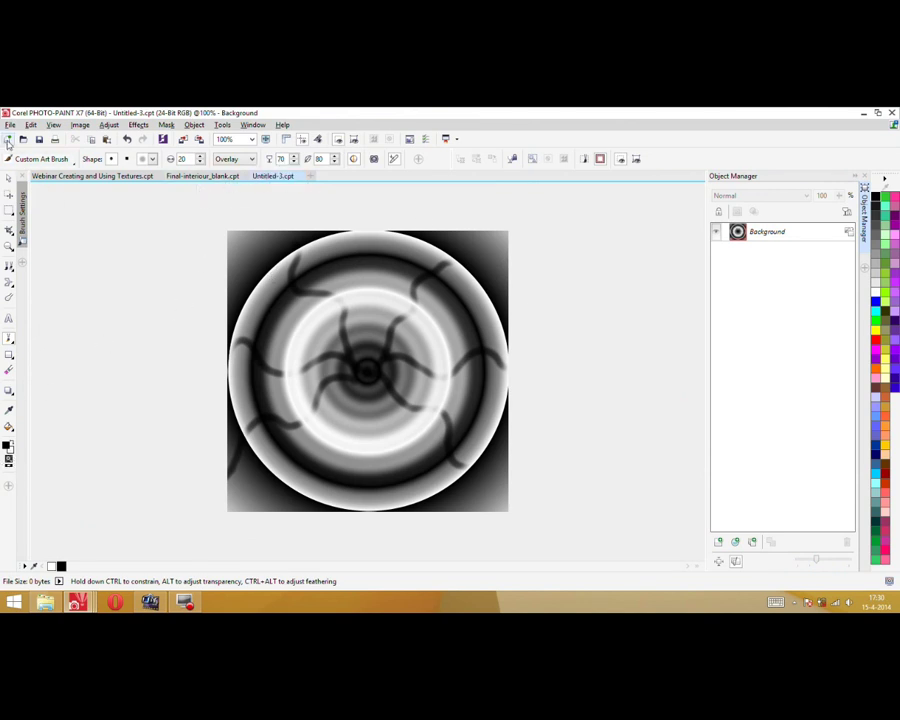
Create another blank white 500 × 500 px image and add four new objects above its background
click(8, 141)
click(447, 473)
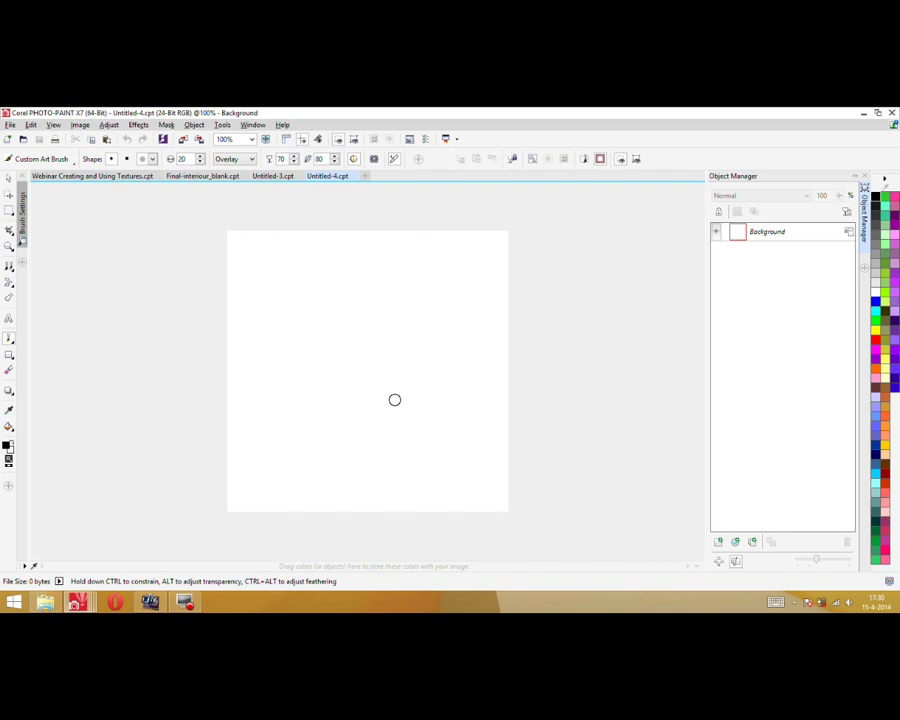
click(764, 235)
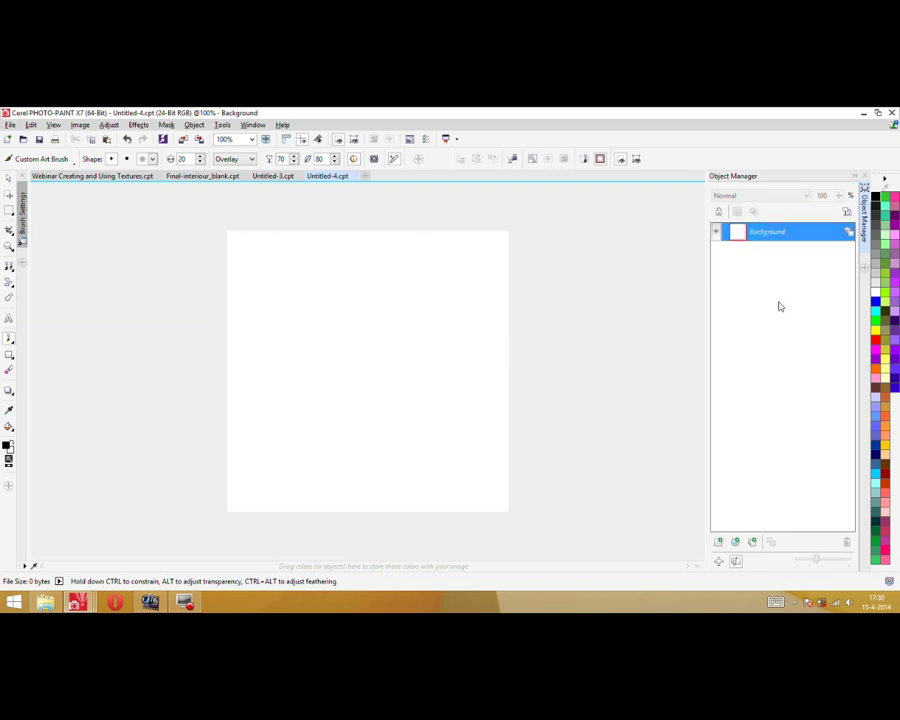
key(ctrl+shift+n)
key(ctrl+shift+n)
key(ctrl+shift+n)
key(ctrl+shift+n)
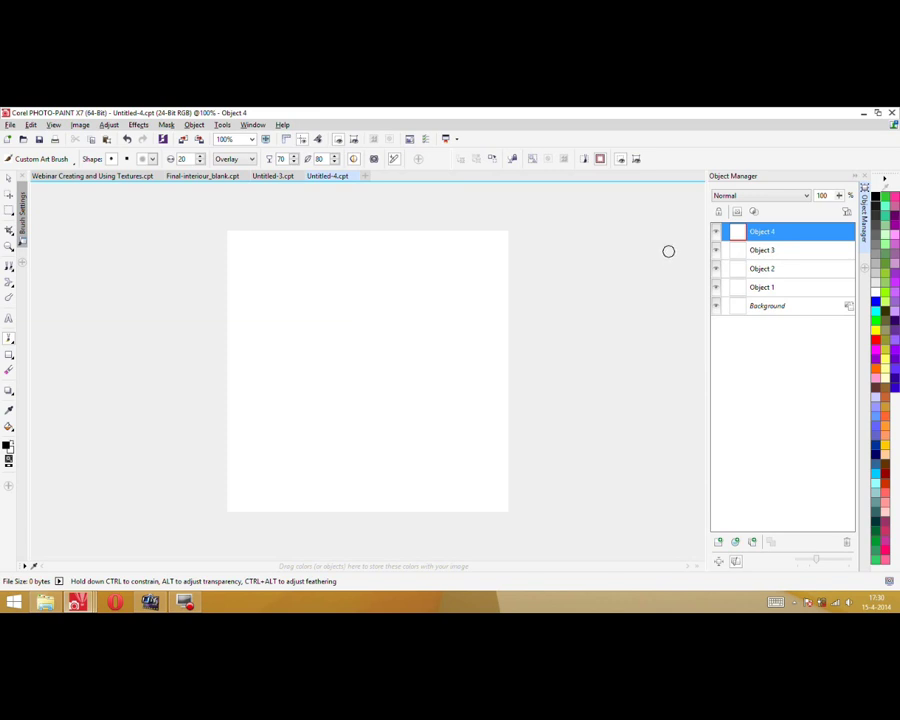
double_click(10, 460)
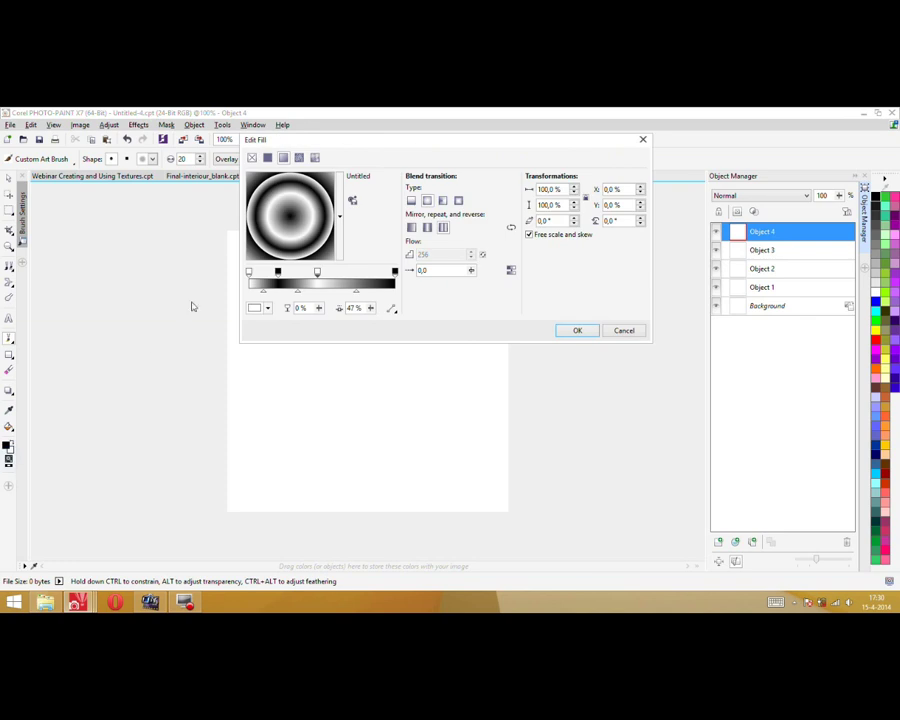
click(267, 158)
drag(380, 295, 381, 289)
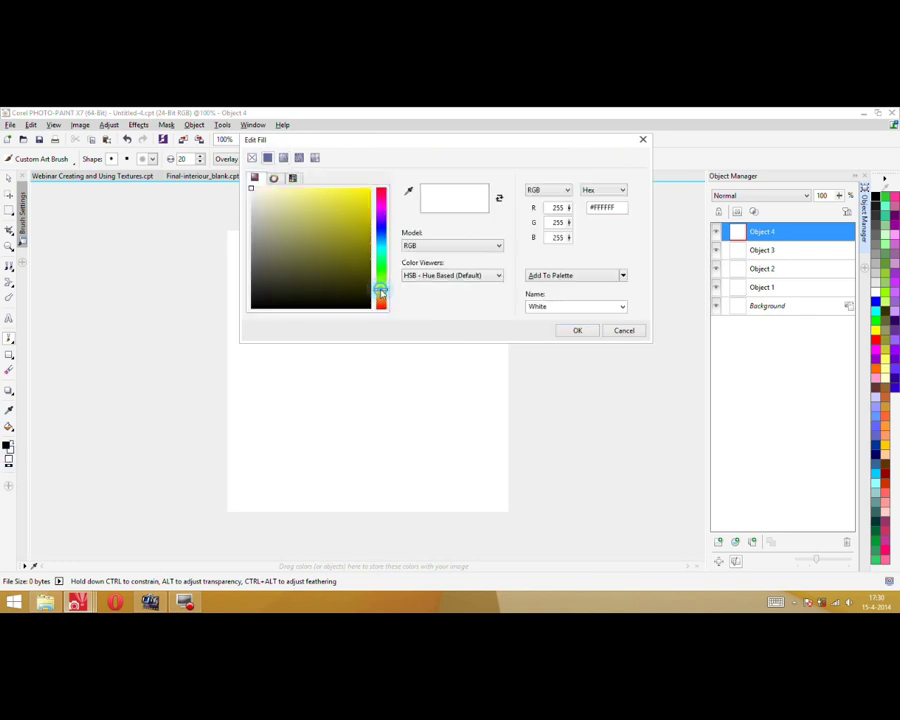
click(293, 178)
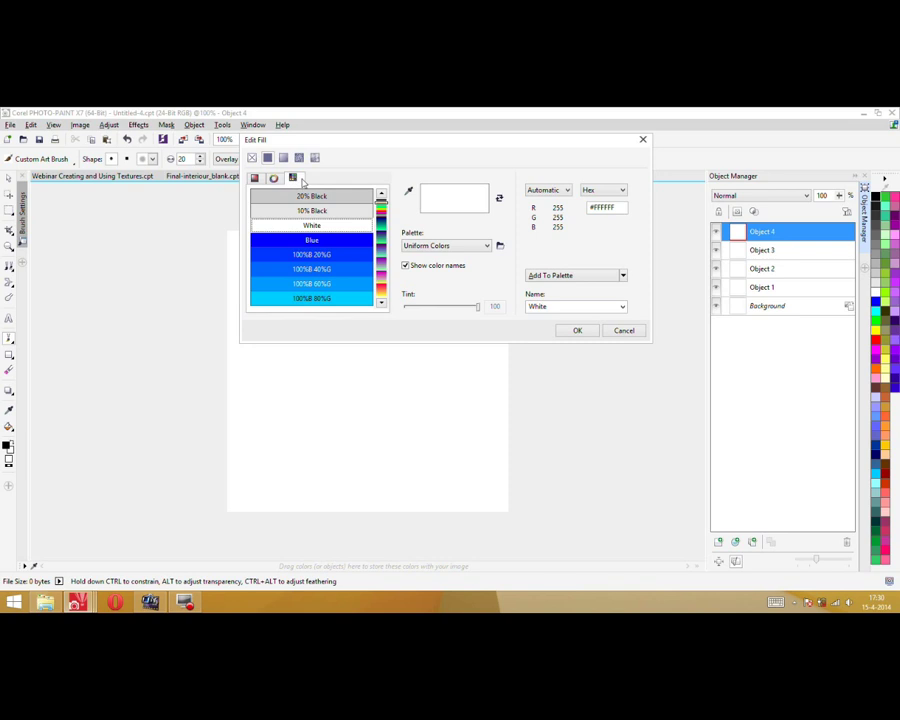
scroll(310, 240, up, 3)
click(273, 178)
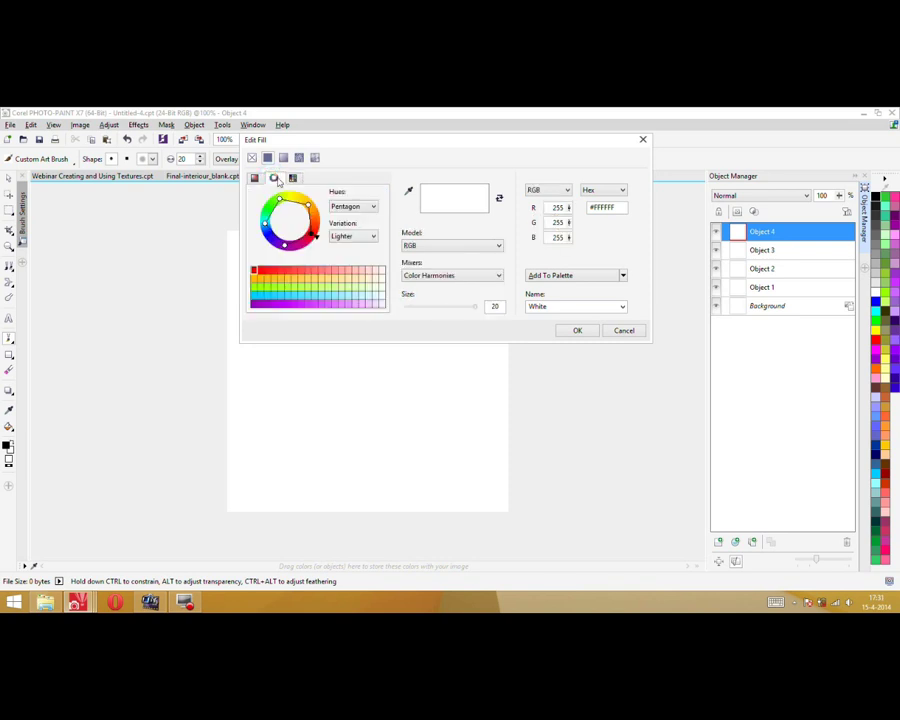
click(255, 178)
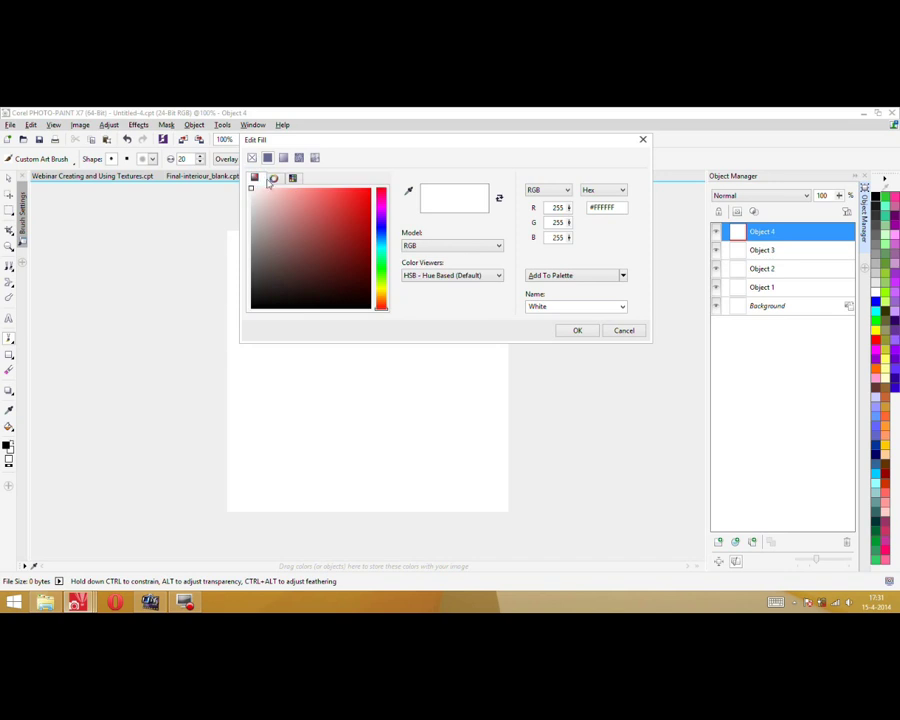
click(622, 331)
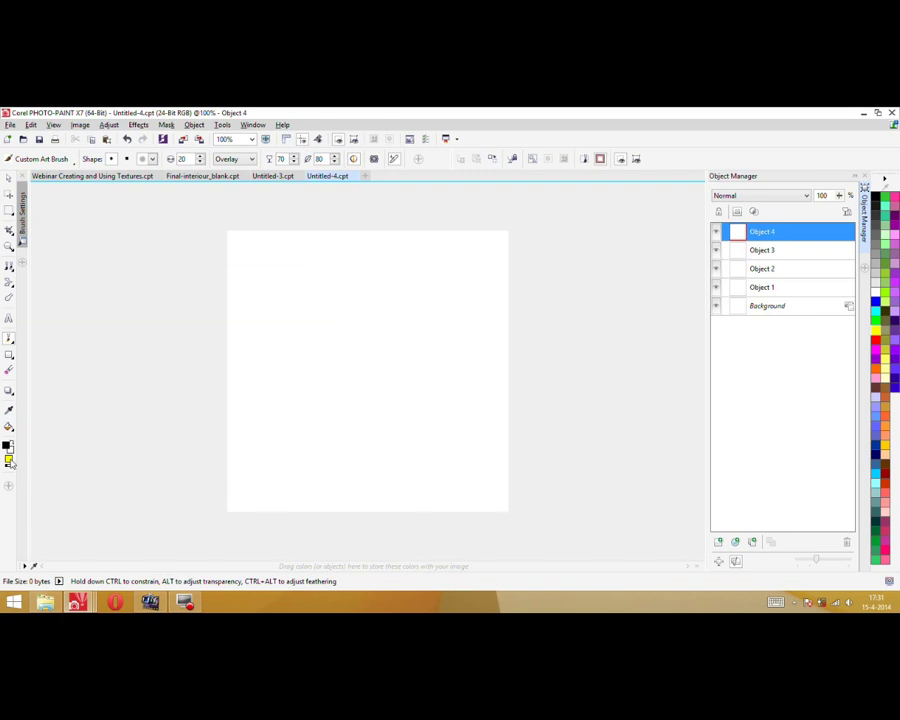
Fill Object 4 with uniform yellow and hide it
click(9, 426)
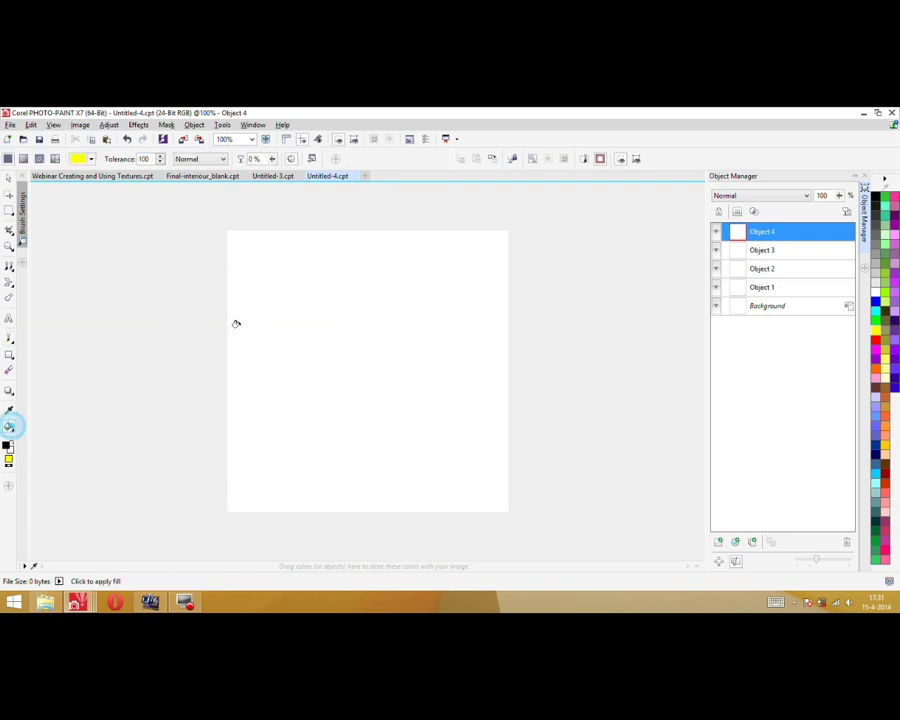
click(343, 344)
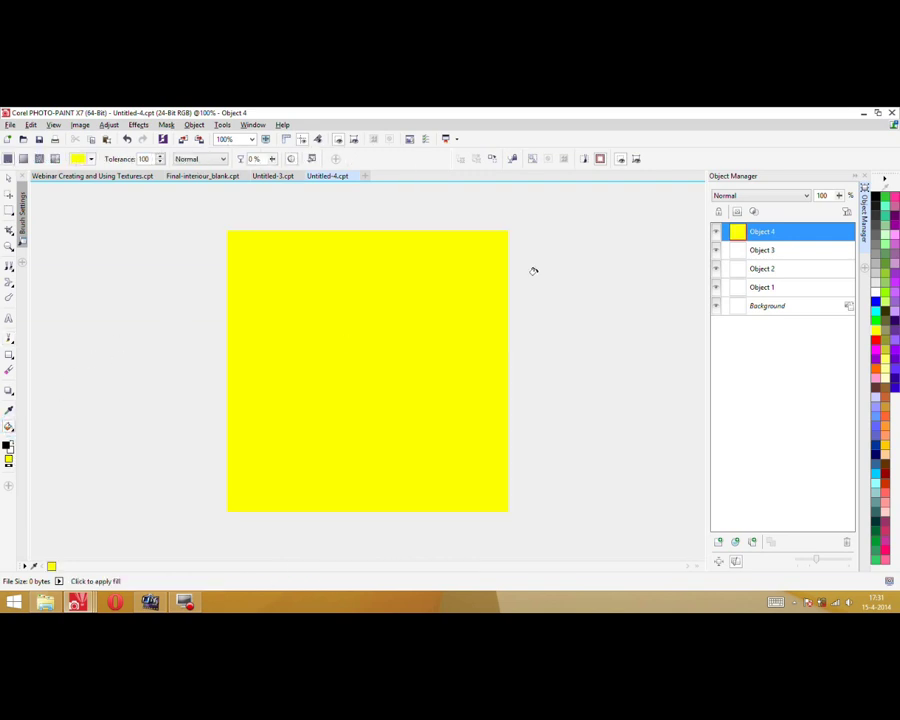
click(715, 231)
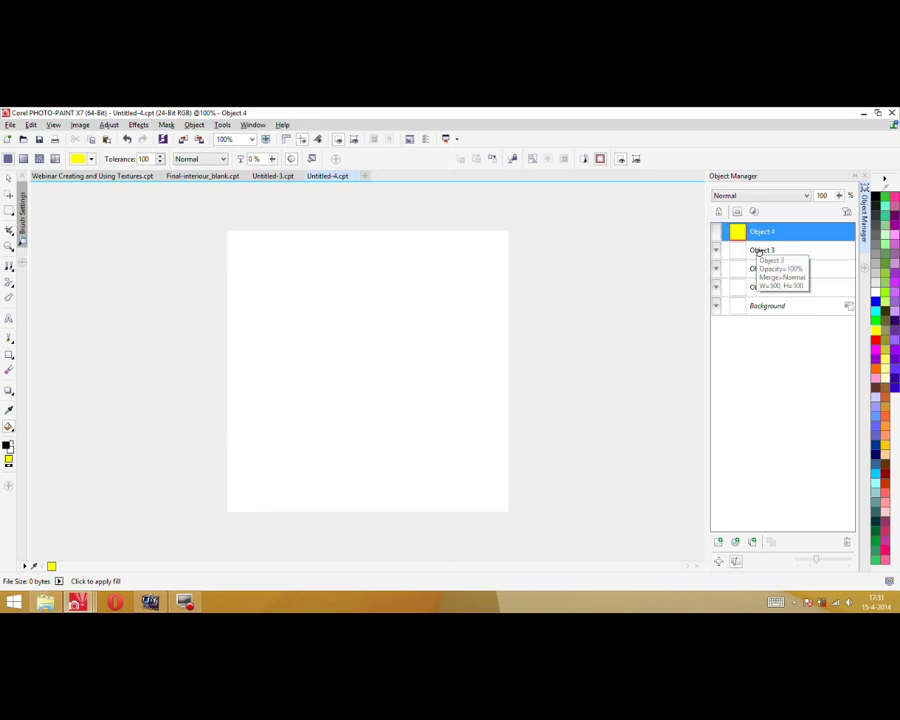
Fill Object 3 with uniform cyan and hide it
click(757, 252)
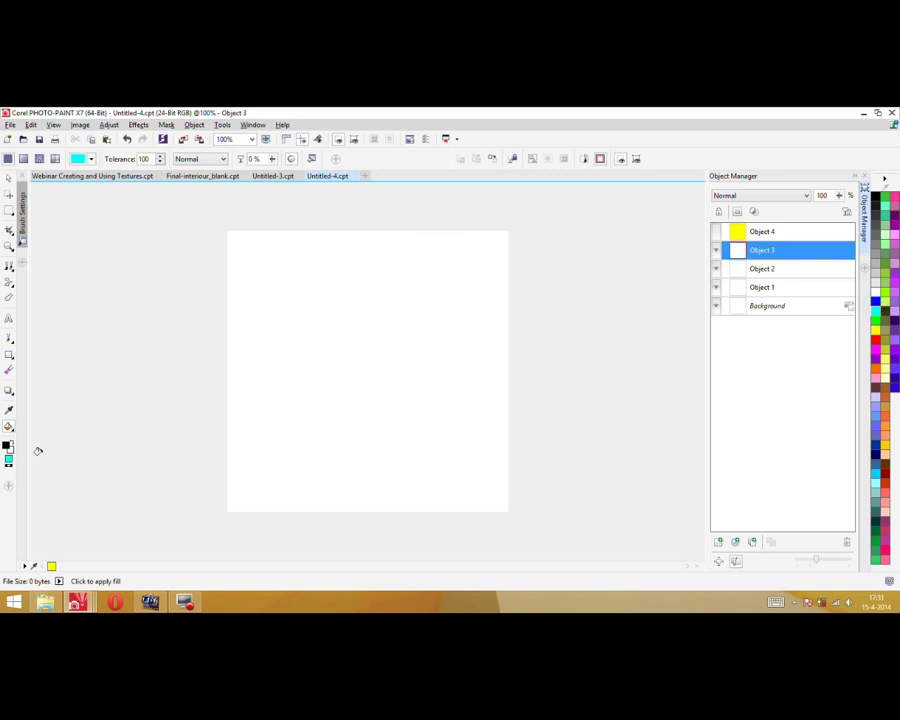
click(352, 334)
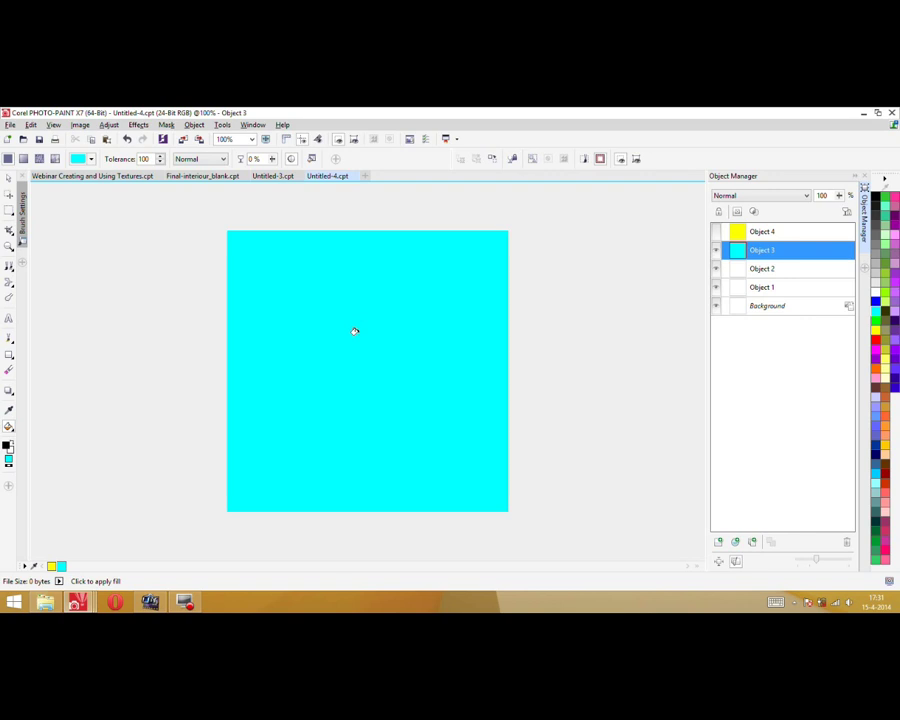
click(715, 250)
Fill Object 2 with uniform blue and hide it
click(755, 268)
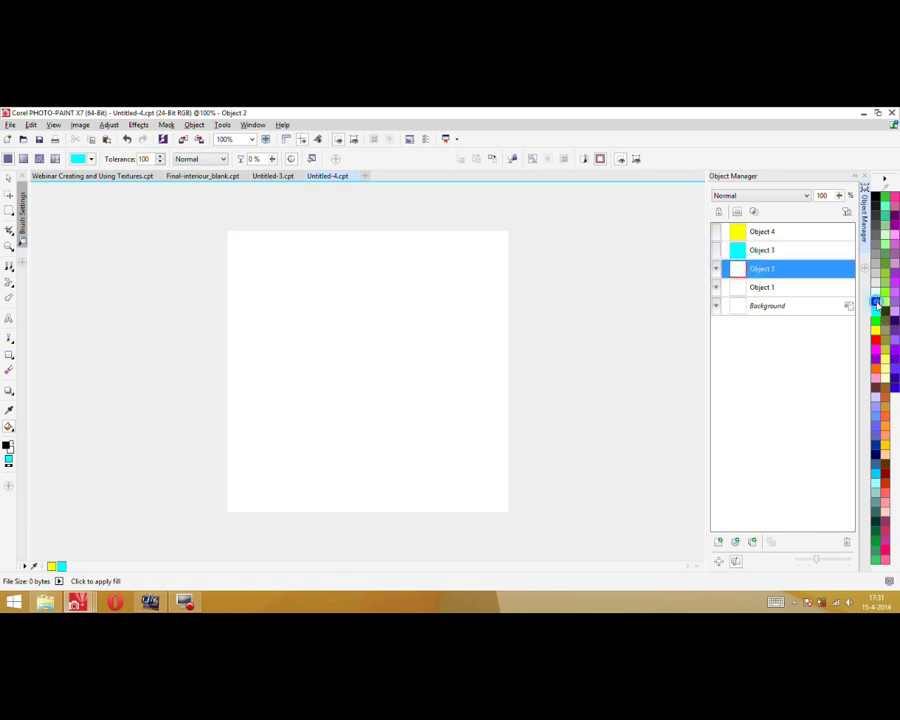
click(10, 462)
click(378, 346)
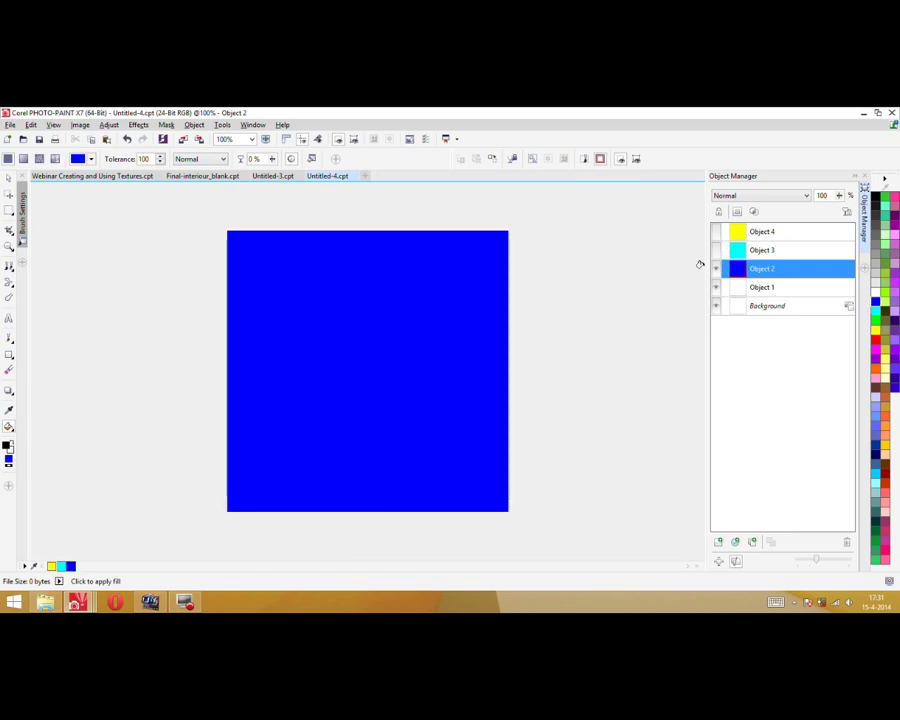
click(715, 268)
Fill Object 1 with uniform magenta and make Objects 2, 3 and 4 visible again
click(757, 289)
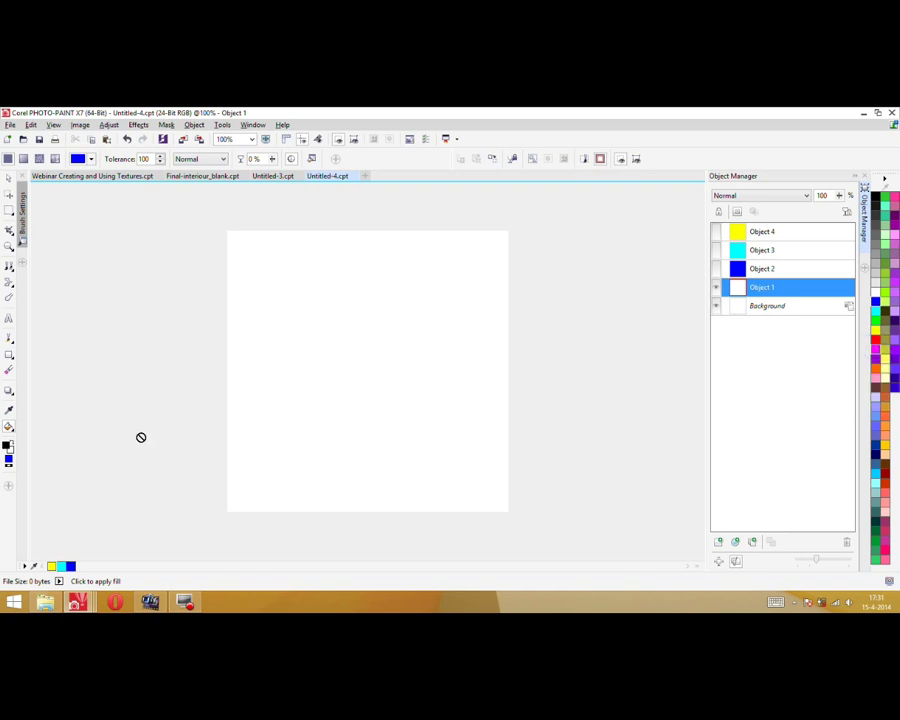
click(13, 466)
click(385, 360)
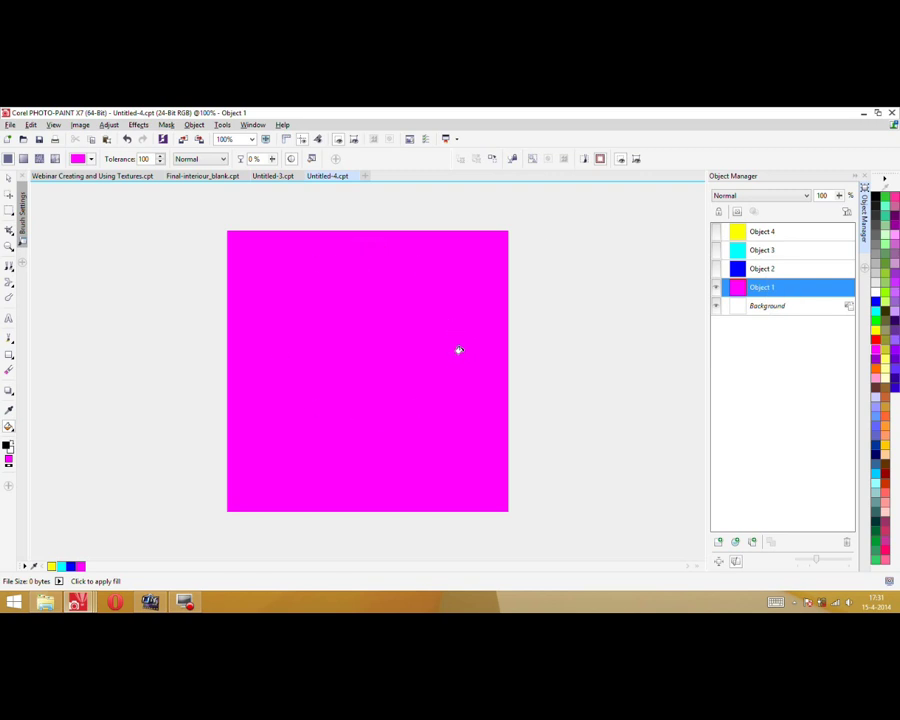
click(715, 268)
click(715, 250)
click(715, 231)
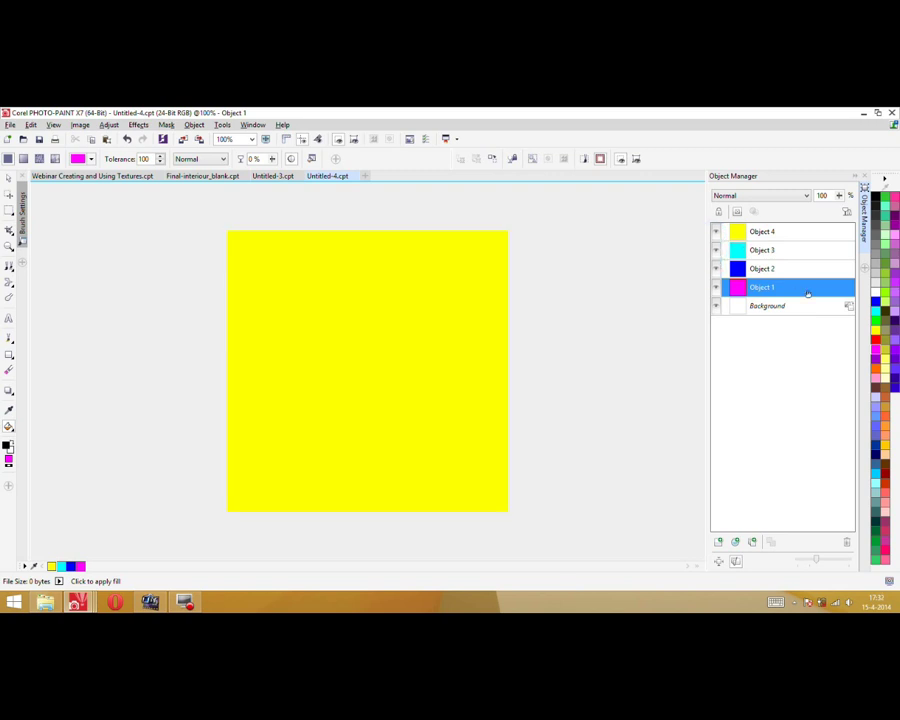
Preview the desktop image 2235.displacement-colors-panel to check which color stands for which direction, and return to the image in PHOTO-PAINT
key(super+e)
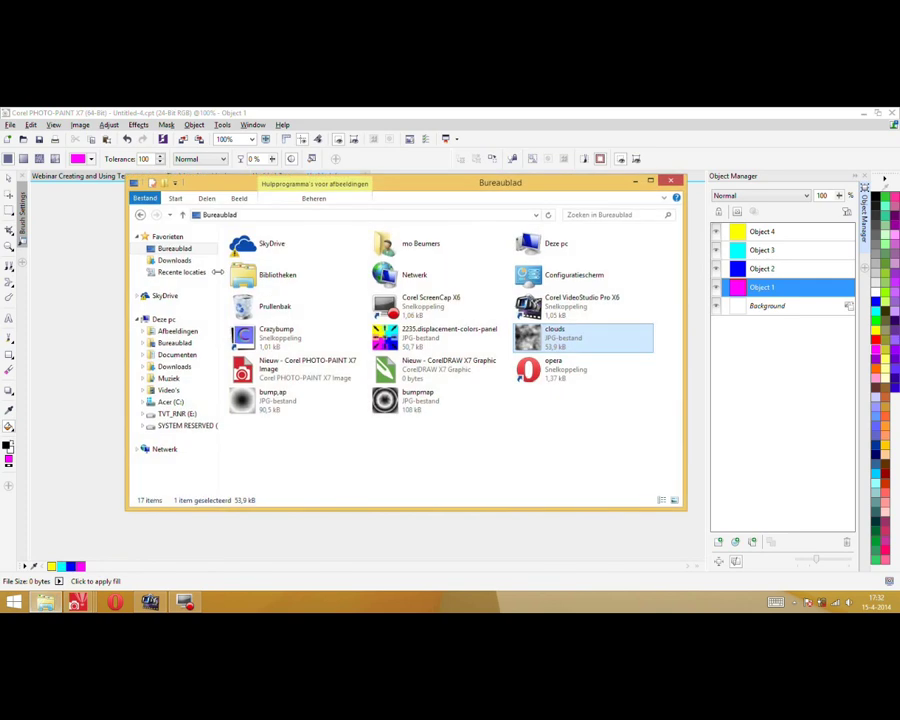
click(433, 338)
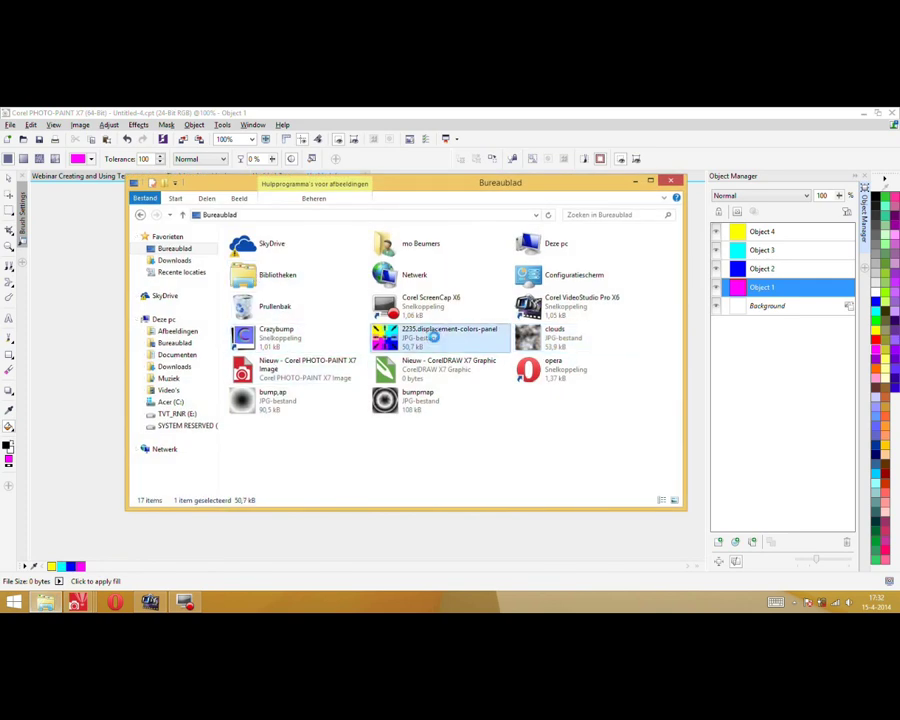
right_click(433, 338)
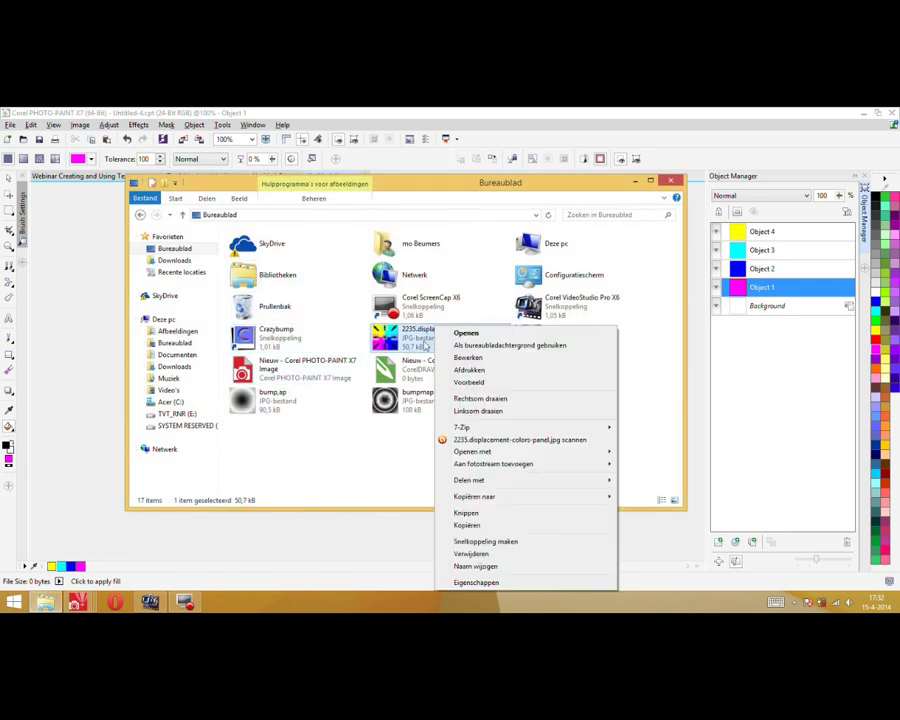
click(469, 383)
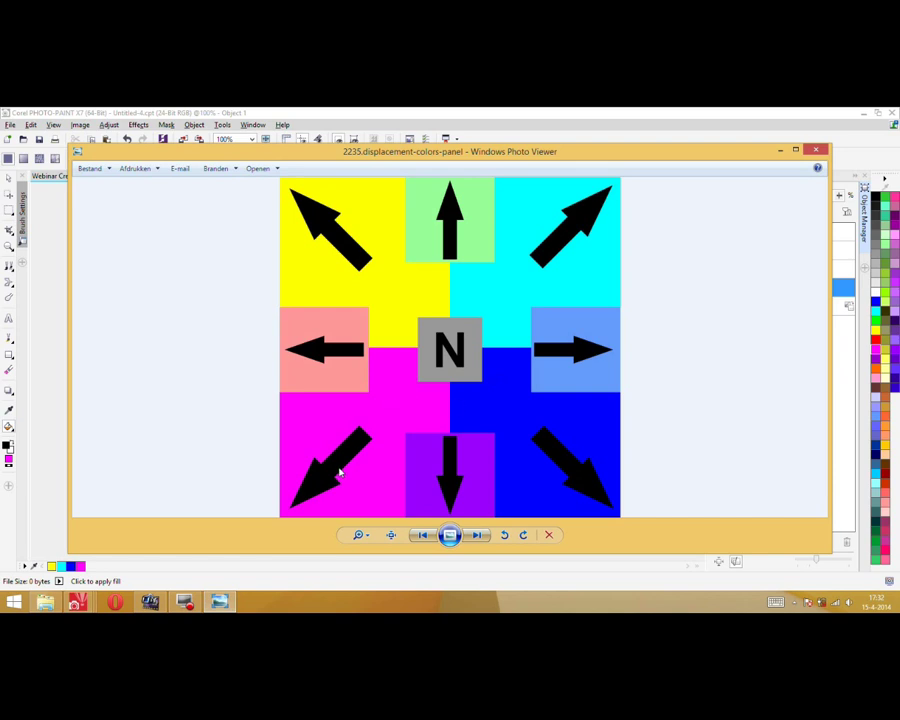
key(alt+F4)
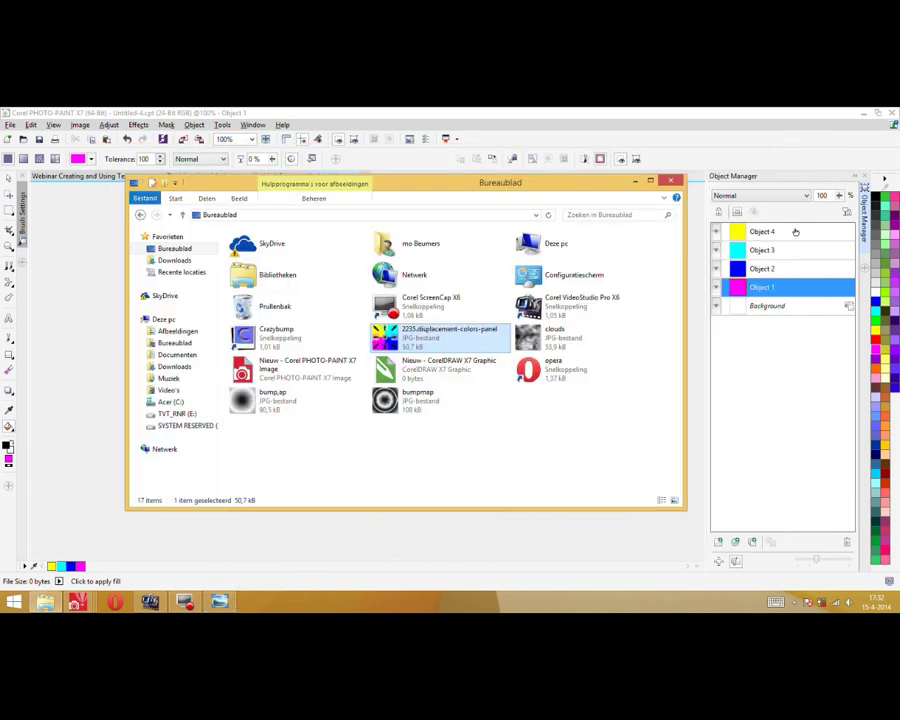
click(634, 181)
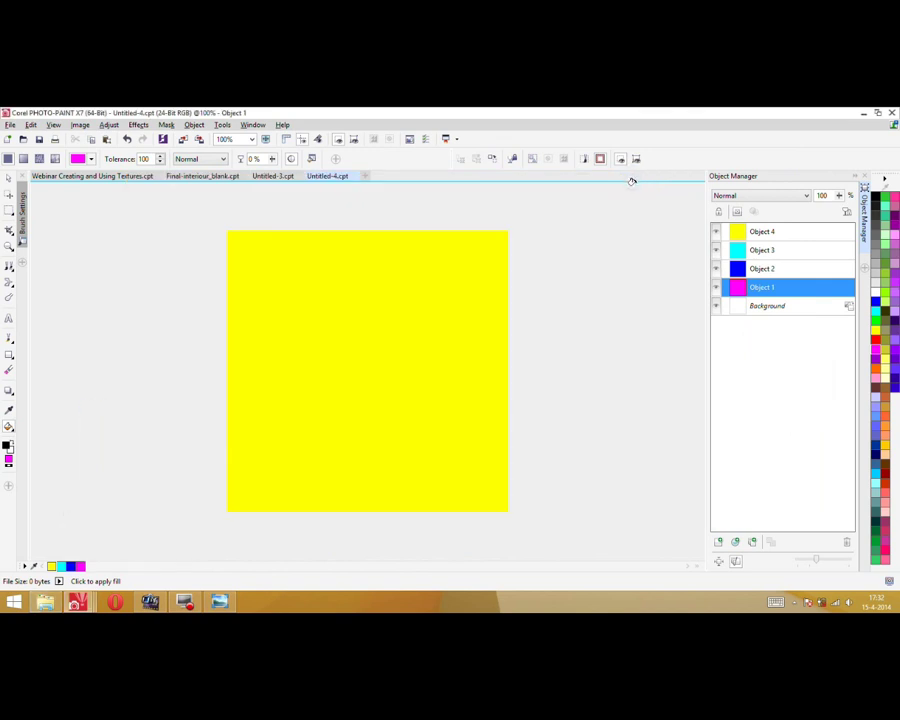
Create a white clip mask on the yellow Object 4 that keeps the whole object showing
click(776, 233)
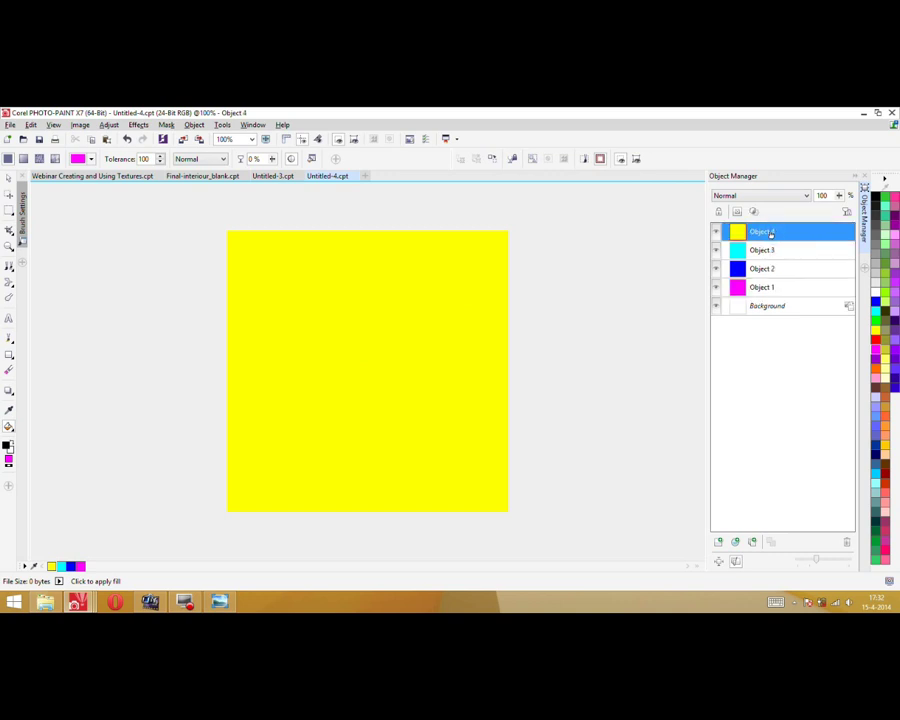
right_click(765, 233)
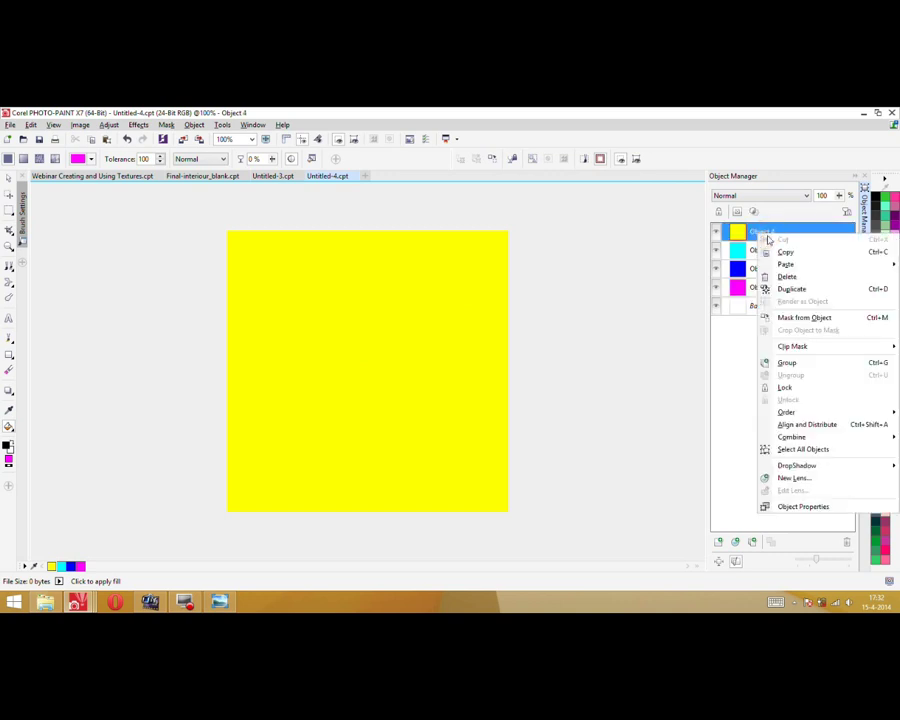
mouse_move(790, 347)
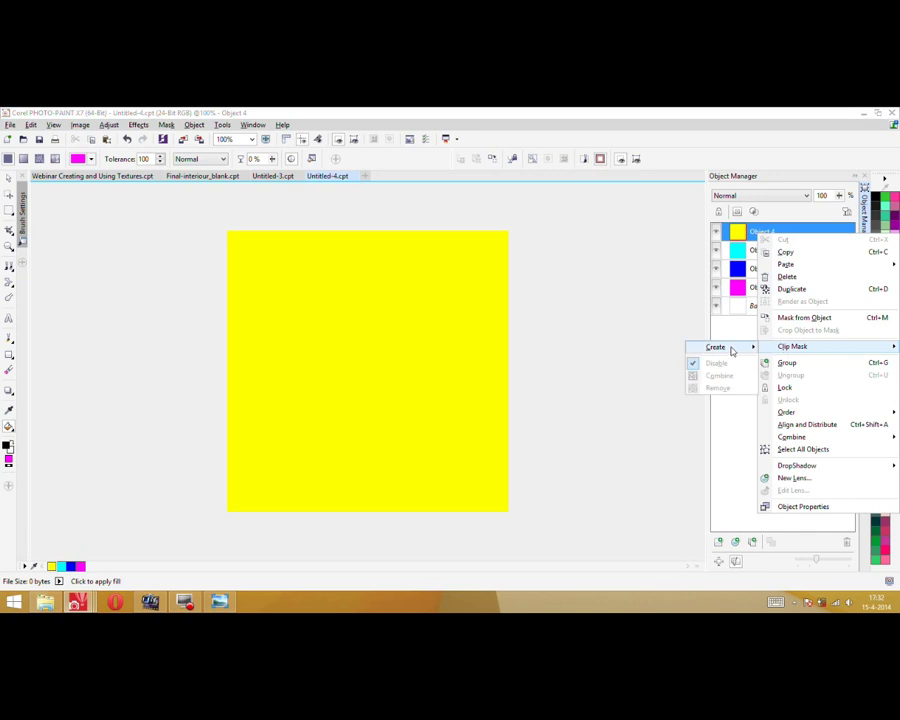
mouse_move(728, 347)
click(795, 373)
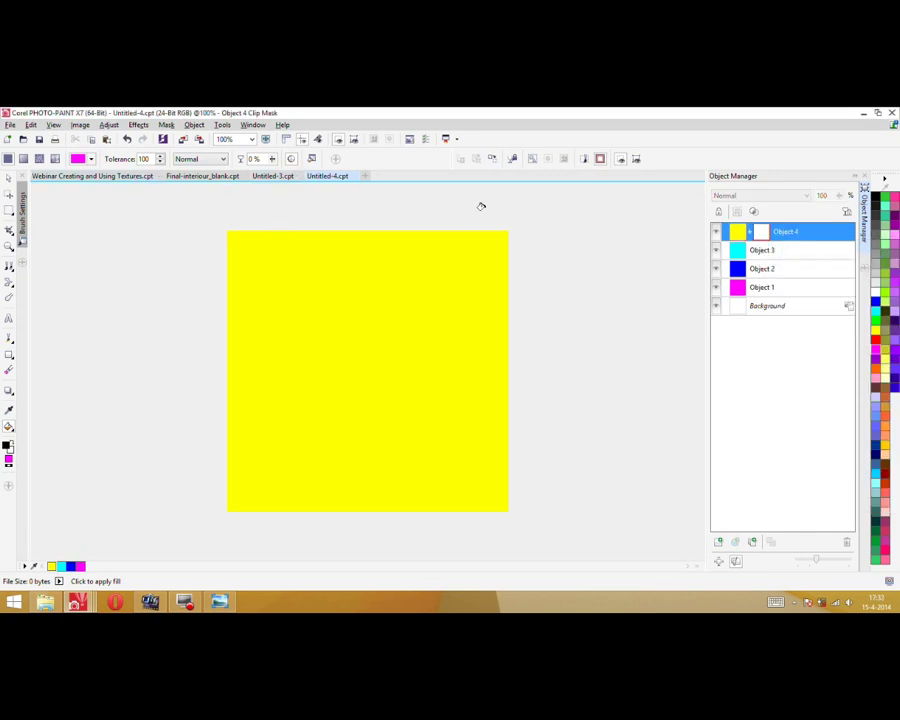
Start the Bump-map effect on Object 4's clip mask and load the bumpmap JPEG from the desktop as its map
click(138, 125)
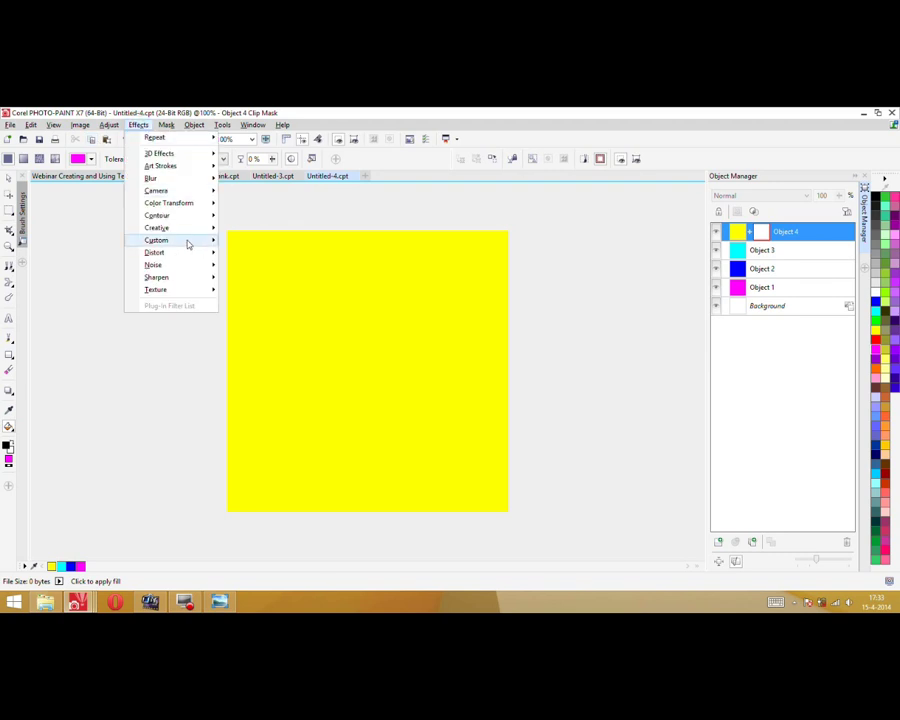
mouse_move(184, 245)
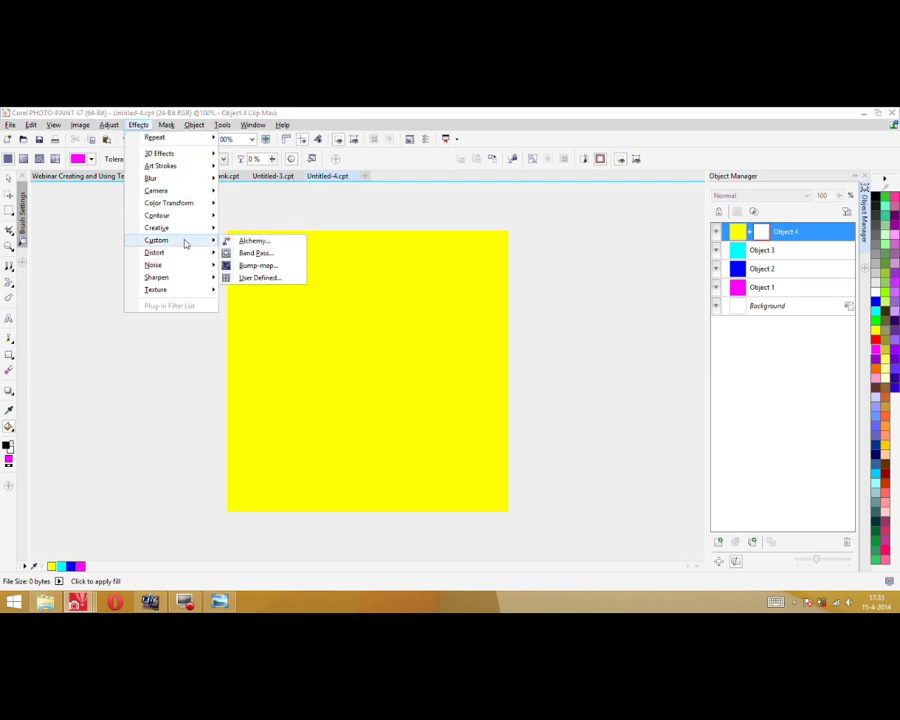
click(259, 268)
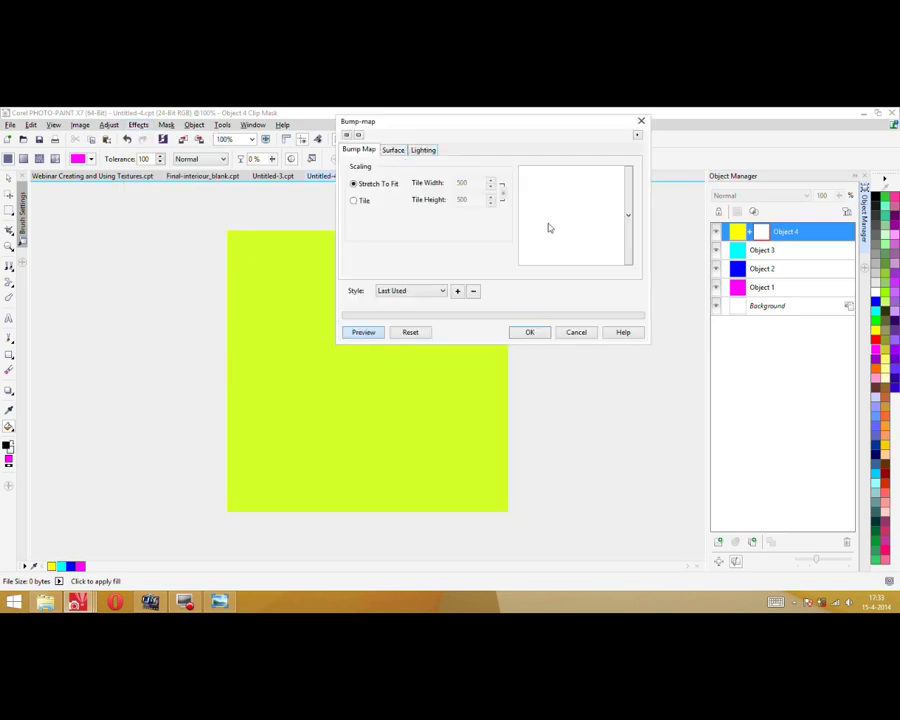
click(628, 215)
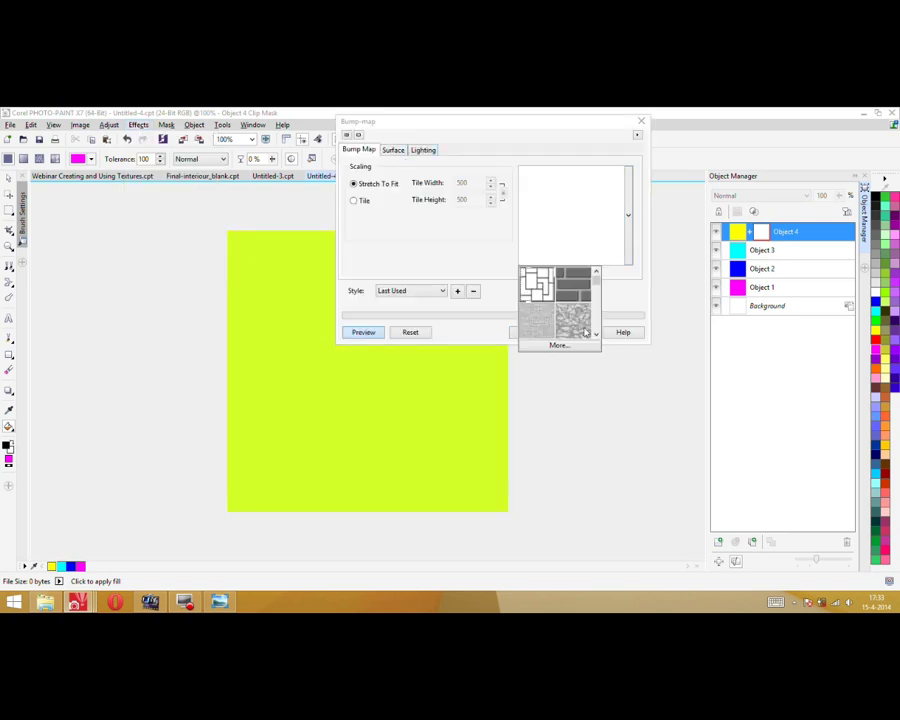
click(577, 343)
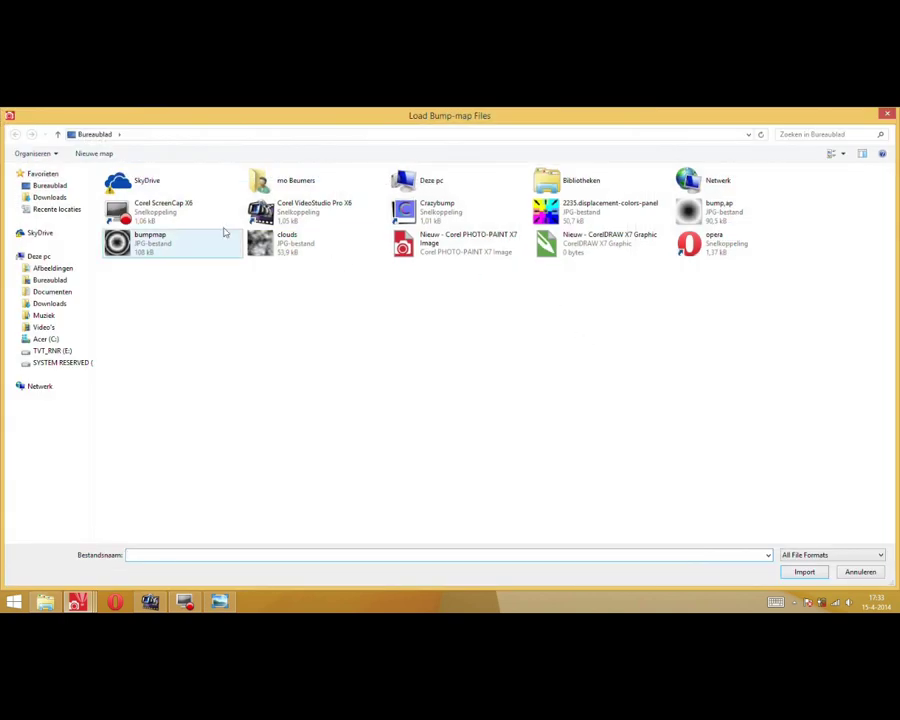
click(160, 245)
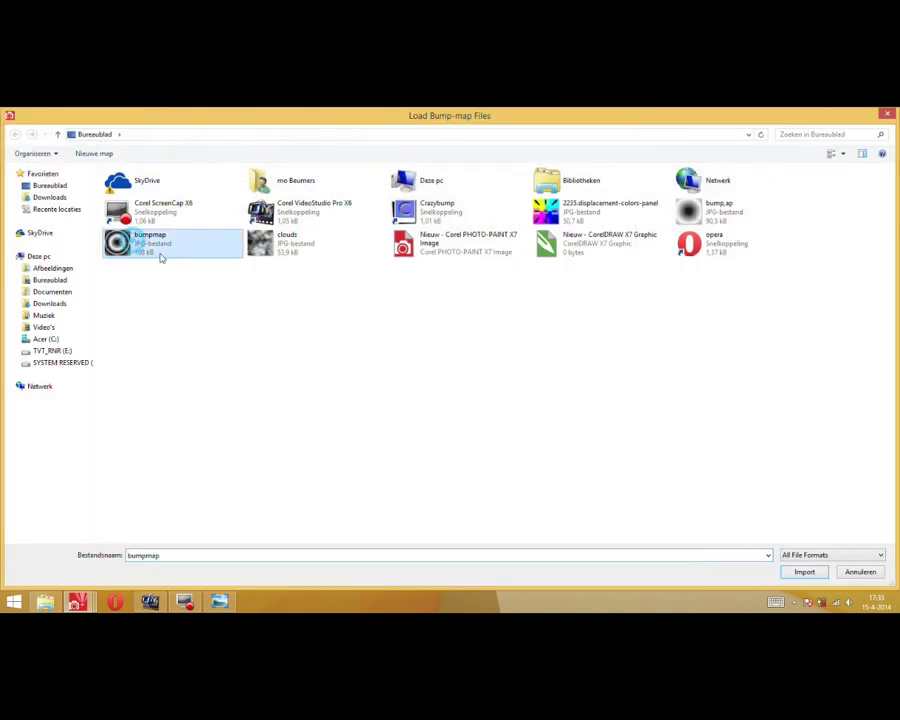
click(803, 572)
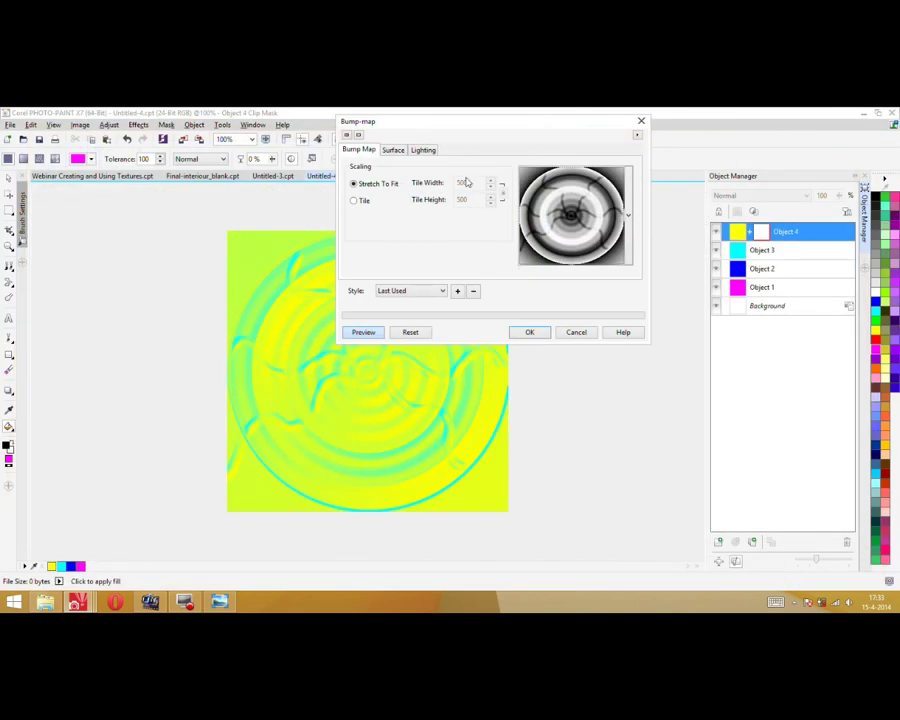
Set the Declination of the bump map's directional light to 0
click(396, 153)
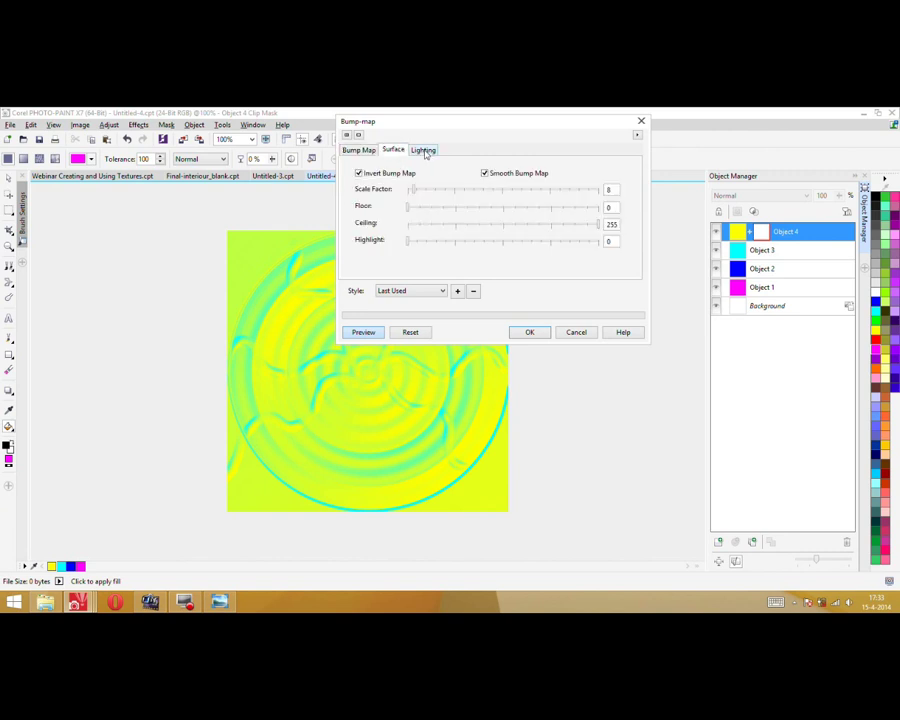
click(424, 150)
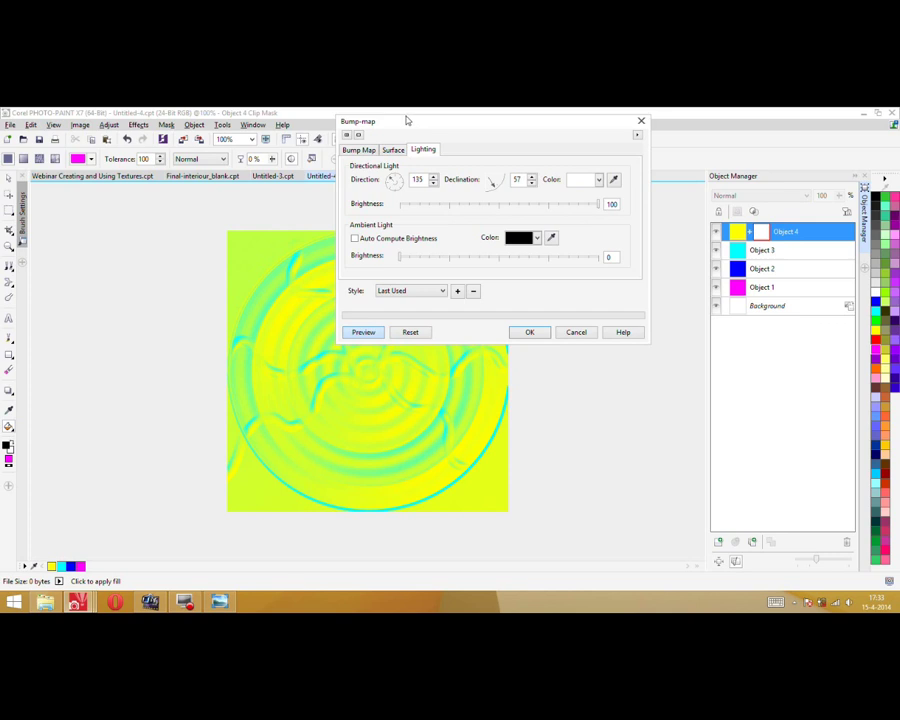
drag(406, 120, 484, 143)
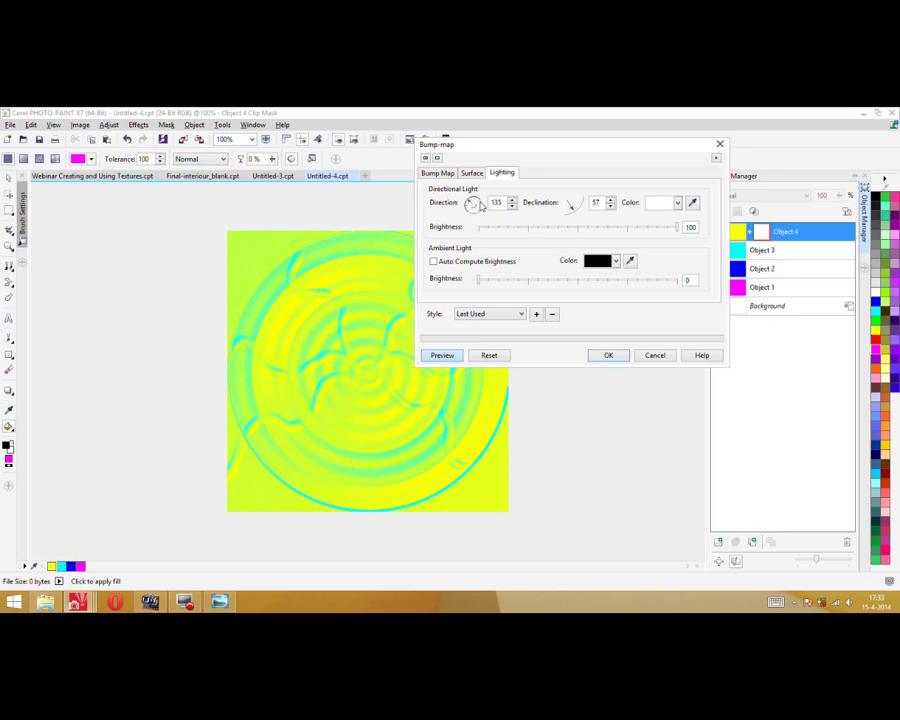
drag(573, 213, 589, 183)
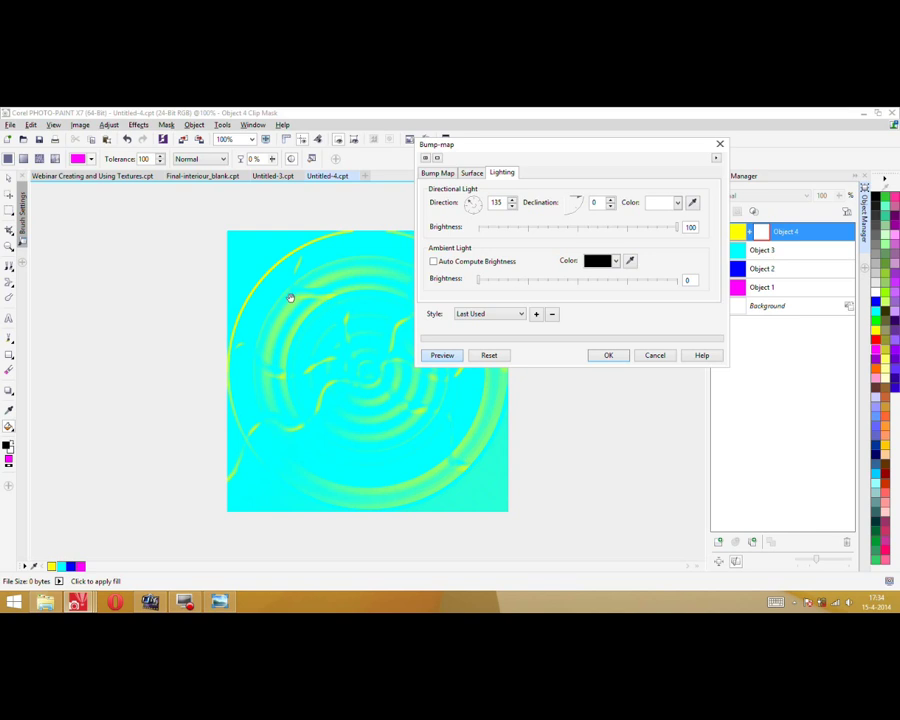
Try bump map Scale Factors of 2 and 10, lower the value slightly from 10, and apply the effect to Object 4's clip mask
click(472, 175)
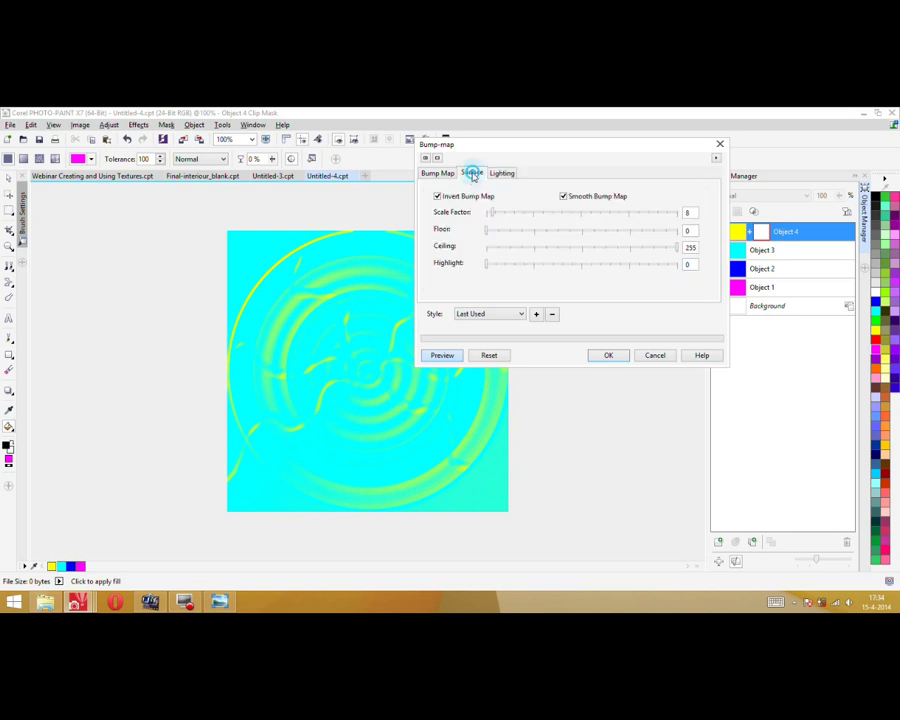
click(484, 230)
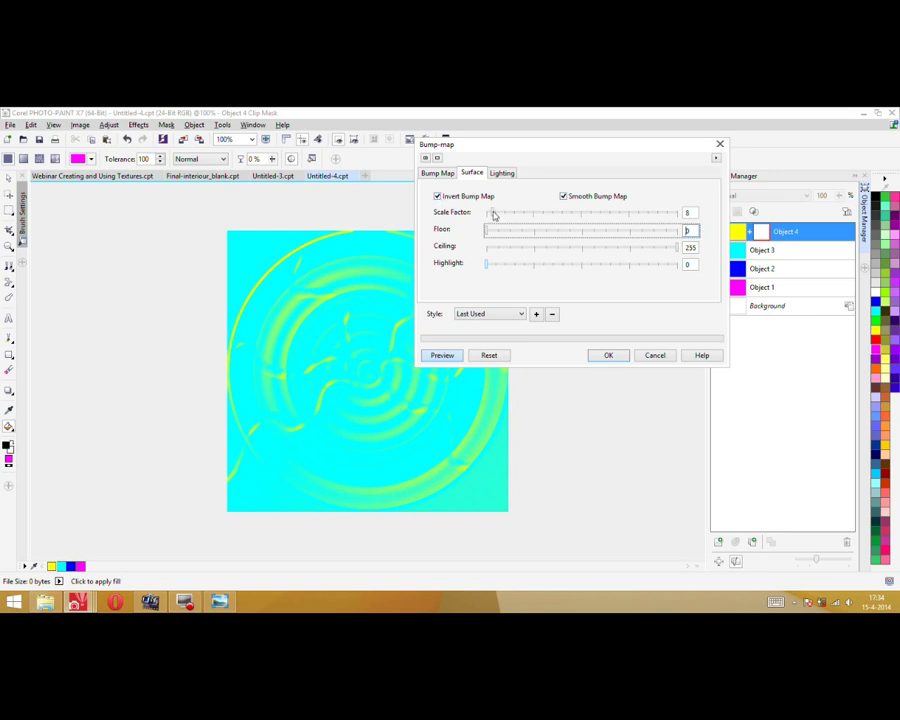
drag(493, 215, 489, 215)
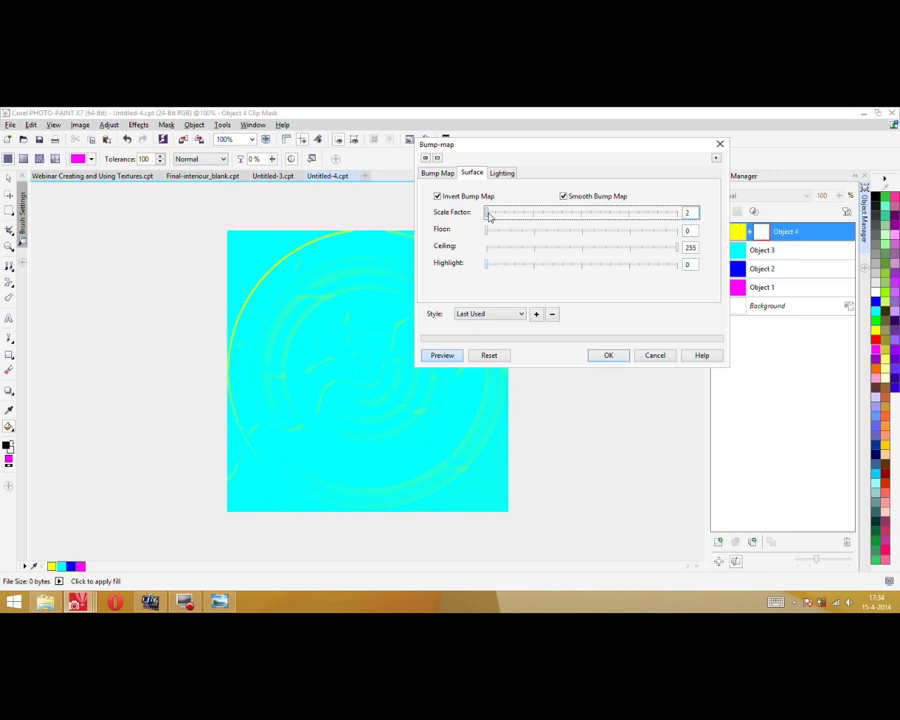
drag(491, 215, 496, 216)
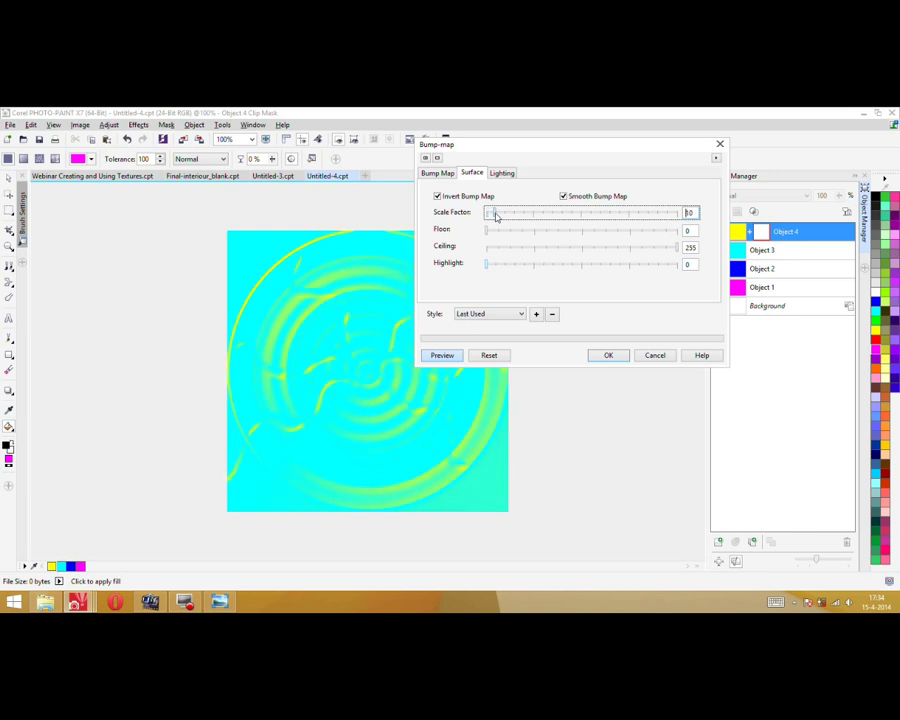
drag(494, 214, 493, 216)
click(607, 356)
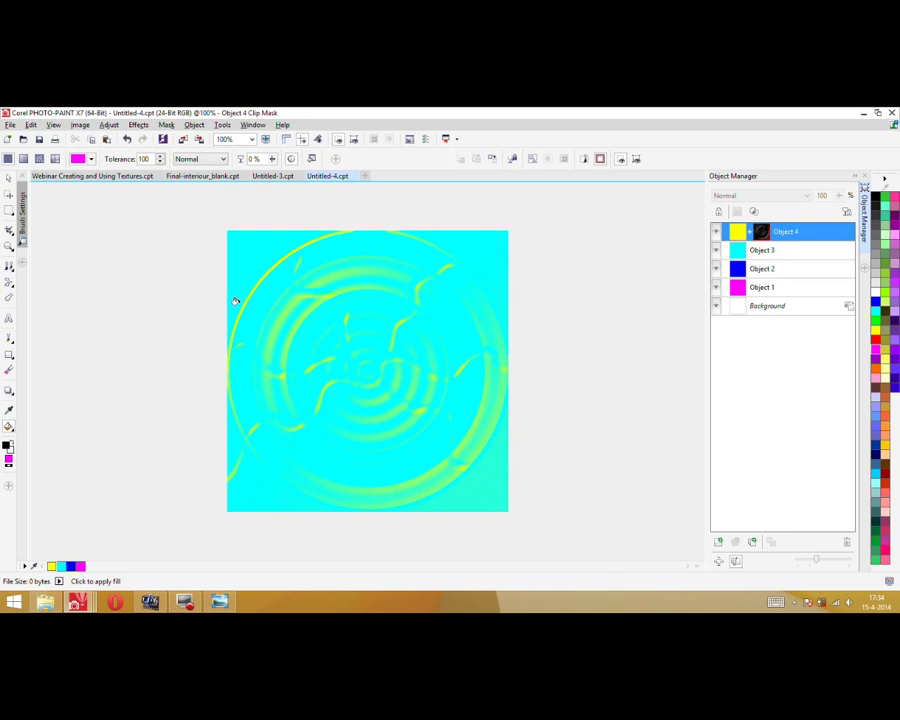
Create a clip mask from object transparency on the cyan Object 3
click(766, 251)
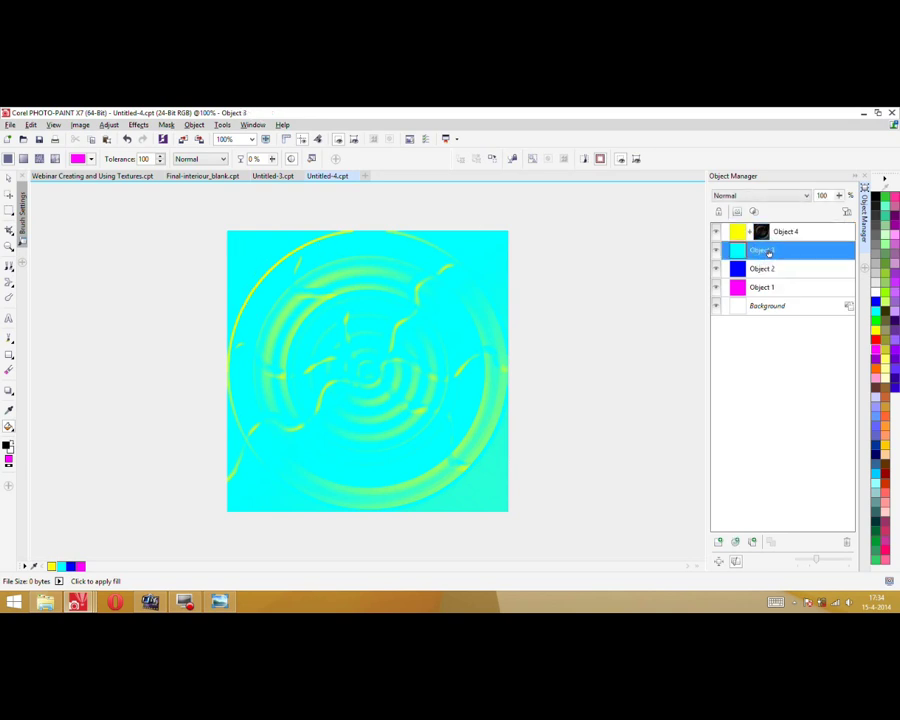
right_click(762, 251)
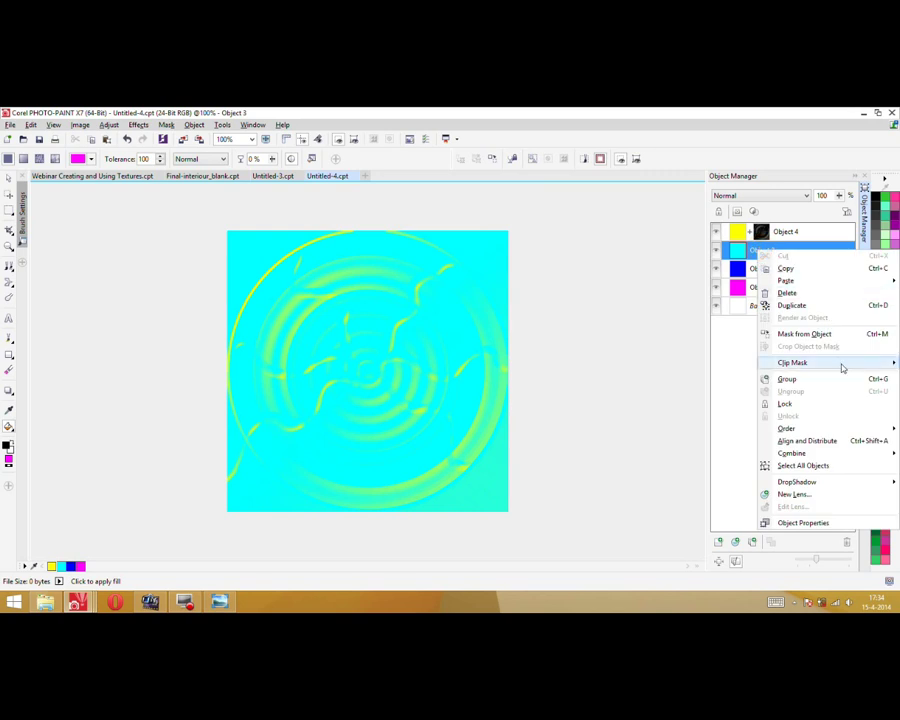
mouse_move(835, 366)
mouse_move(732, 363)
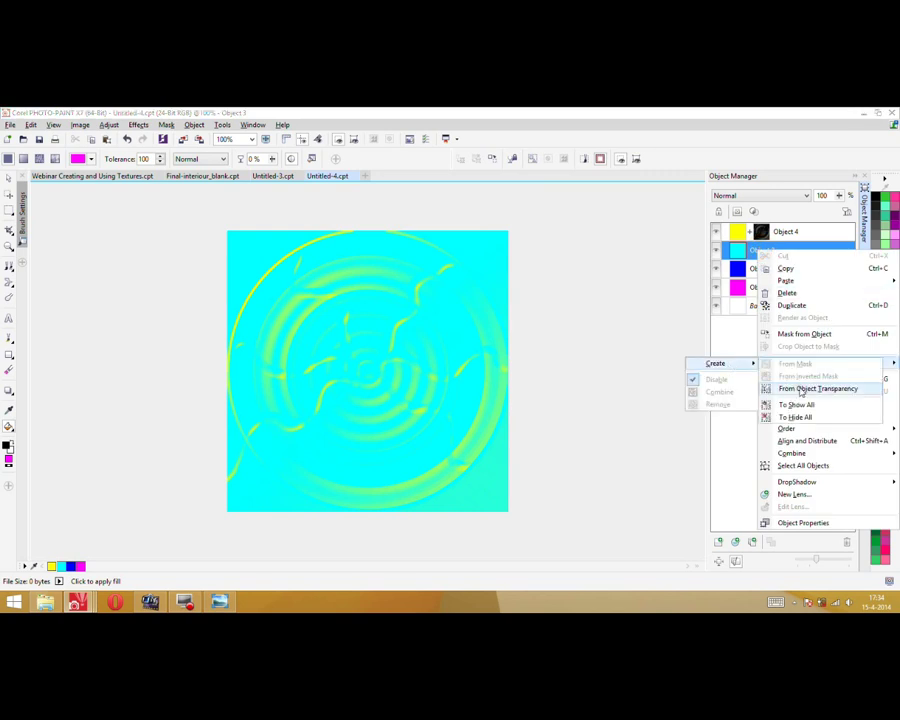
click(803, 388)
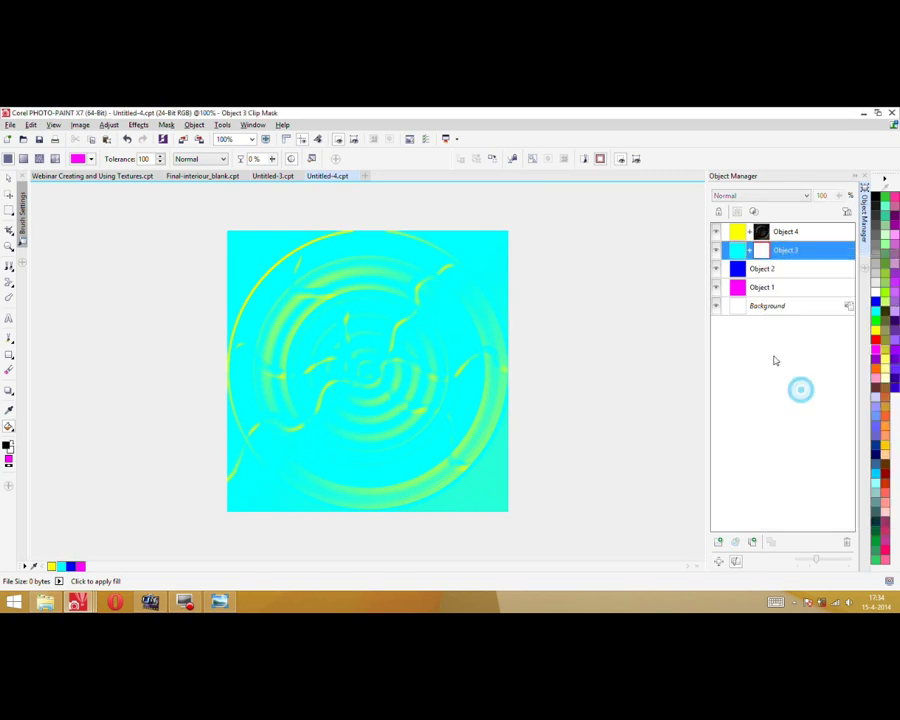
Apply the Bump-map effect to Object 3's clip mask with the directional light's Direction set to 45
click(137, 125)
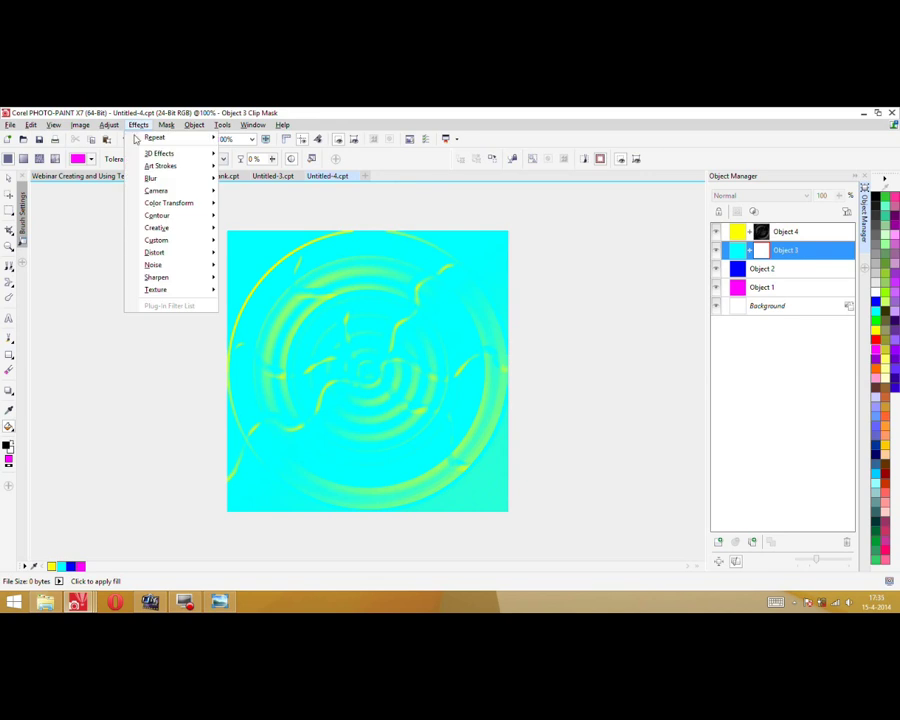
mouse_move(188, 243)
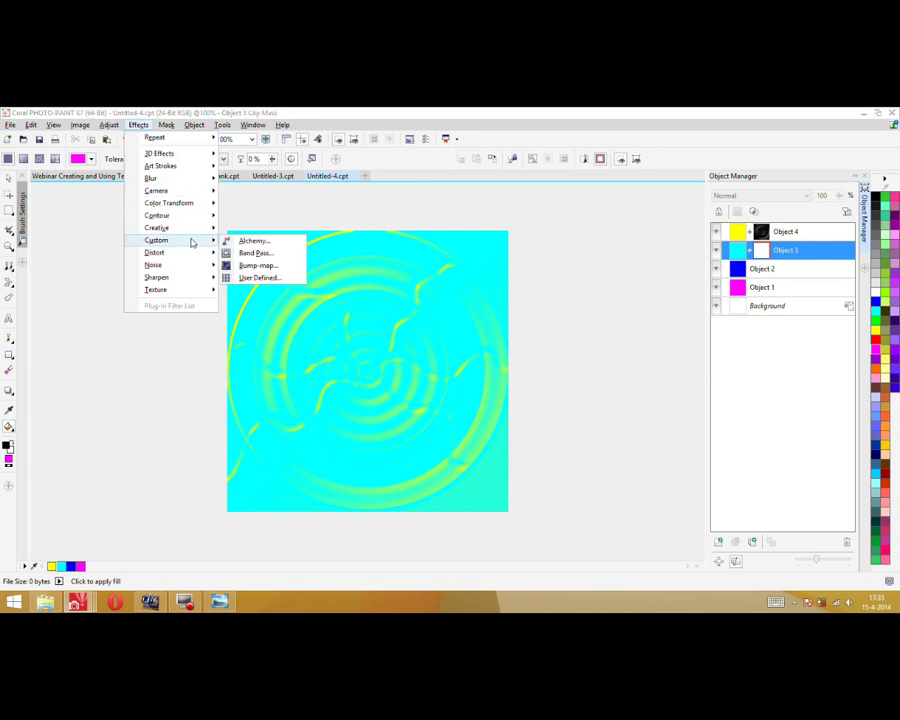
click(257, 265)
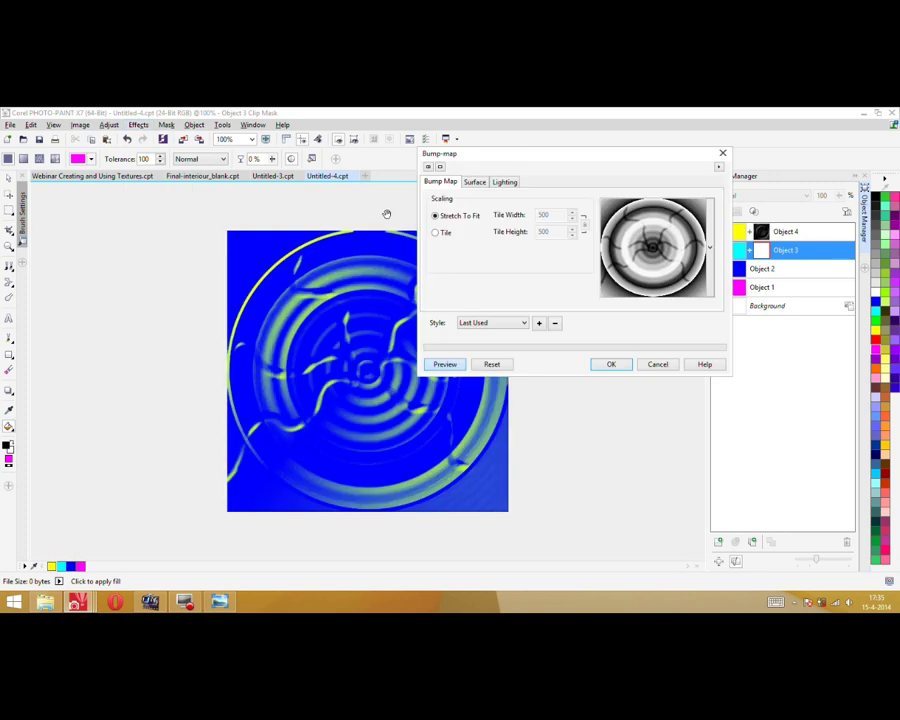
click(504, 182)
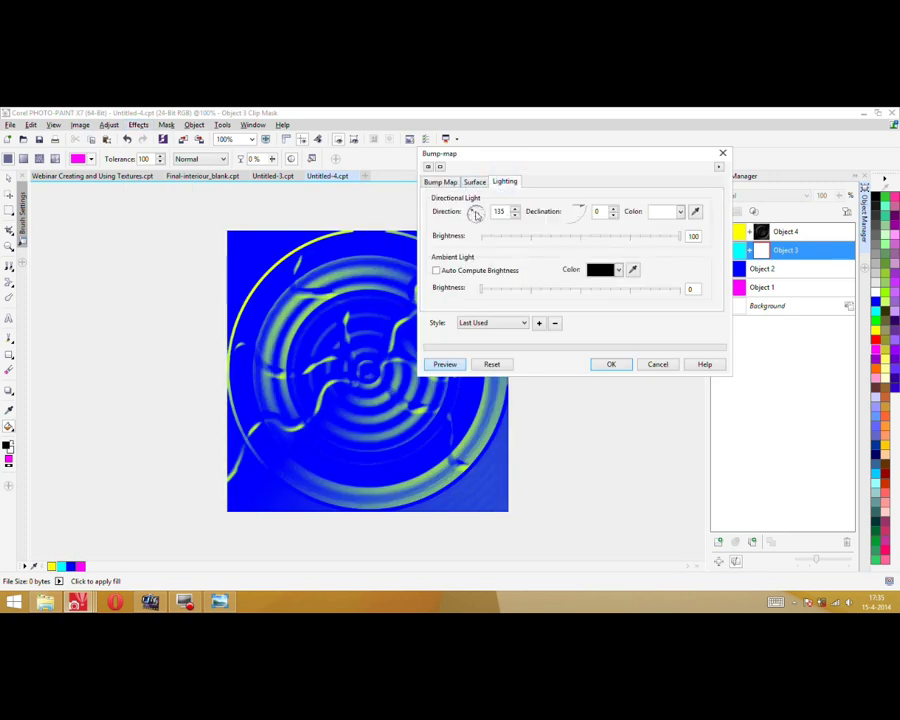
click(482, 210)
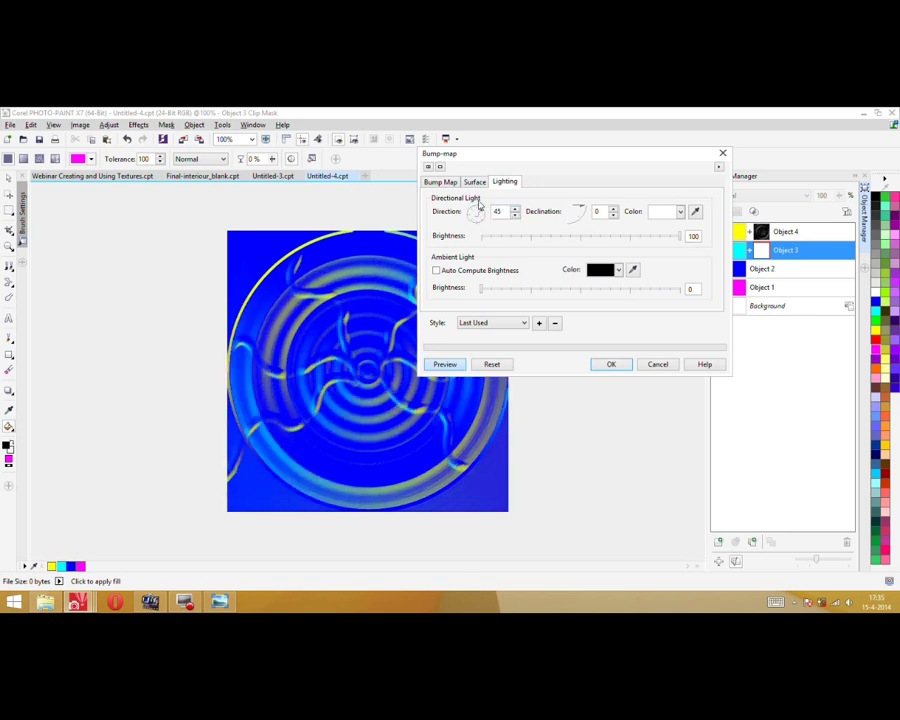
drag(504, 162, 599, 190)
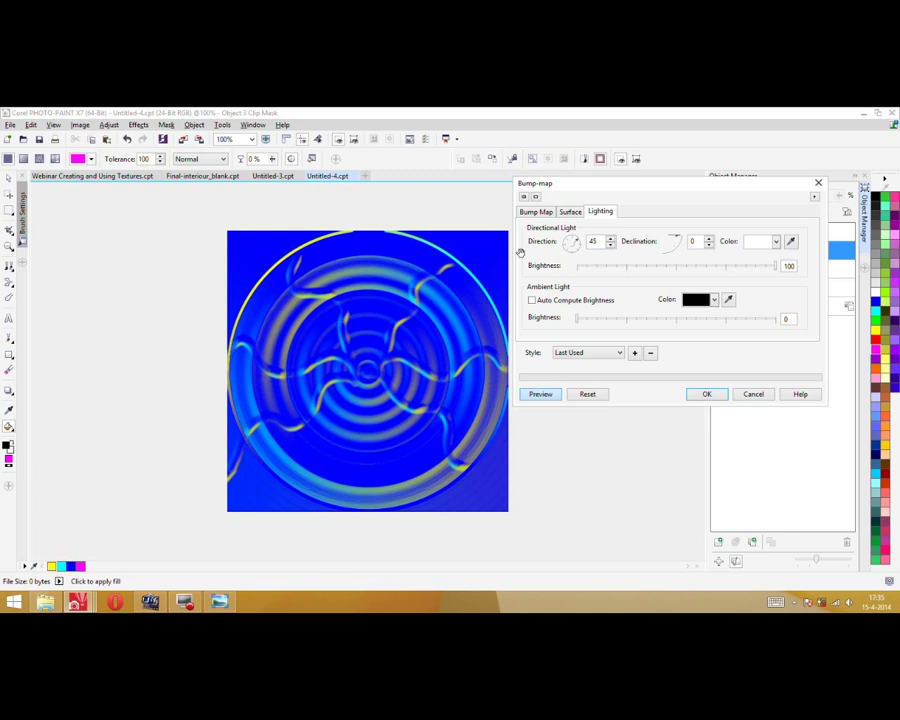
click(707, 394)
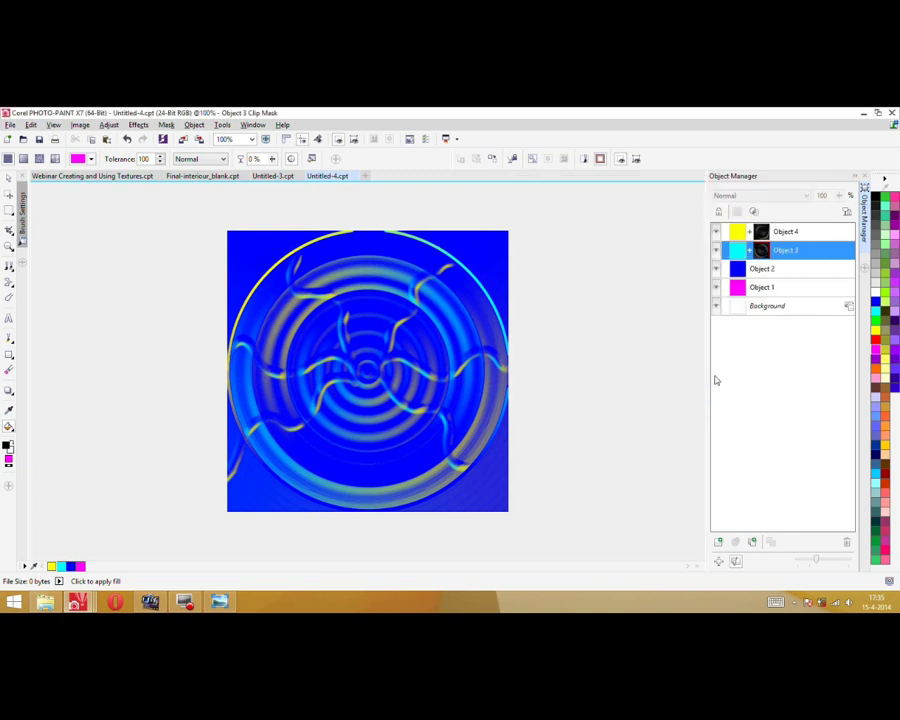
Create a clip mask from object transparency on the blue Object 2
click(759, 269)
right_click(761, 271)
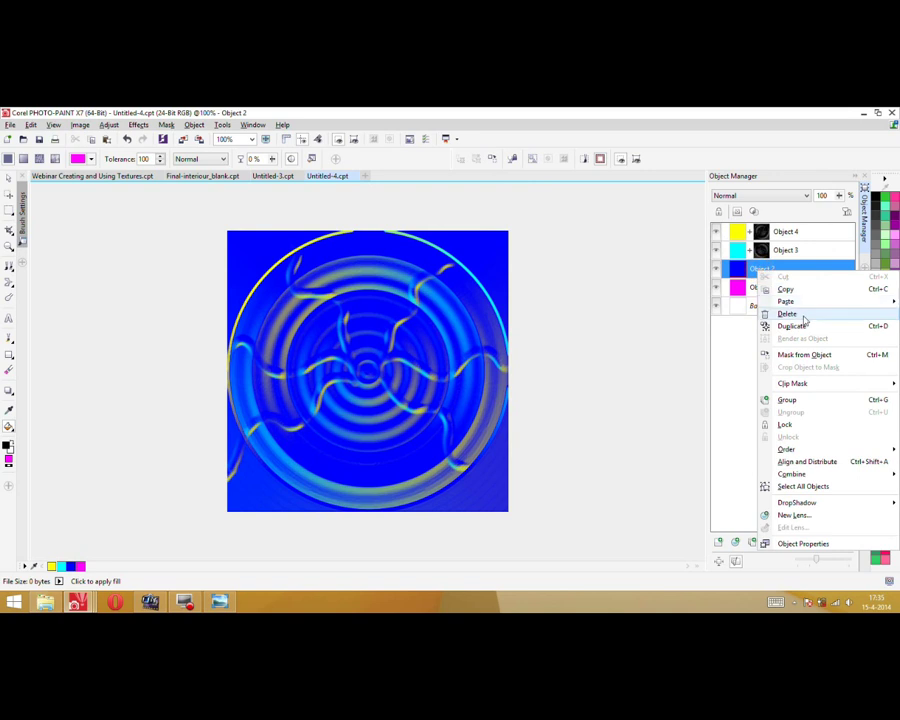
mouse_move(818, 388)
mouse_move(745, 385)
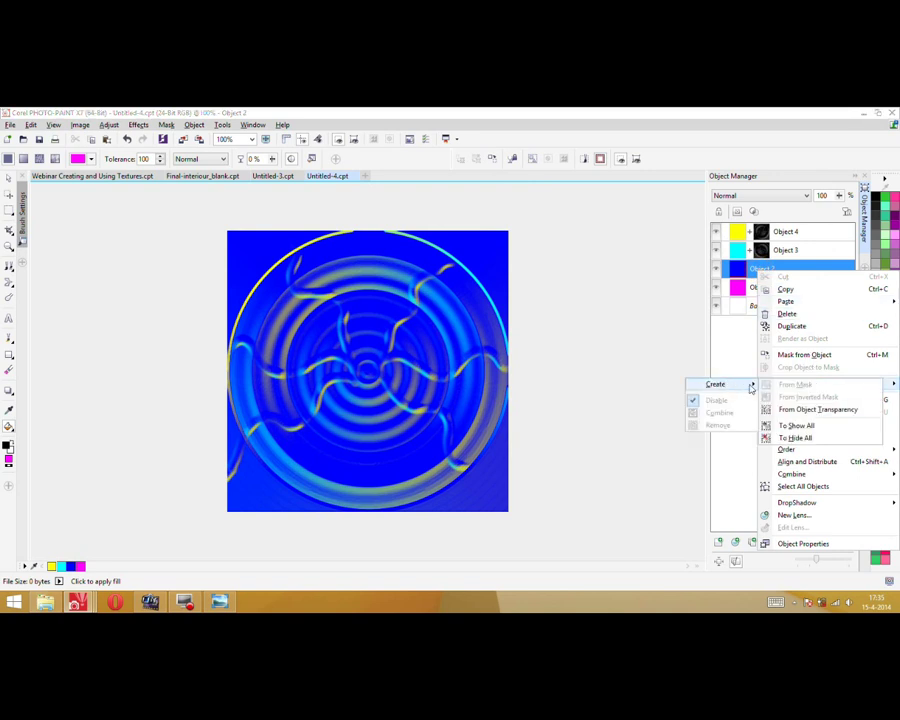
click(800, 409)
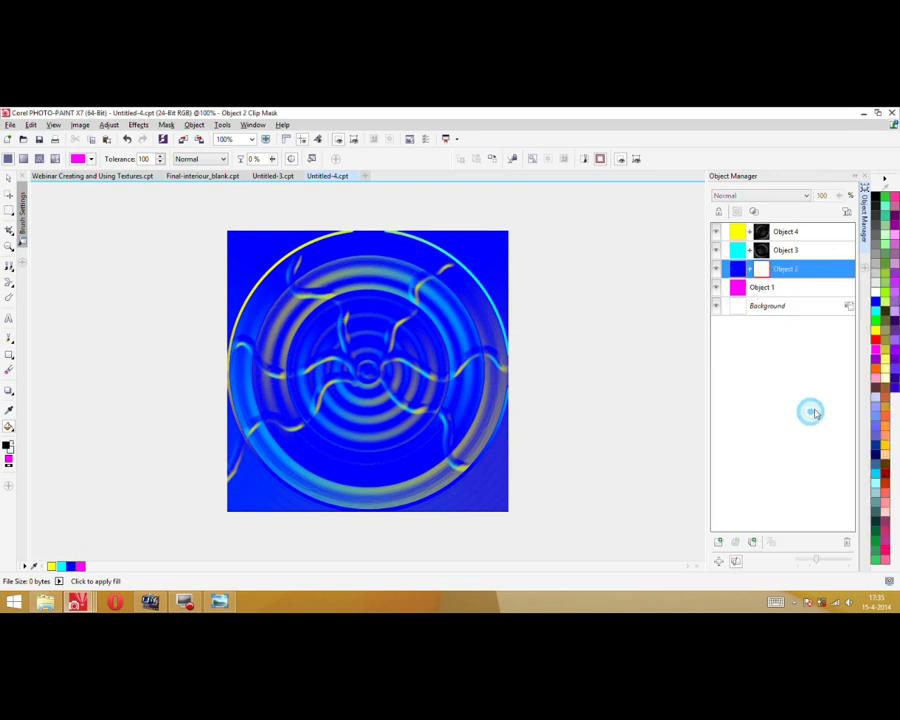
Apply the Bump-map effect to Object 2's clip mask with the directional light's Direction set to 315
click(109, 125)
mouse_move(137, 124)
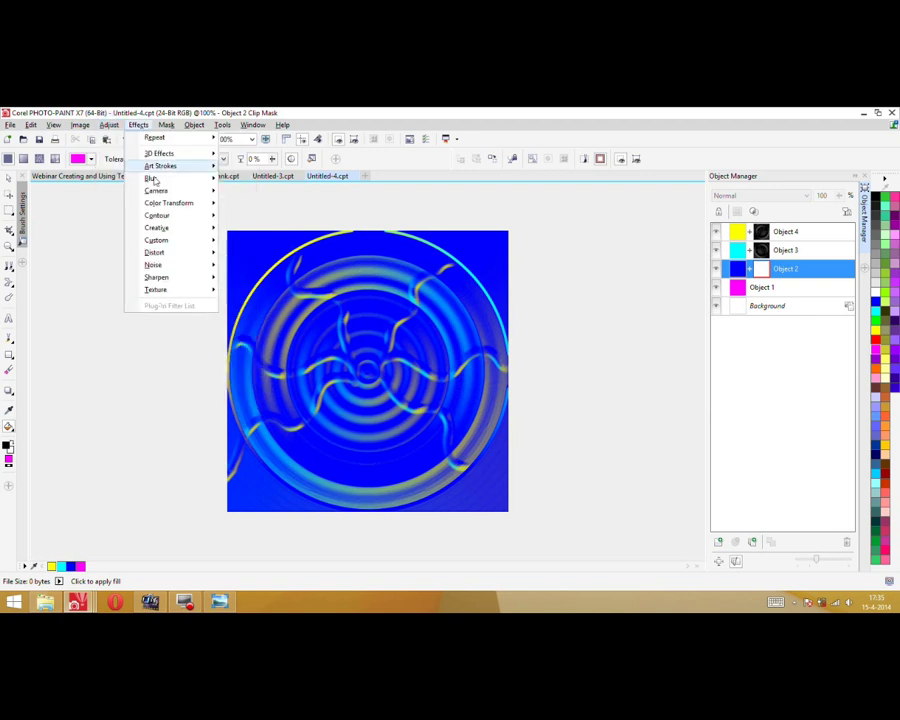
mouse_move(183, 243)
click(256, 265)
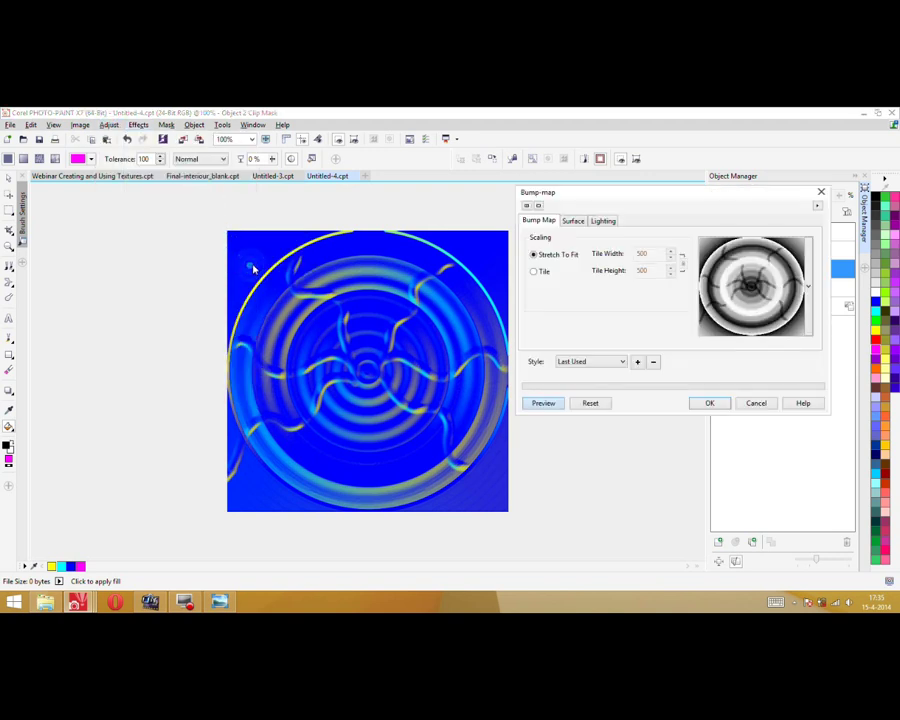
click(604, 221)
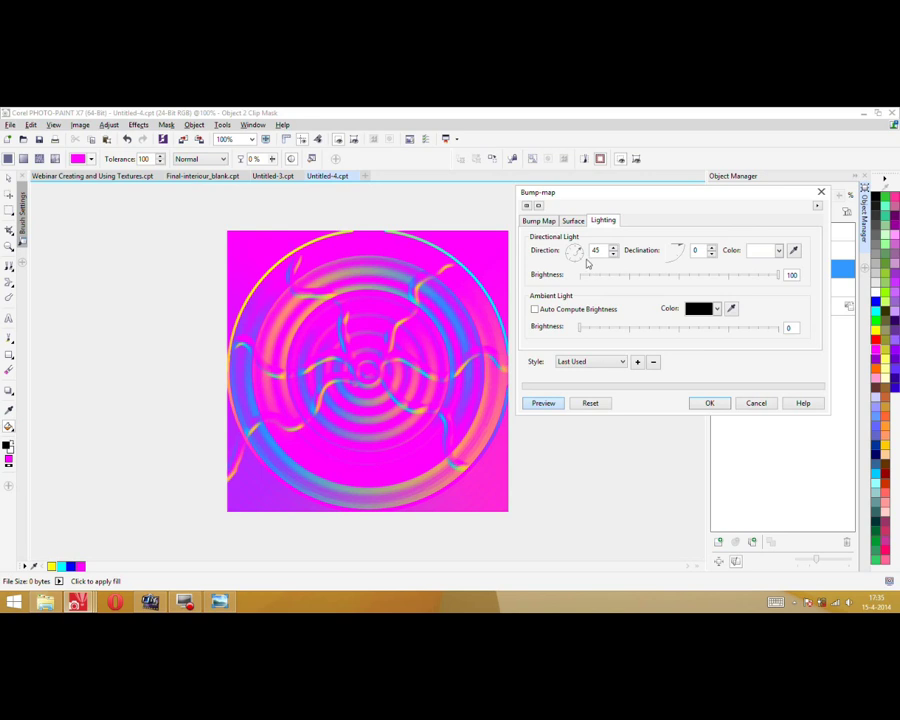
click(580, 256)
click(613, 254)
click(614, 256)
click(614, 256)
click(614, 256)
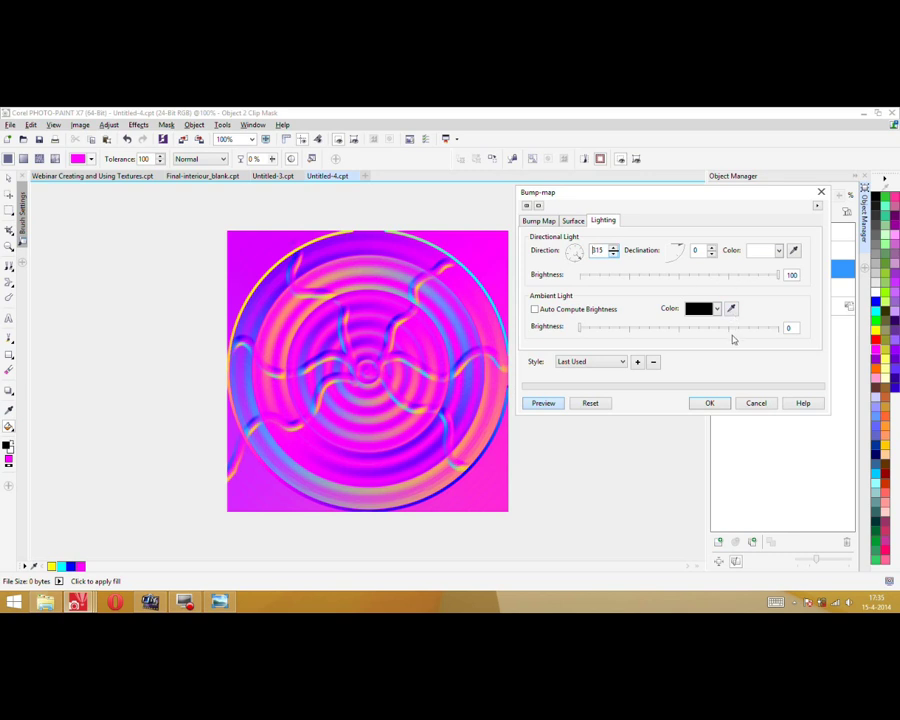
click(712, 404)
Create a clip mask from object transparency on the magenta Object 1
click(762, 288)
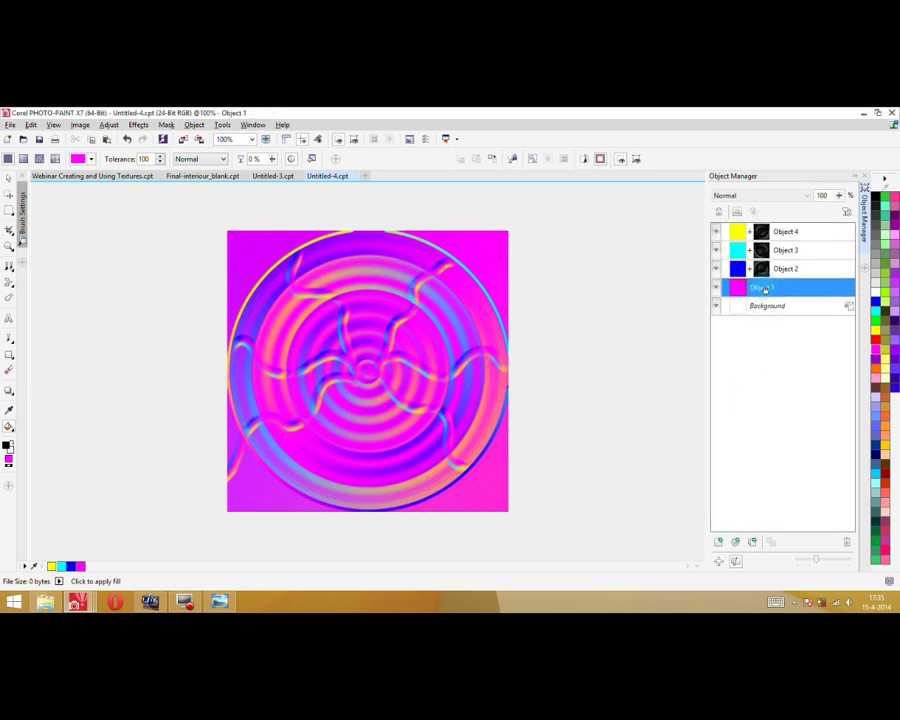
right_click(760, 287)
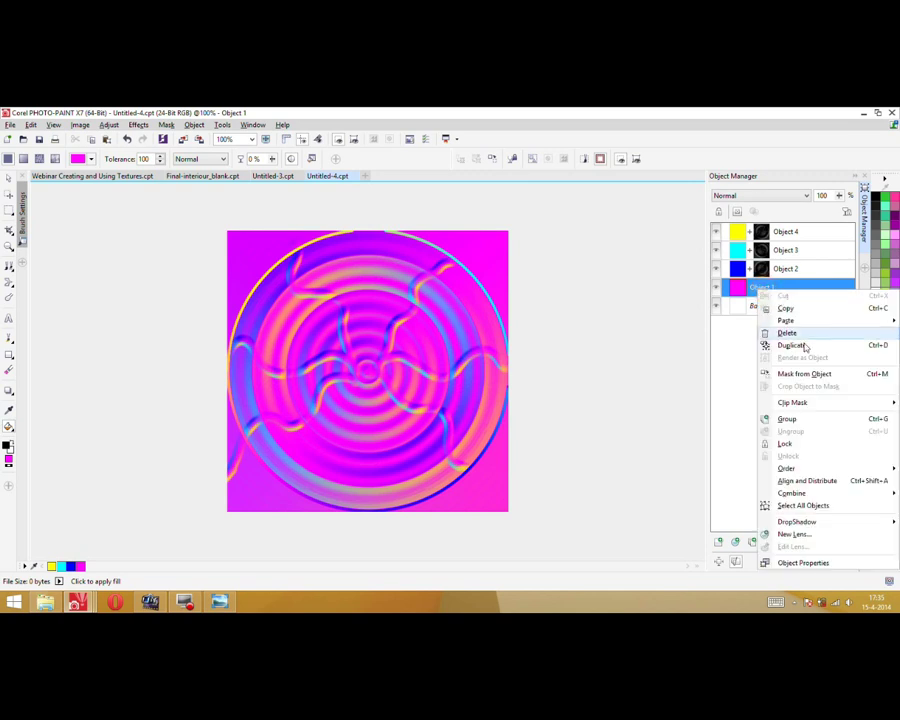
mouse_move(795, 402)
mouse_move(716, 403)
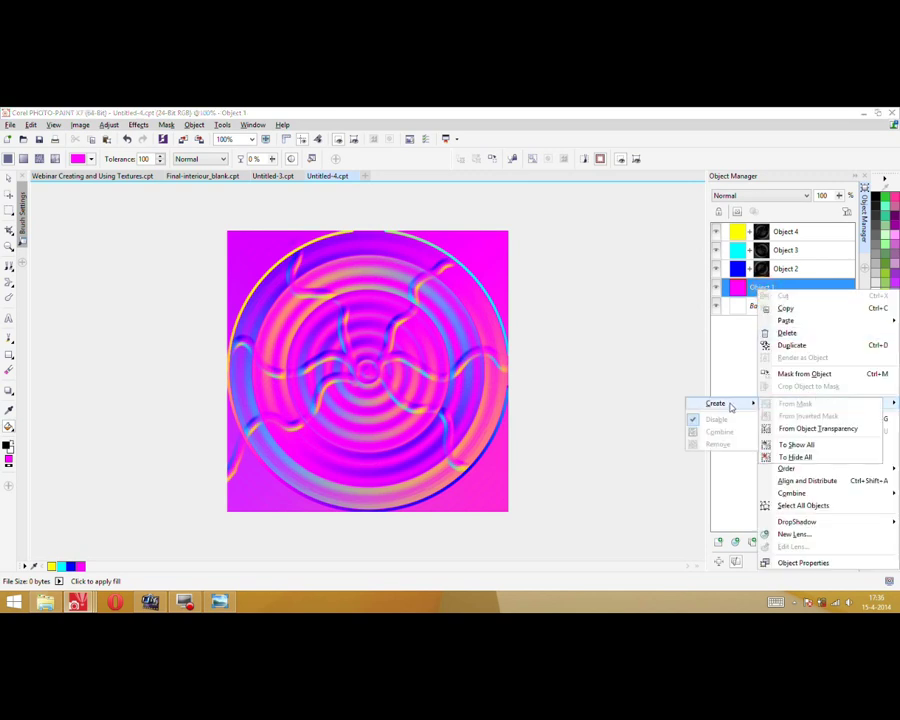
click(801, 429)
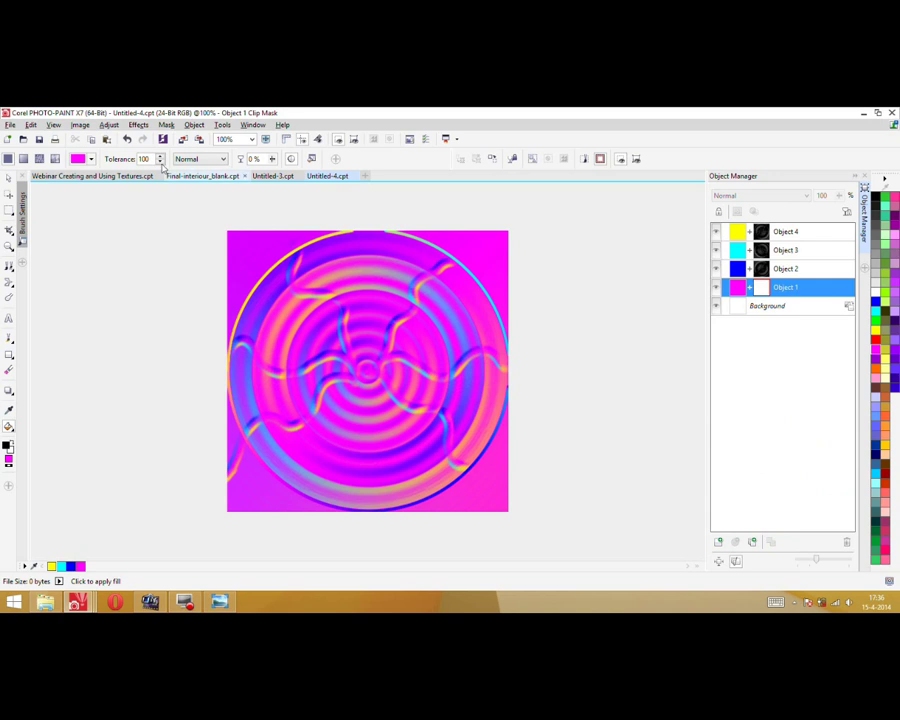
Apply the Bump-map effect to Object 1's clip mask with the directional light's Direction set to 225
click(138, 124)
mouse_move(180, 240)
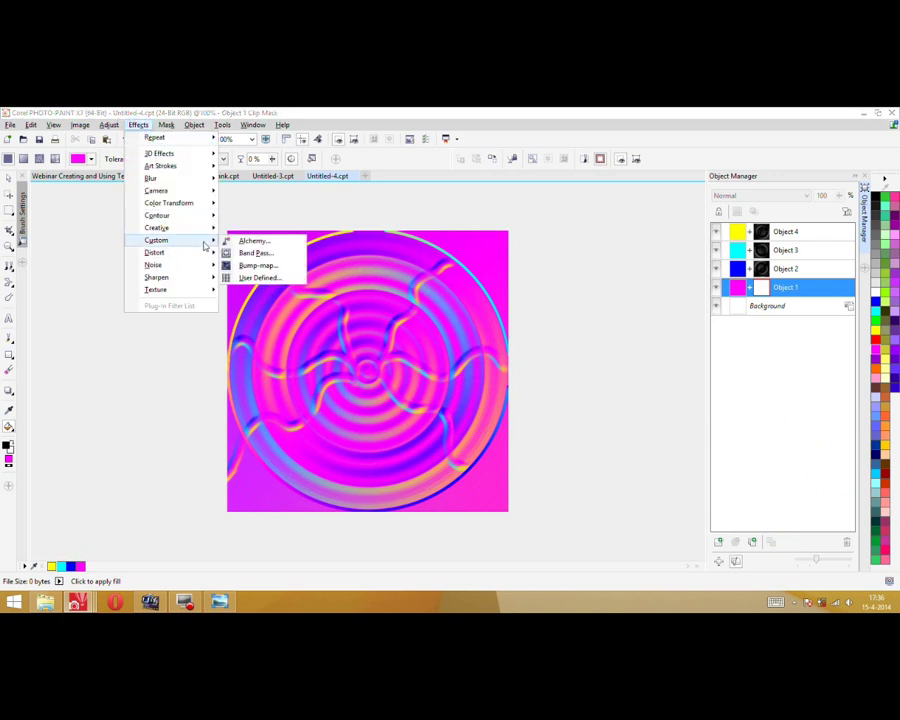
click(258, 263)
click(606, 229)
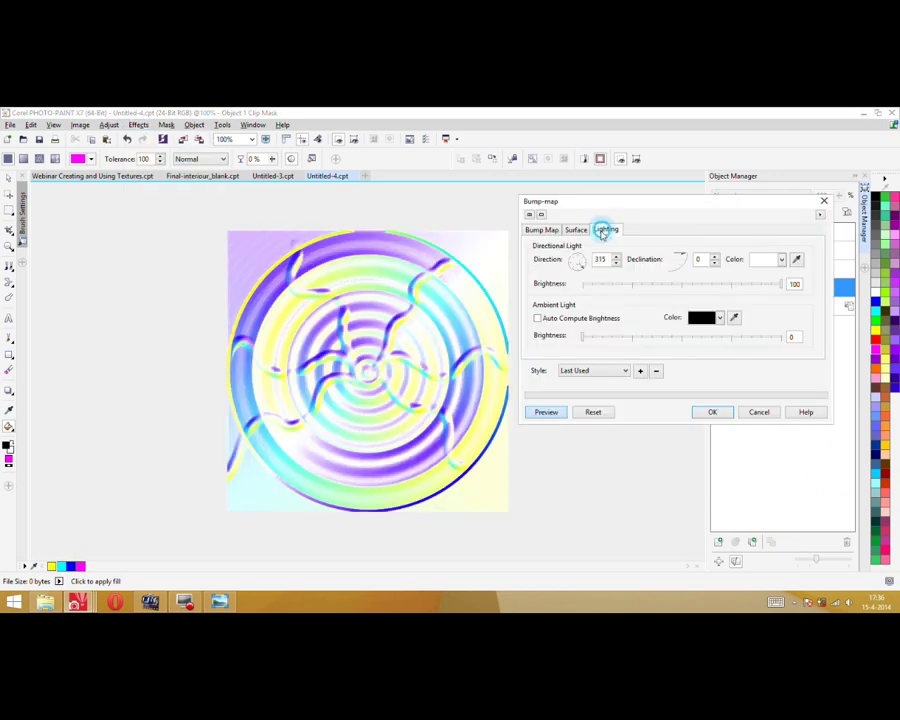
click(574, 270)
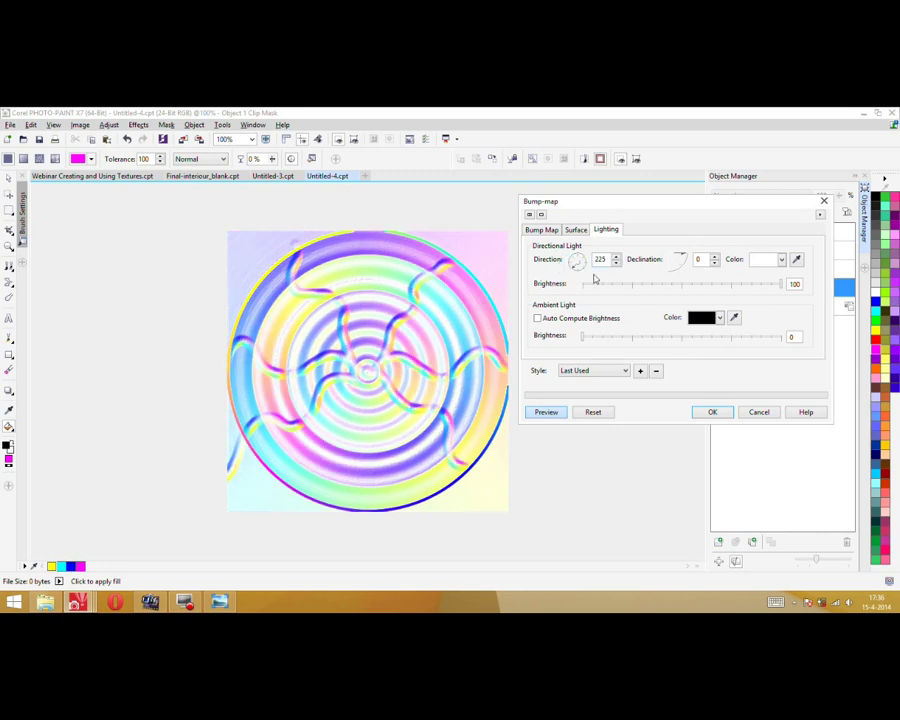
click(711, 412)
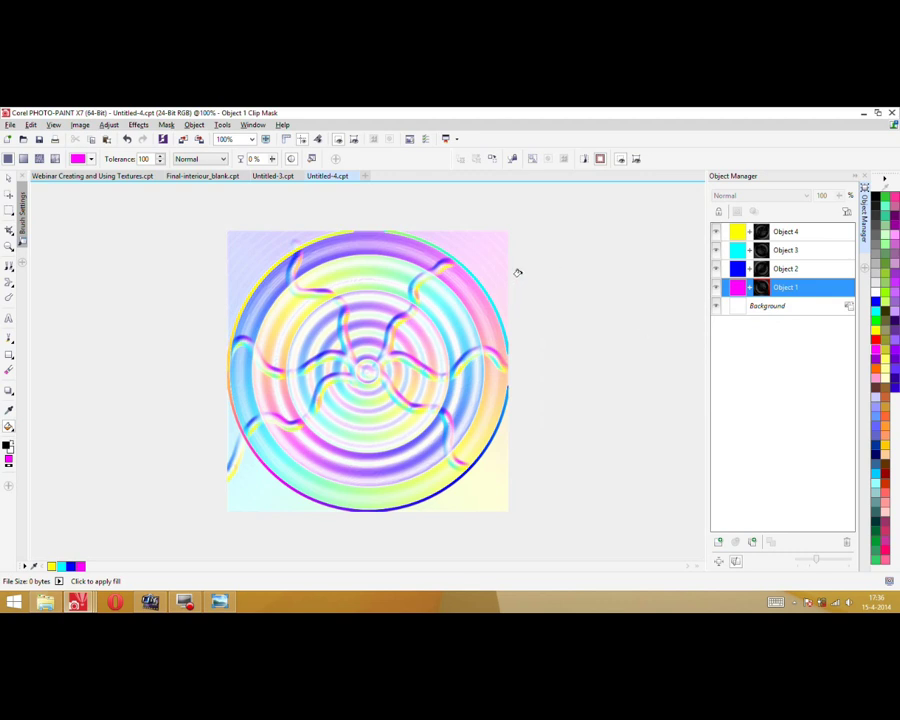
Fill the Background with a uniform colour of R 128, G 128, B 255
click(774, 309)
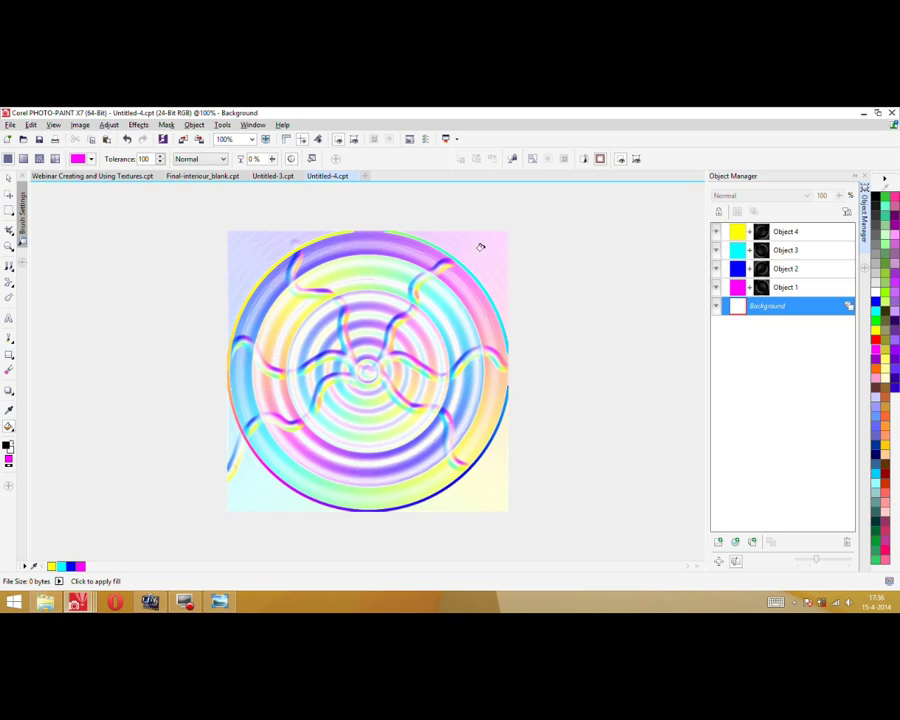
double_click(9, 459)
click(267, 158)
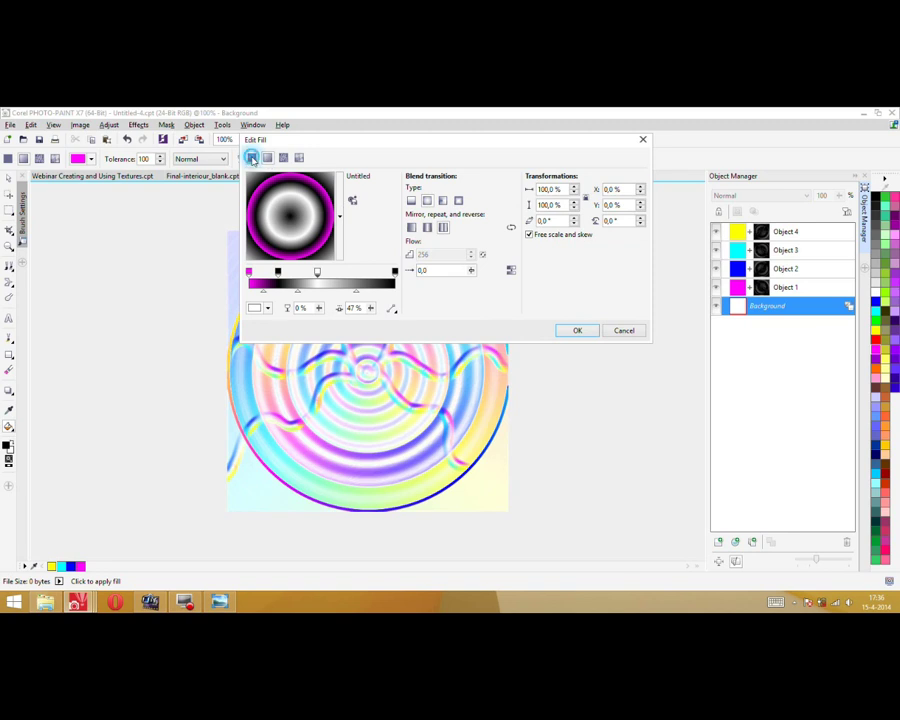
click(252, 158)
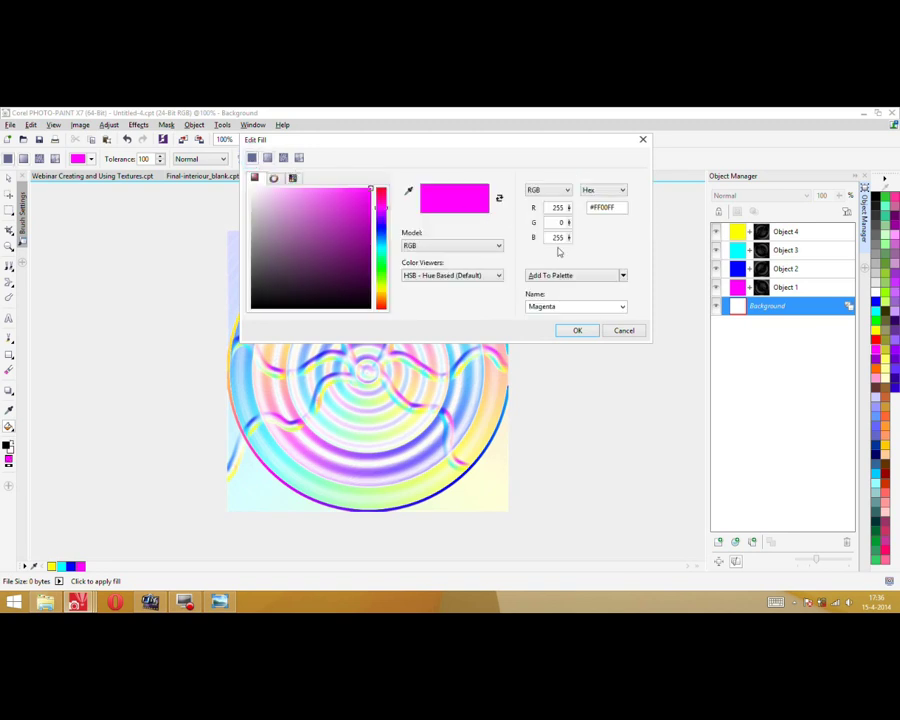
double_click(557, 207)
text(128)
key(Tab)
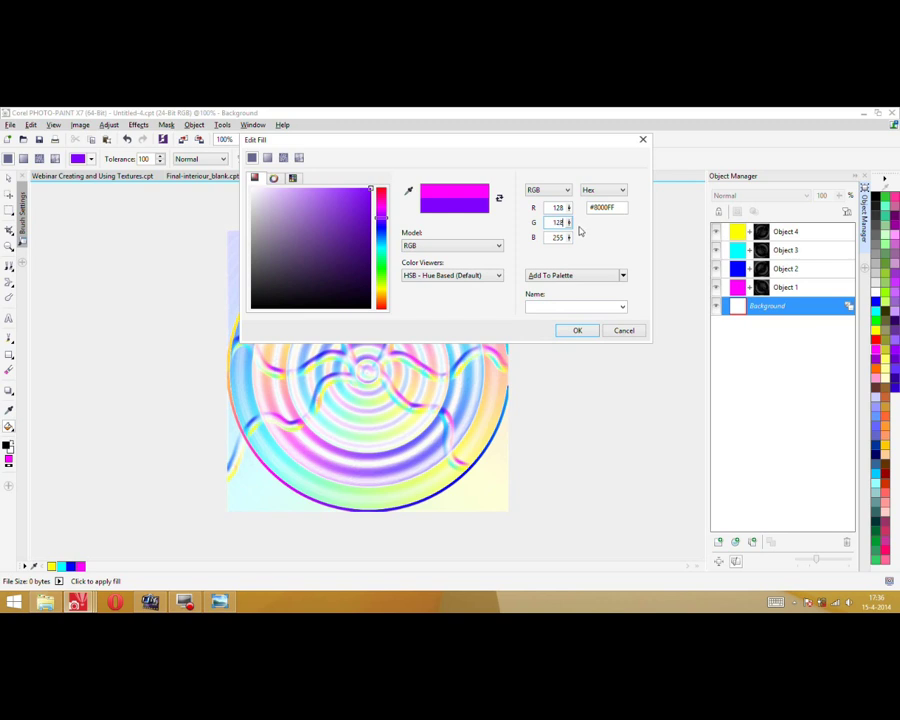
text(128)
key(Tab)
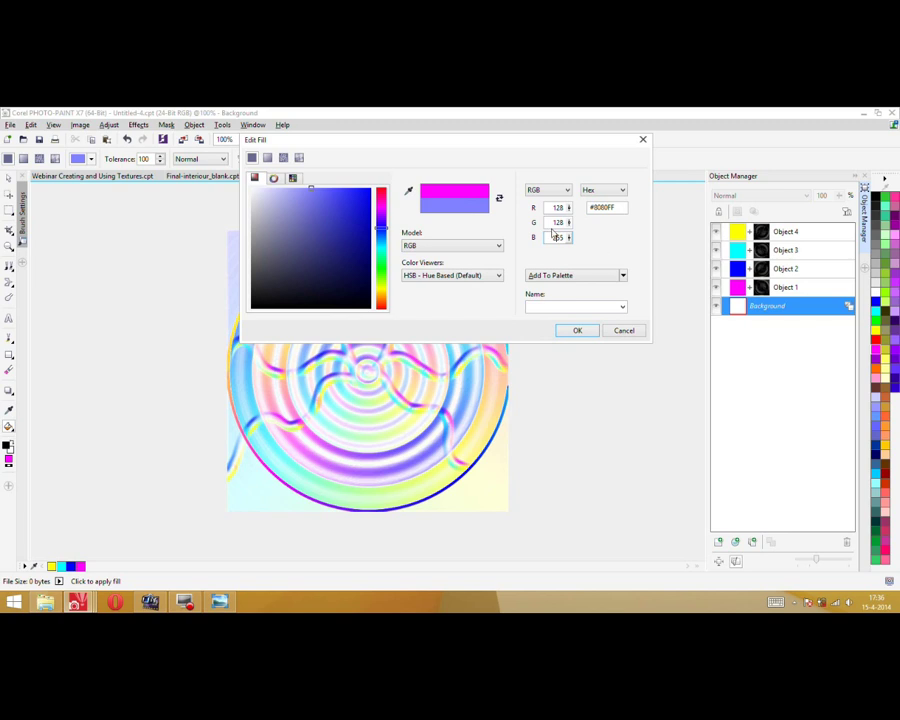
click(572, 330)
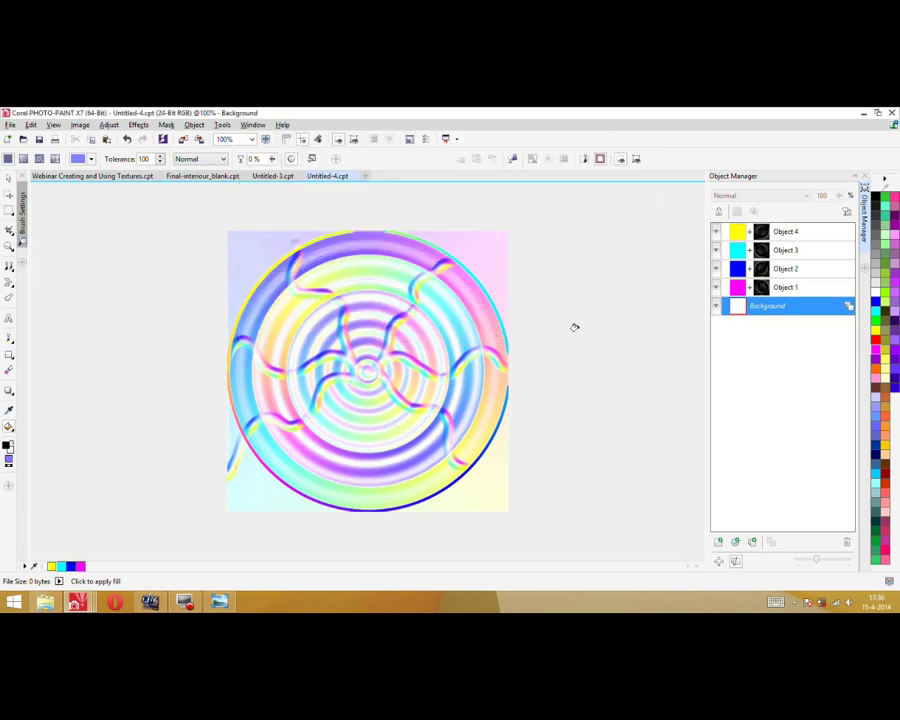
click(363, 339)
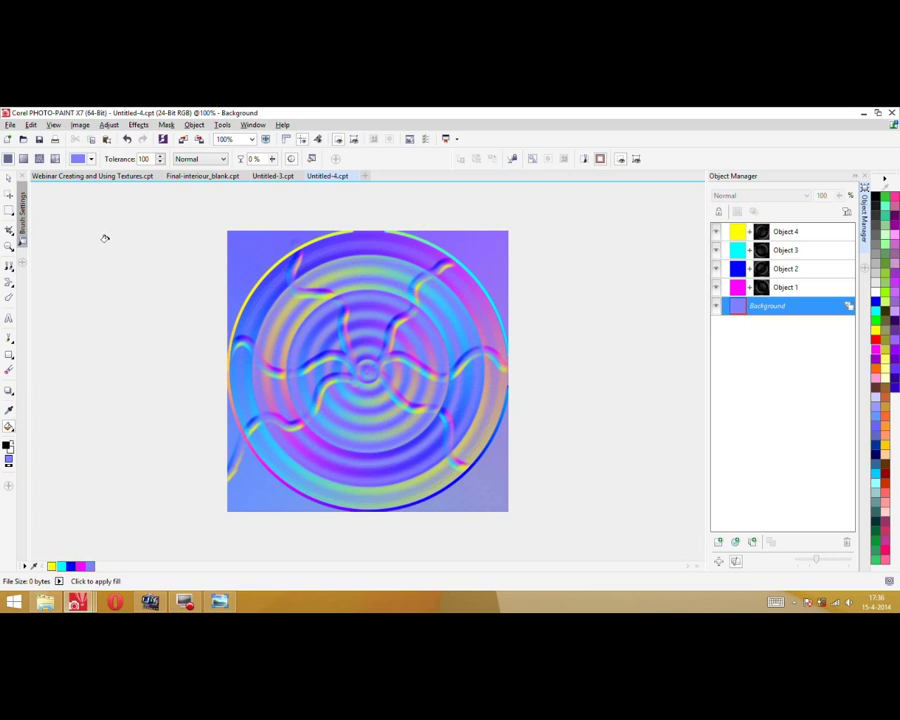
Launch CrazyBump from its desktop shortcut and return to the normal map image in PHOTO-PAINT
click(8, 178)
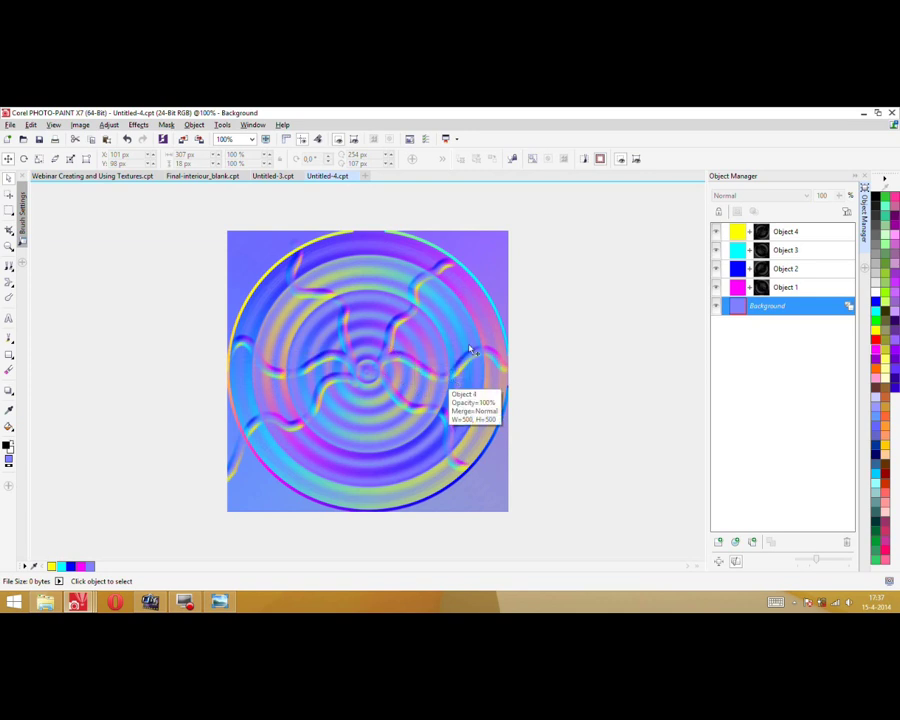
click(45, 601)
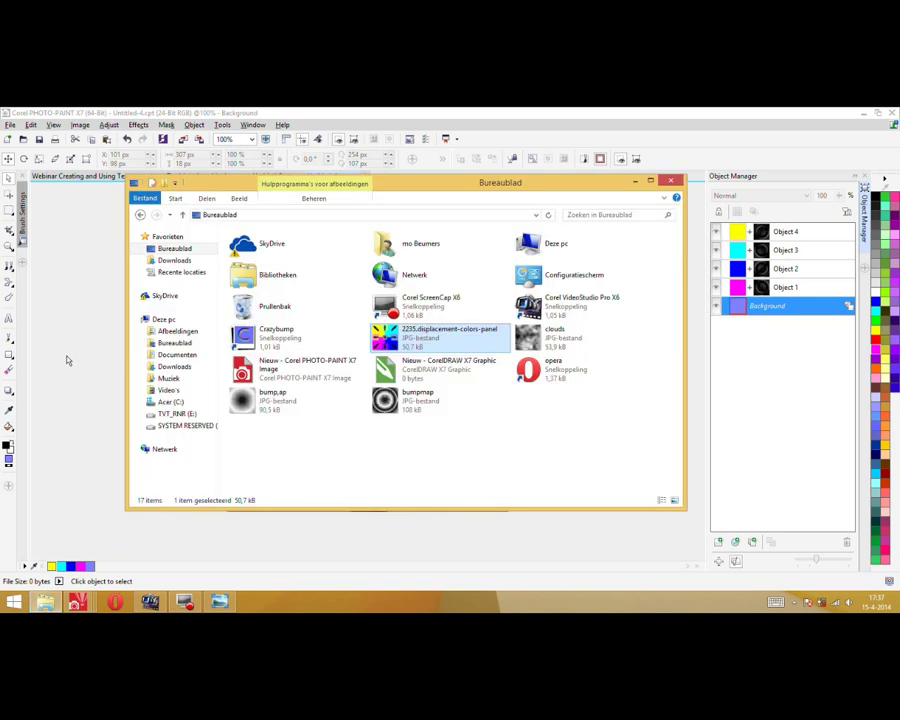
click(279, 340)
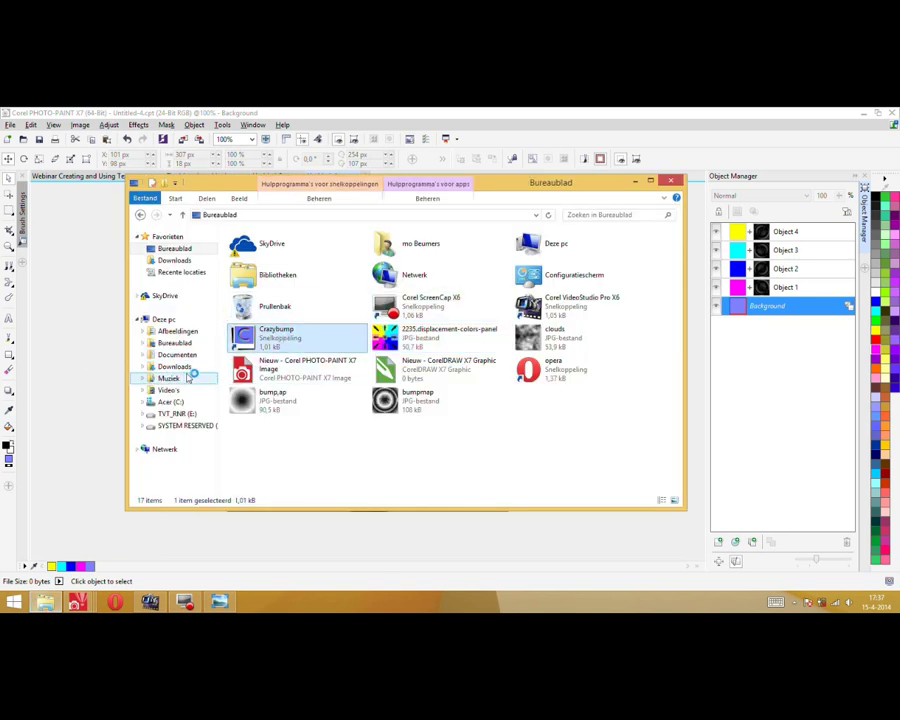
click(87, 320)
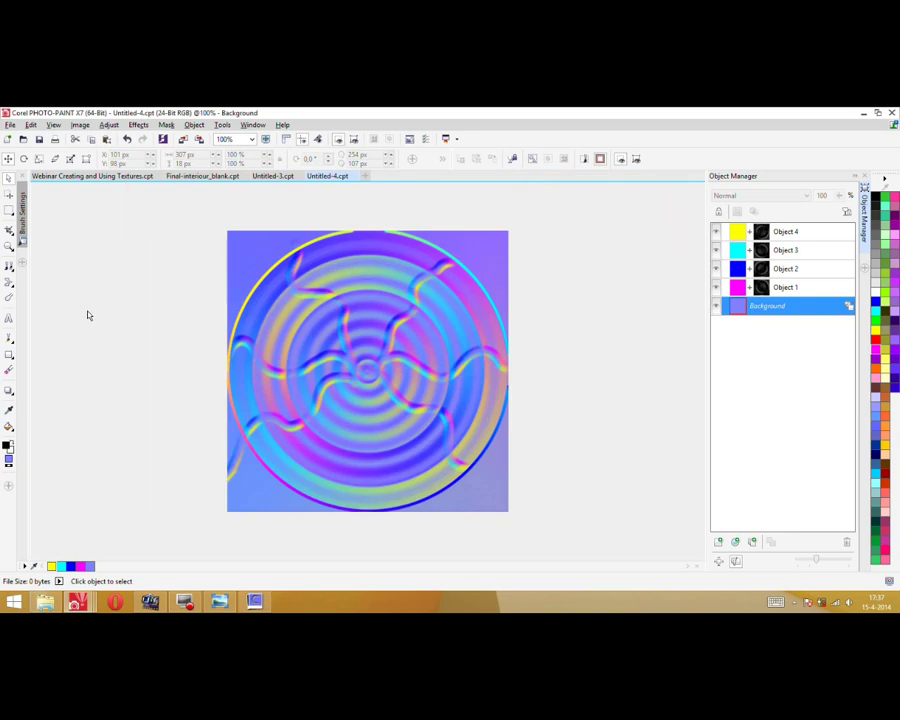
Export the image to the desktop as a 24-bit RGB JPEG named normal at 100% quality, merging the objects with the background
click(10, 126)
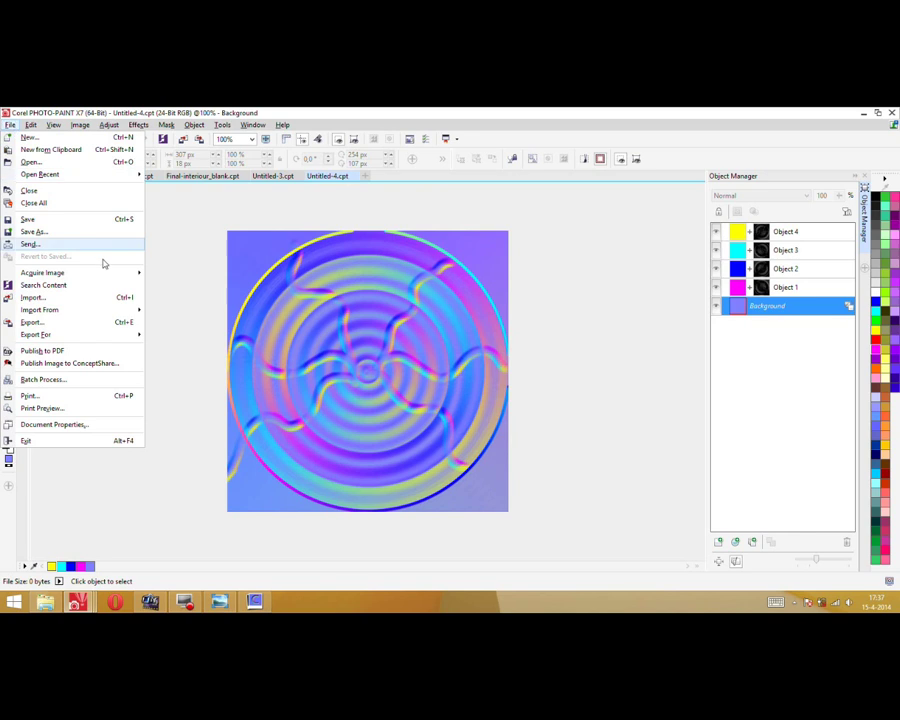
click(33, 323)
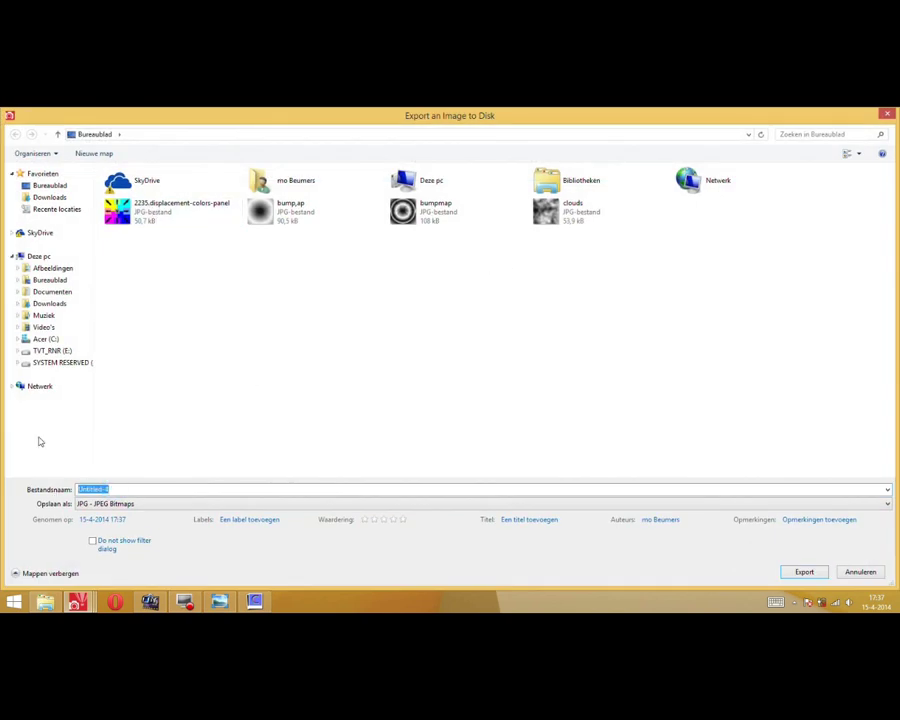
text(normal)
key(Return)
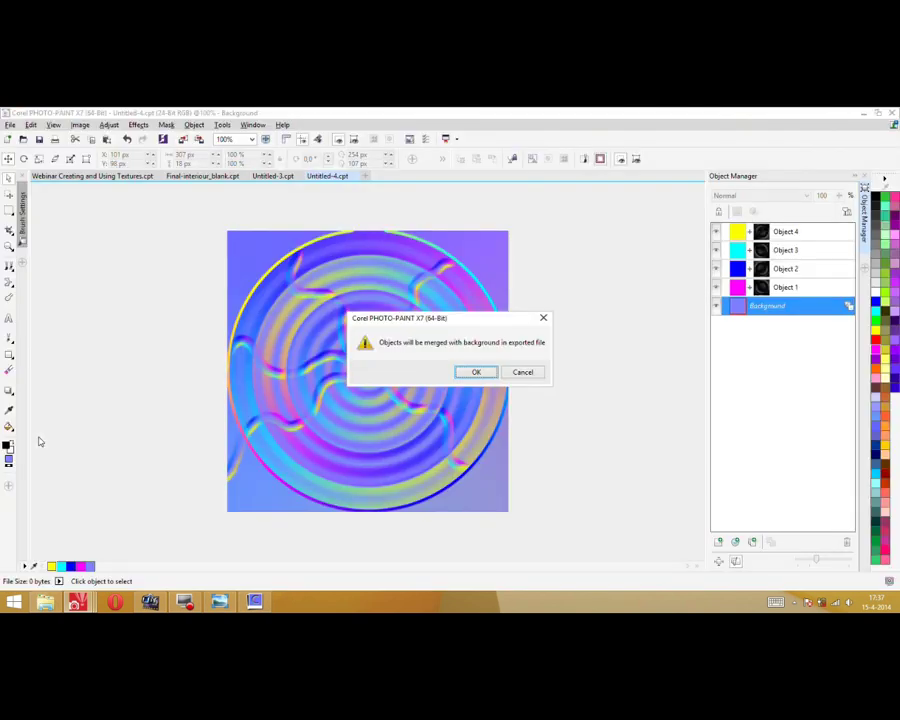
click(476, 372)
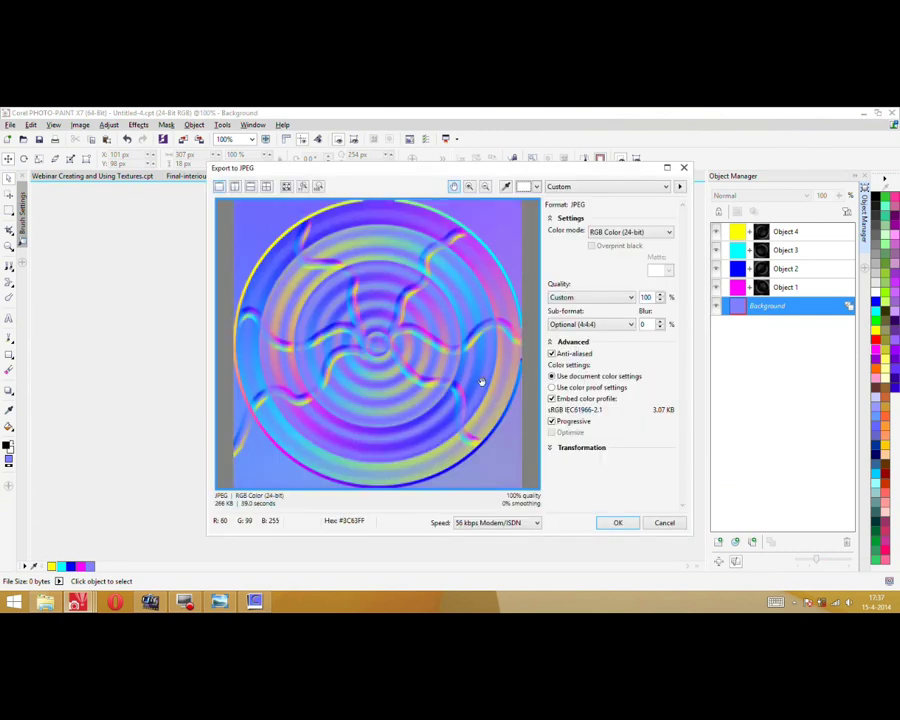
click(618, 522)
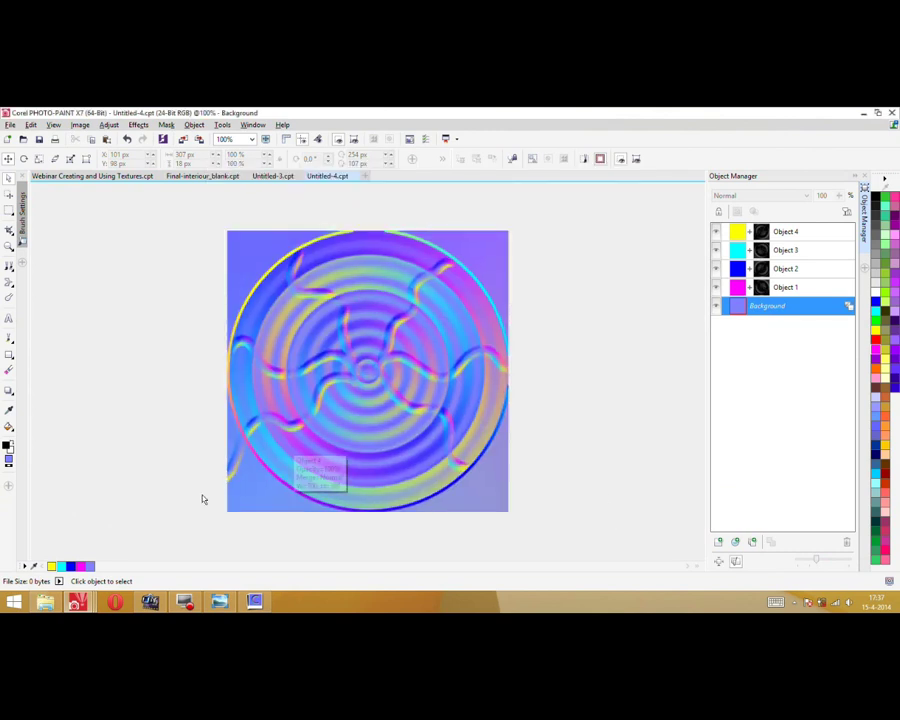
Switch to CrazyBump and open the exported normal JPEG from the desktop as a normal map from file
click(254, 601)
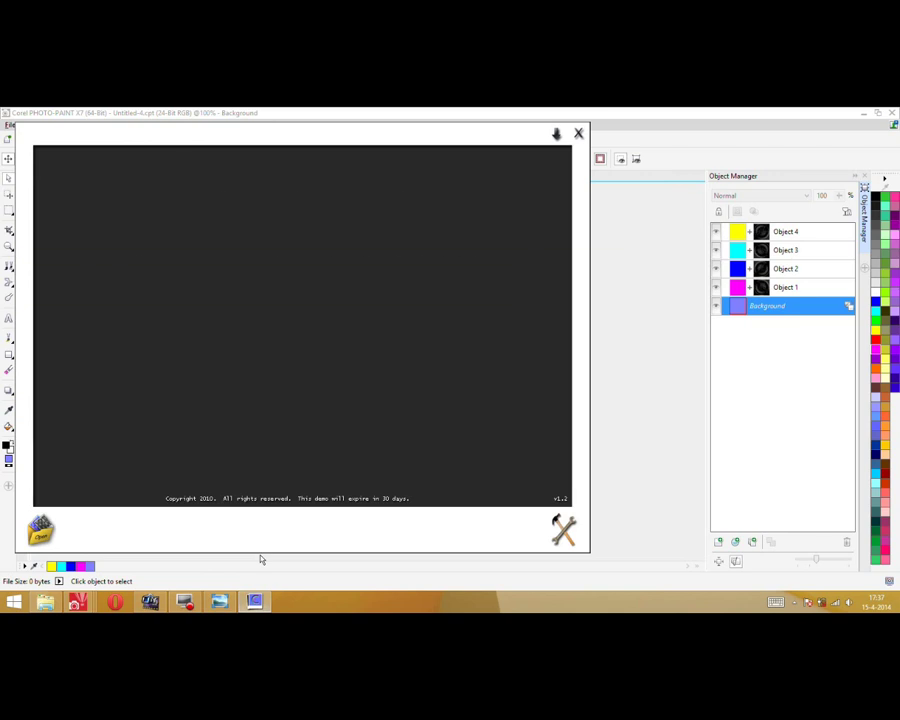
mouse_move(217, 112)
mouse_down()
mouse_move(286, 158)
mouse_move(274, 165)
mouse_up()
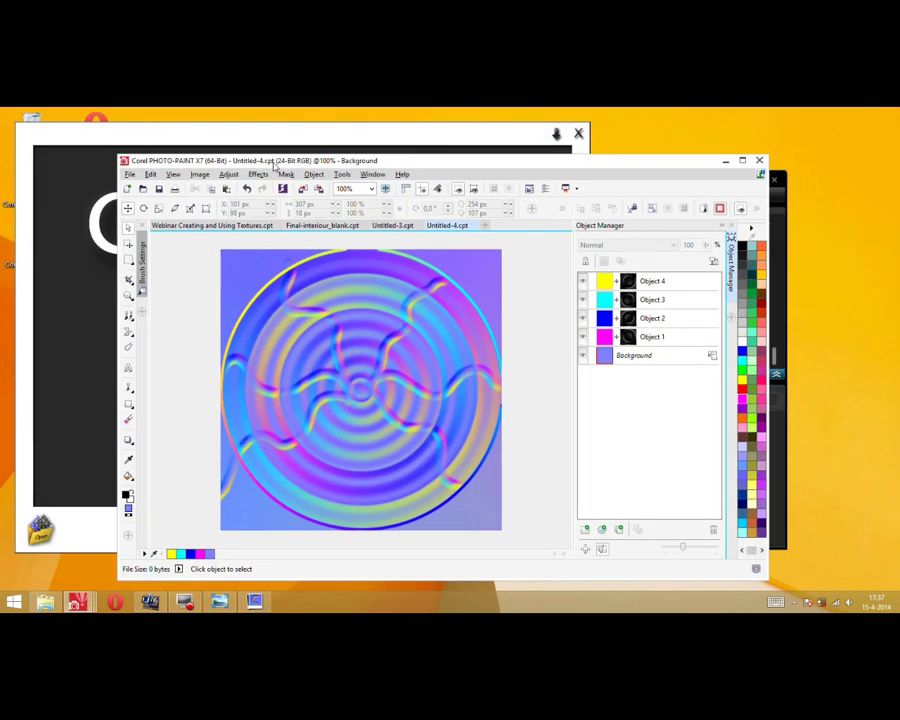
click(310, 142)
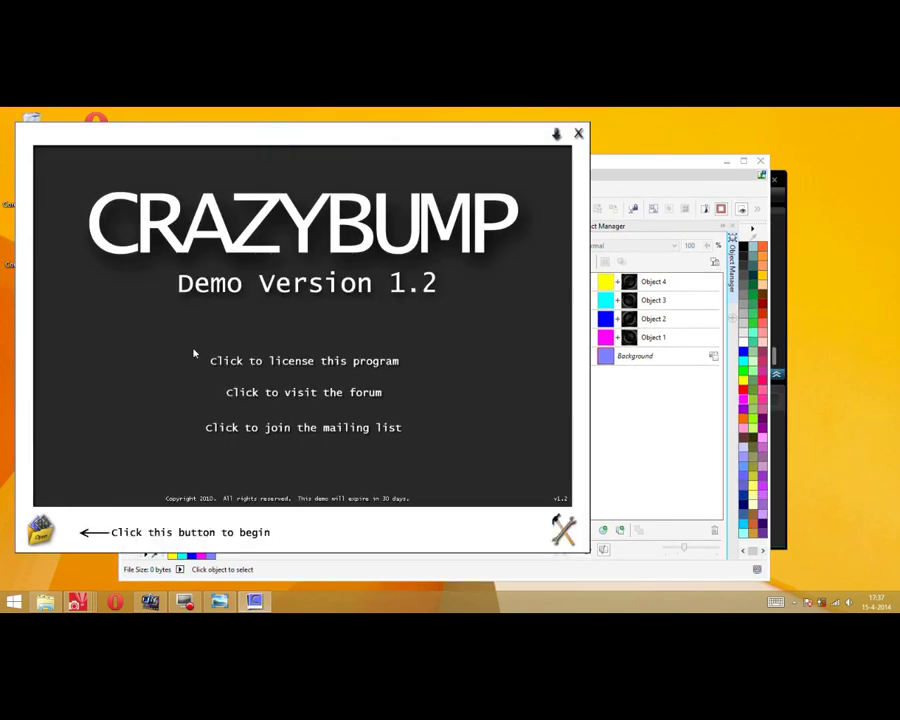
click(40, 531)
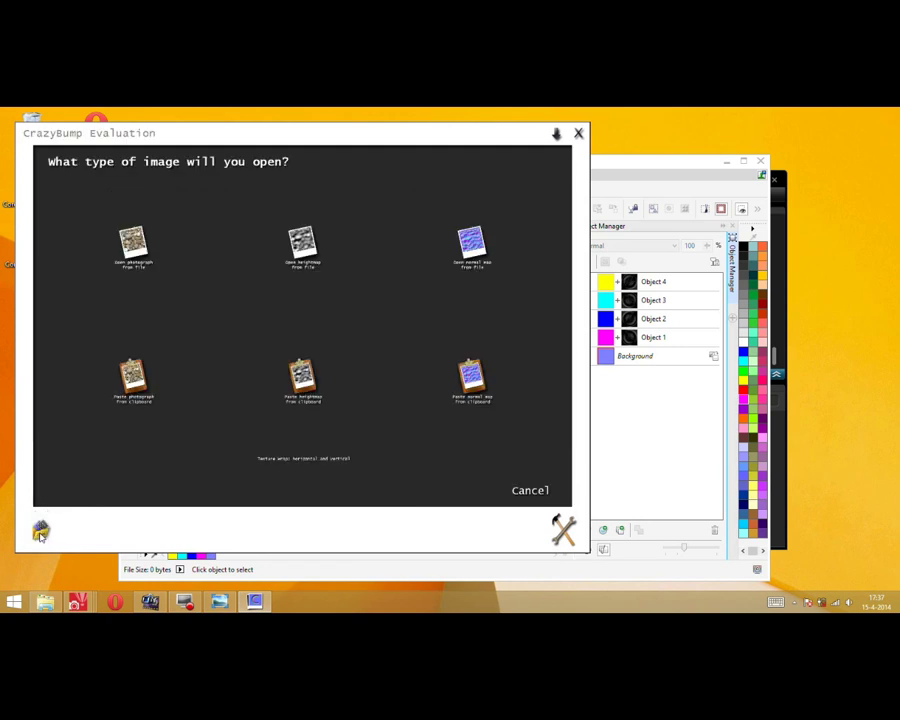
click(470, 233)
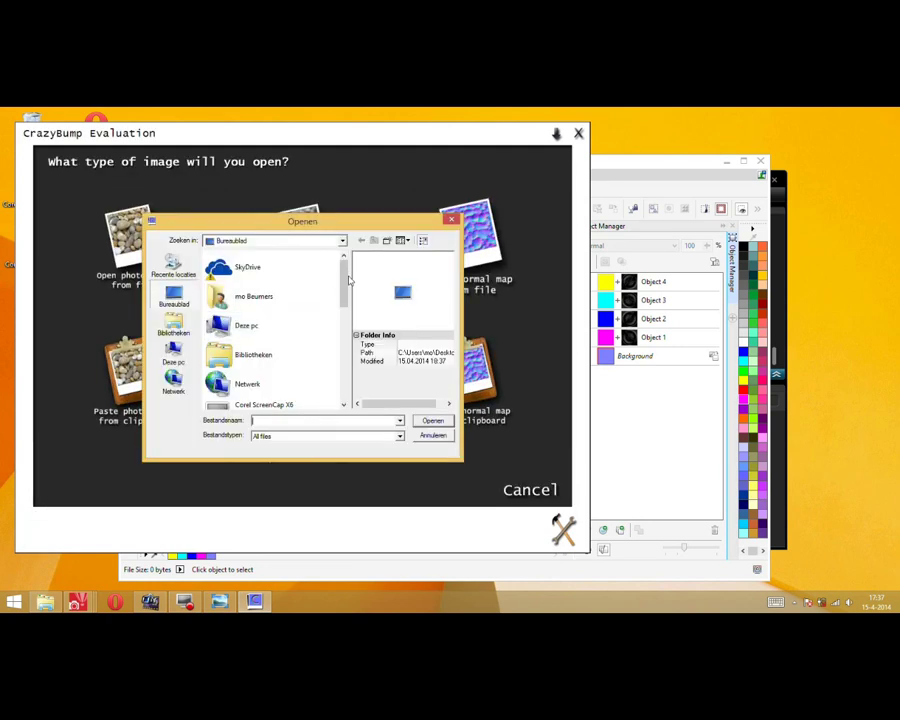
scroll(280, 340, down, 5)
click(250, 371)
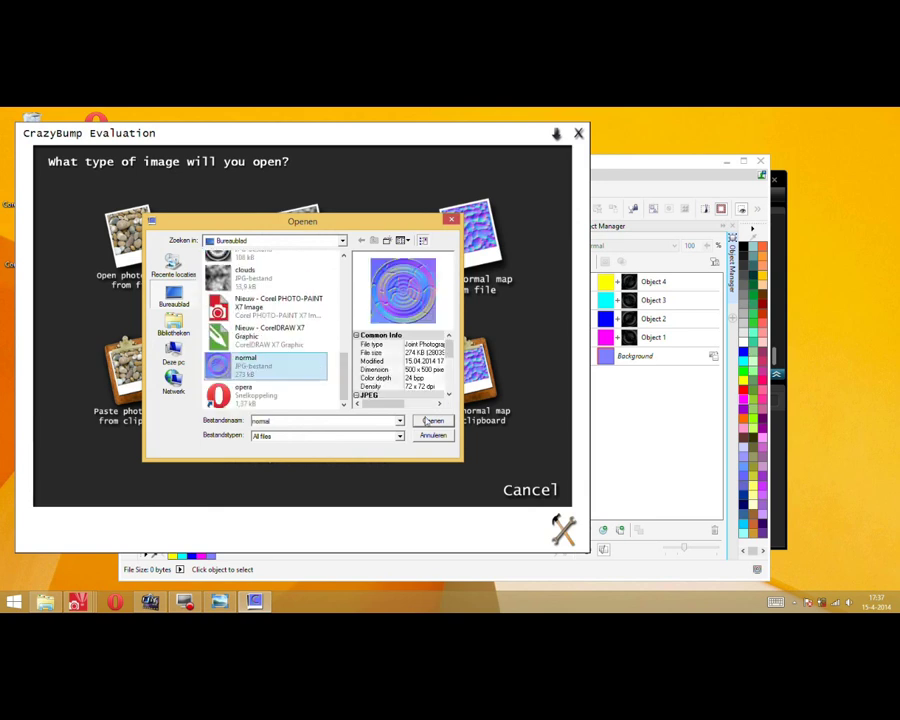
click(432, 421)
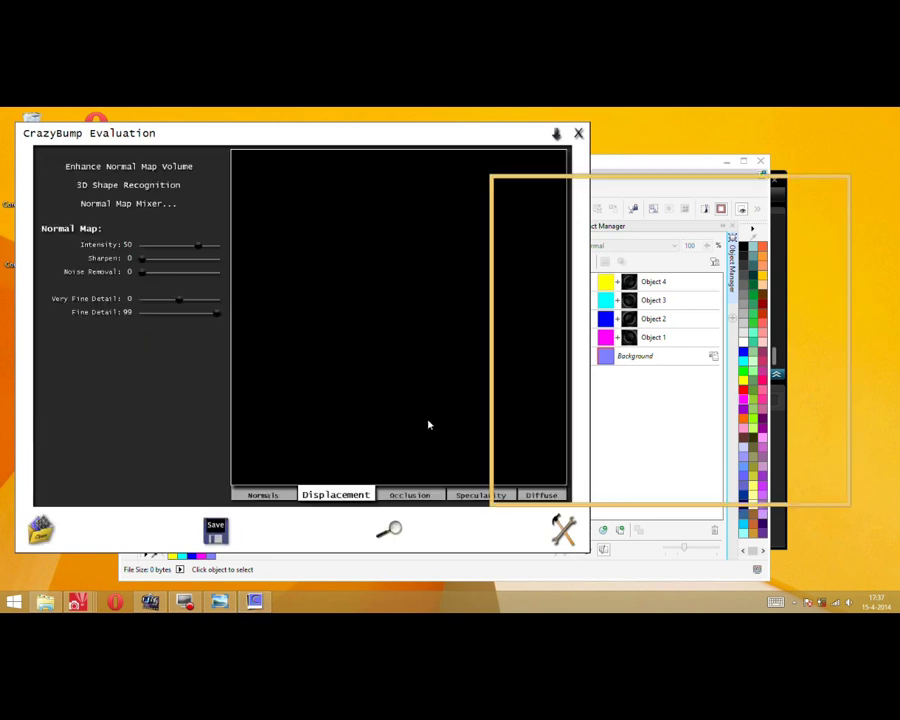
Examine the relief in the 3D preview from several angles, first on the ball and then on the Box shape
drag(582, 350, 730, 392)
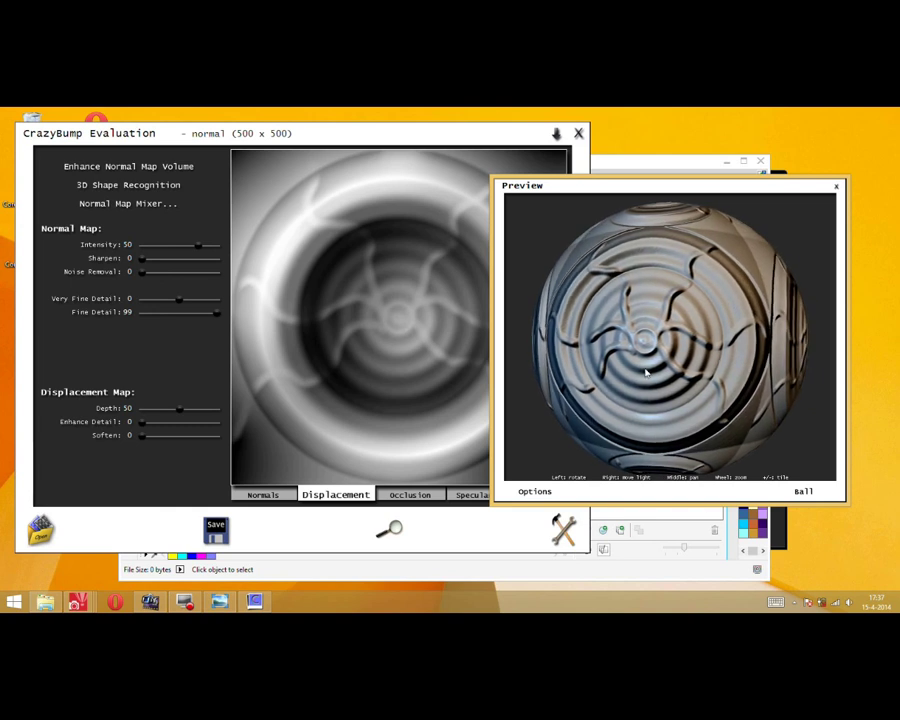
drag(534, 186, 330, 149)
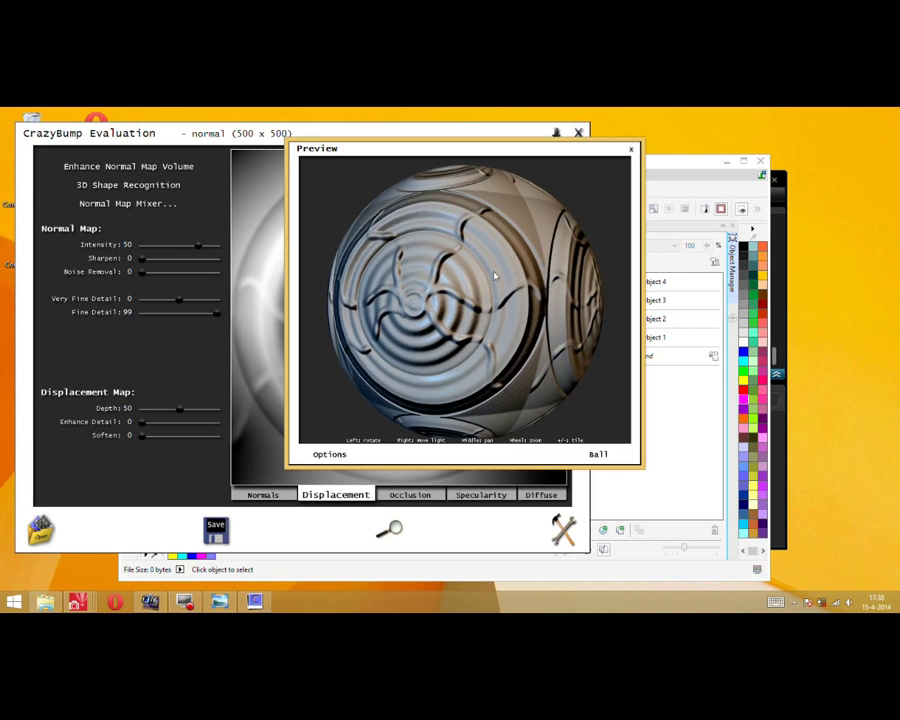
click(598, 454)
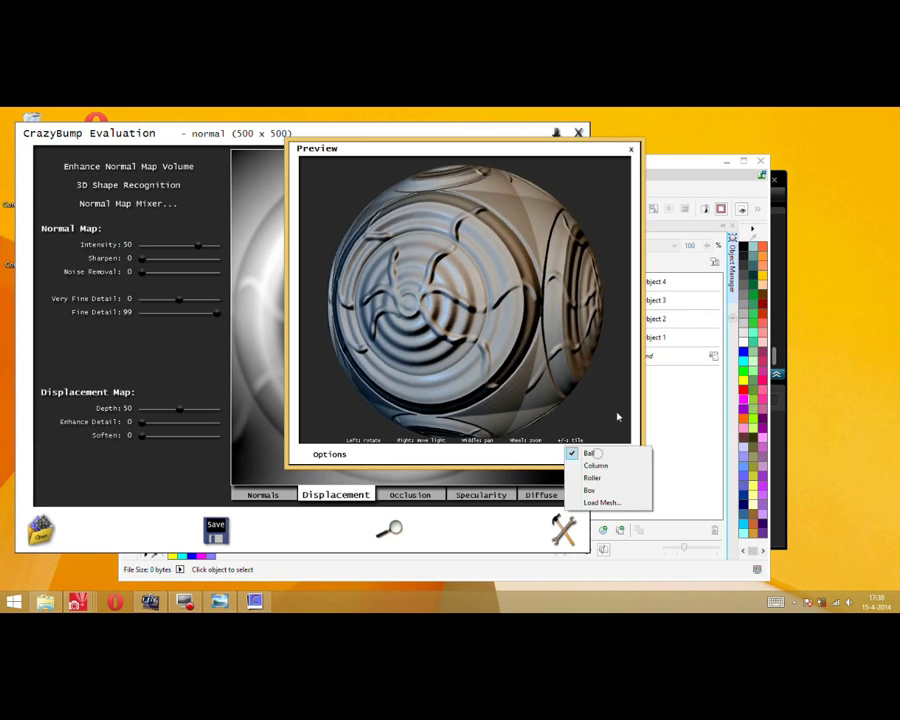
click(592, 489)
drag(452, 305, 544, 255)
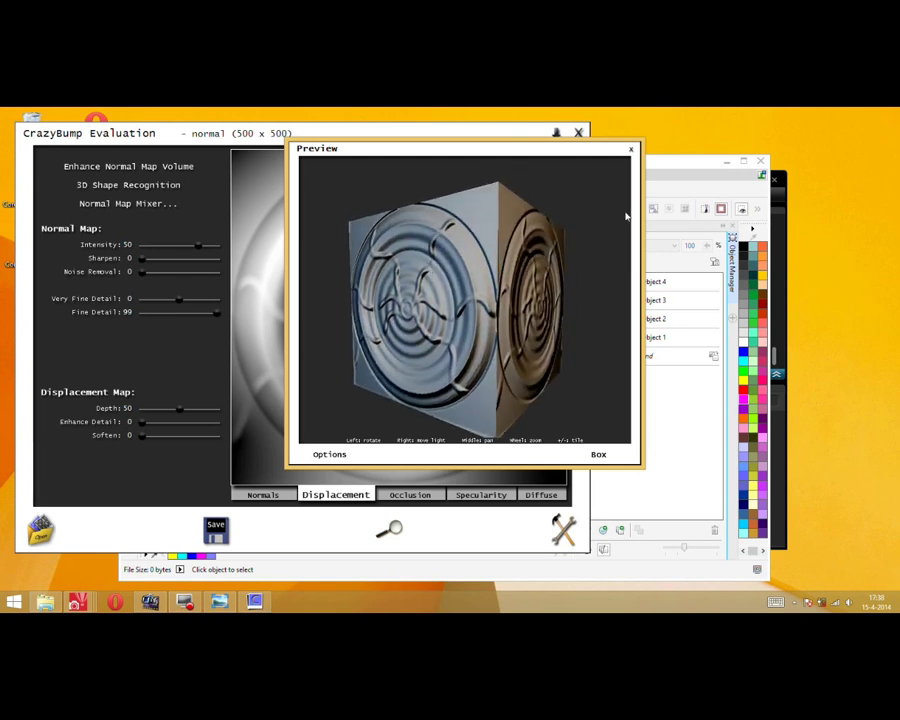
Switch back to PHOTO-PAINT, maximize its window and view the webinar document's Tipps & Tricks page
click(670, 170)
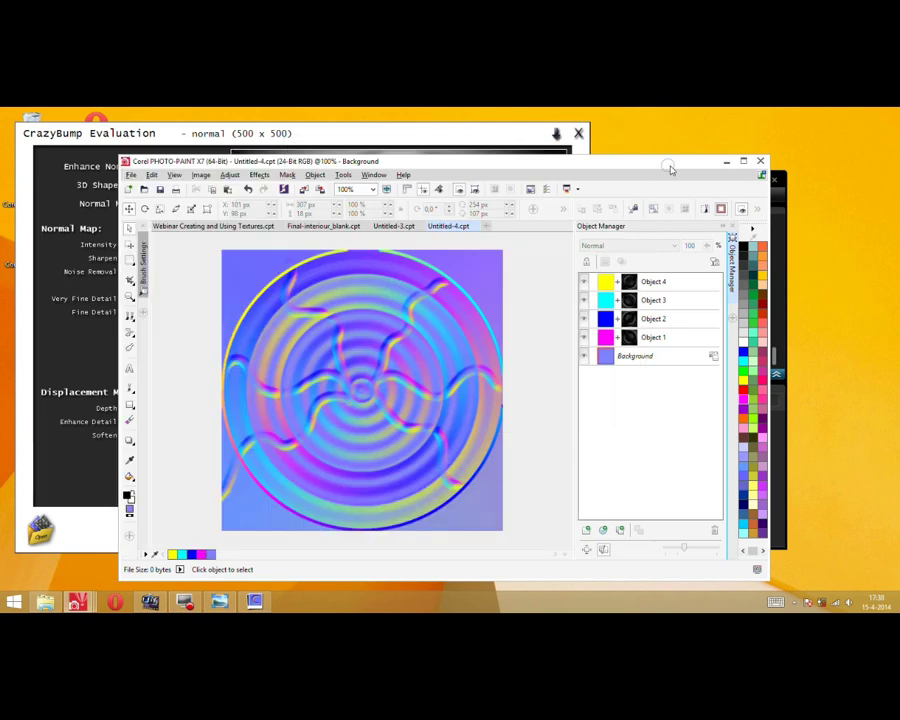
double_click(505, 161)
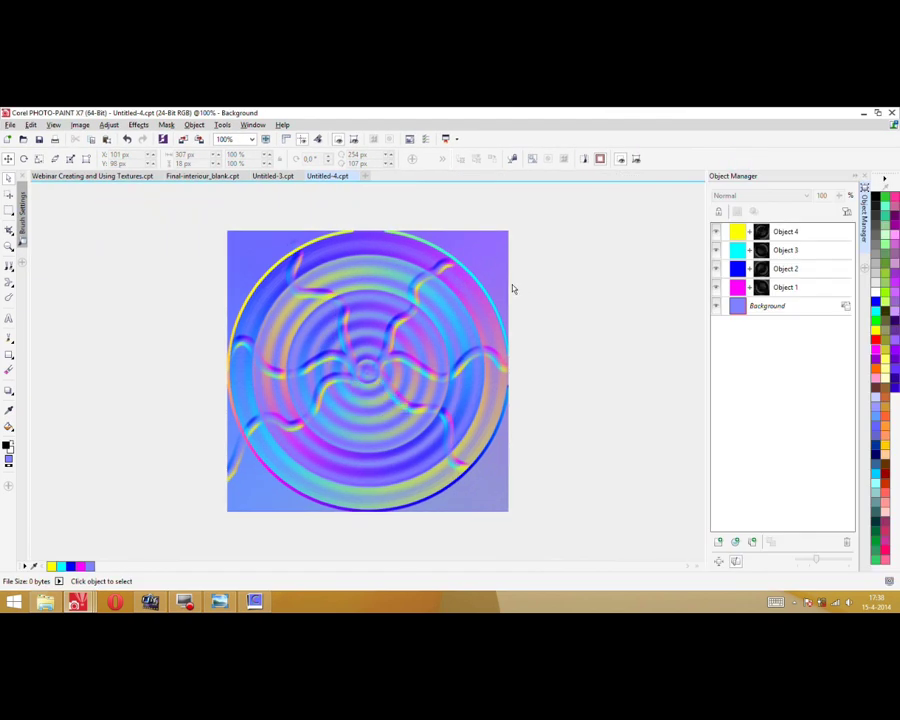
click(110, 177)
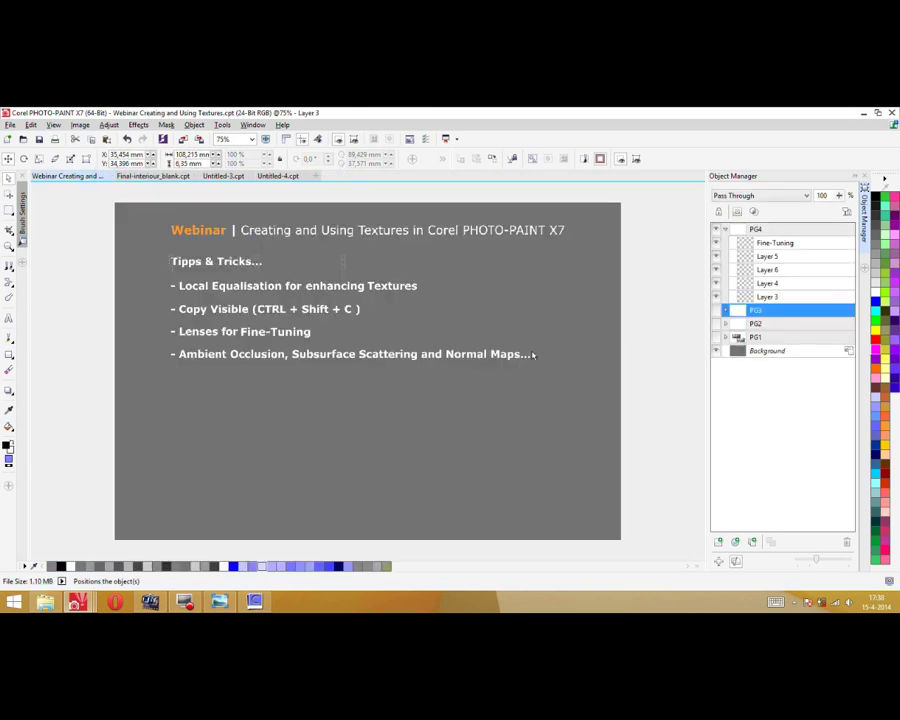
Create a new blank 500 x 500 px, 24-bit RGB image at 72 dpi with a white background
click(223, 177)
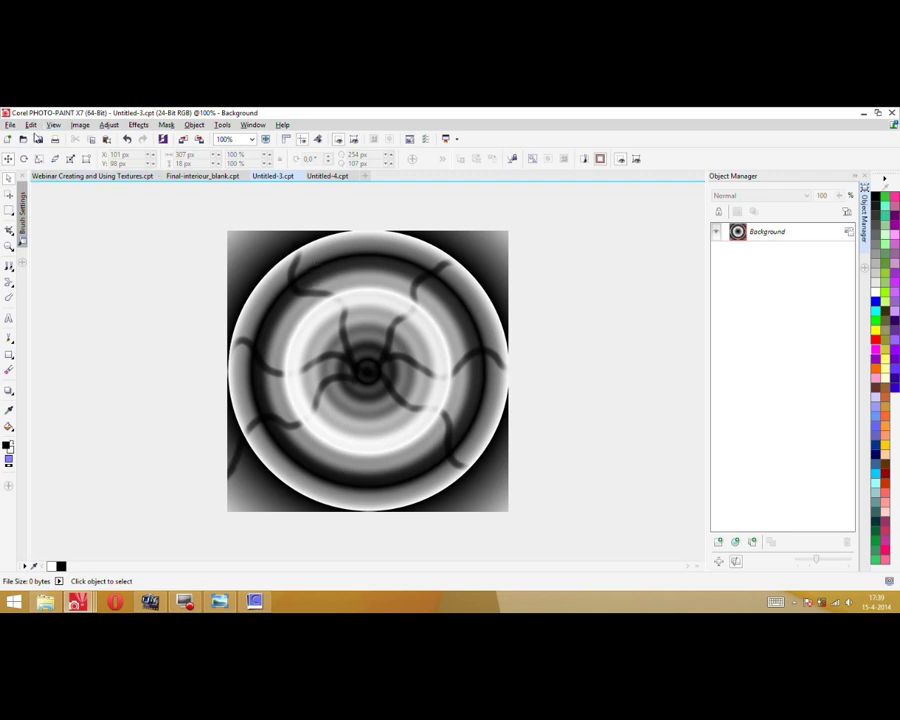
click(9, 140)
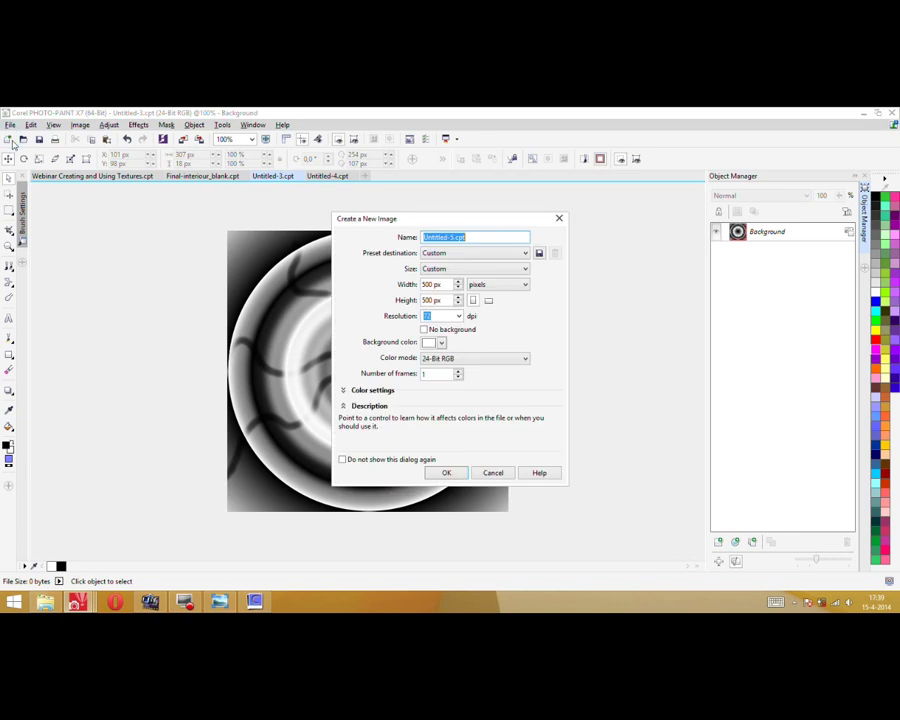
click(456, 474)
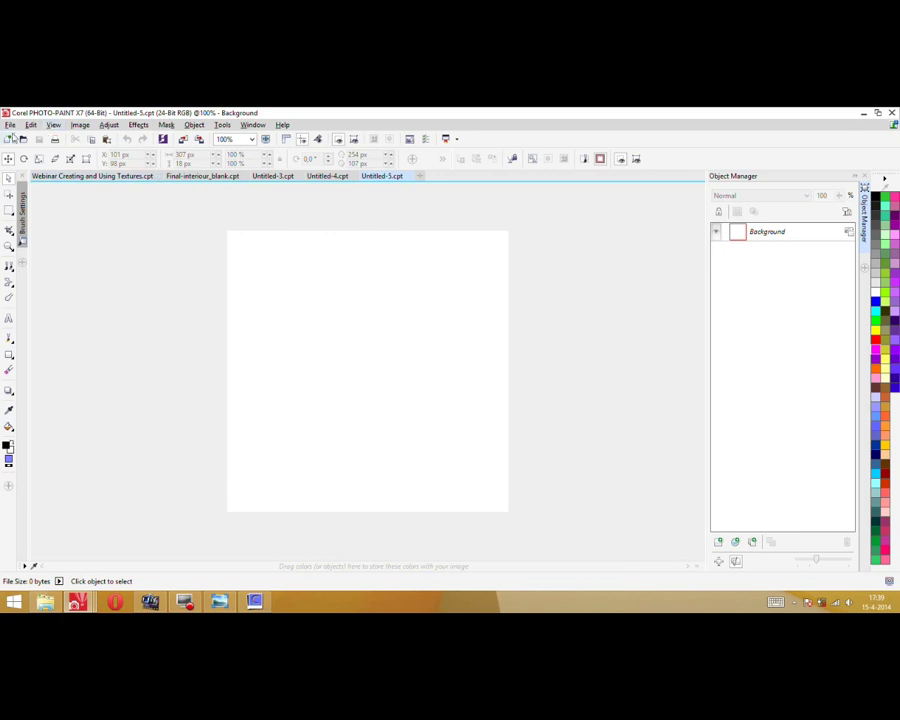
click(139, 125)
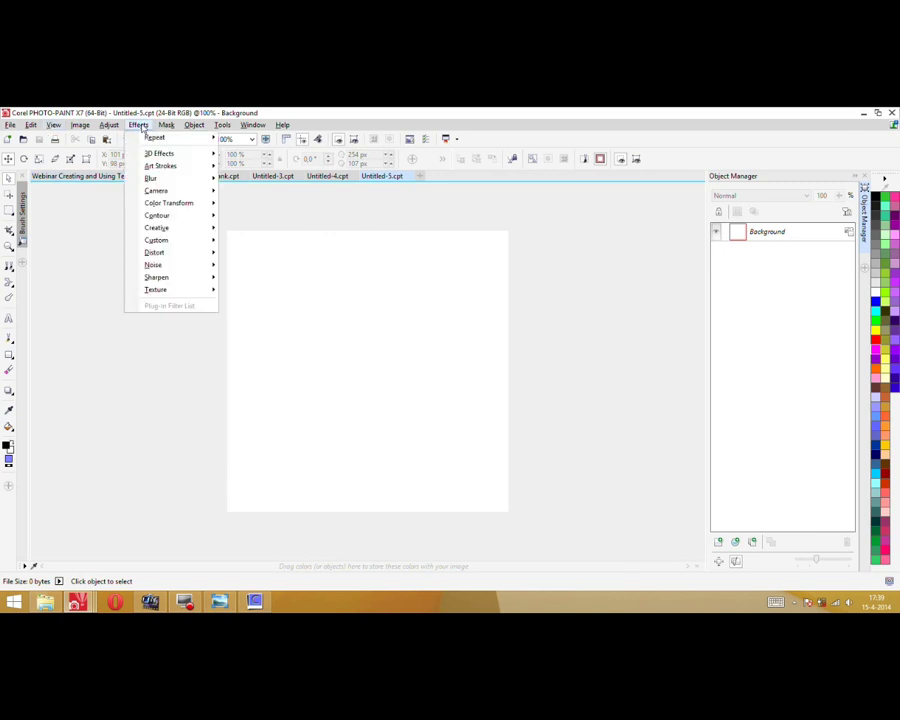
Try to import the bumpmap JPEG from the desktop into the blank image and enlarge it, and delete the misplaced object
click(9, 125)
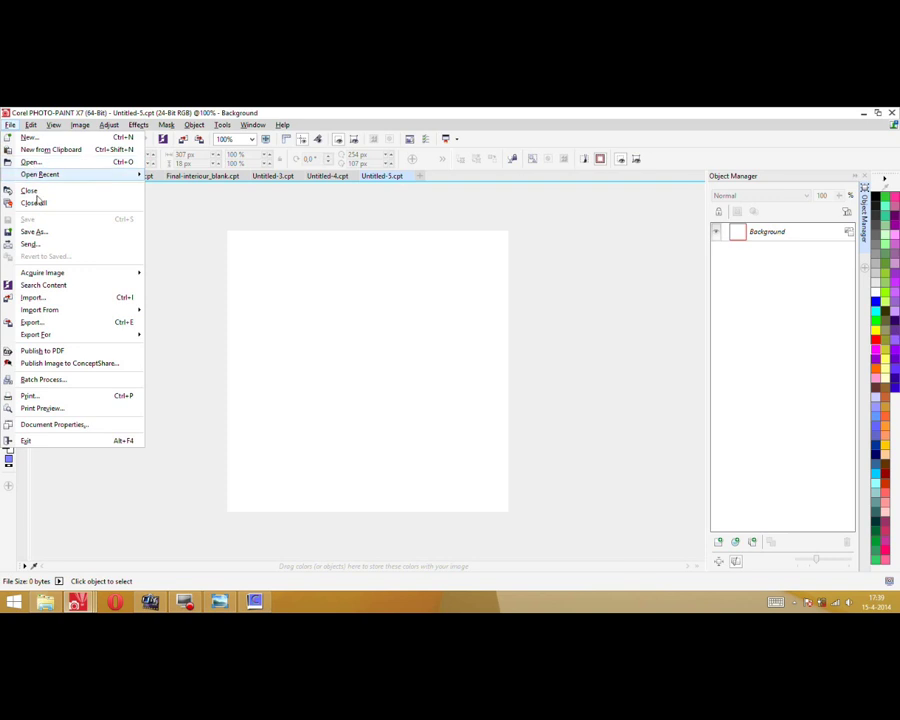
click(32, 297)
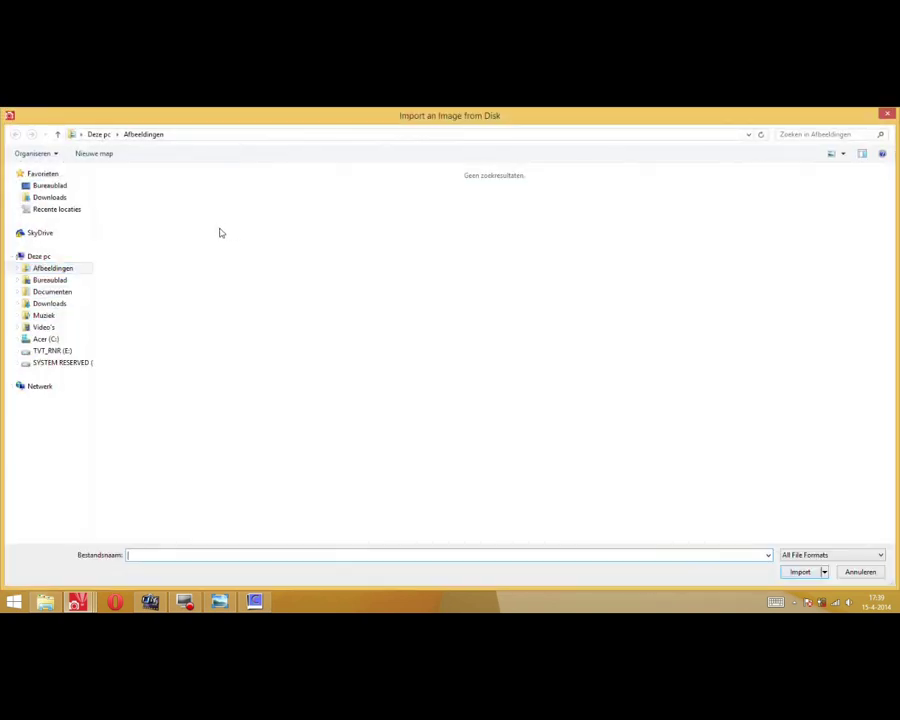
click(57, 185)
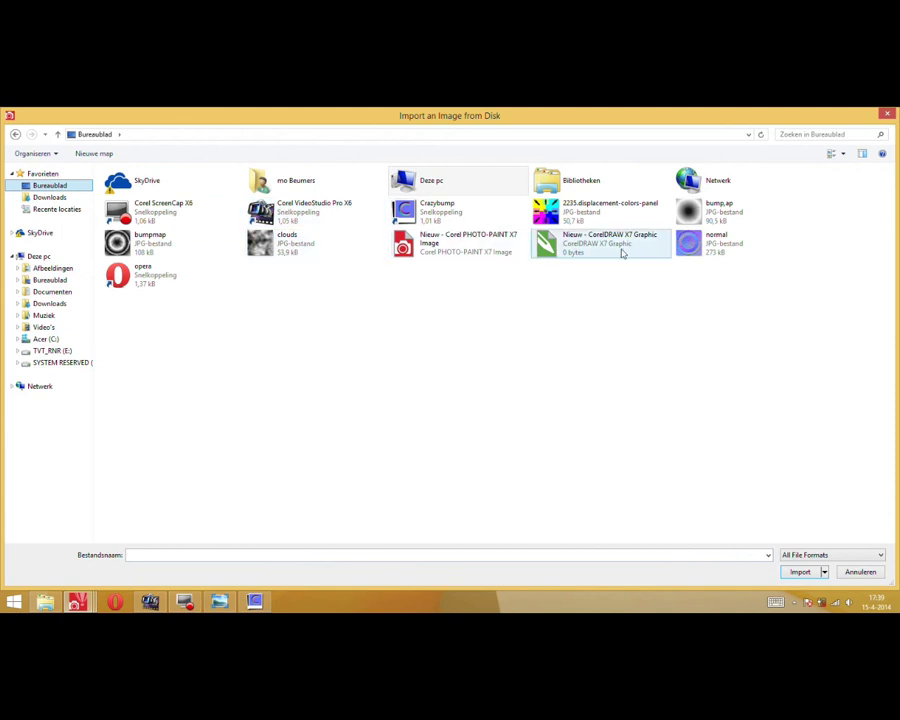
click(166, 249)
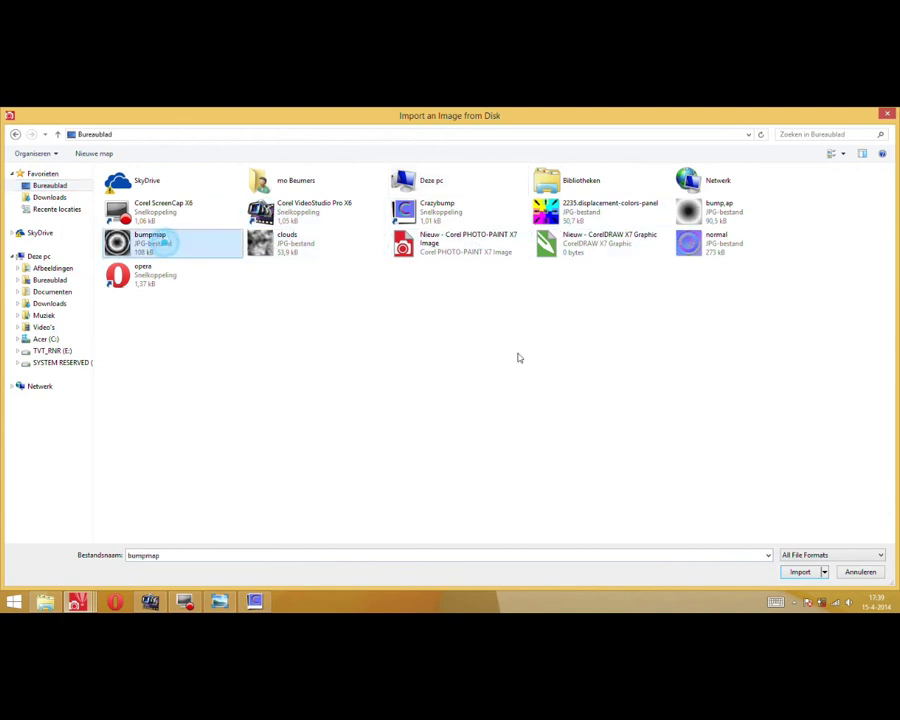
click(800, 572)
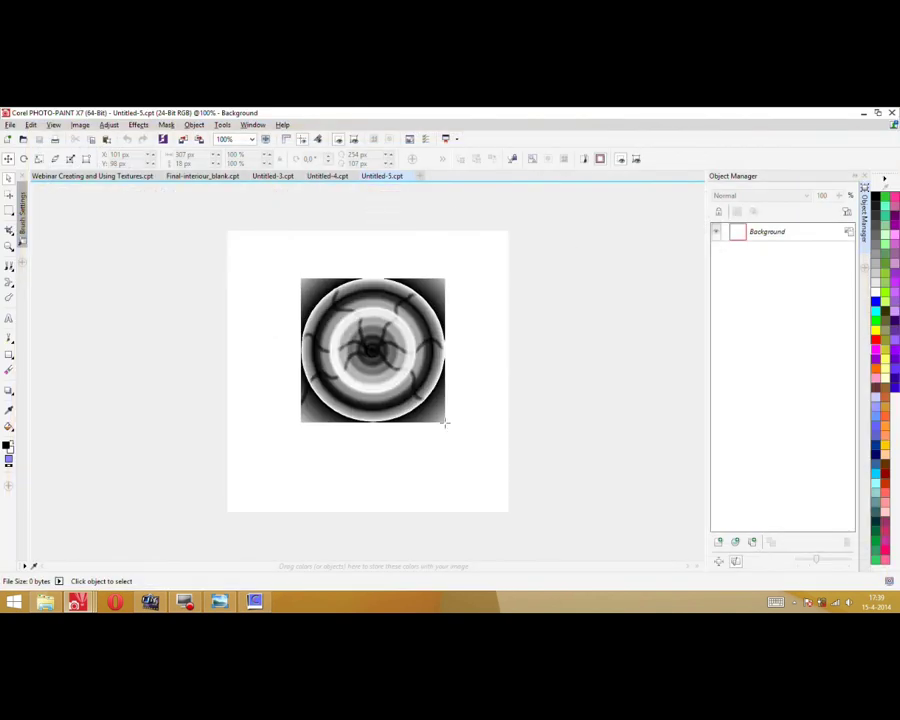
click(444, 430)
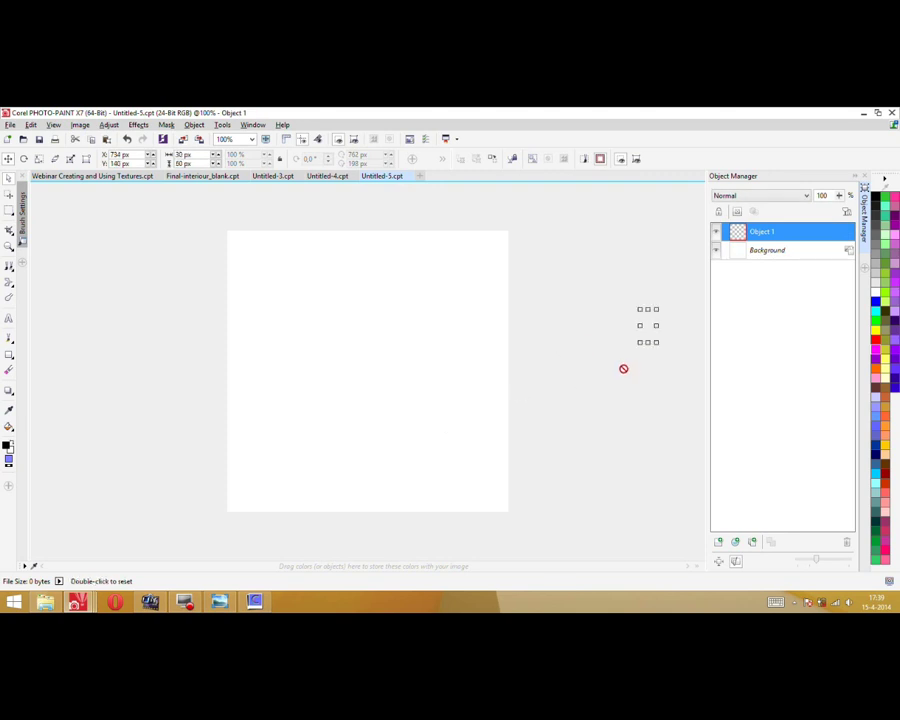
drag(639, 342, 497, 399)
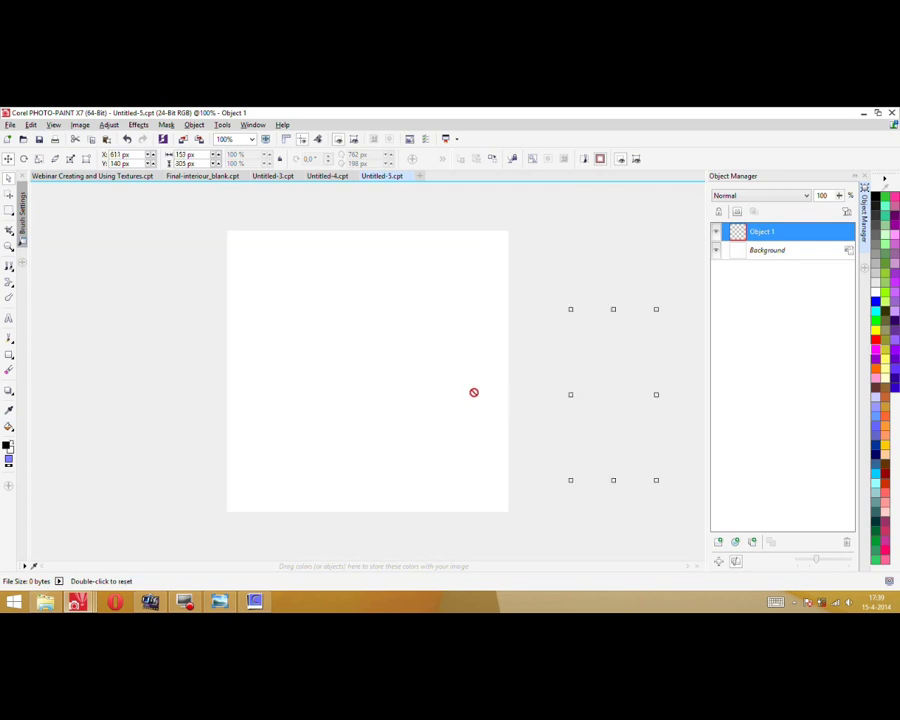
key(Delete)
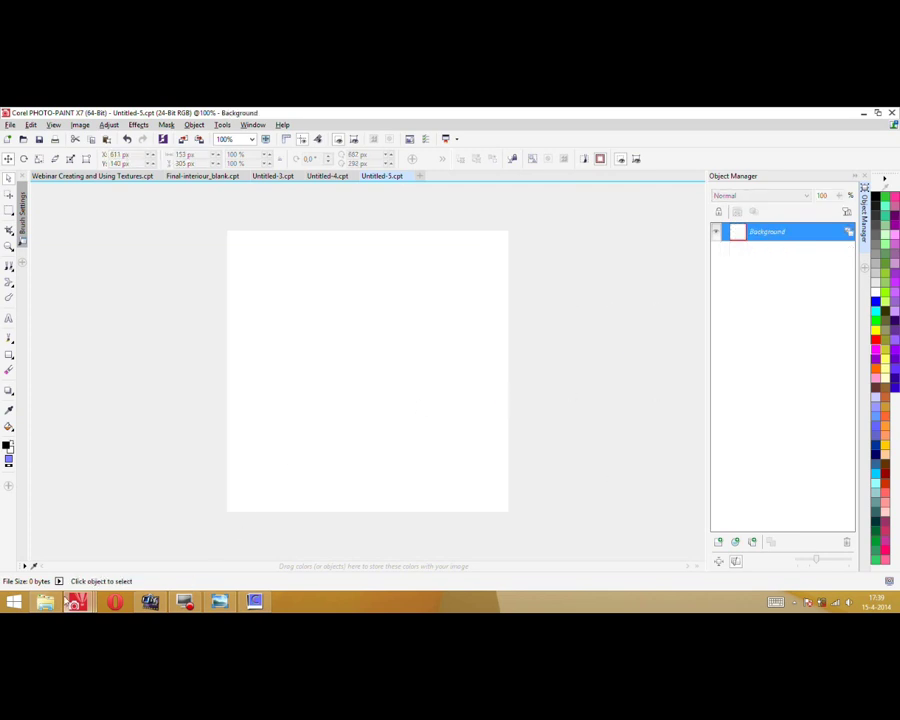
Import the bumpmap JPEG from the desktop into the blank image as a new object and select it
click(50, 600)
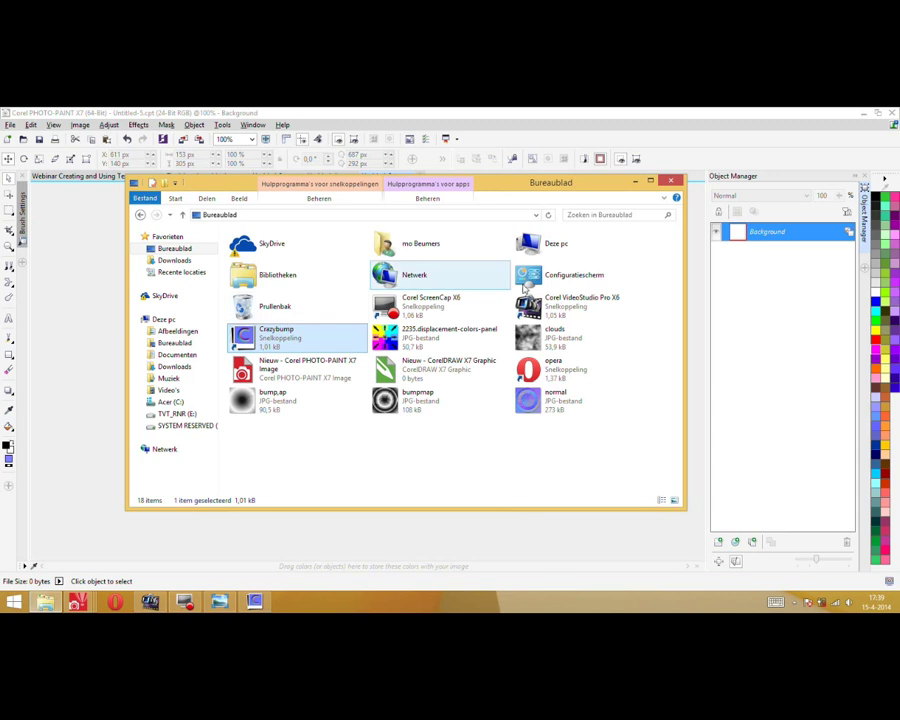
mouse_move(425, 405)
mouse_down()
mouse_move(458, 534)
mouse_move(470, 527)
mouse_up()
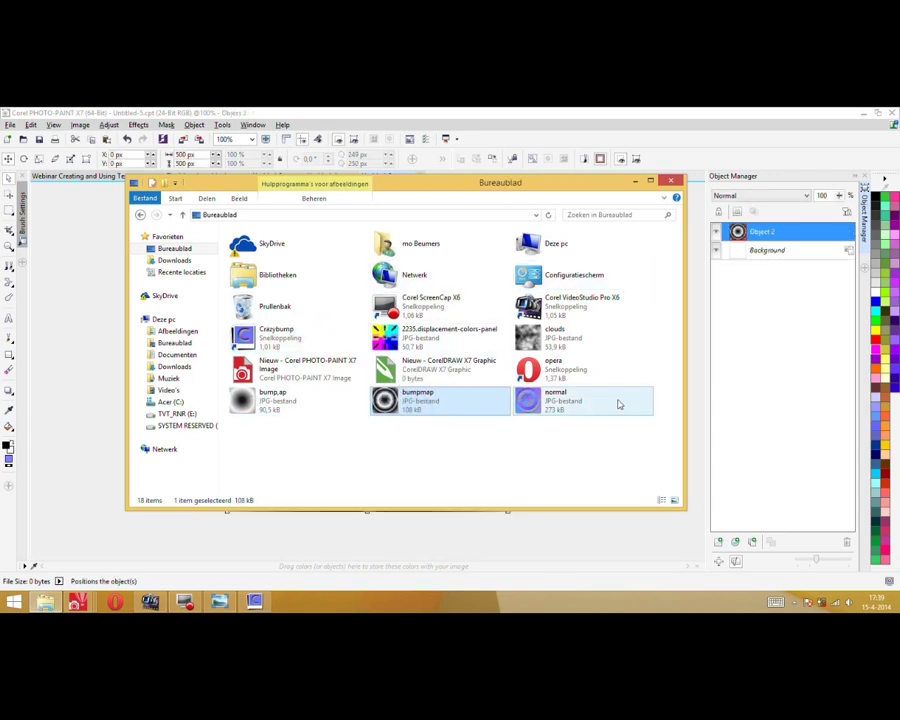
click(692, 305)
click(756, 232)
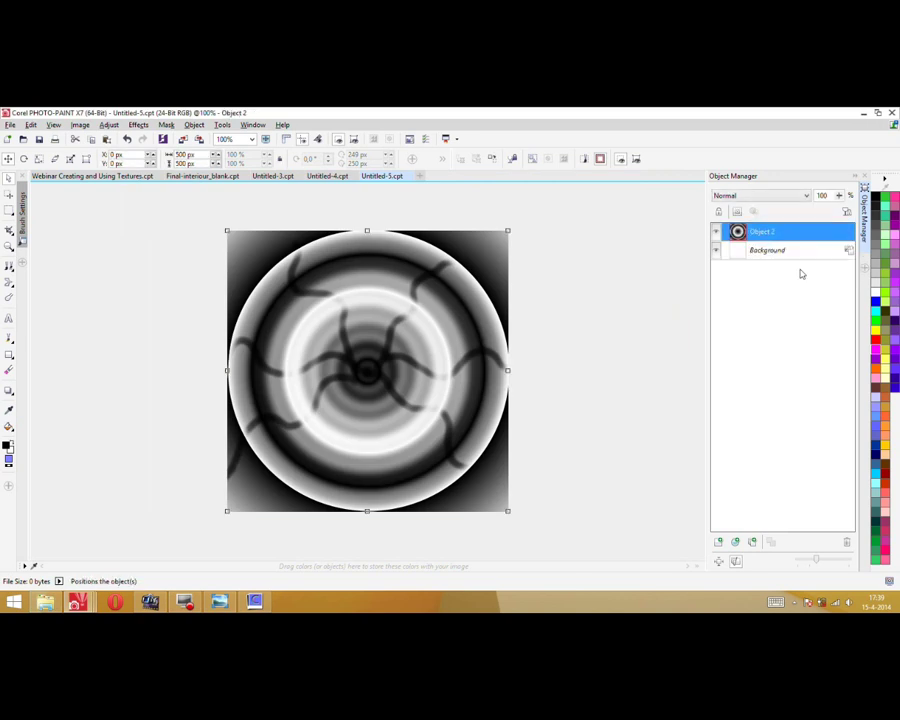
Apply Local Equalization to the bump map object with width and height set to 78
click(138, 125)
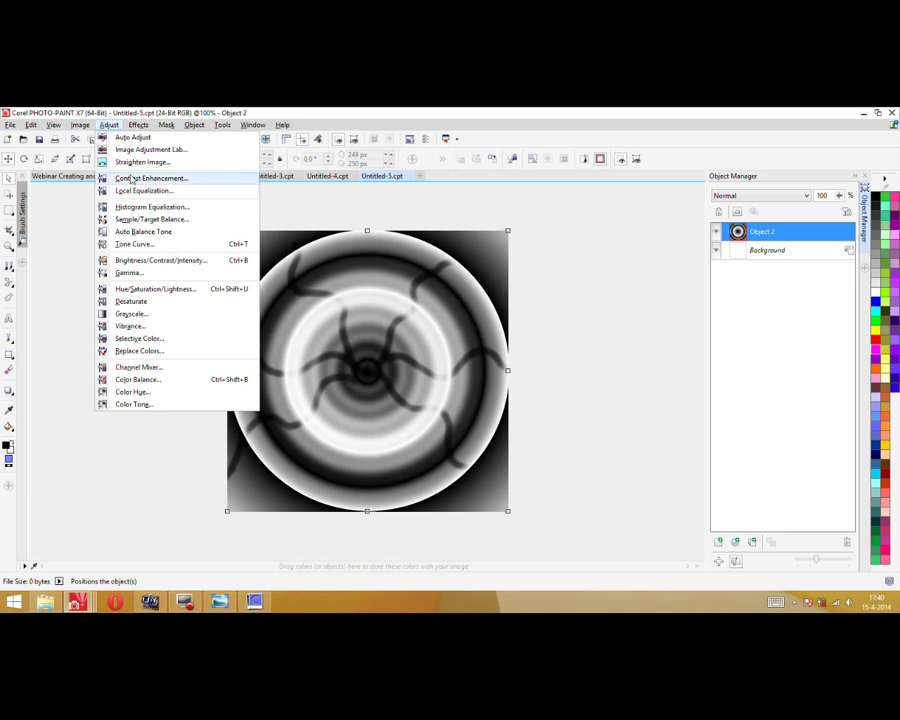
click(140, 190)
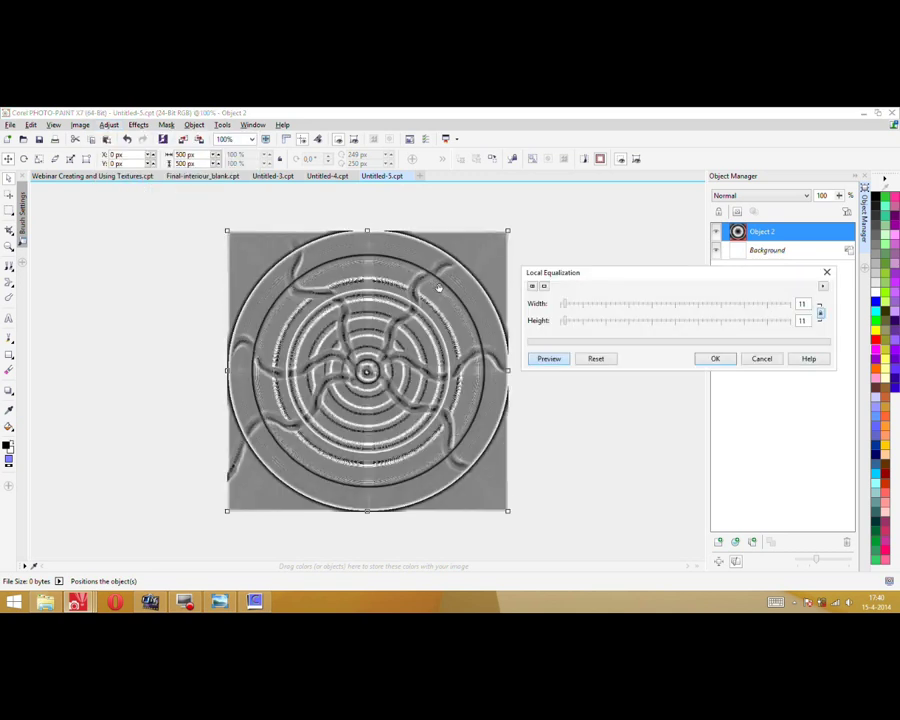
drag(565, 303, 628, 318)
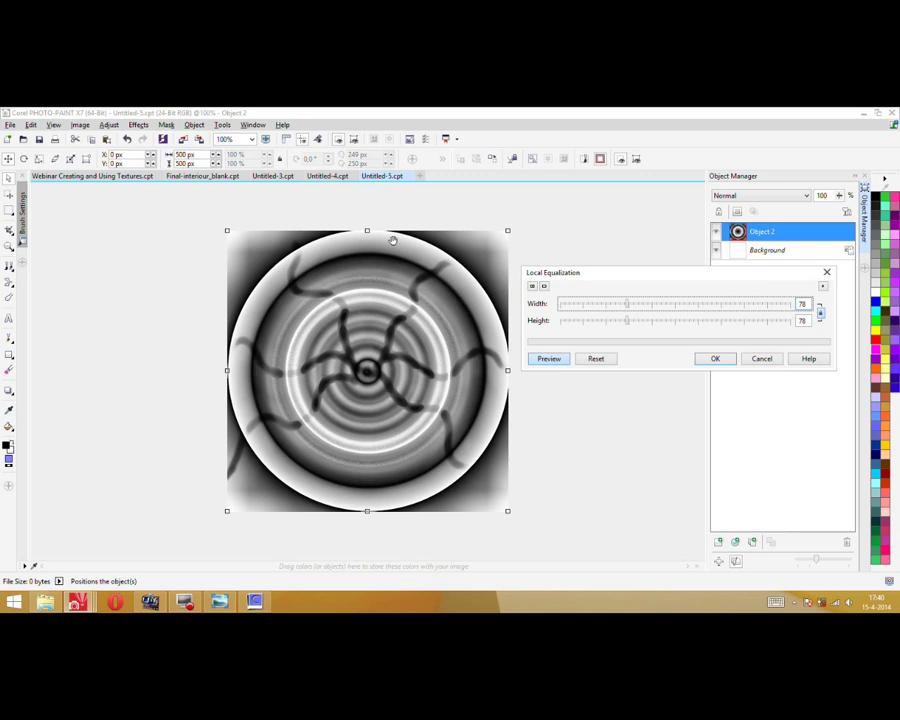
click(715, 358)
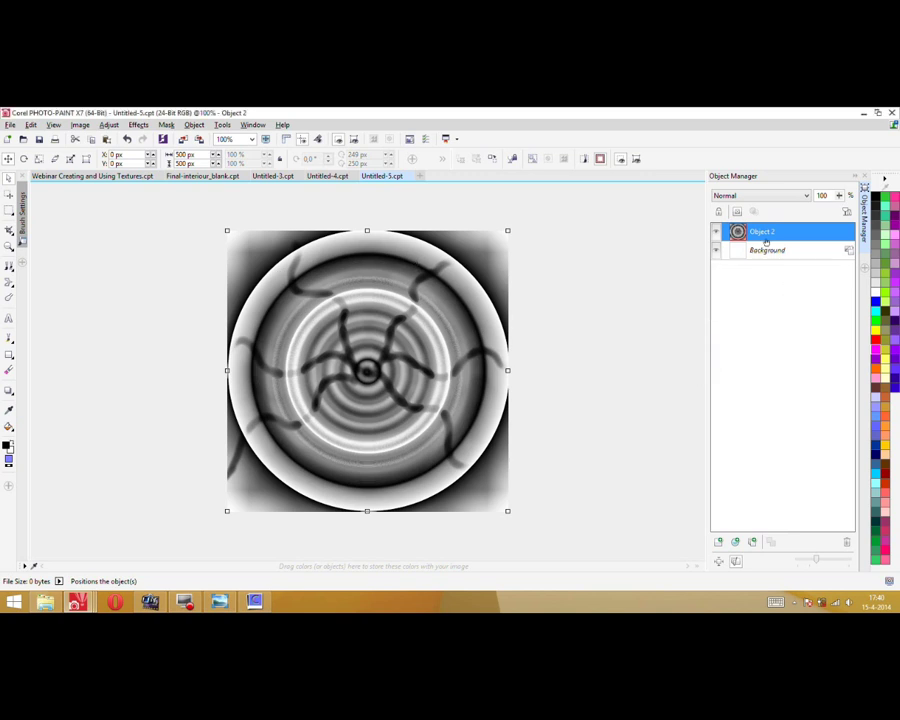
Set the bump map object's merge mode to Multiply and its opacity to 10%
click(818, 197)
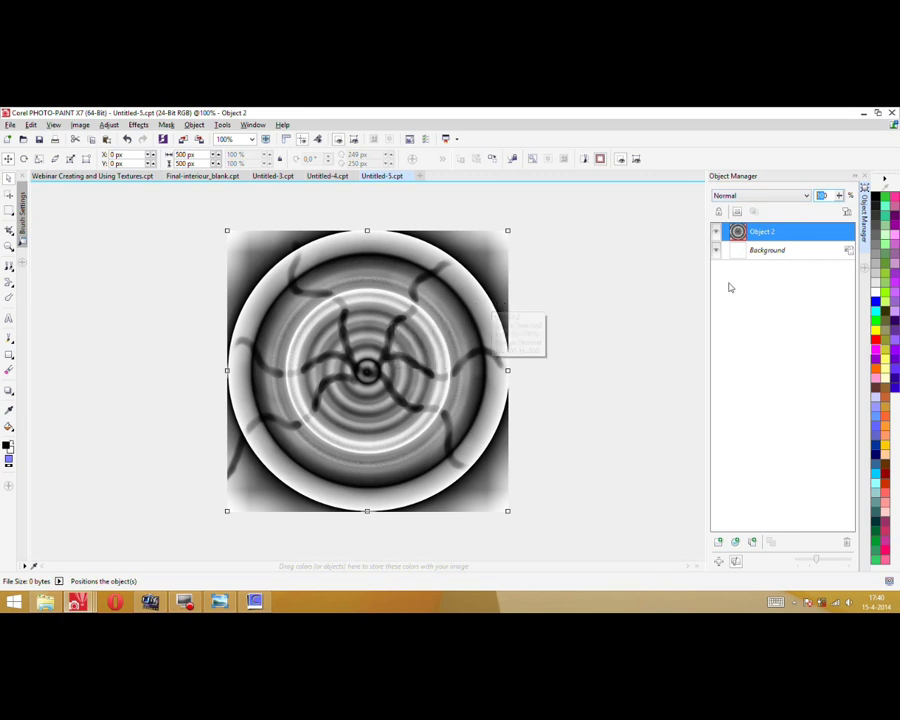
click(741, 196)
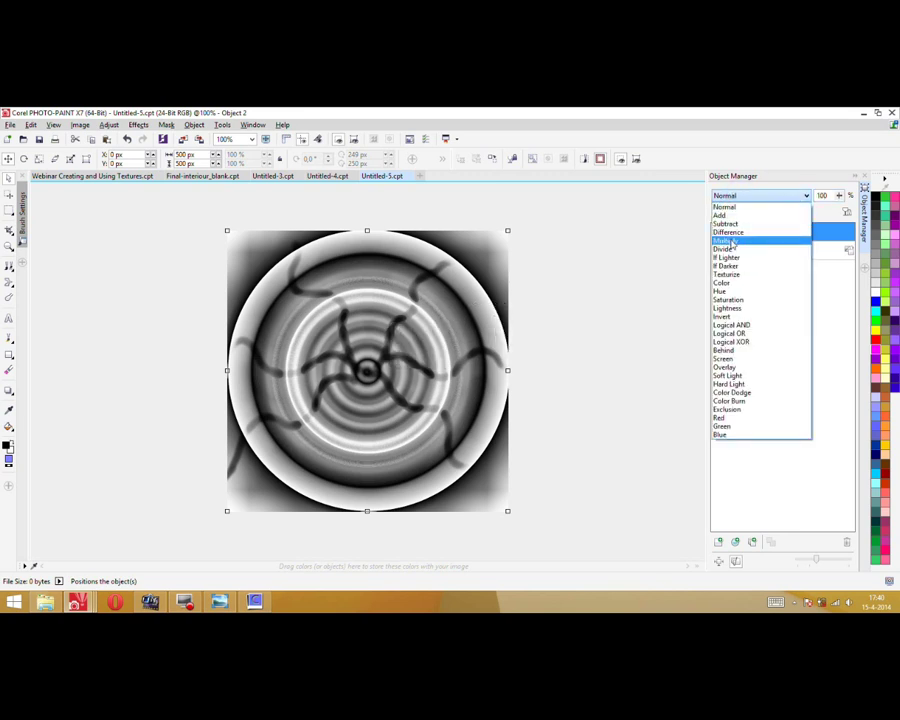
click(726, 240)
click(820, 195)
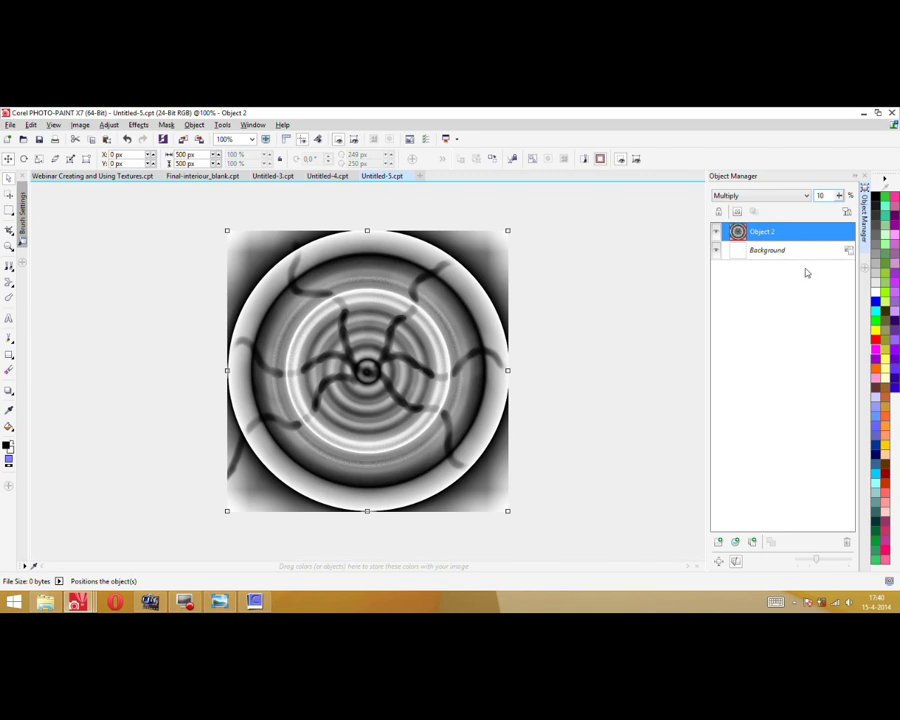
click(795, 250)
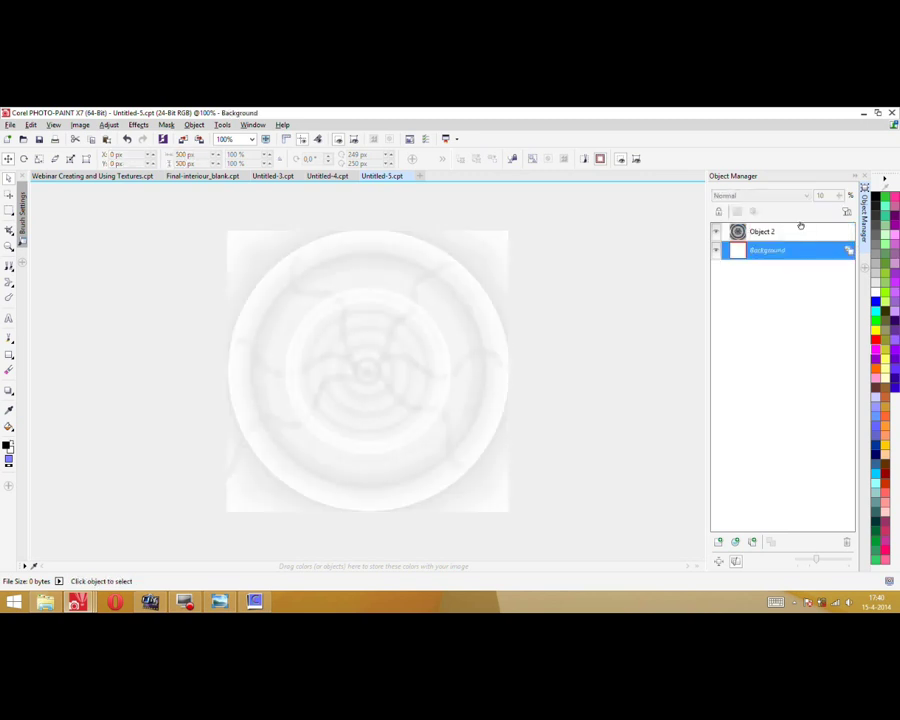
Reselect the bump map object above the background and set its opacity to 20%
click(802, 232)
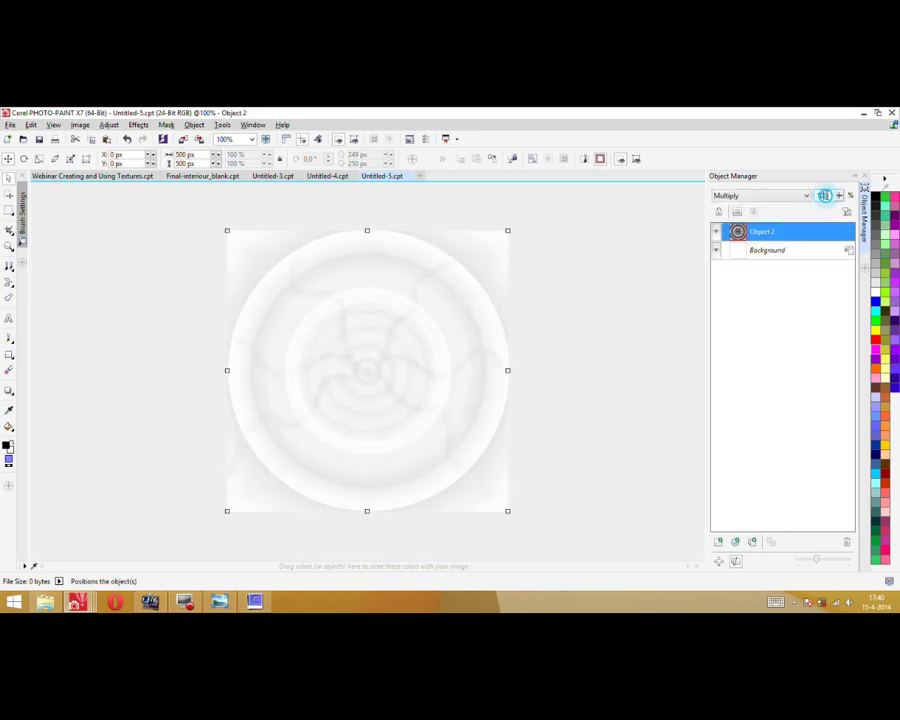
text(2)
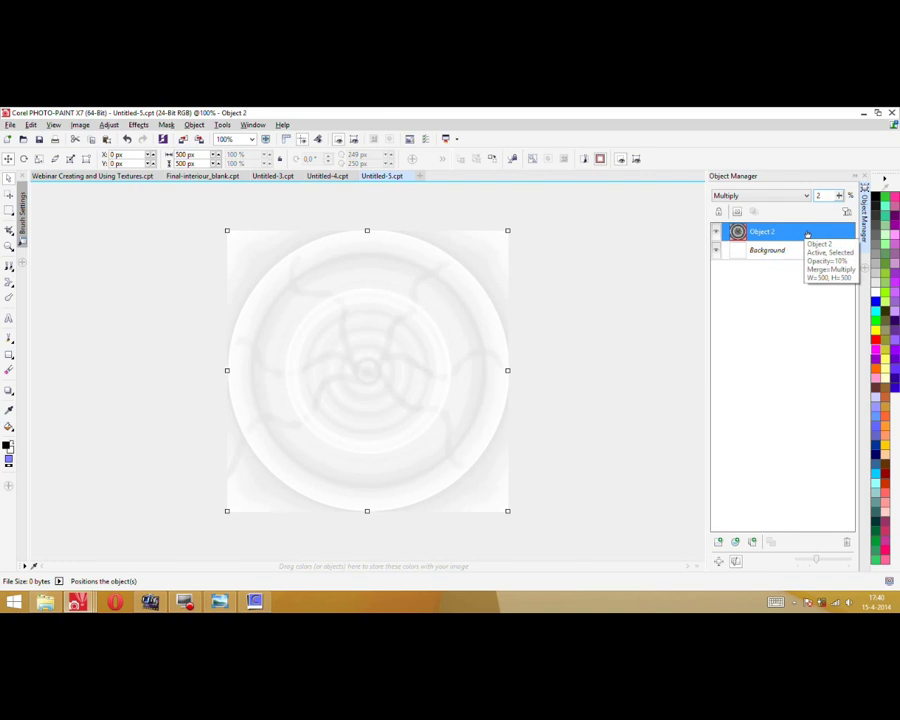
text(0)
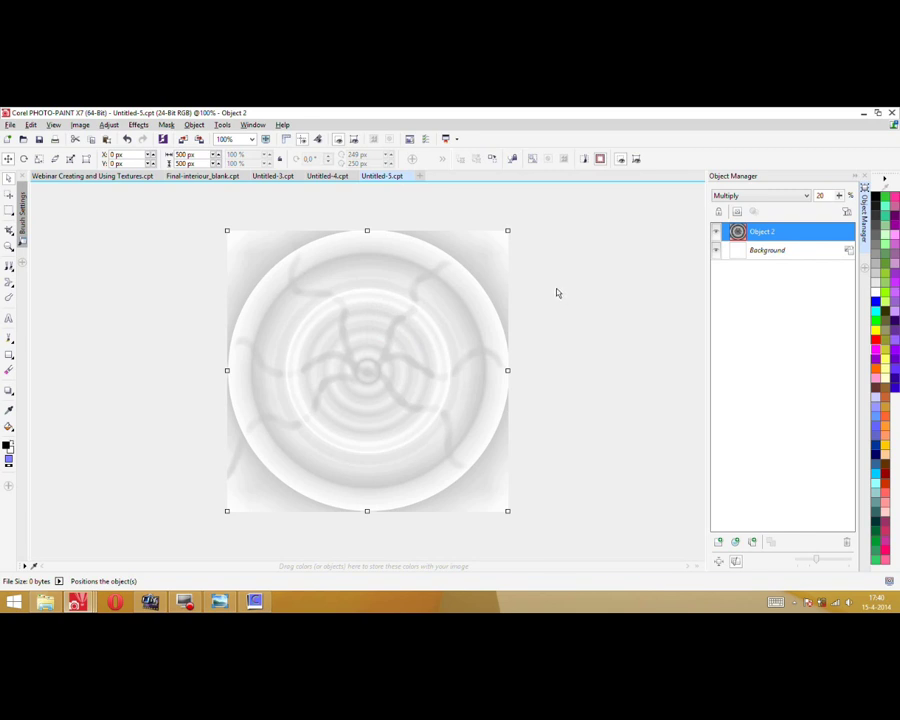
Switch to the webinar document, try a solid light-blue ellipse below the Tipps & Tricks list, and remove it
click(100, 180)
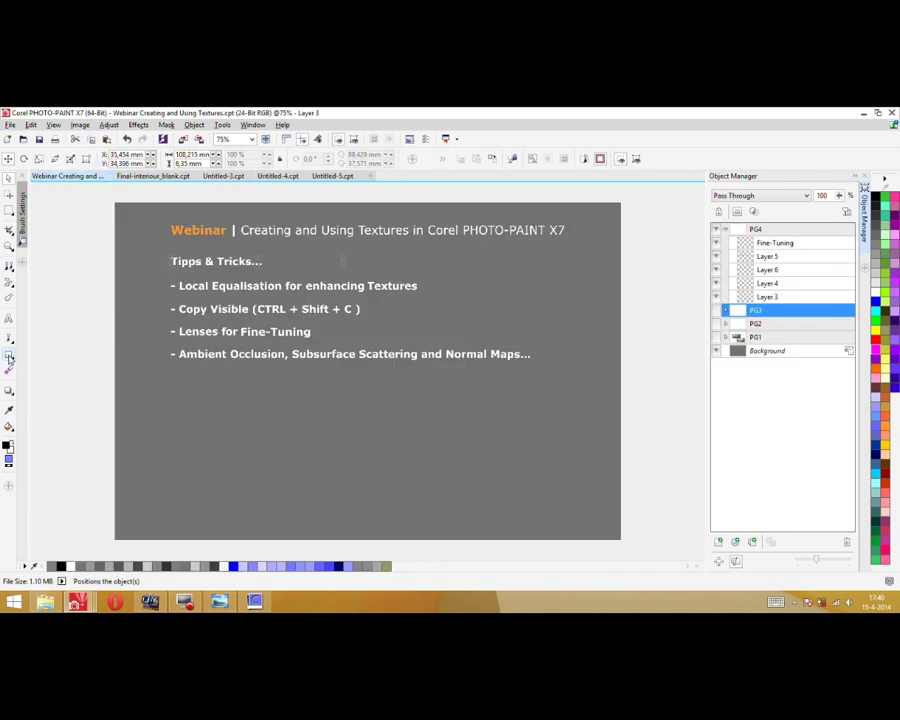
click(10, 356)
click(44, 364)
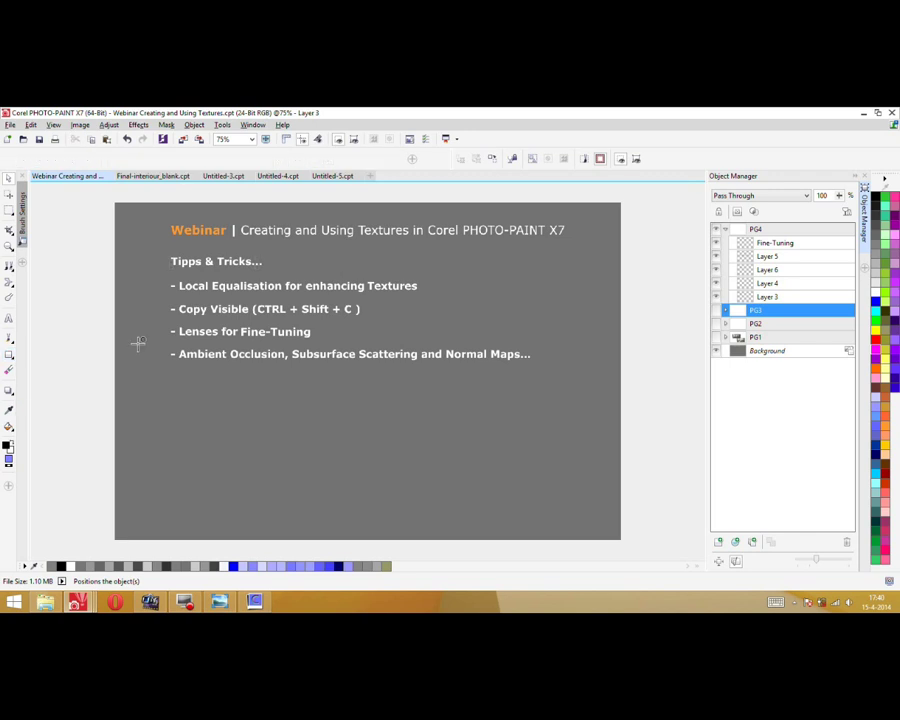
drag(186, 381, 346, 515)
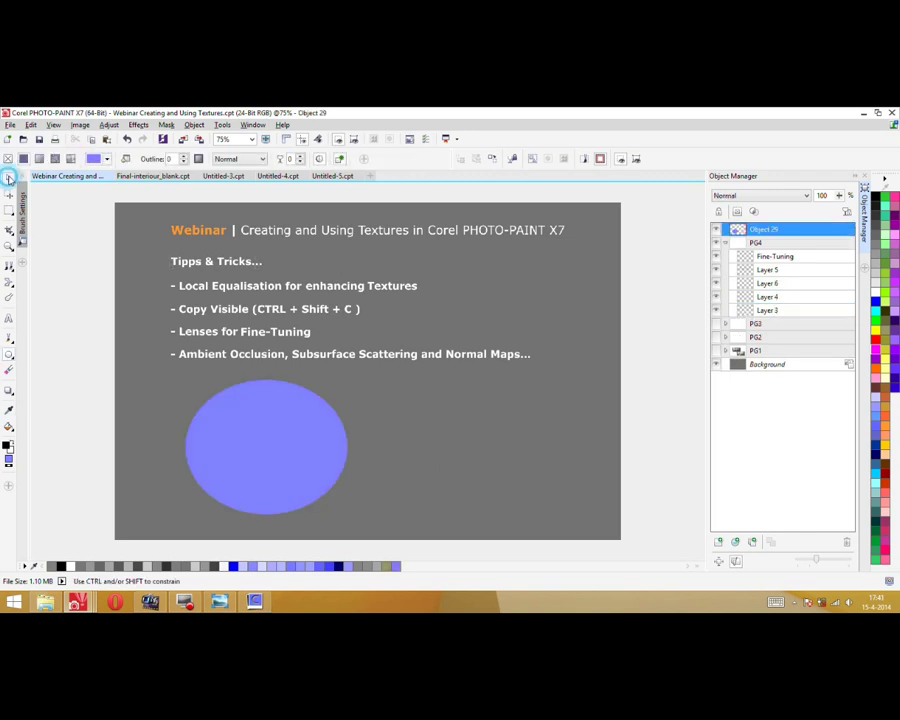
click(8, 177)
key(Delete)
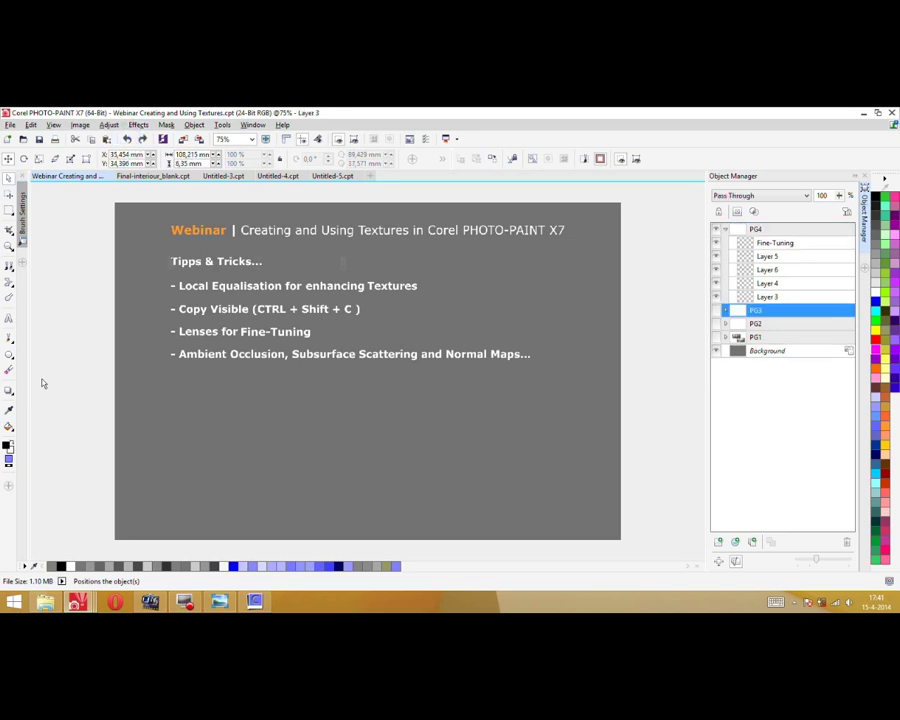
Change the fill to a fountain fill, remove its two intermediate colour nodes and set the start node to black
double_click(10, 461)
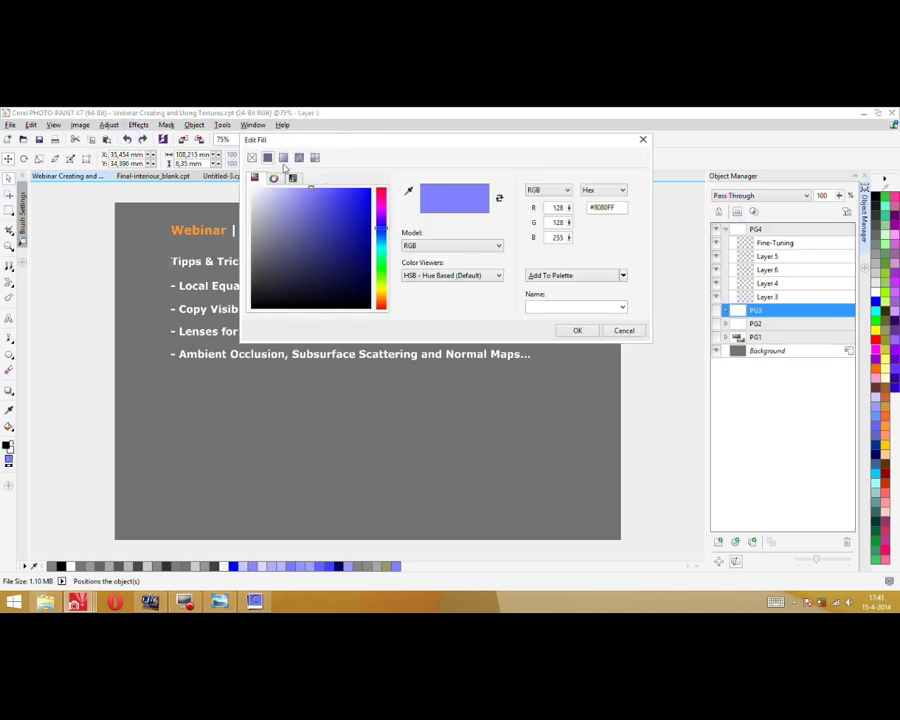
click(283, 157)
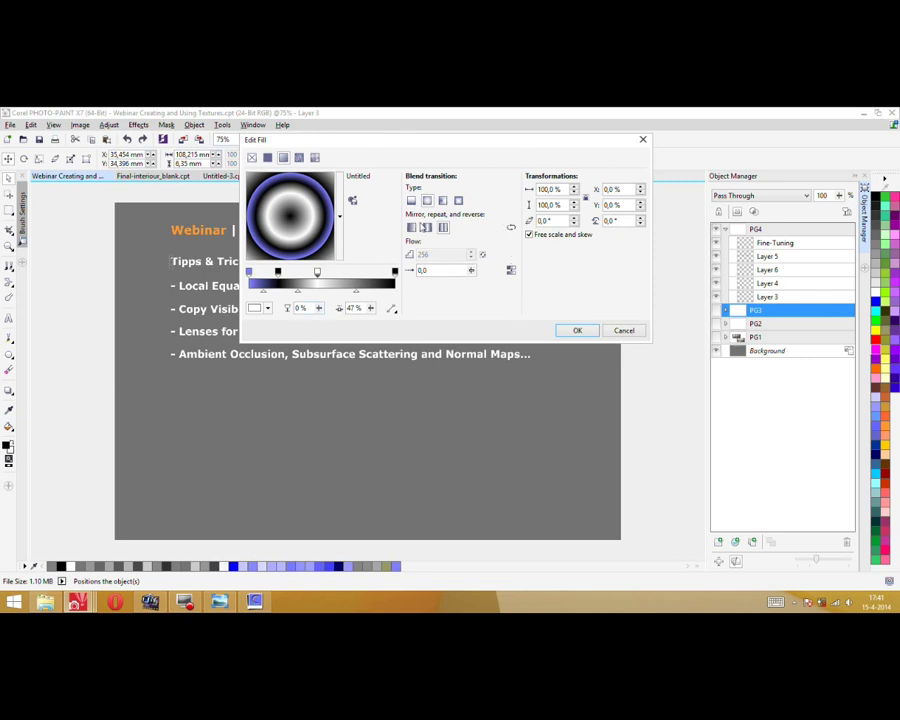
double_click(317, 272)
double_click(278, 272)
click(250, 271)
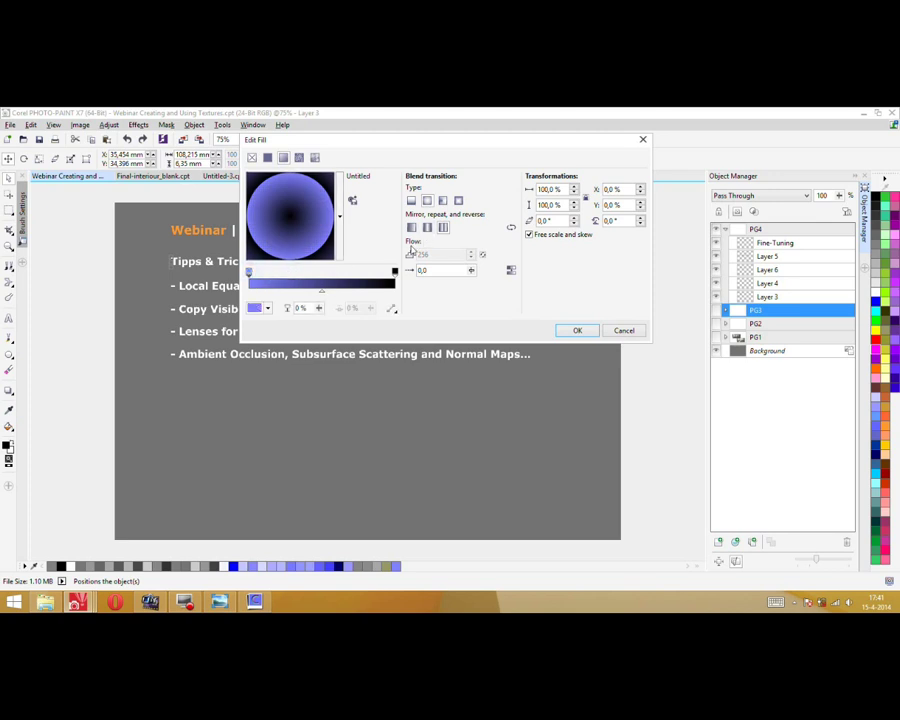
click(267, 308)
drag(305, 408, 331, 424)
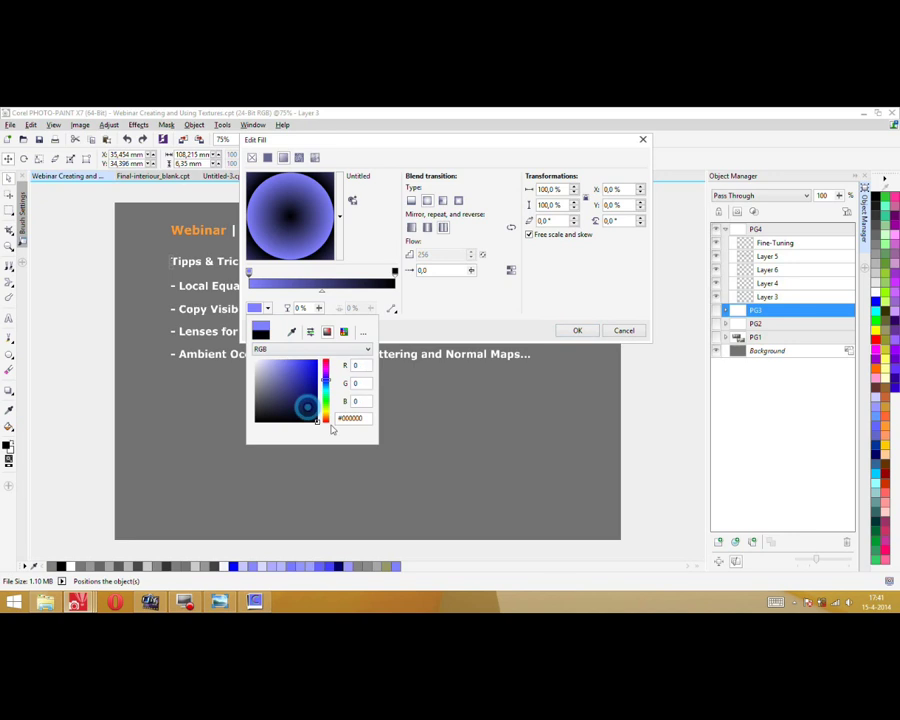
Set the fountain fill's end node to white, keeping only the two end nodes on the gradient
click(395, 272)
click(395, 272)
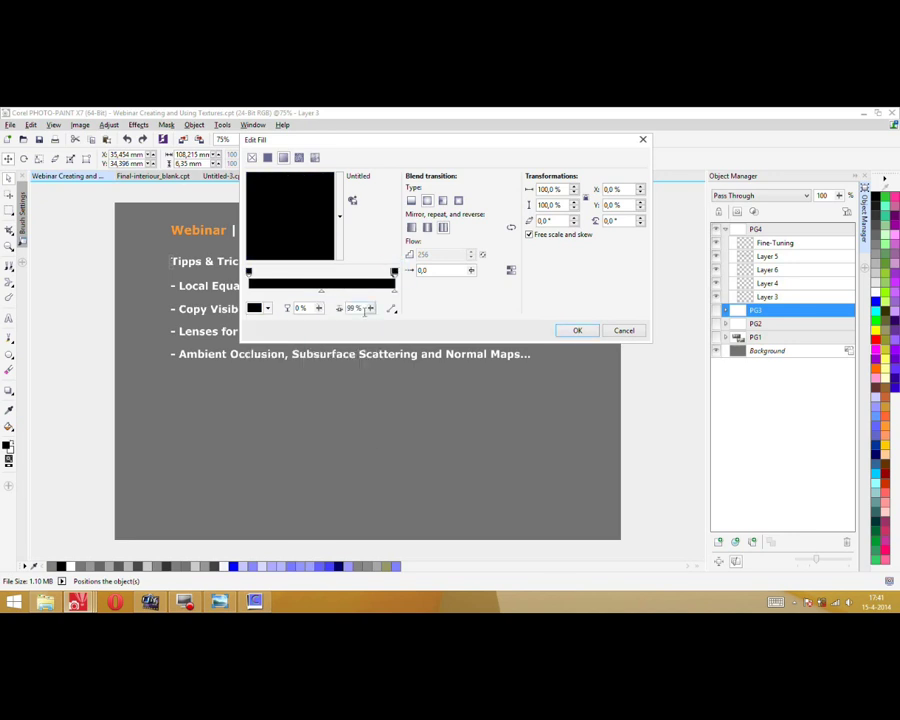
drag(395, 272, 393, 272)
double_click(337, 278)
click(336, 270)
click(390, 269)
double_click(339, 270)
click(394, 270)
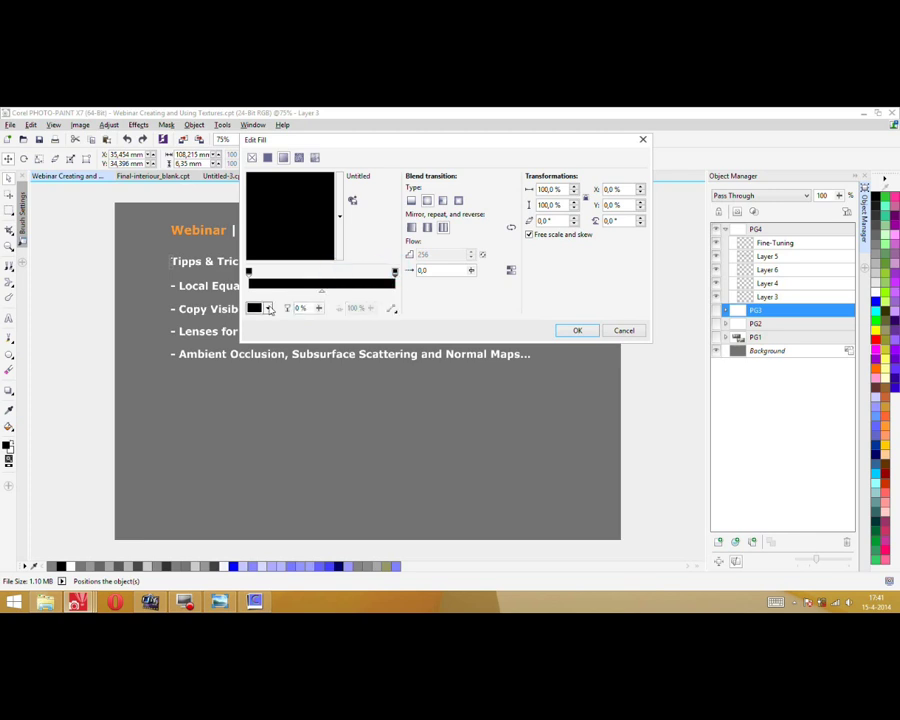
click(267, 308)
click(258, 361)
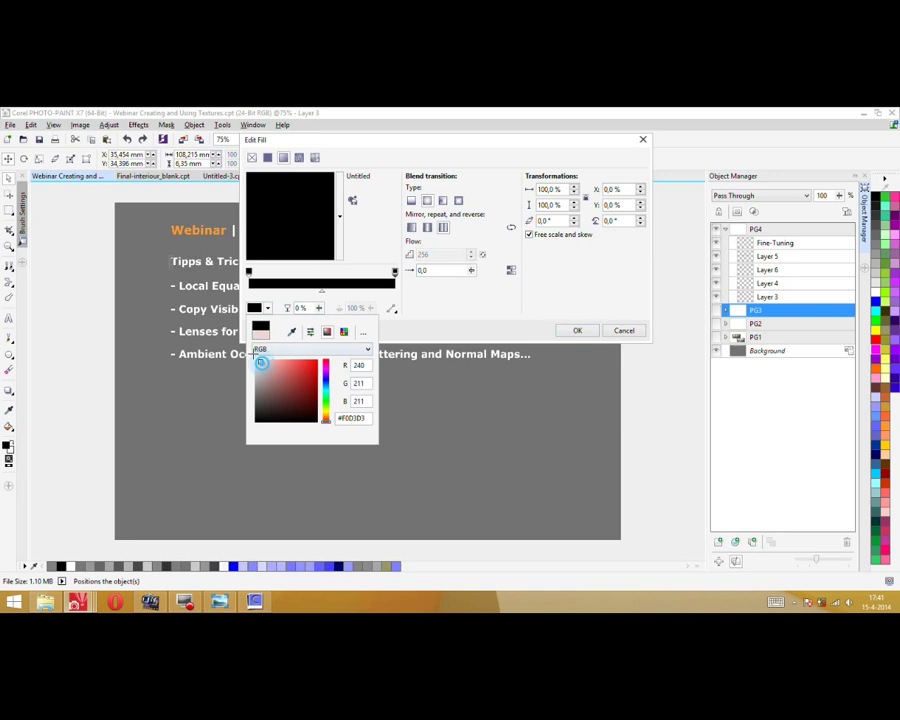
Offset the gradient centre to X -12%, Y 25% and make the fountain fill non-repeating
click(292, 221)
drag(283, 201, 281, 196)
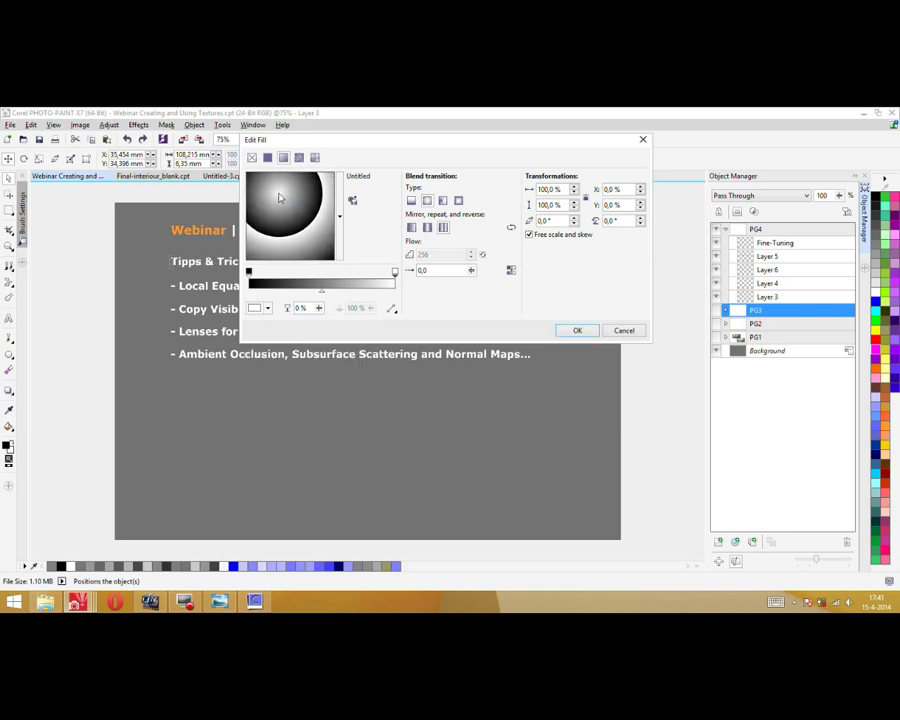
click(443, 228)
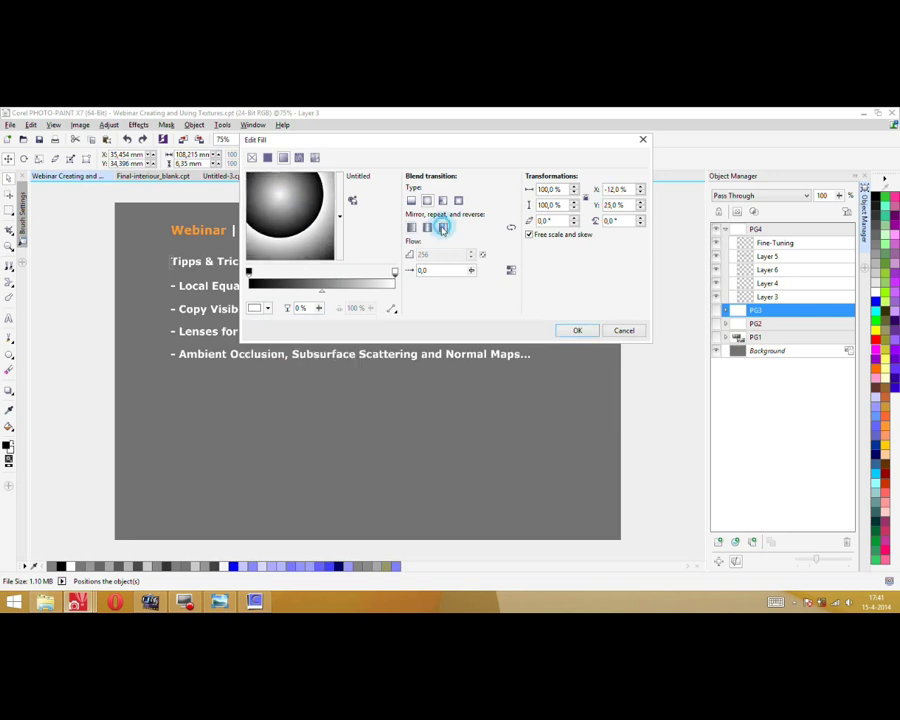
click(511, 228)
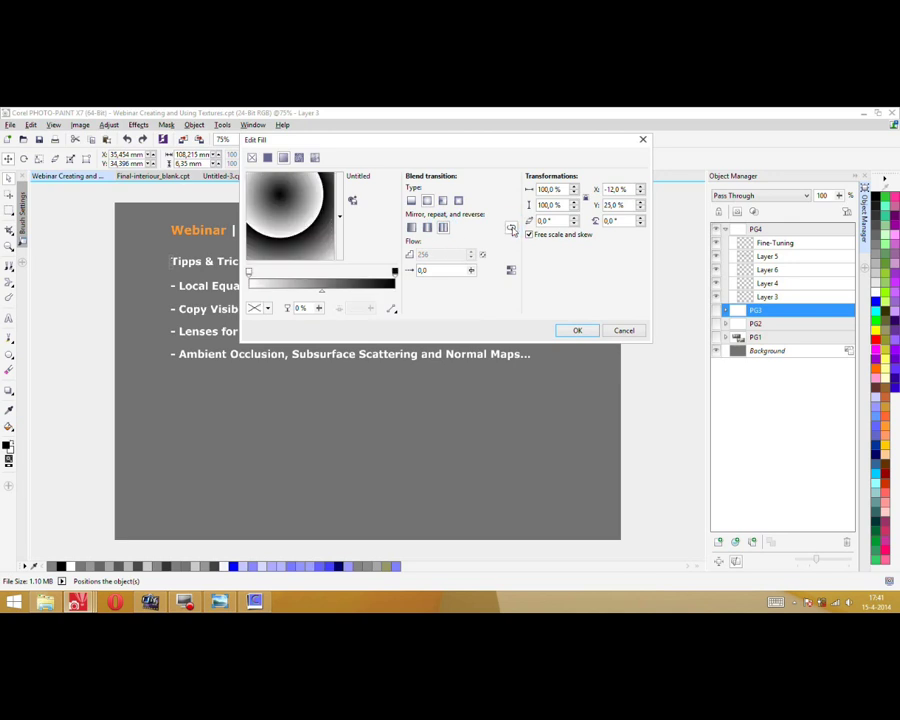
click(511, 228)
click(427, 228)
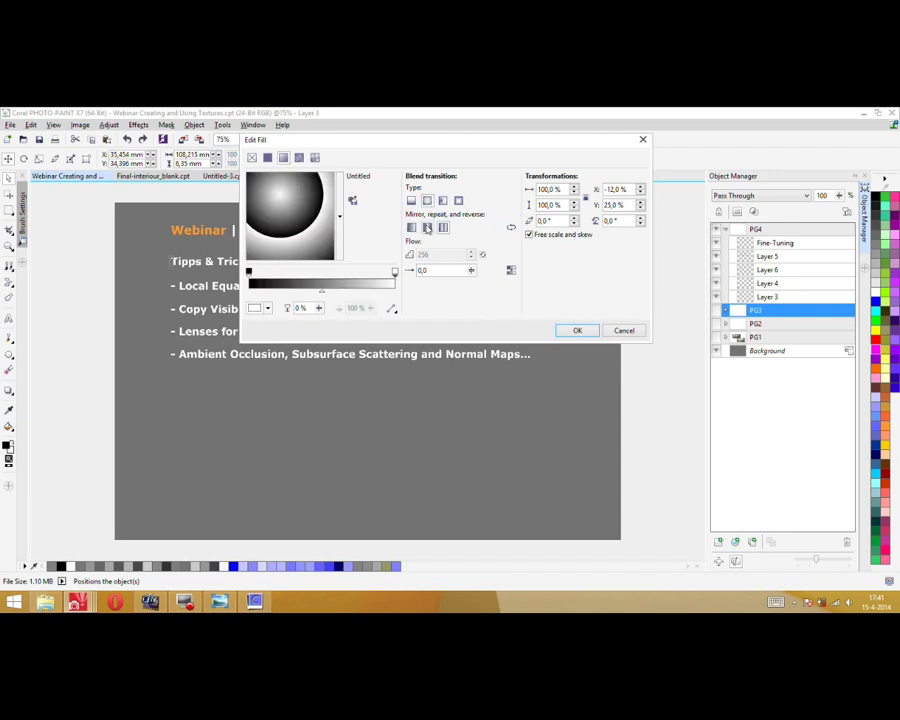
click(412, 228)
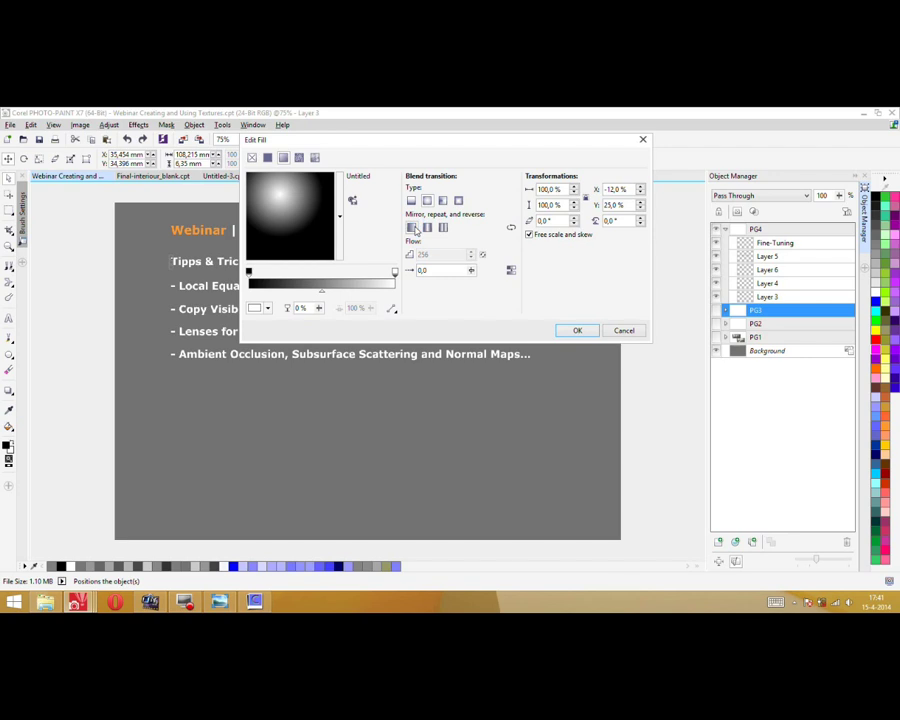
click(412, 228)
Set the gradient midpoint to 54%, move its centre to X -14%, Y 20%, and apply the fill
drag(288, 208, 288, 210)
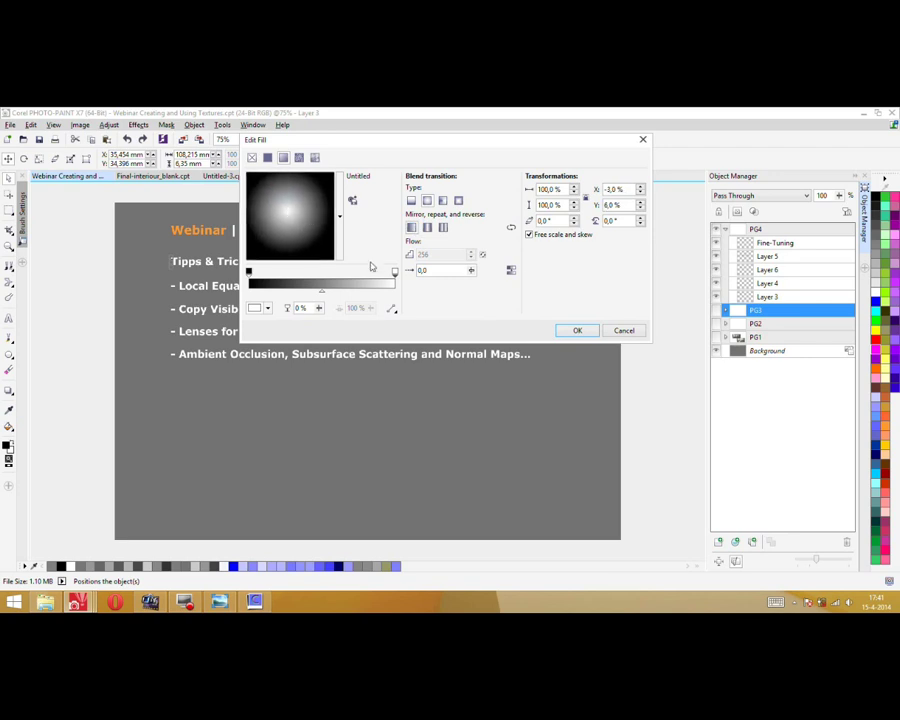
drag(321, 295, 281, 295)
double_click(281, 293)
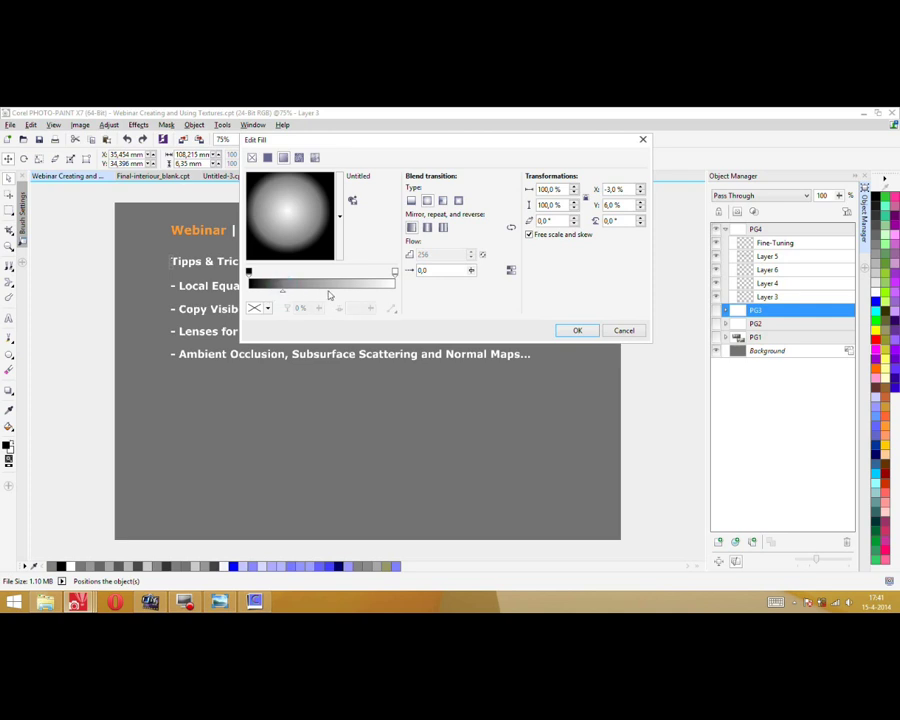
double_click(327, 292)
click(297, 230)
drag(297, 230, 277, 199)
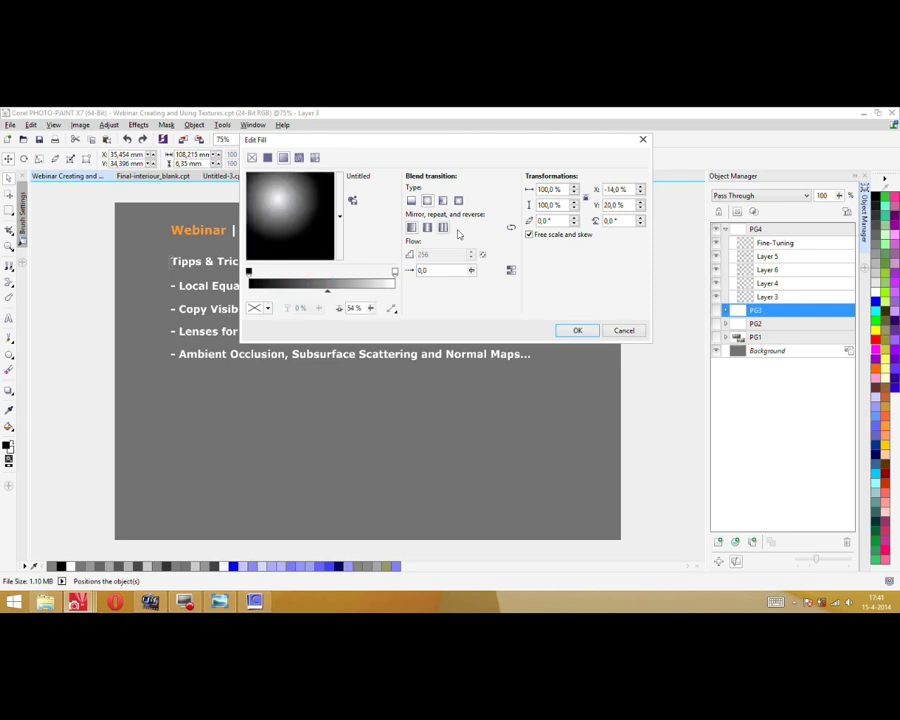
click(577, 331)
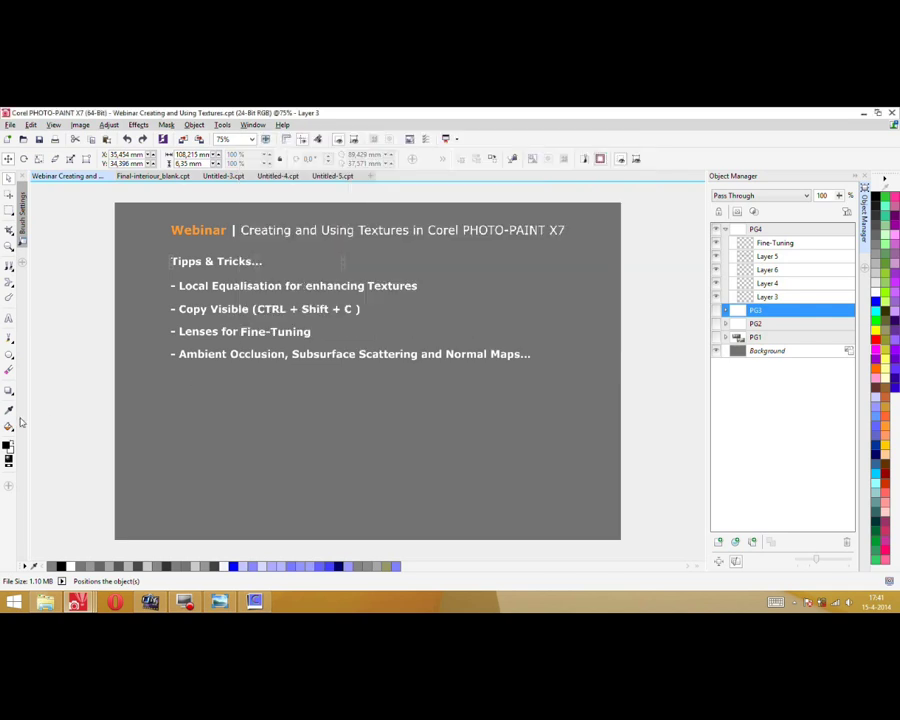
Draw an ellipse with the black-to-white fountain fill in the empty area below the Tipps & Tricks list
click(9, 354)
drag(150, 372, 289, 503)
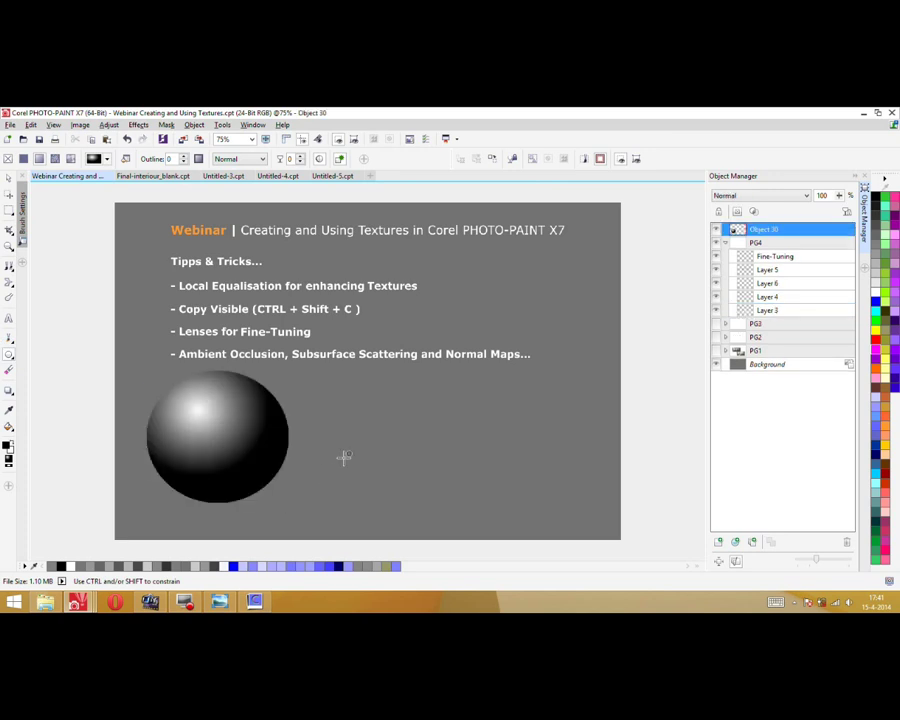
Move the sphere right to about X 54 mm and add a new empty object directly beneath it in the object stack
key(space)
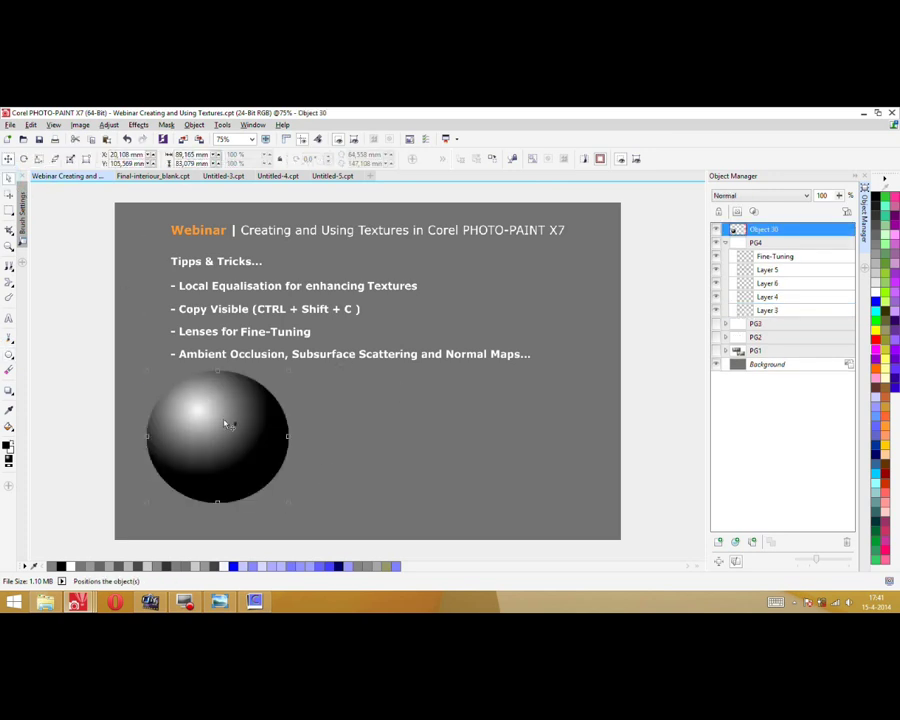
drag(231, 422, 284, 424)
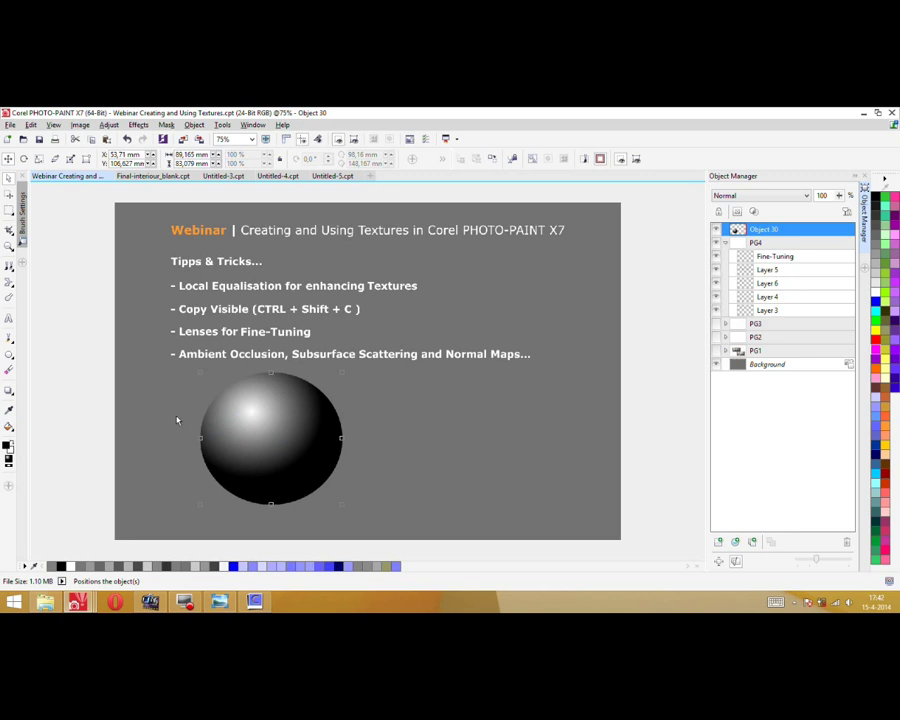
click(9, 337)
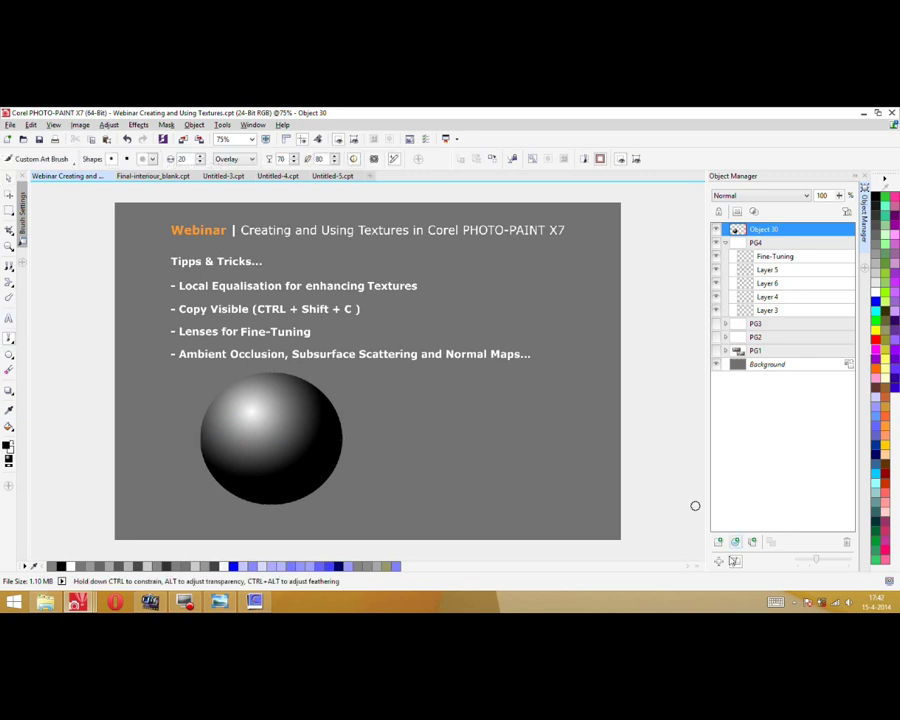
click(725, 546)
drag(756, 229, 770, 250)
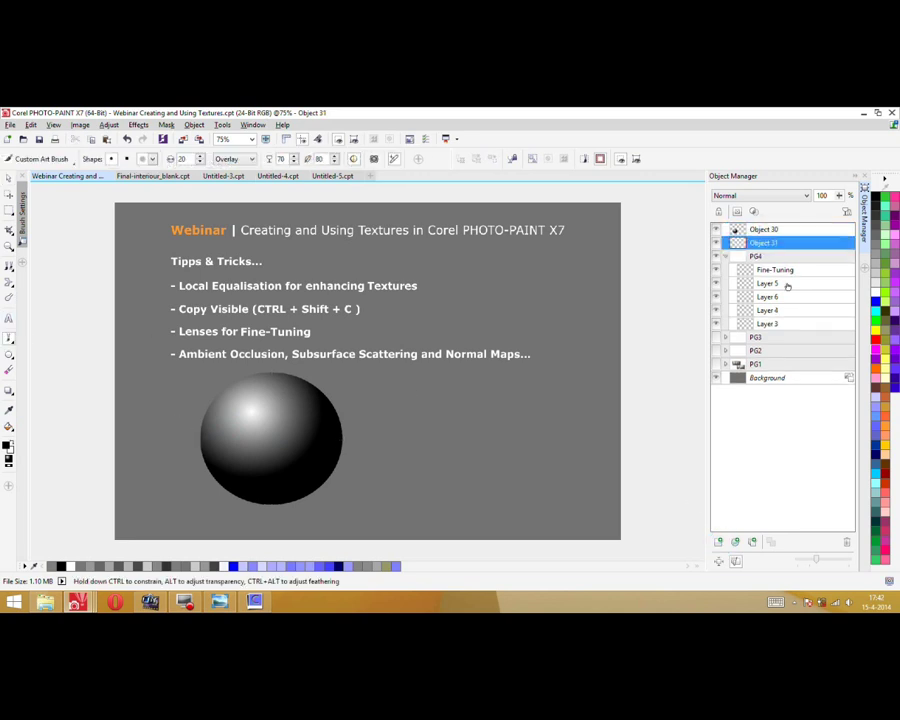
drag(177, 399, 235, 378)
click(127, 139)
click(127, 139)
click(127, 139)
click(127, 139)
Paint a white light source with radiating rays beside the sphere's upper-left edge on the new object
click(184, 404)
mouse_move(184, 406)
mouse_down()
mouse_move(175, 422)
mouse_move(180, 404)
mouse_up()
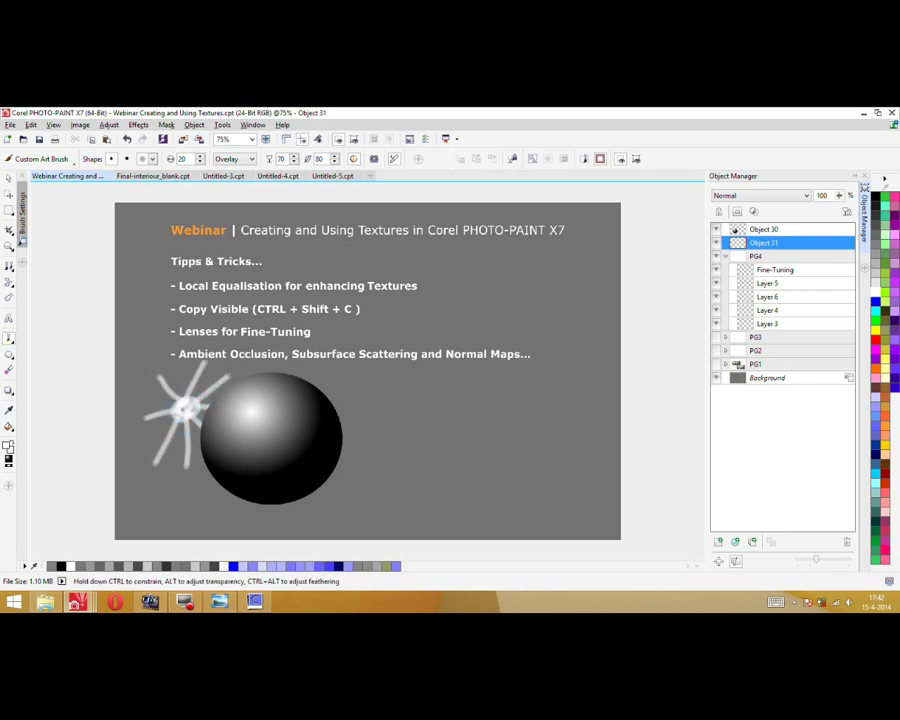
Duplicate the gradient sphere in place
click(8, 177)
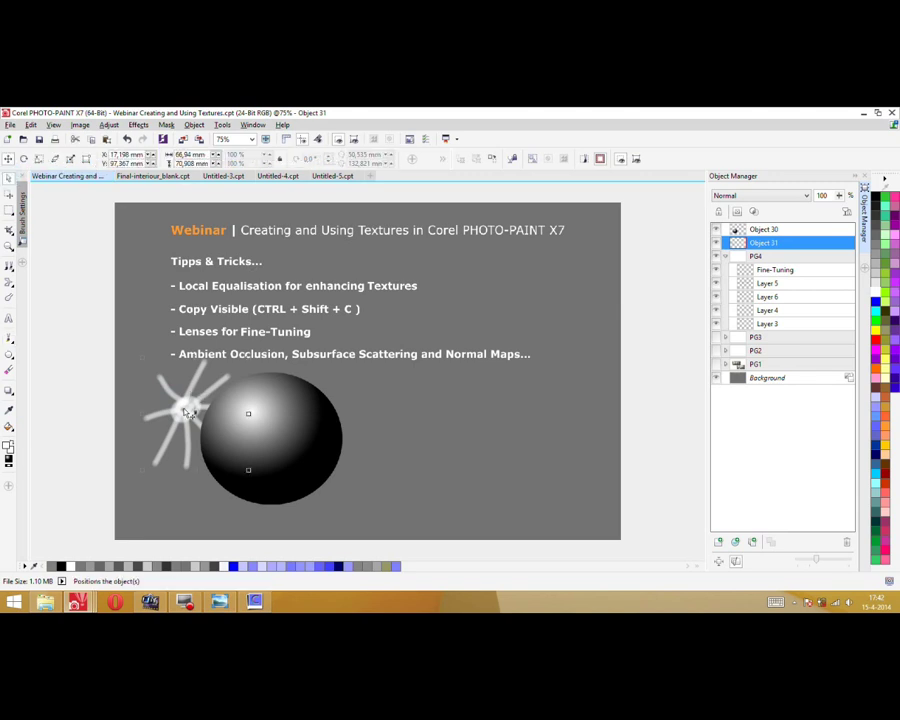
click(297, 418)
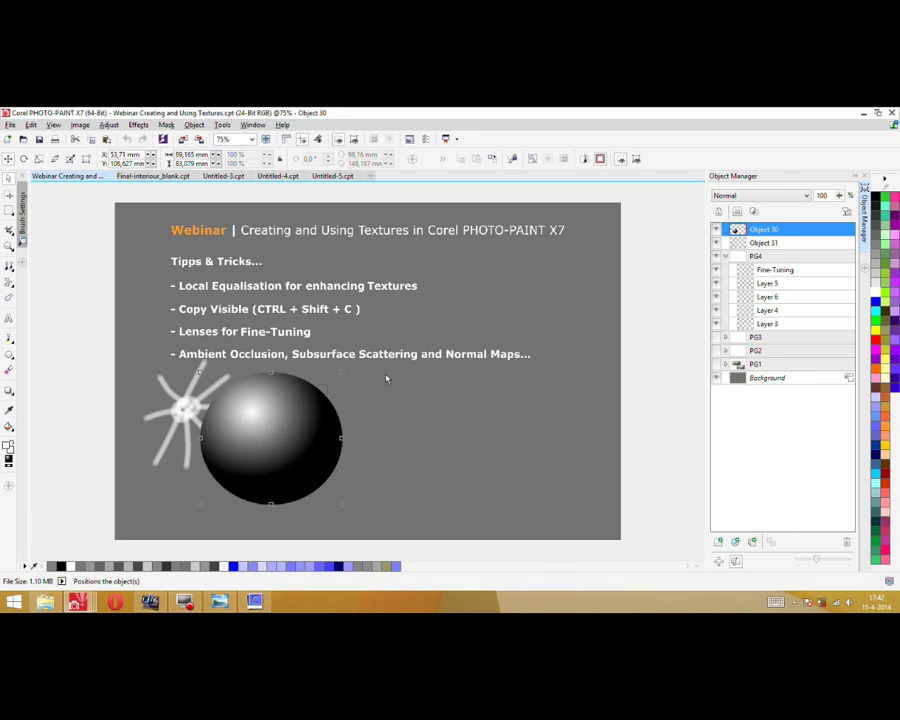
key(ctrl+d)
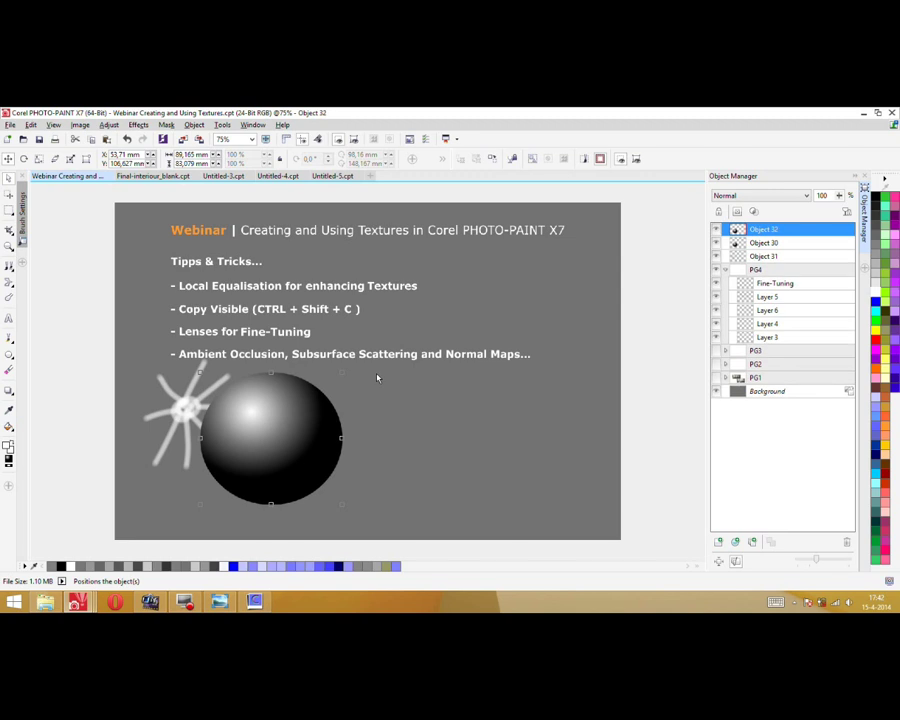
Brighten the original sphere with Brightness/Contrast/Intensity, resetting all values and raising only the brightness, and hide the duplicate sphere above it
click(748, 244)
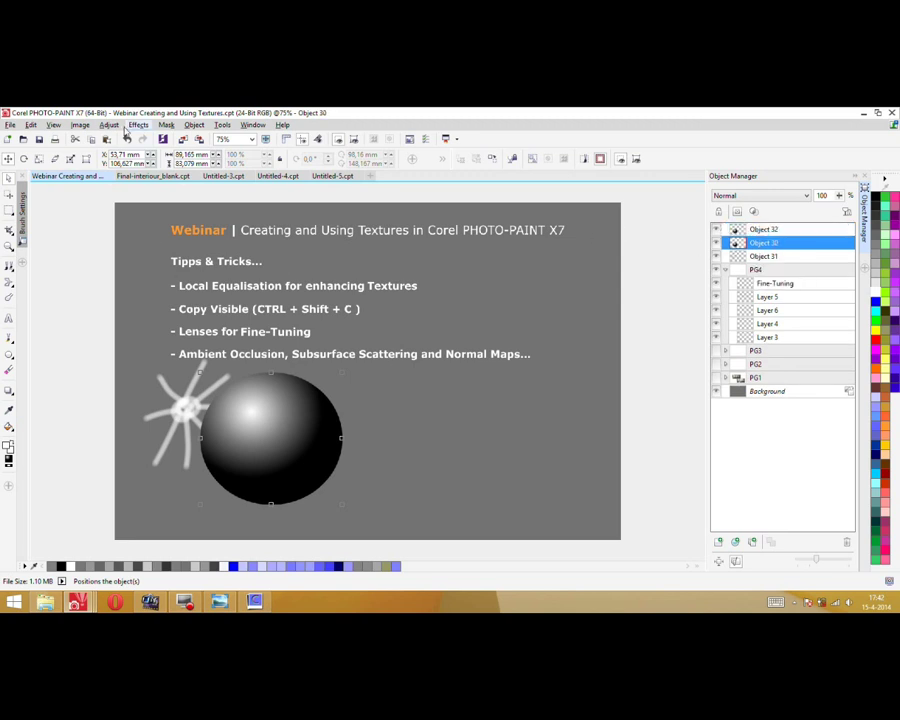
click(110, 125)
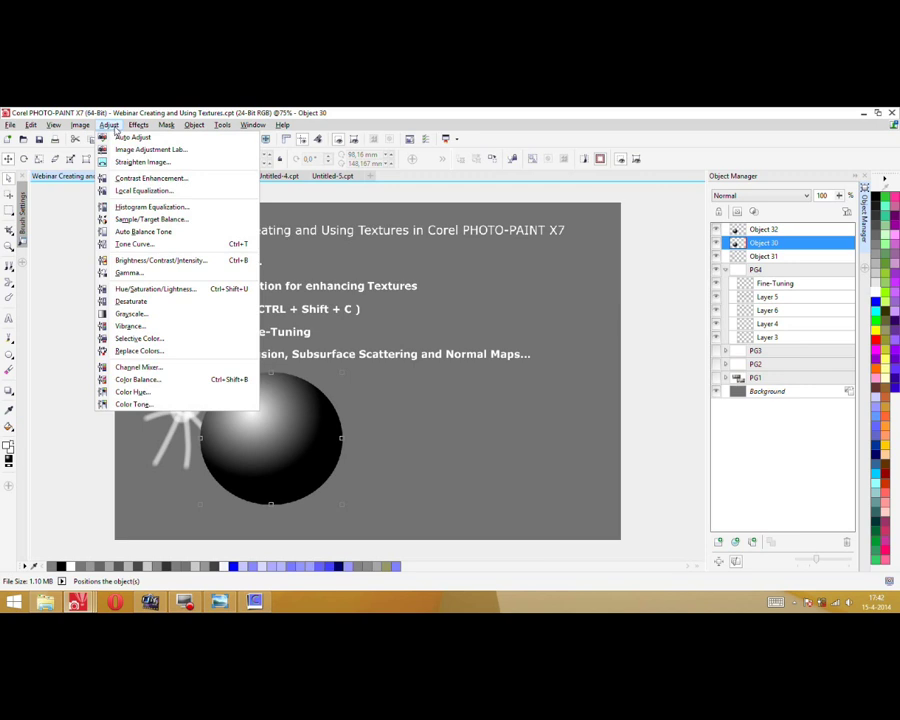
click(150, 260)
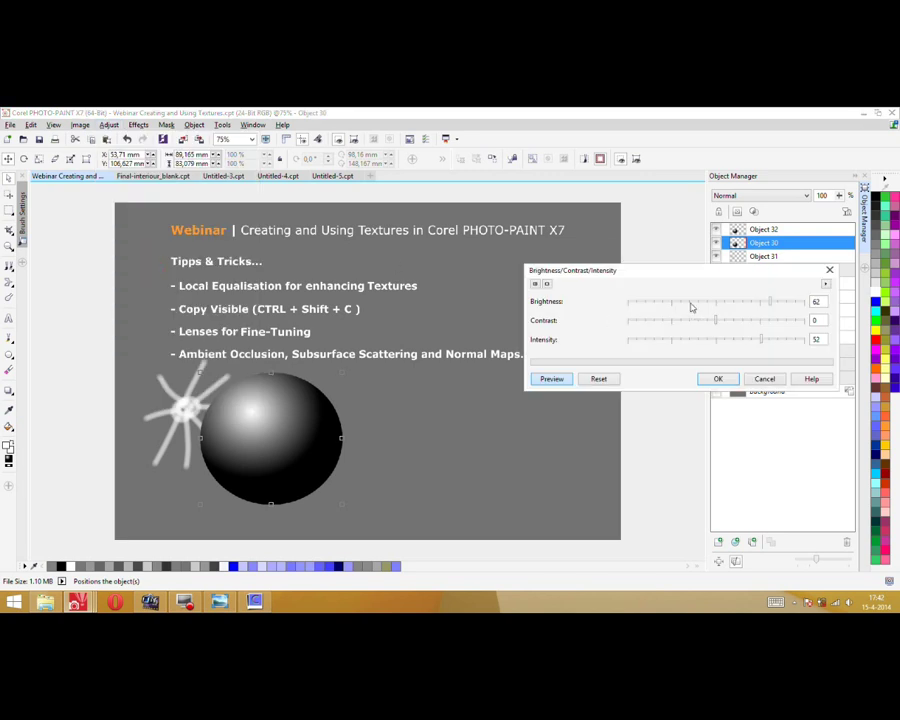
click(598, 378)
drag(716, 303, 761, 305)
click(719, 379)
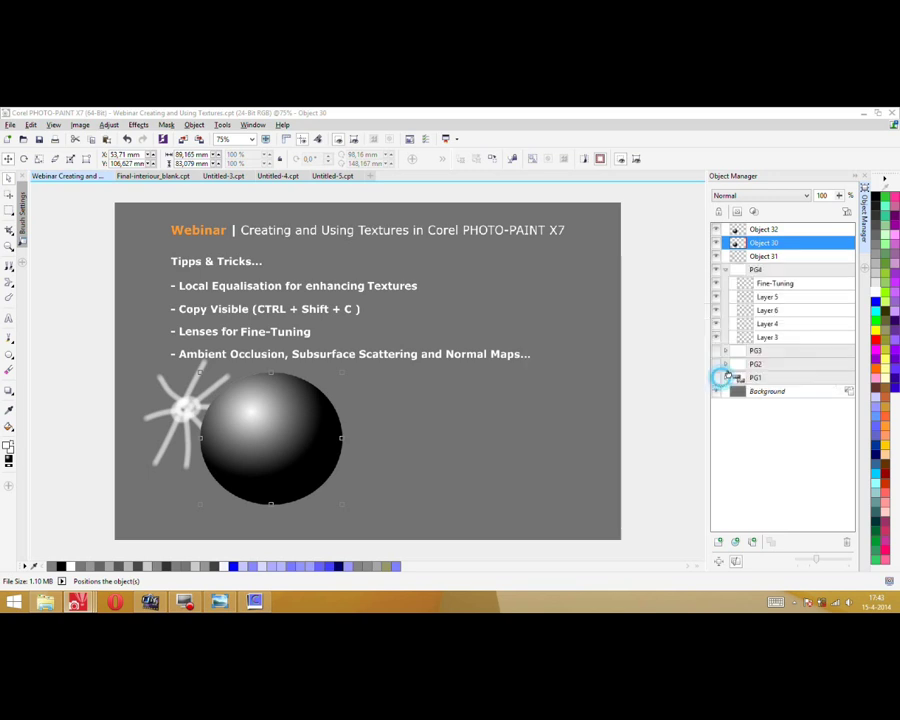
click(717, 230)
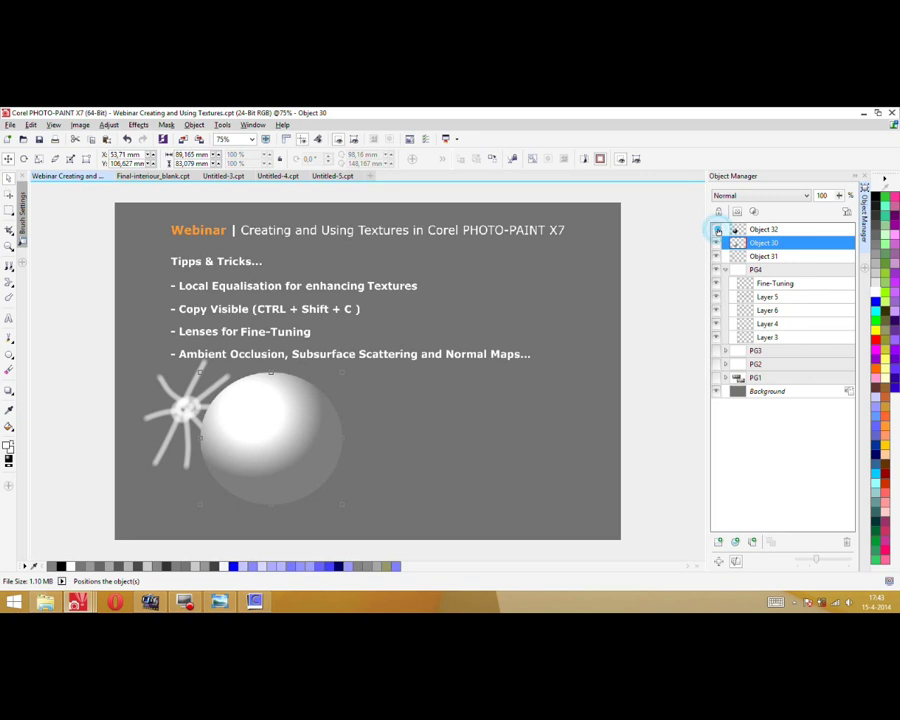